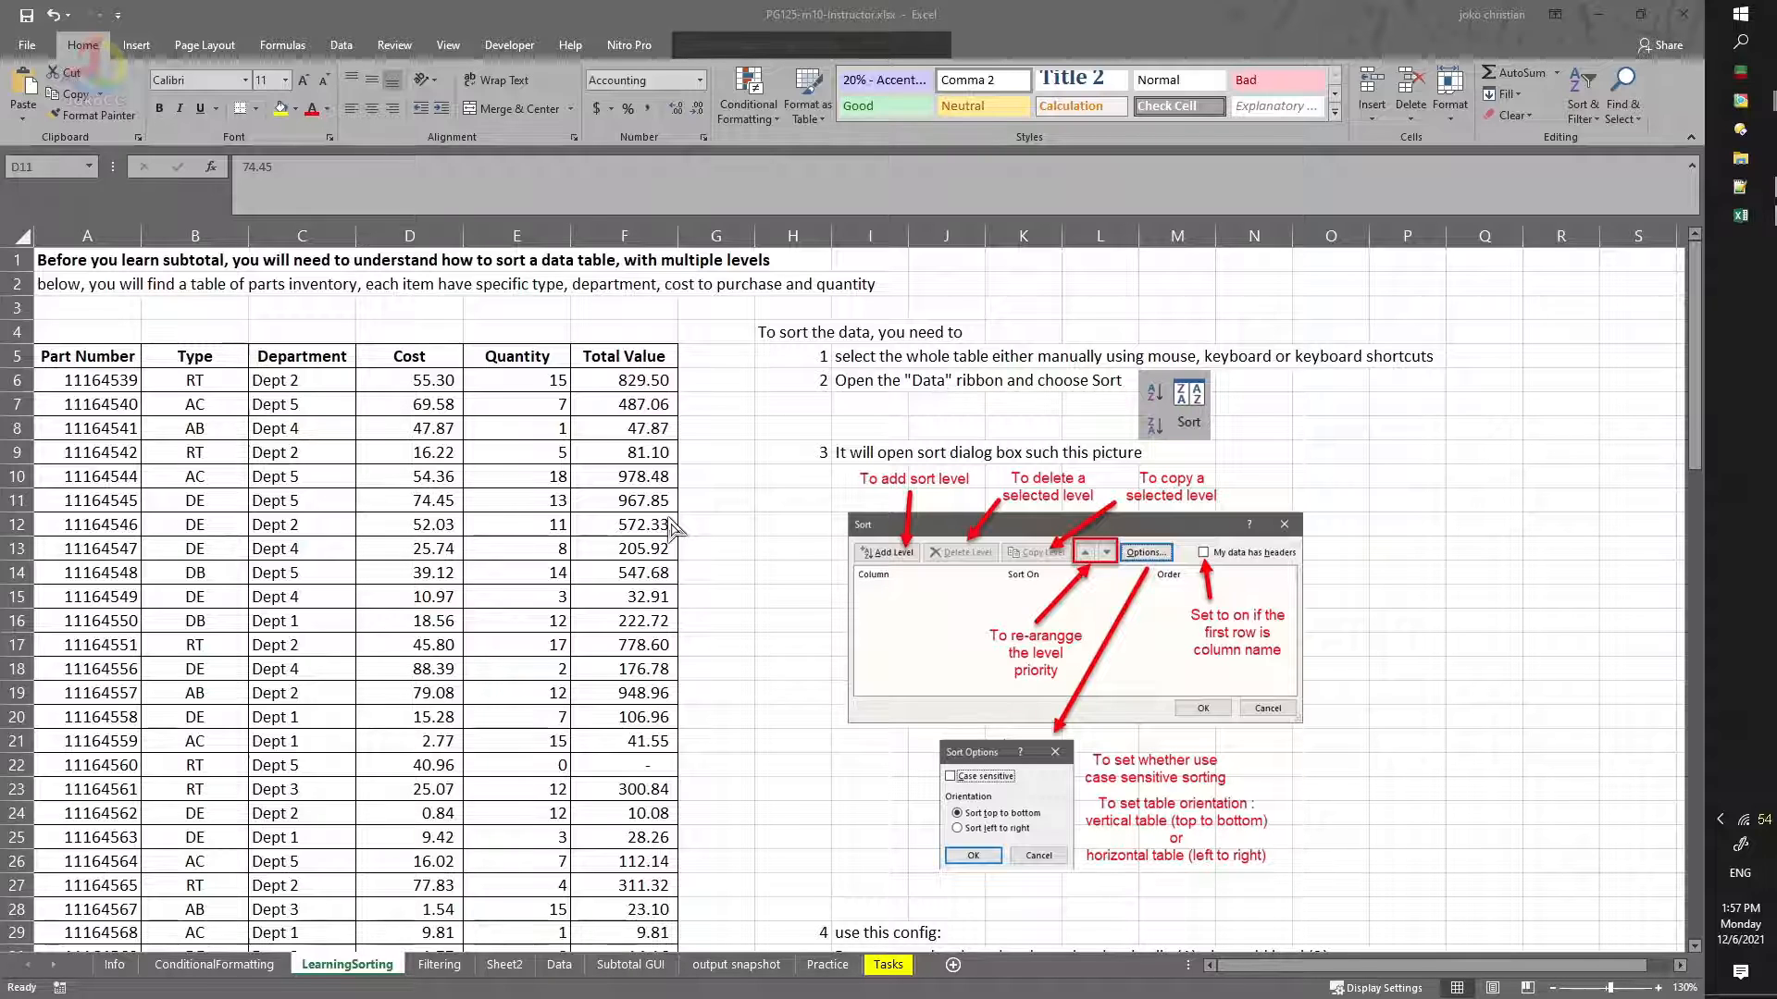
Step: Look through the parts inventory table on the LearningSorting sheet from its header row to the last record
{"action": "left_click", "coordinate": [104, 359]}
{"action": "scroll", "coordinate": [391, 574], "scroll_direction": "down", "scroll_amount": 5}
{"action": "scroll", "coordinate": [392, 574], "scroll_direction": "down", "scroll_amount": 17}
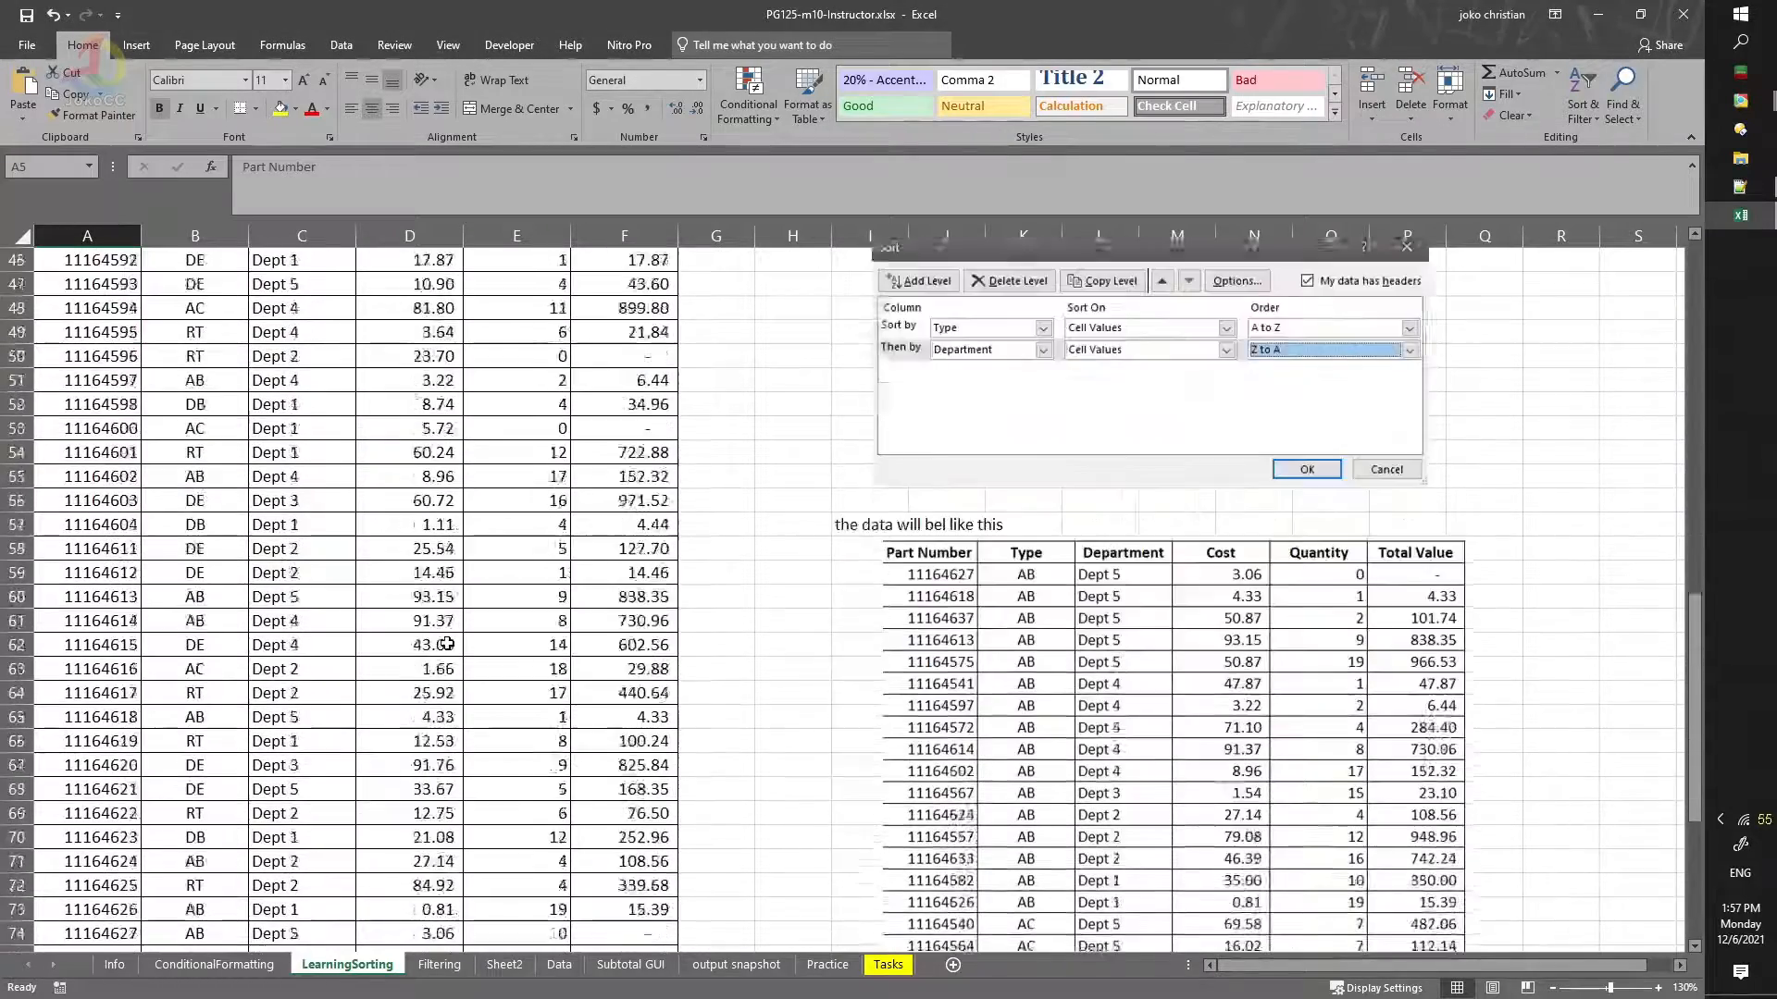
{"action": "scroll", "coordinate": [388, 711], "scroll_direction": "up", "scroll_amount": 13}
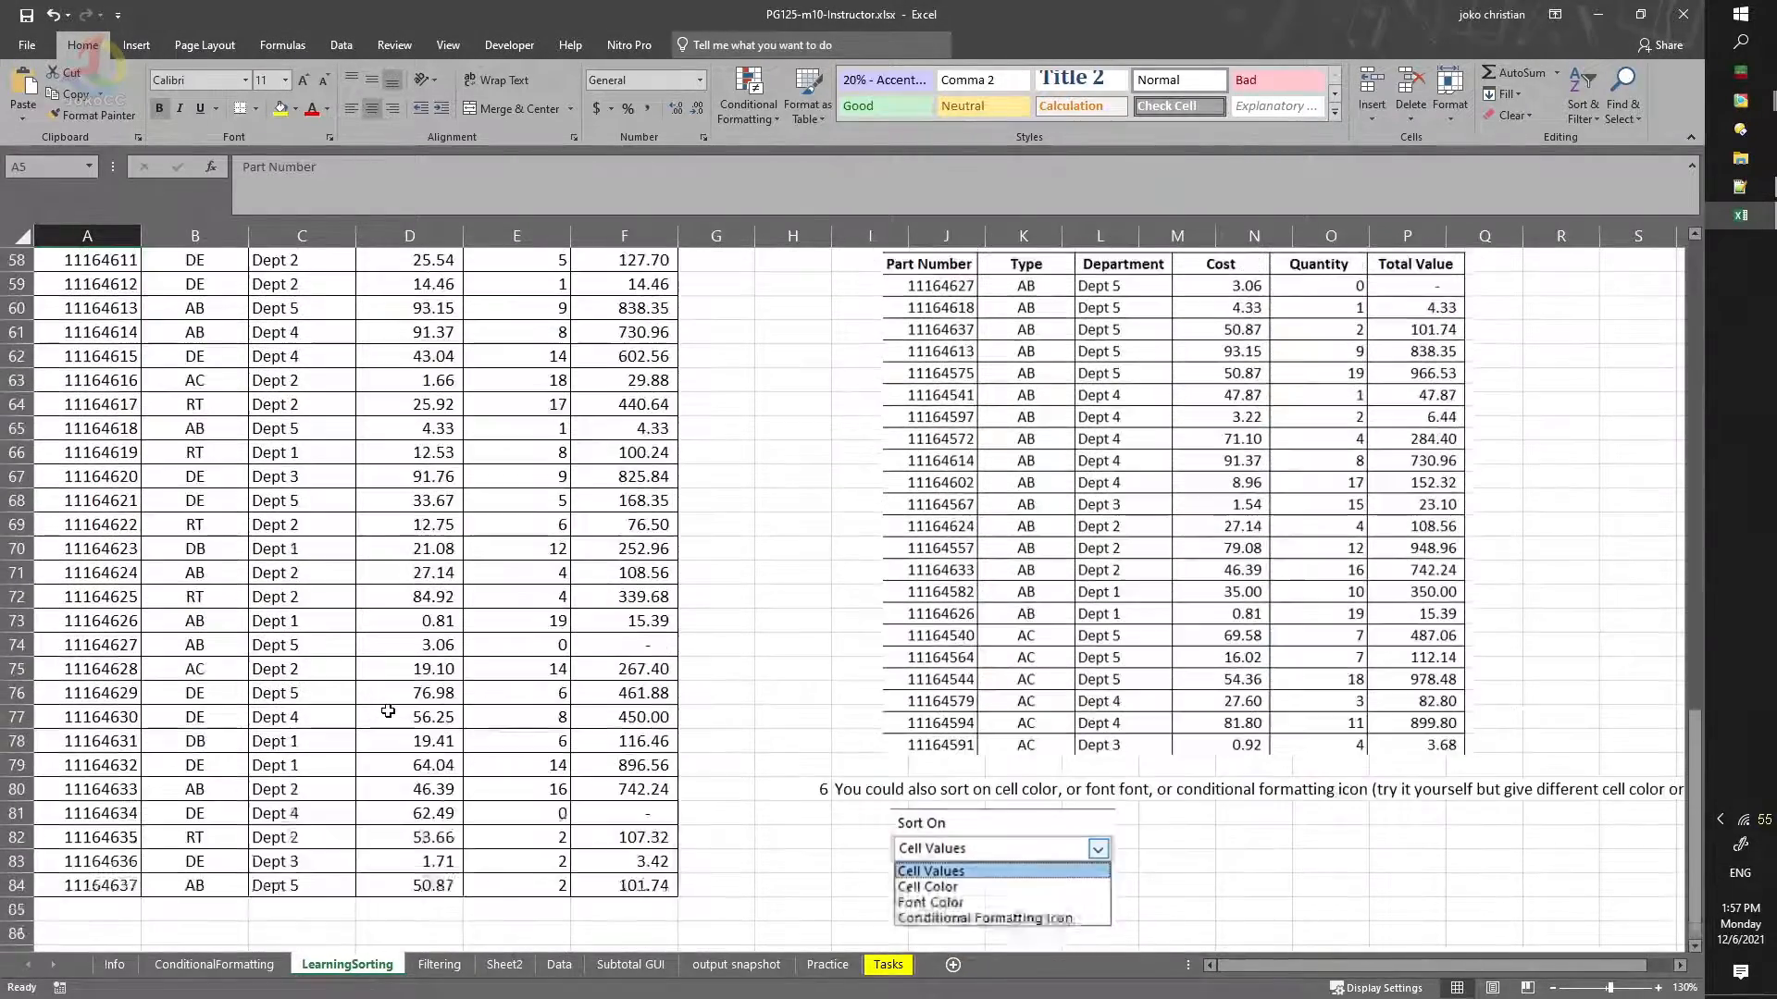
{"action": "scroll", "coordinate": [387, 711], "scroll_direction": "up", "scroll_amount": 9}
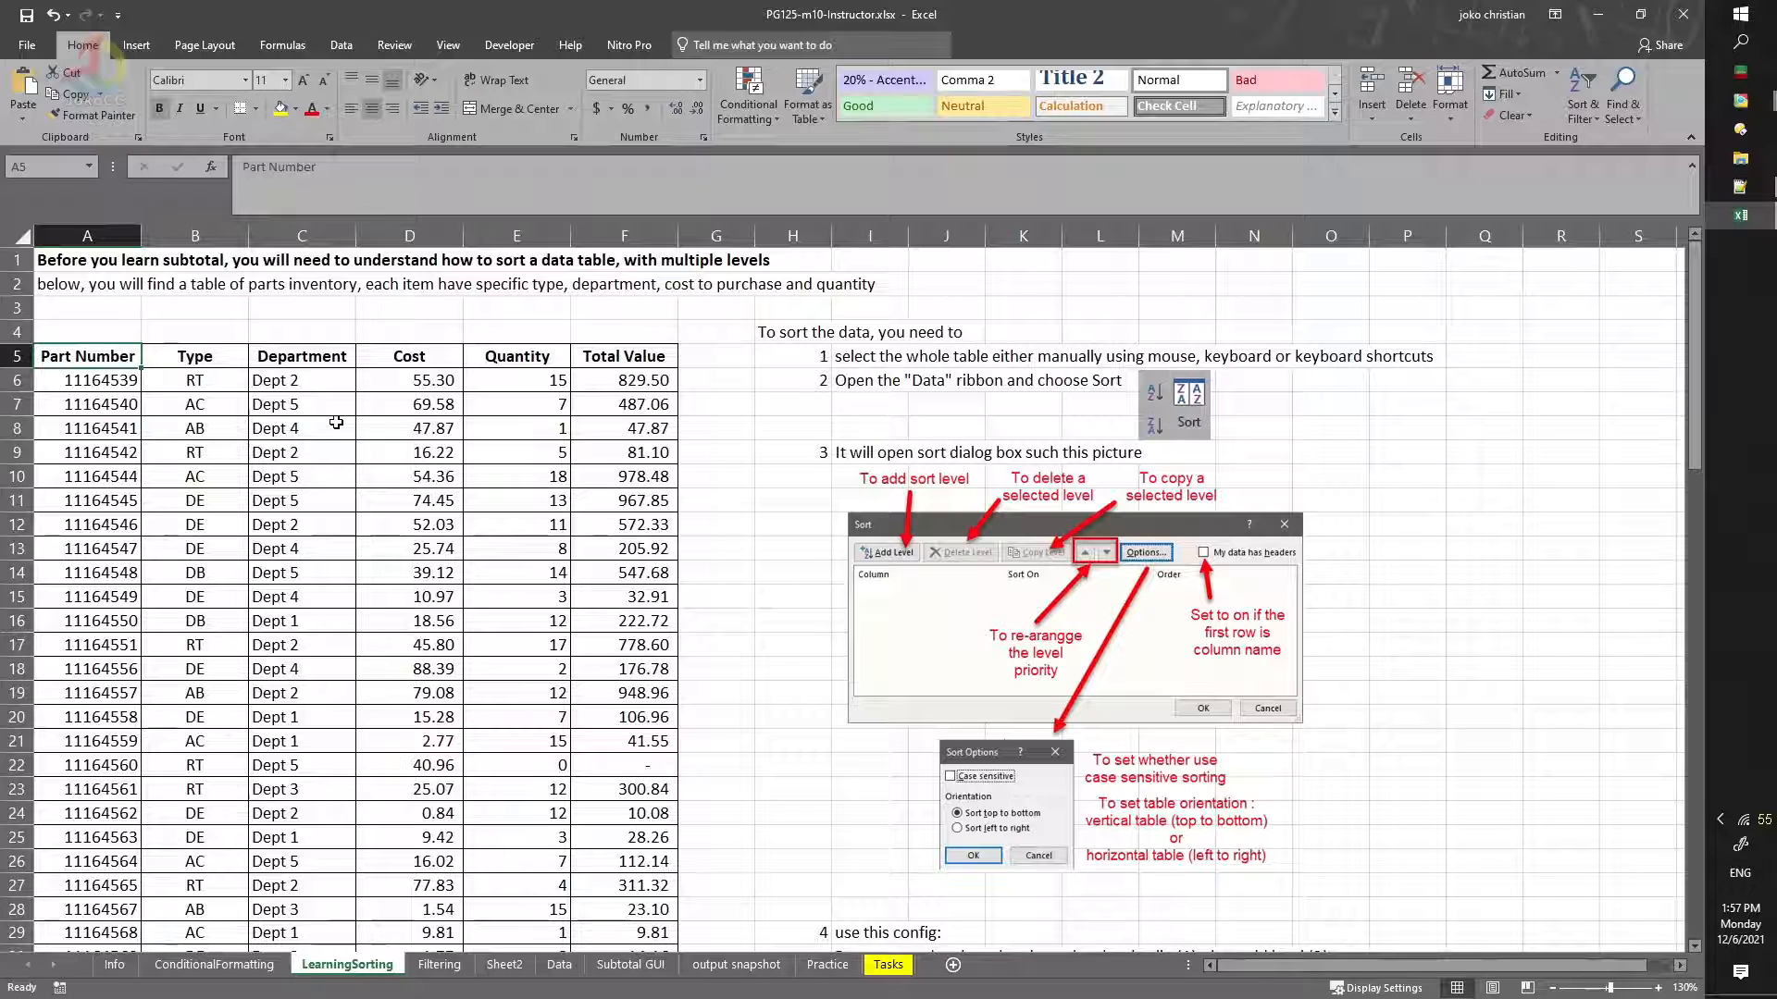
Step: Examine the entries in the Part Number column of the inventory table
{"action": "left_click", "coordinate": [117, 390]}
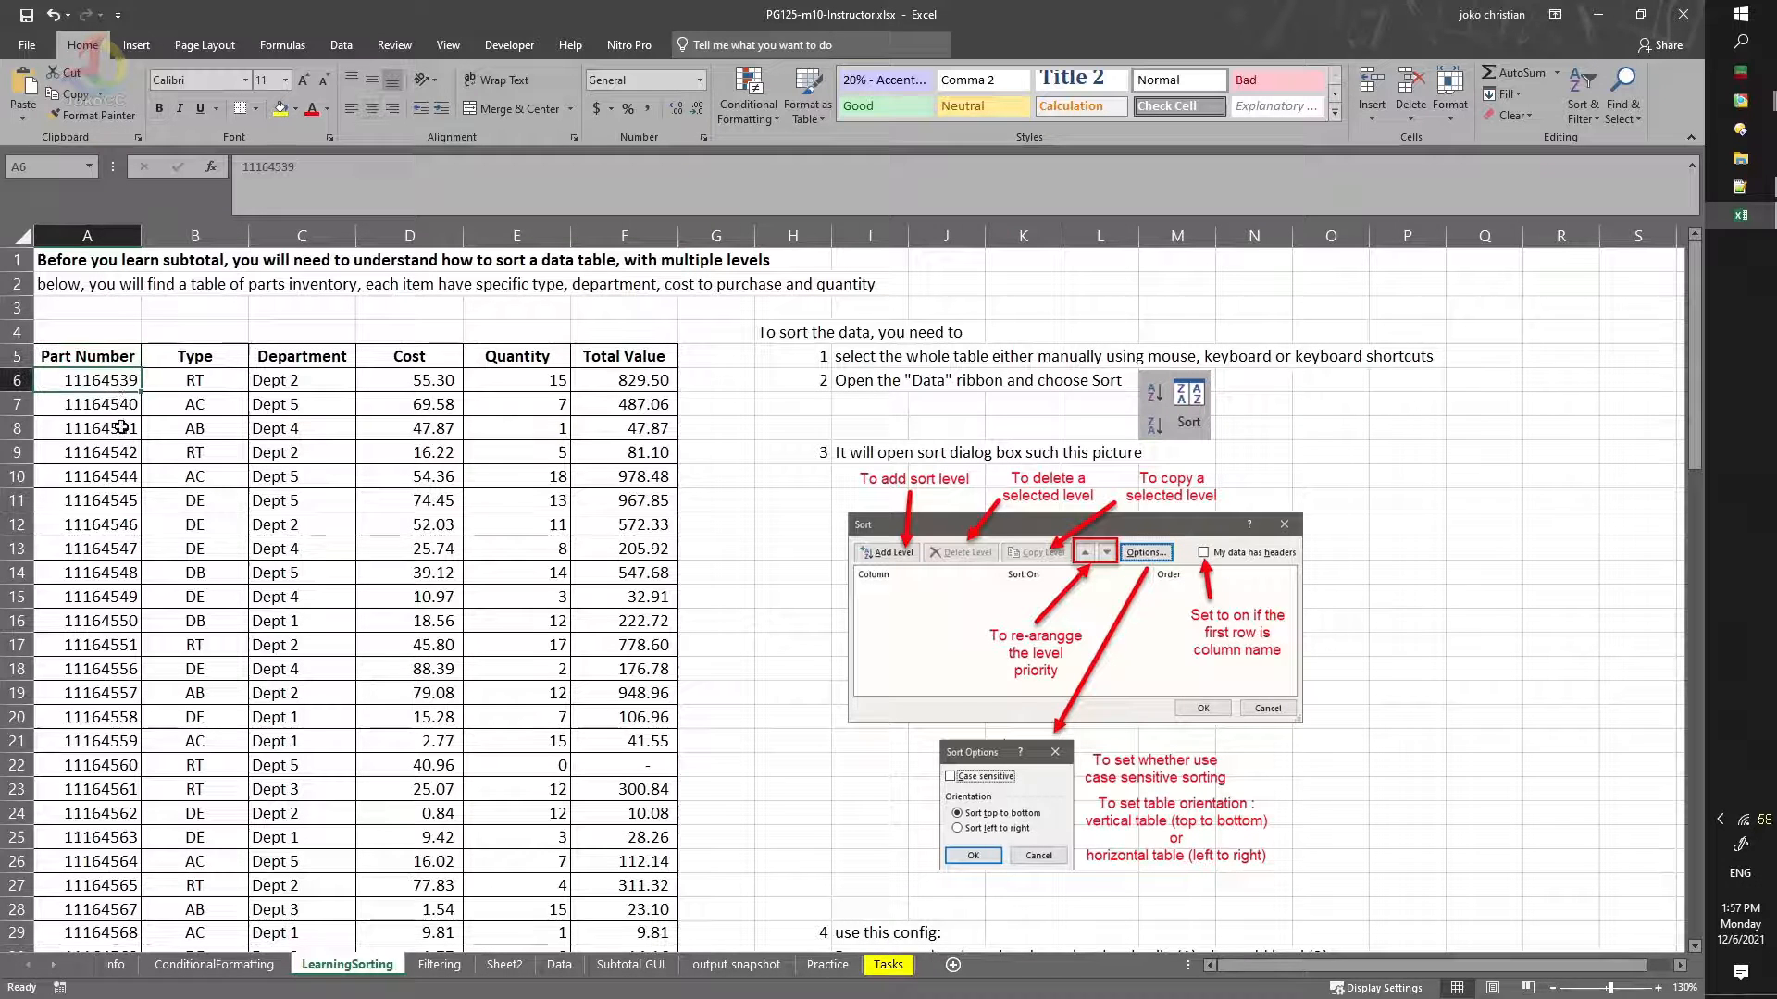
{"action": "left_click", "coordinate": [121, 427]}
{"action": "left_click", "coordinate": [116, 474]}
{"action": "left_click", "coordinate": [115, 552]}
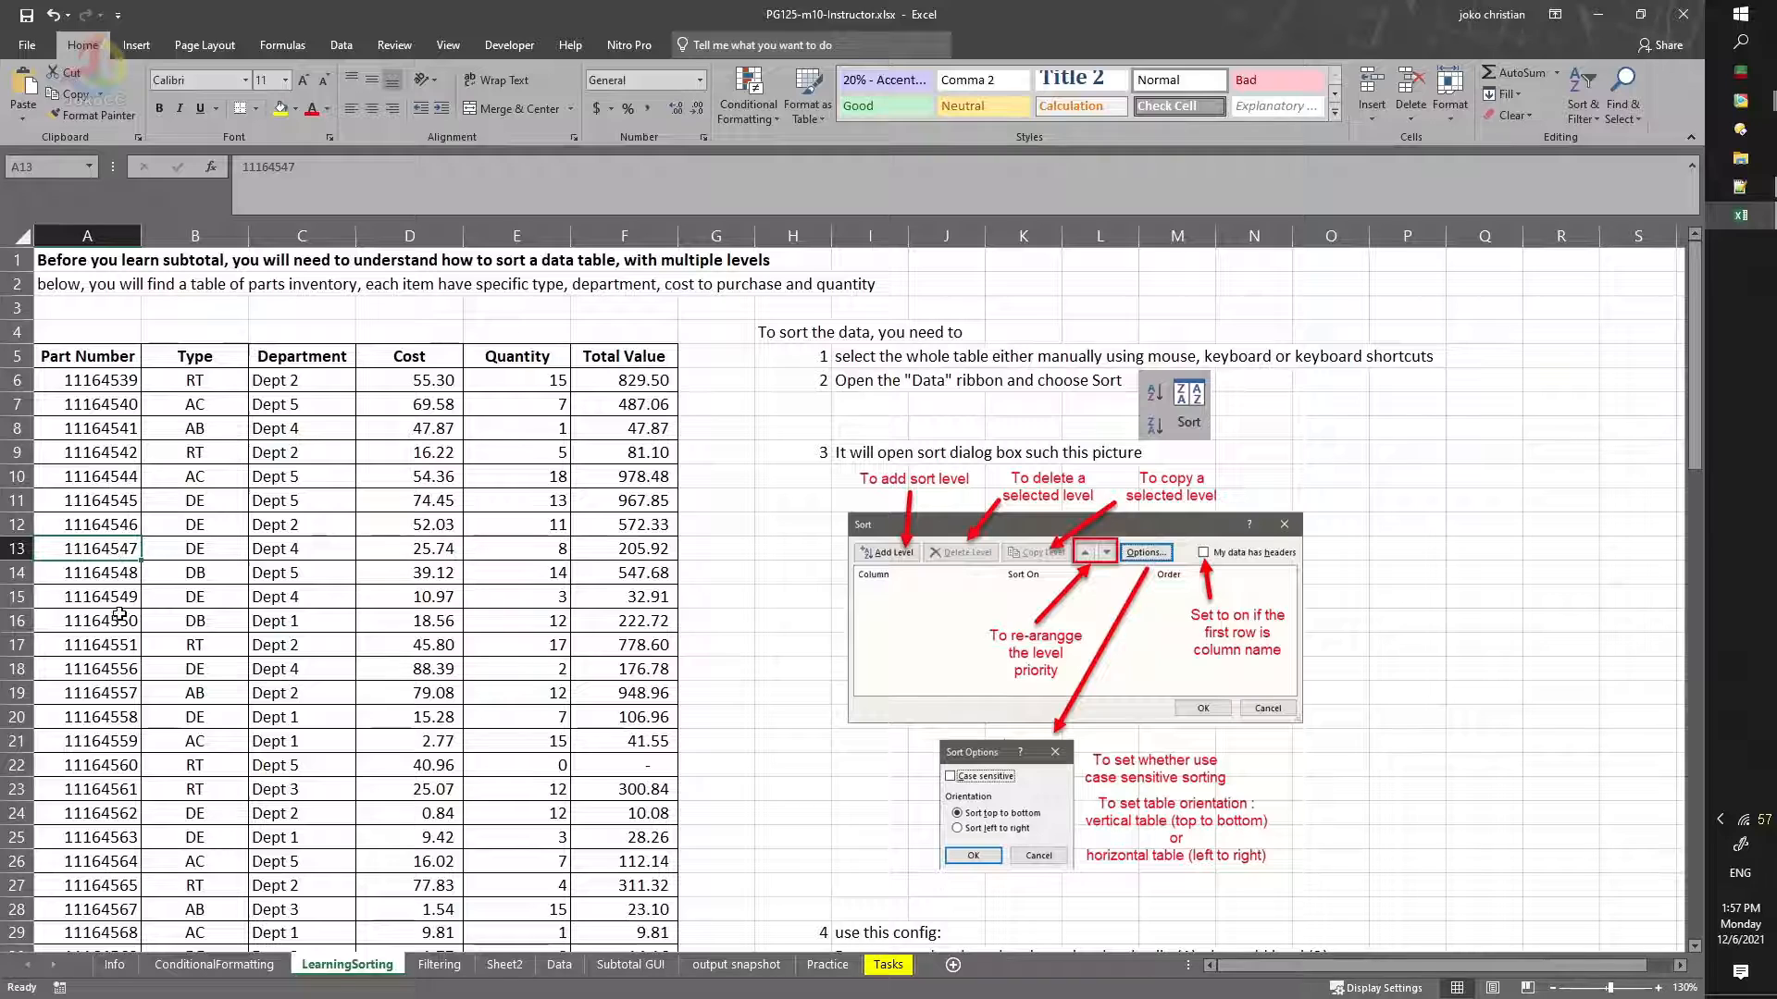
{"action": "left_click", "coordinate": [106, 505]}
{"action": "left_click", "coordinate": [97, 576]}
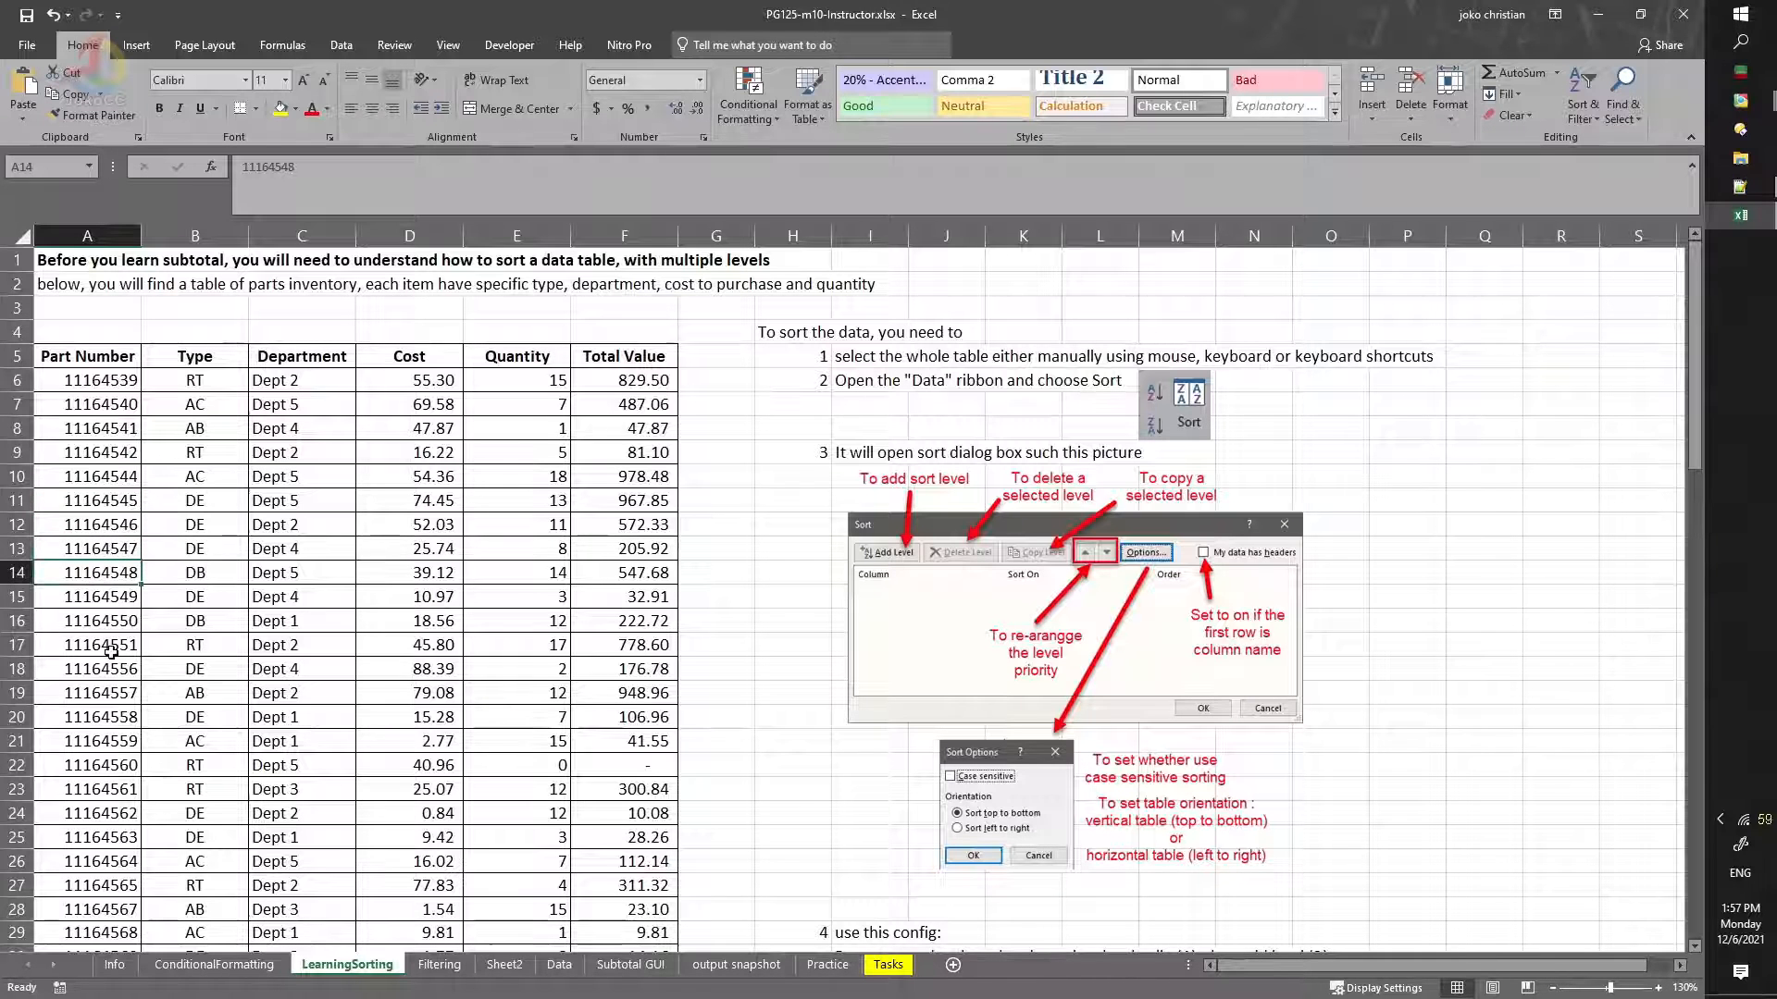
{"action": "left_click", "coordinate": [111, 652]}
{"action": "left_click", "coordinate": [109, 709]}
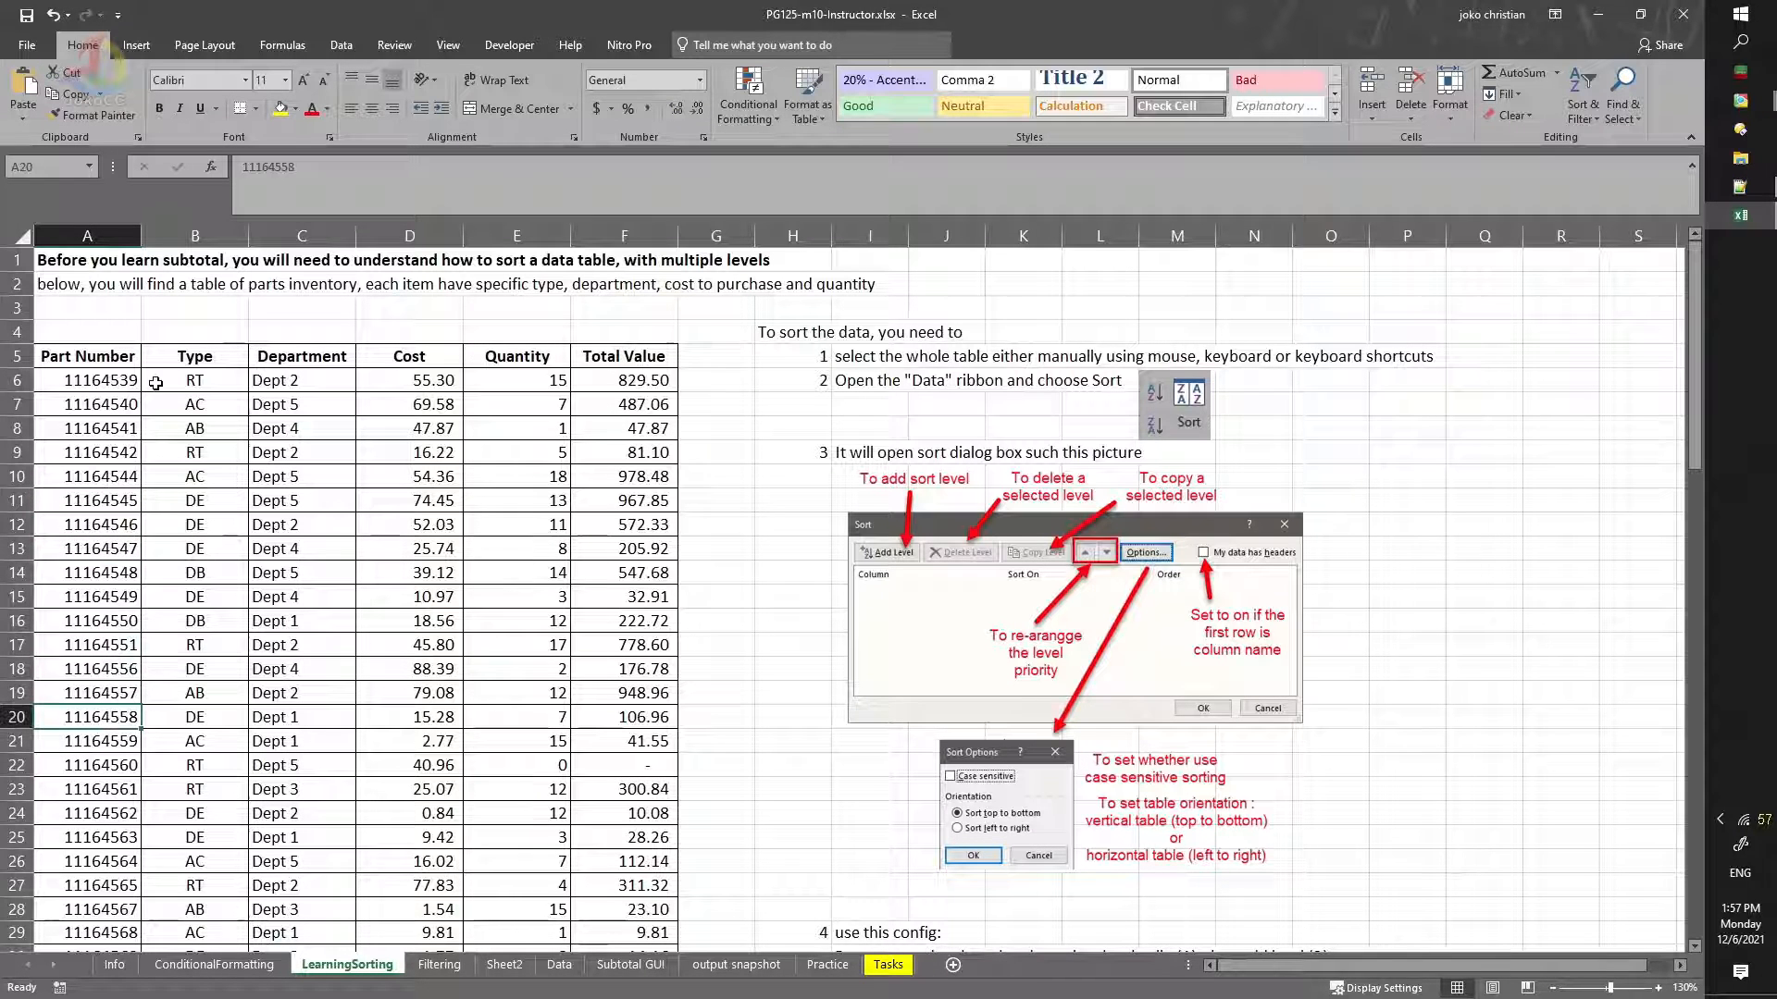
Step: Examine the headers and first entries of the Type and Department columns
{"action": "left_click", "coordinate": [221, 360]}
{"action": "left_click", "coordinate": [208, 385]}
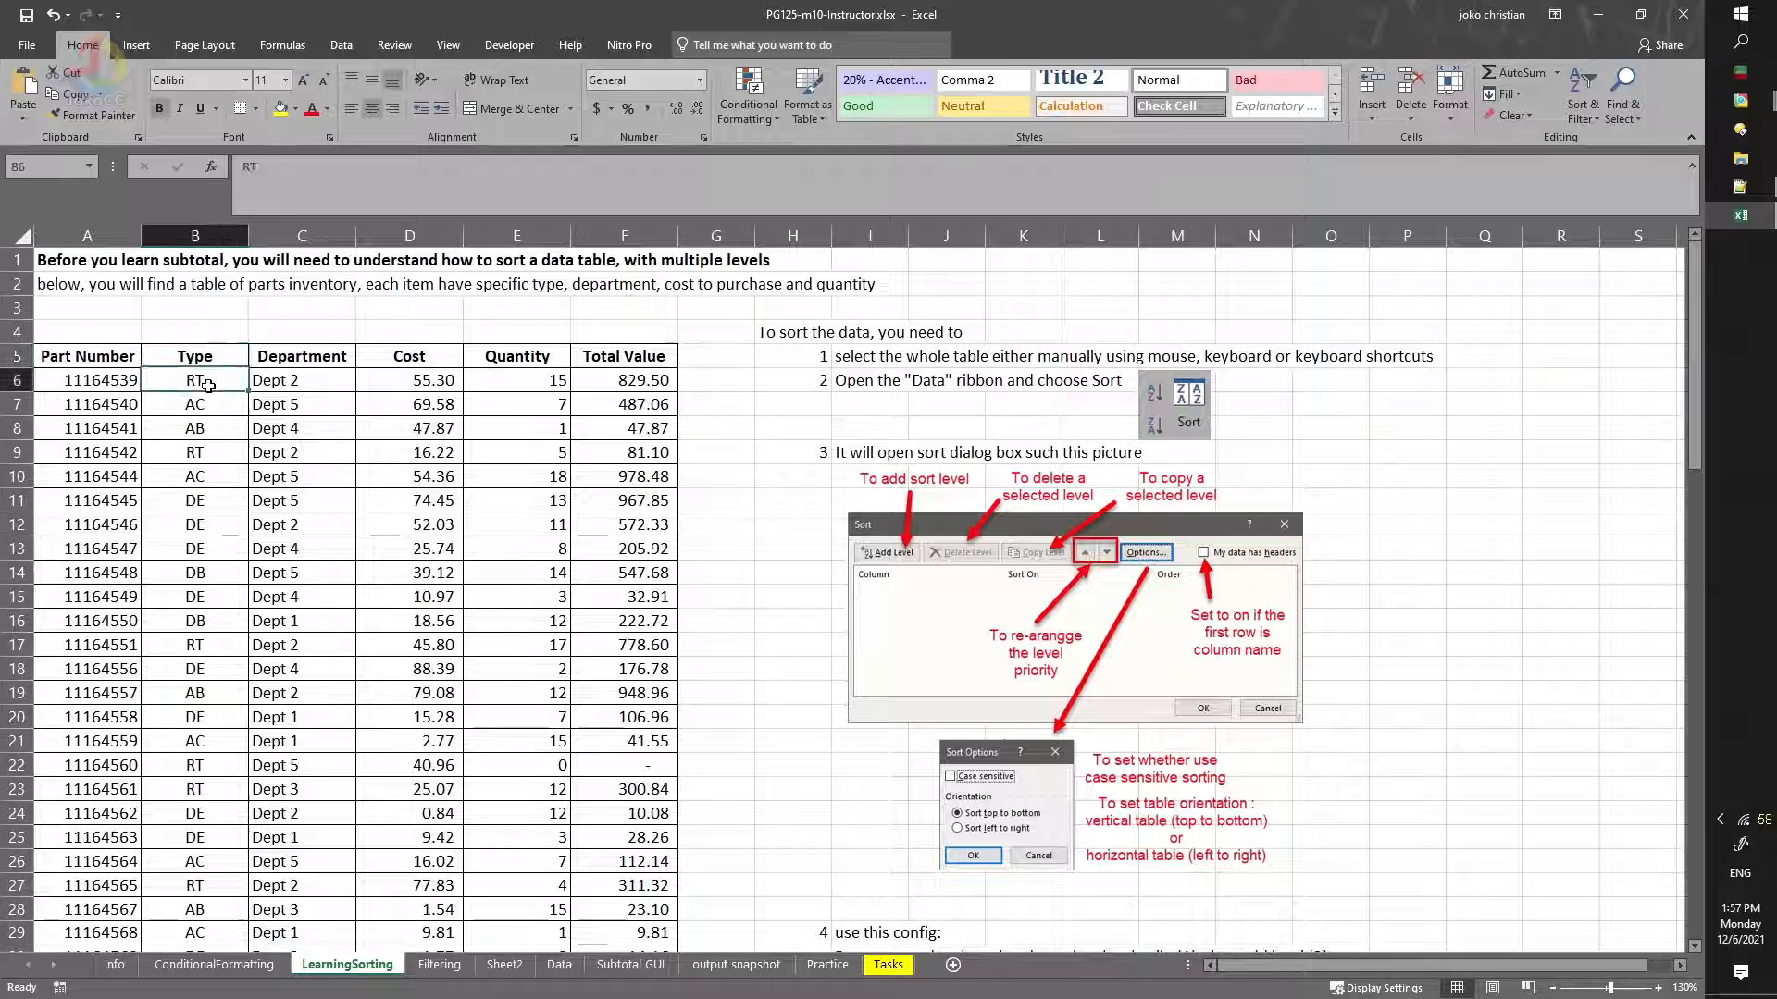
{"action": "left_click", "coordinate": [206, 404]}
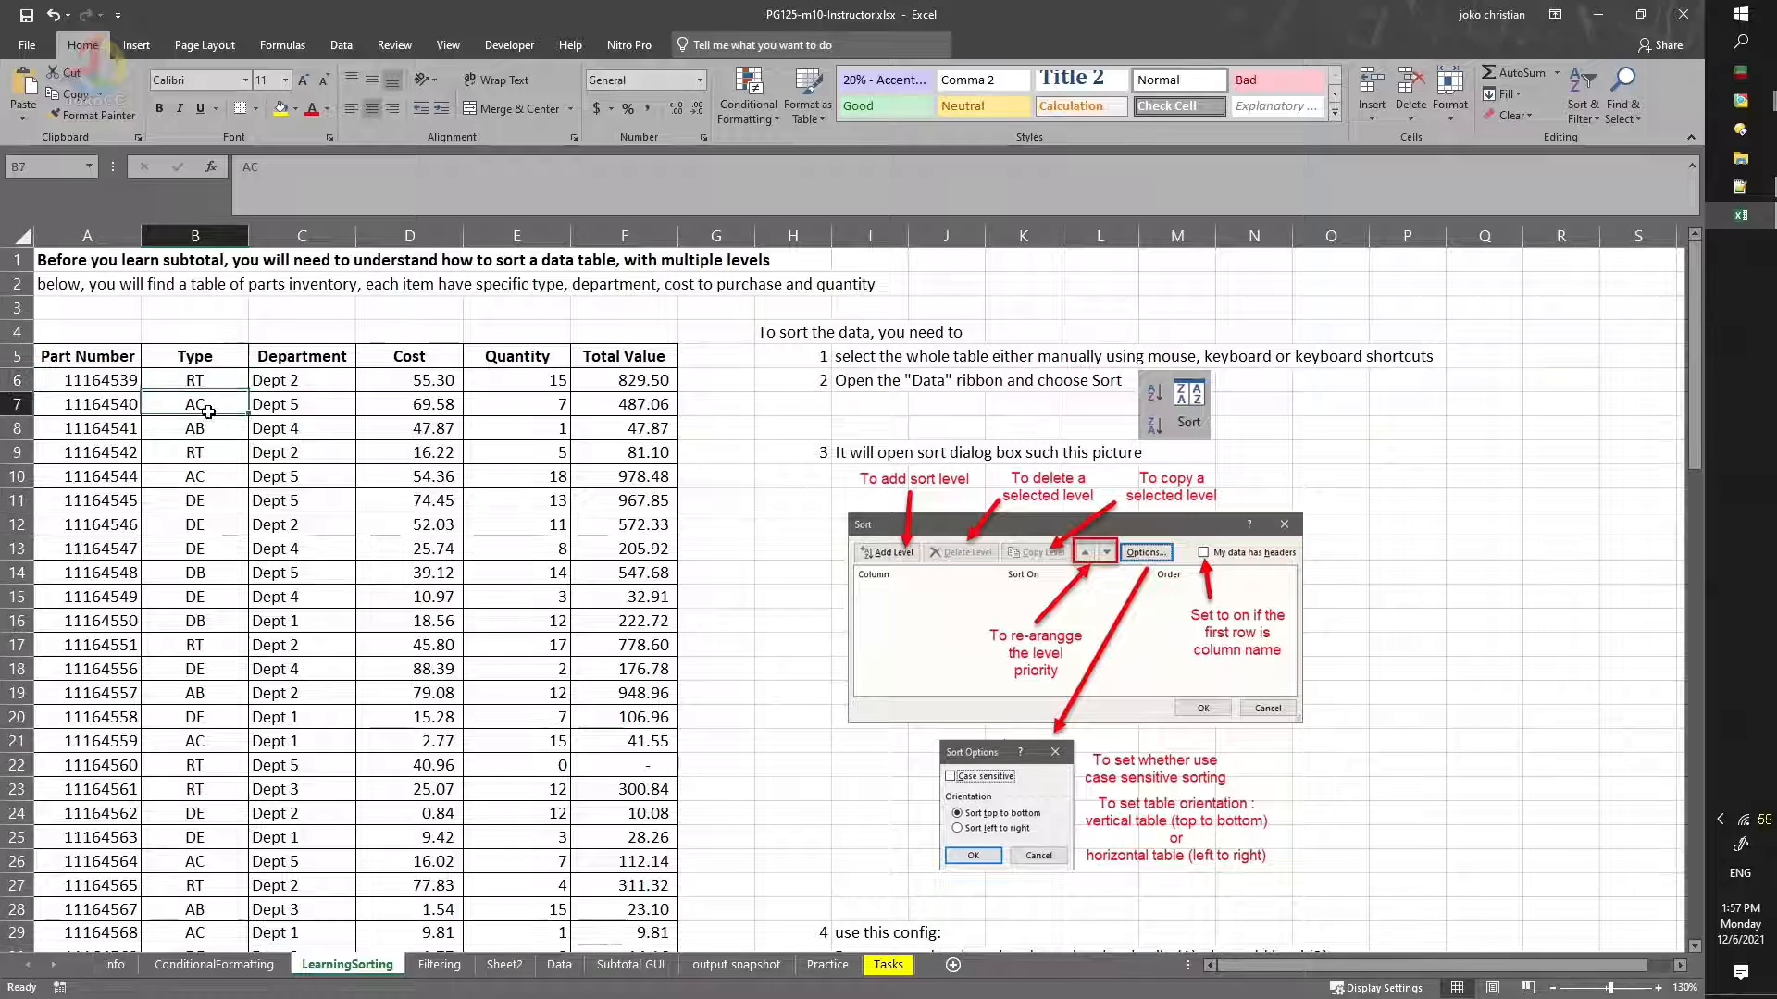
{"action": "left_click", "coordinate": [218, 361]}
{"action": "left_click", "coordinate": [324, 359]}
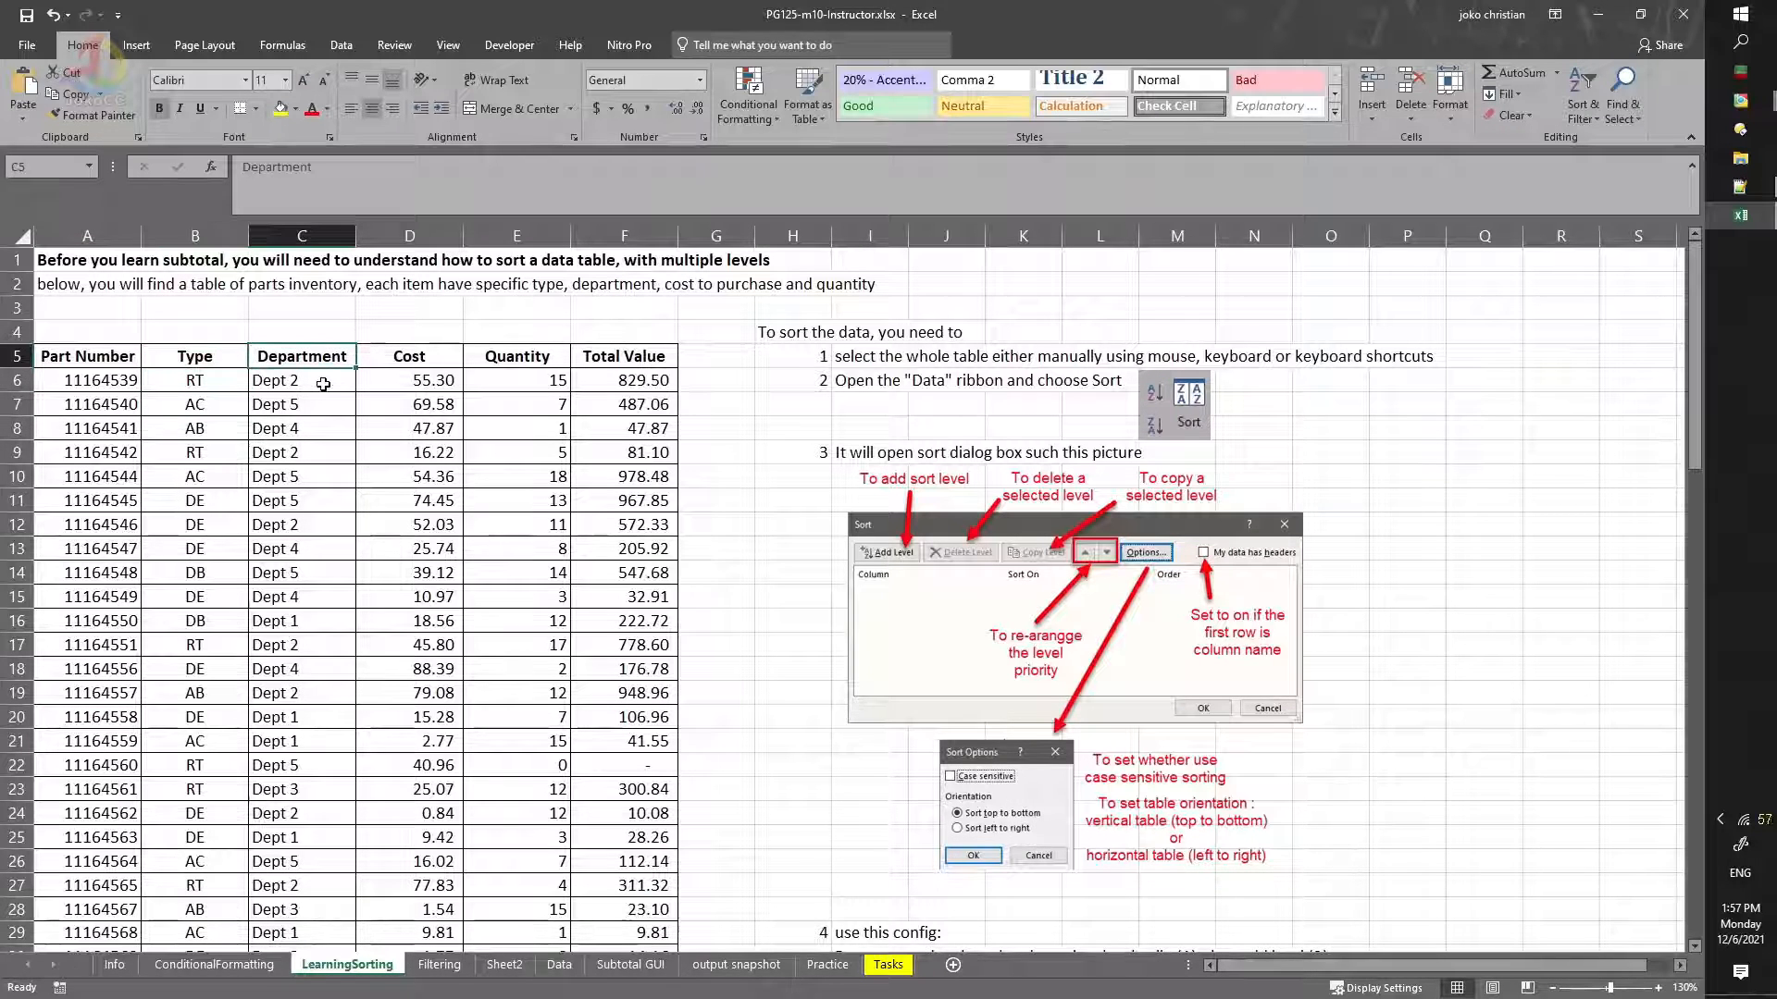
{"action": "left_click", "coordinate": [326, 391]}
{"action": "left_click", "coordinate": [325, 405]}
{"action": "left_click", "coordinate": [319, 445]}
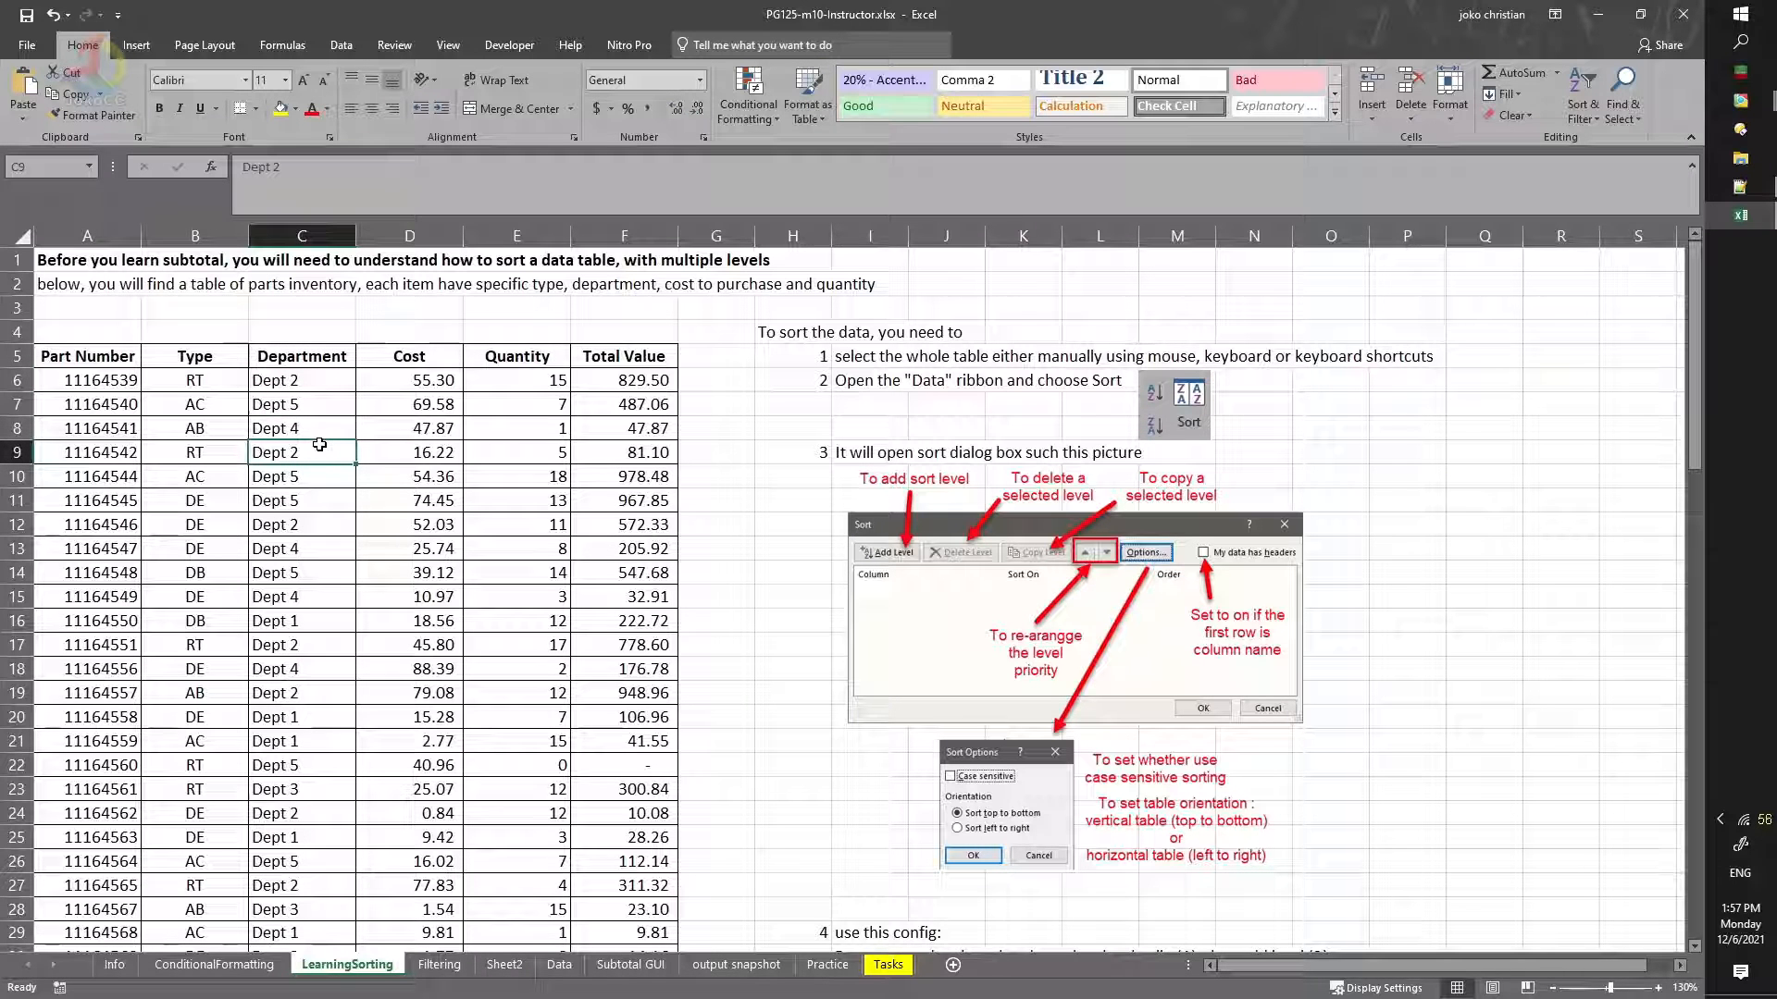
Step: Examine the Cost and Quantity columns and the formula in the first Total Value cell
{"action": "left_click", "coordinate": [450, 356]}
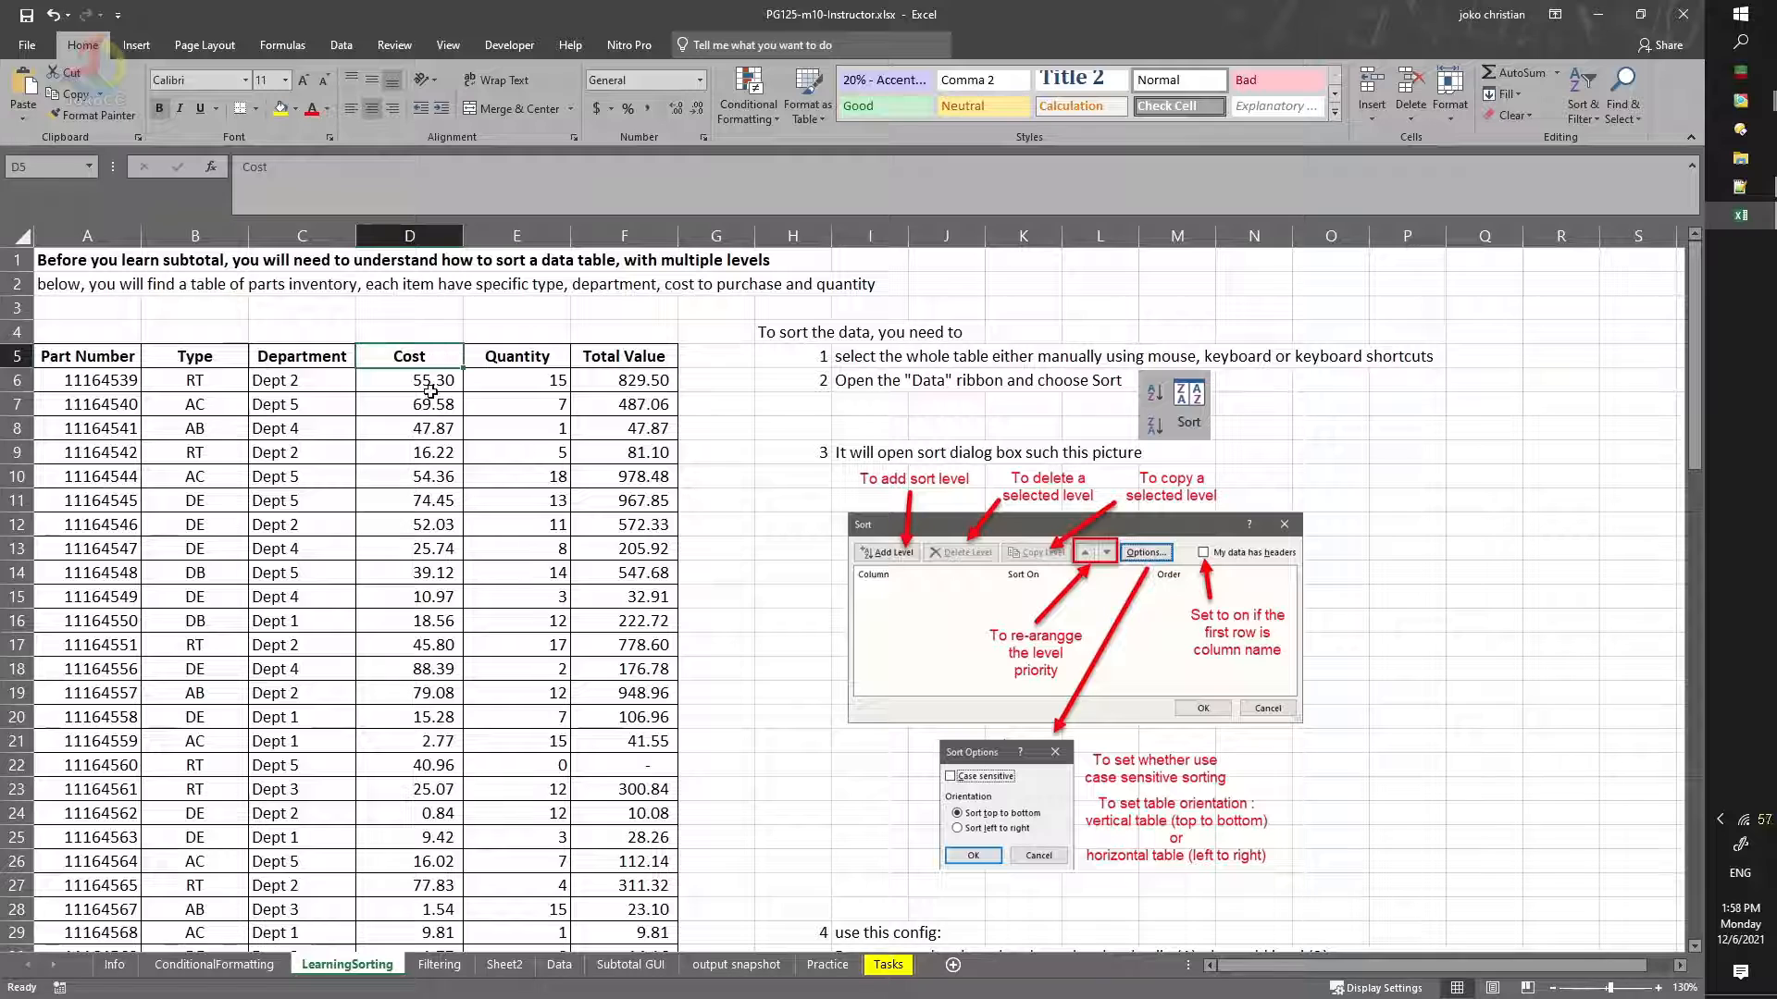
{"action": "left_click", "coordinate": [431, 389]}
{"action": "left_click", "coordinate": [433, 408]}
{"action": "left_click", "coordinate": [423, 469]}
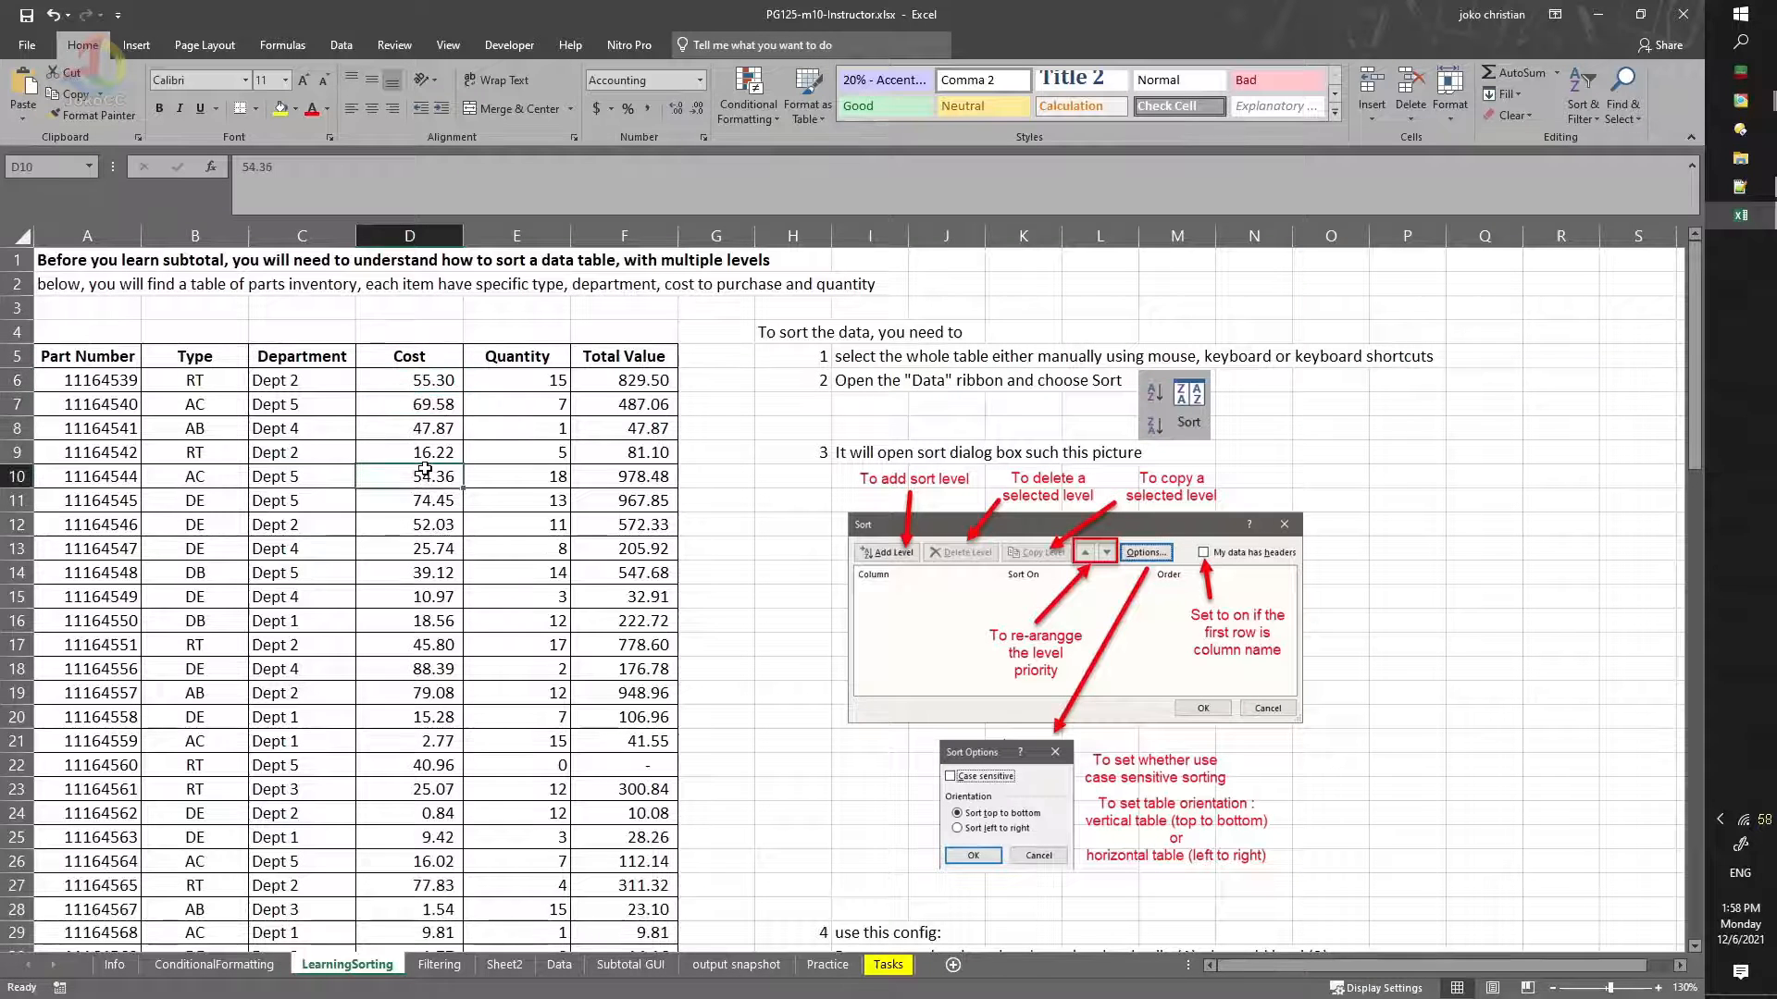
{"action": "left_click", "coordinate": [421, 541]}
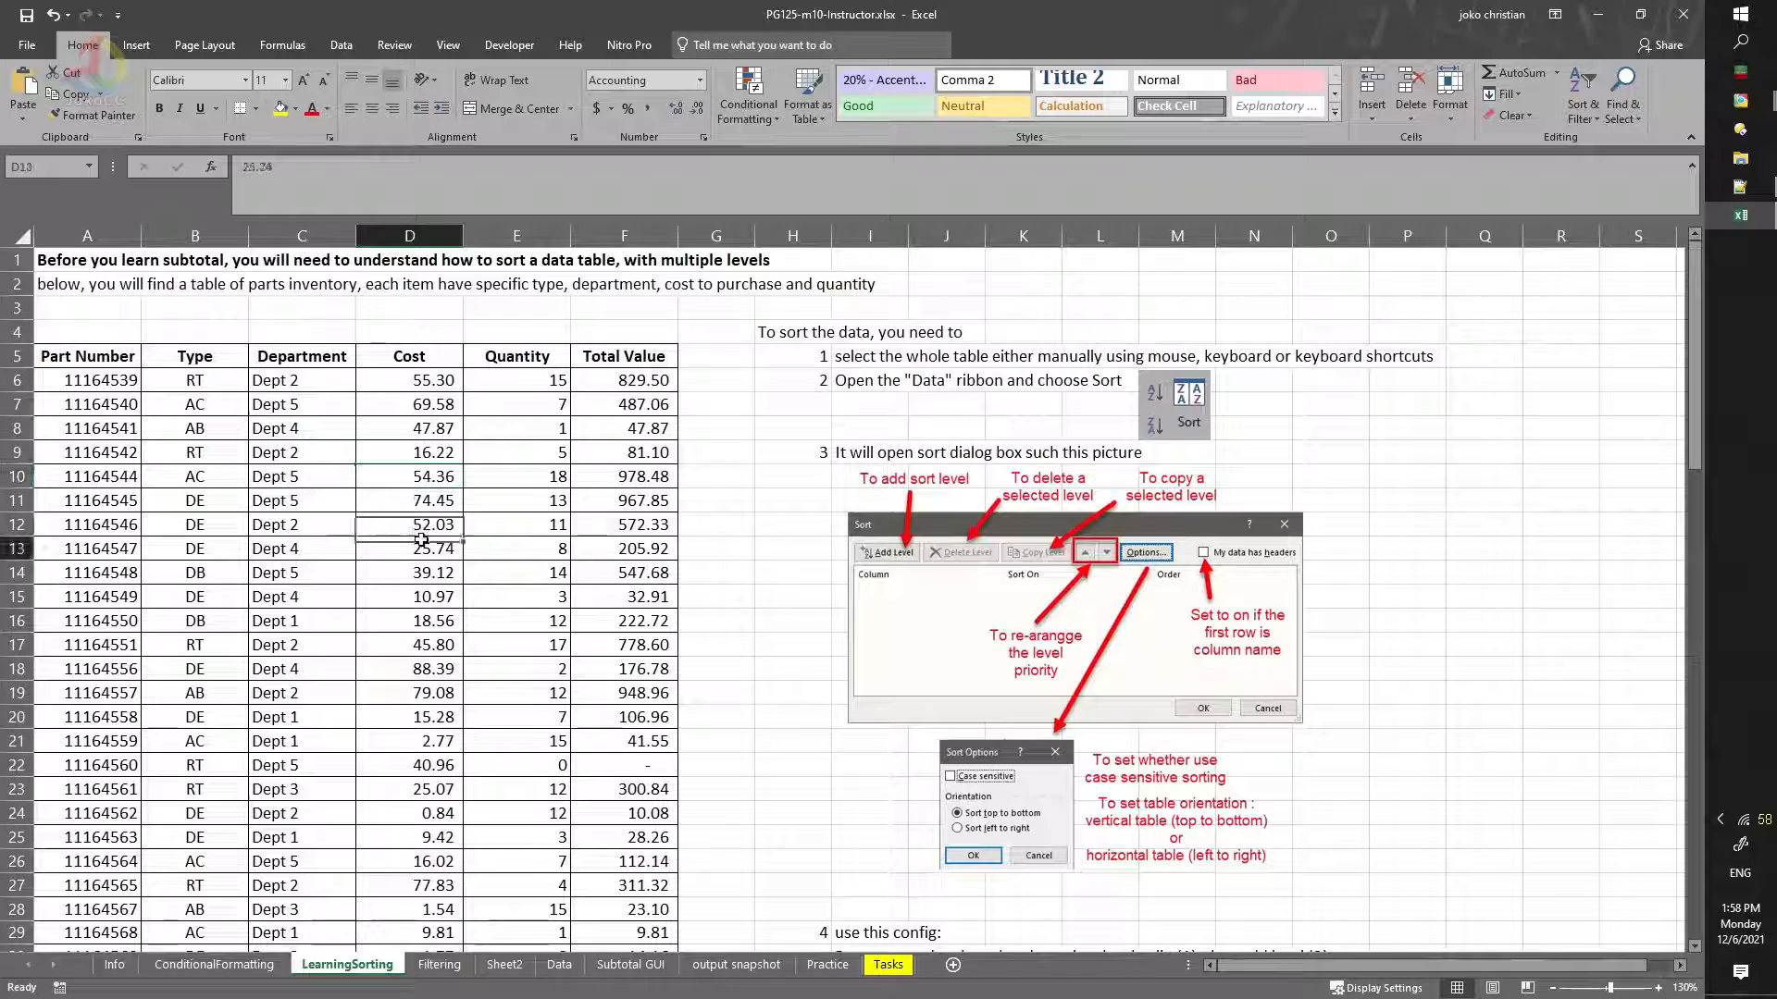
{"action": "left_click", "coordinate": [538, 363]}
{"action": "left_click", "coordinate": [539, 381]}
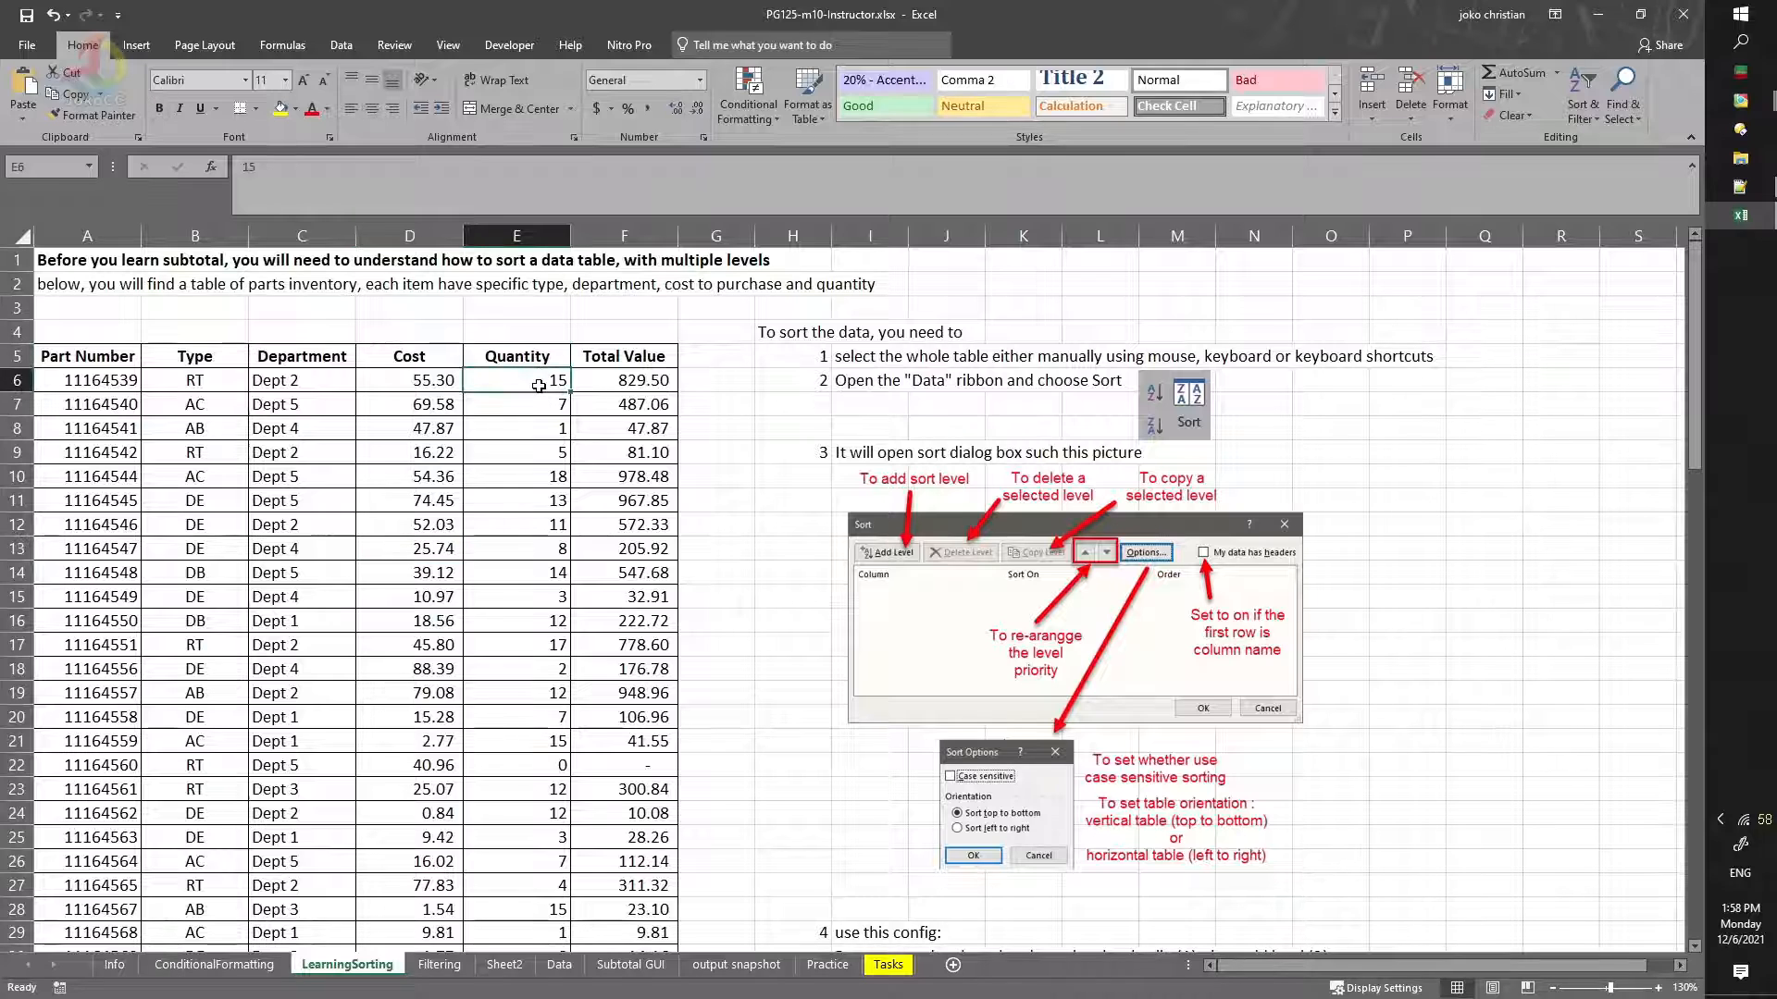
{"action": "left_click", "coordinate": [520, 427]}
{"action": "left_click", "coordinate": [526, 505]}
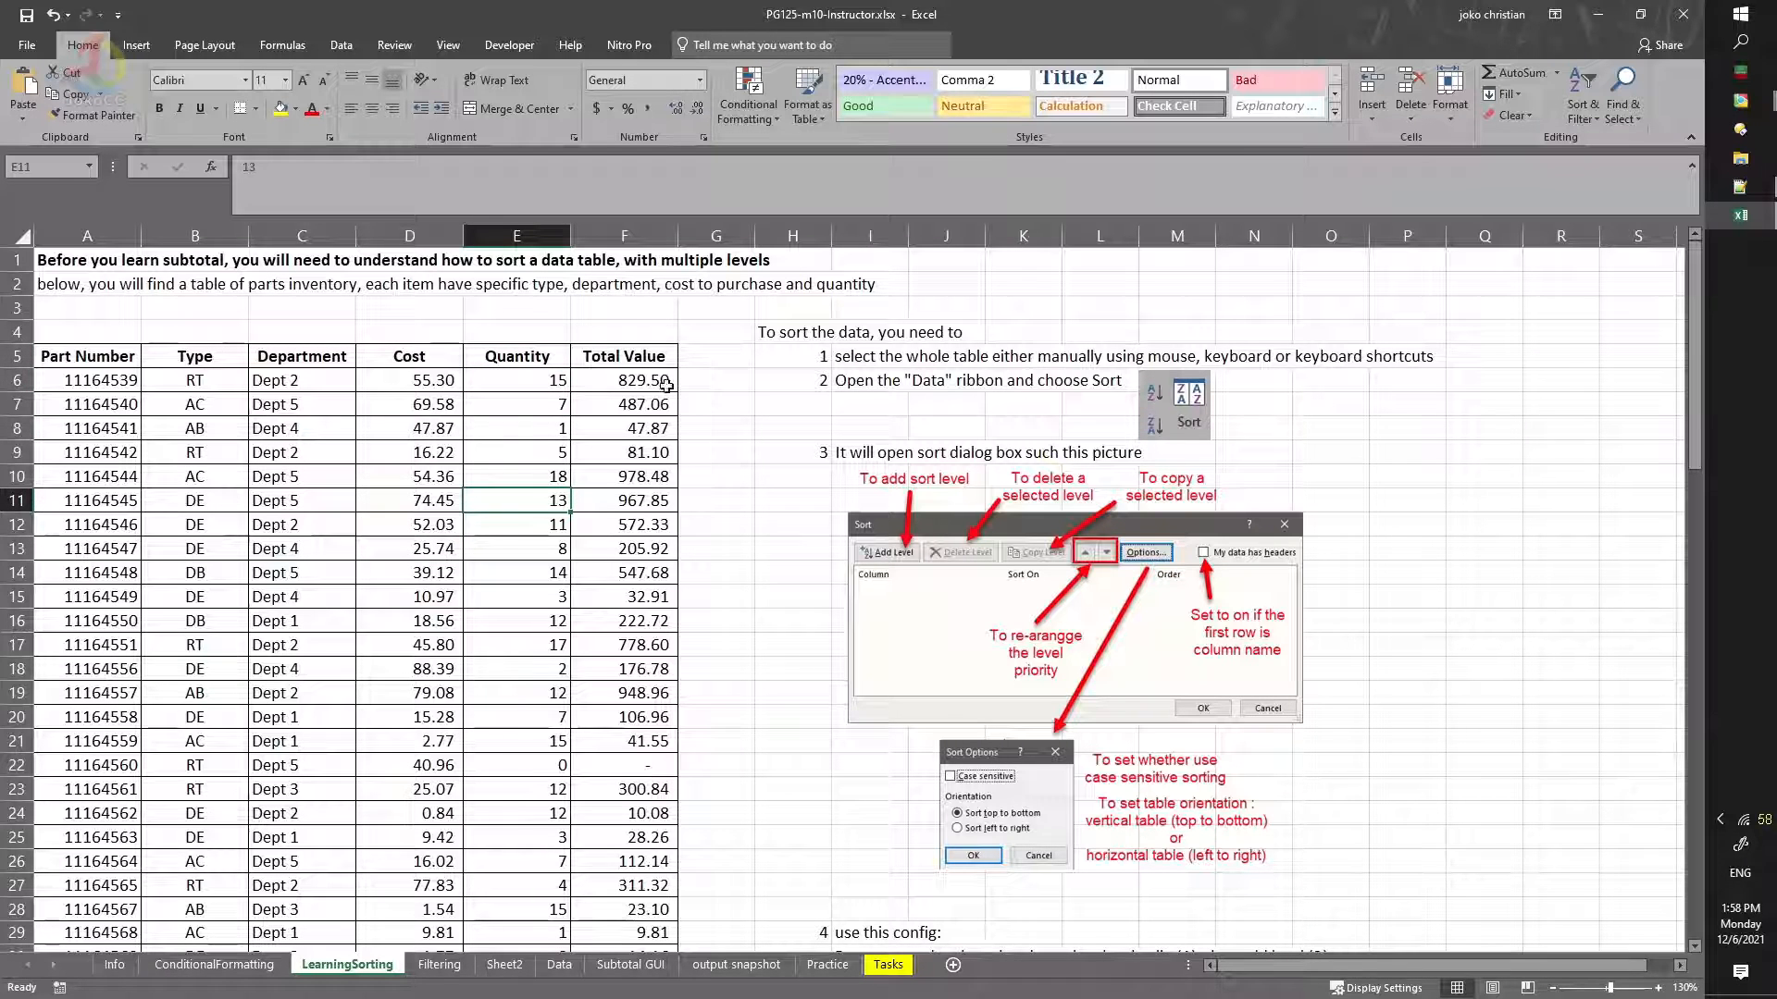
{"action": "left_click", "coordinate": [667, 385]}
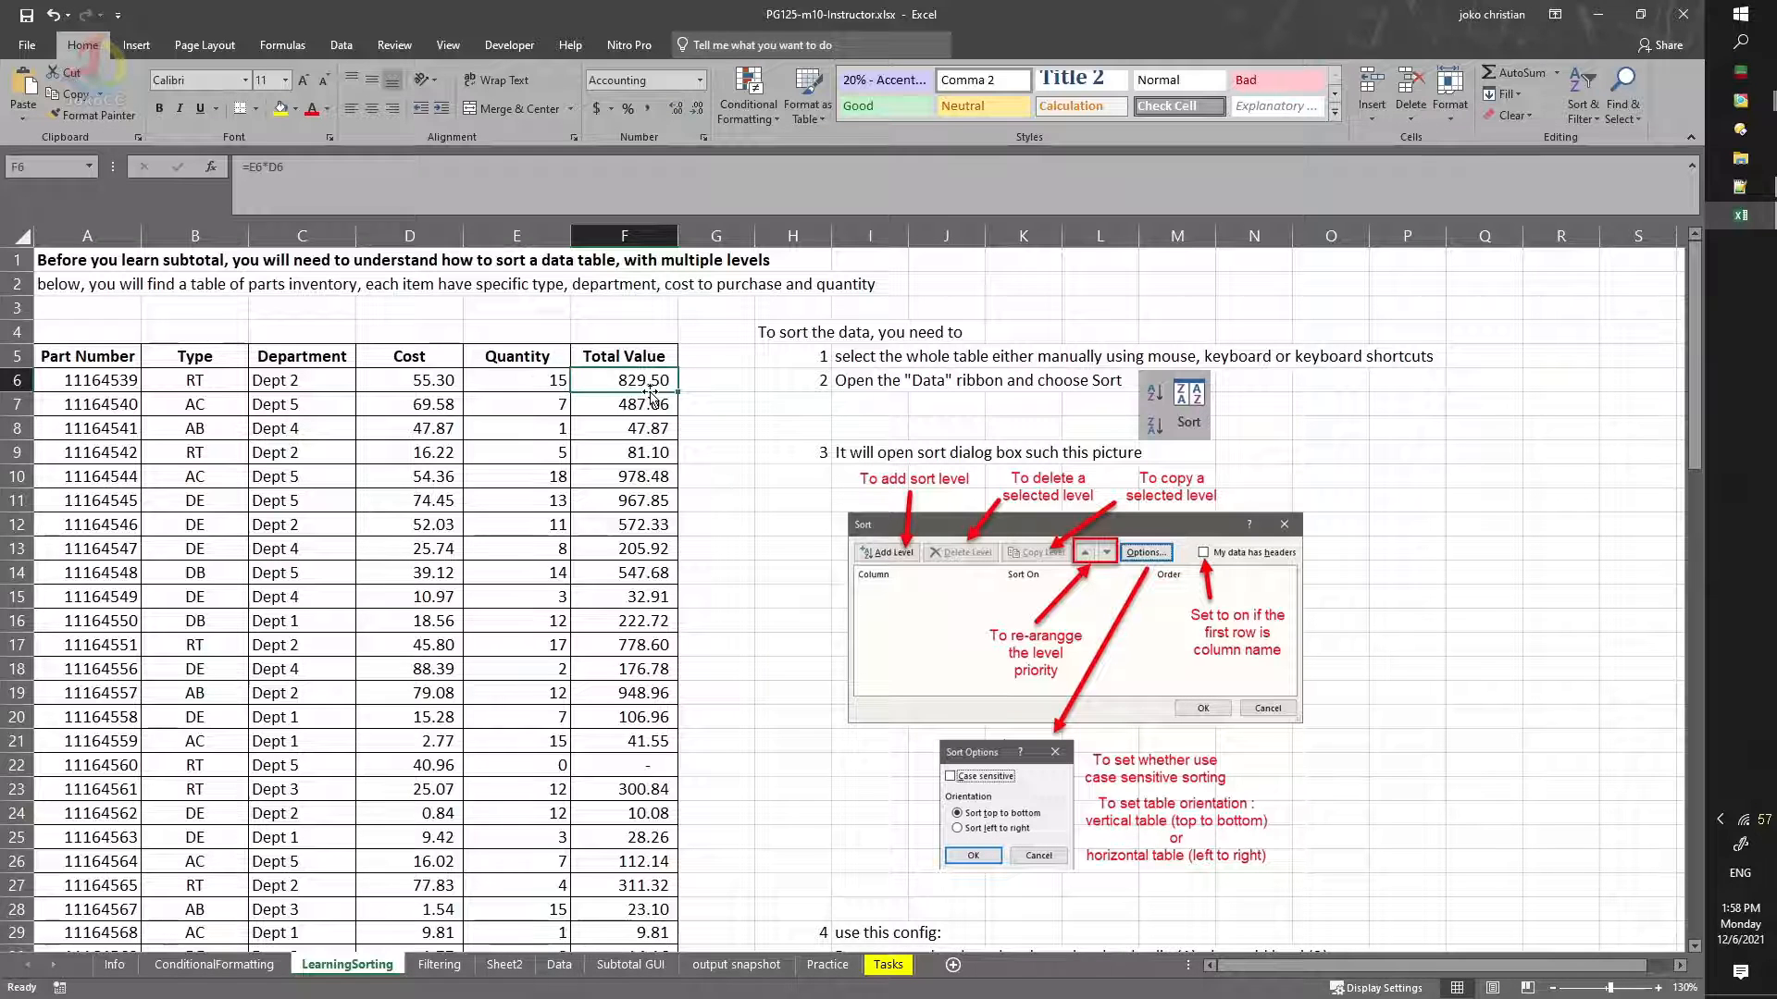
{"action": "left_click", "coordinate": [737, 407]}
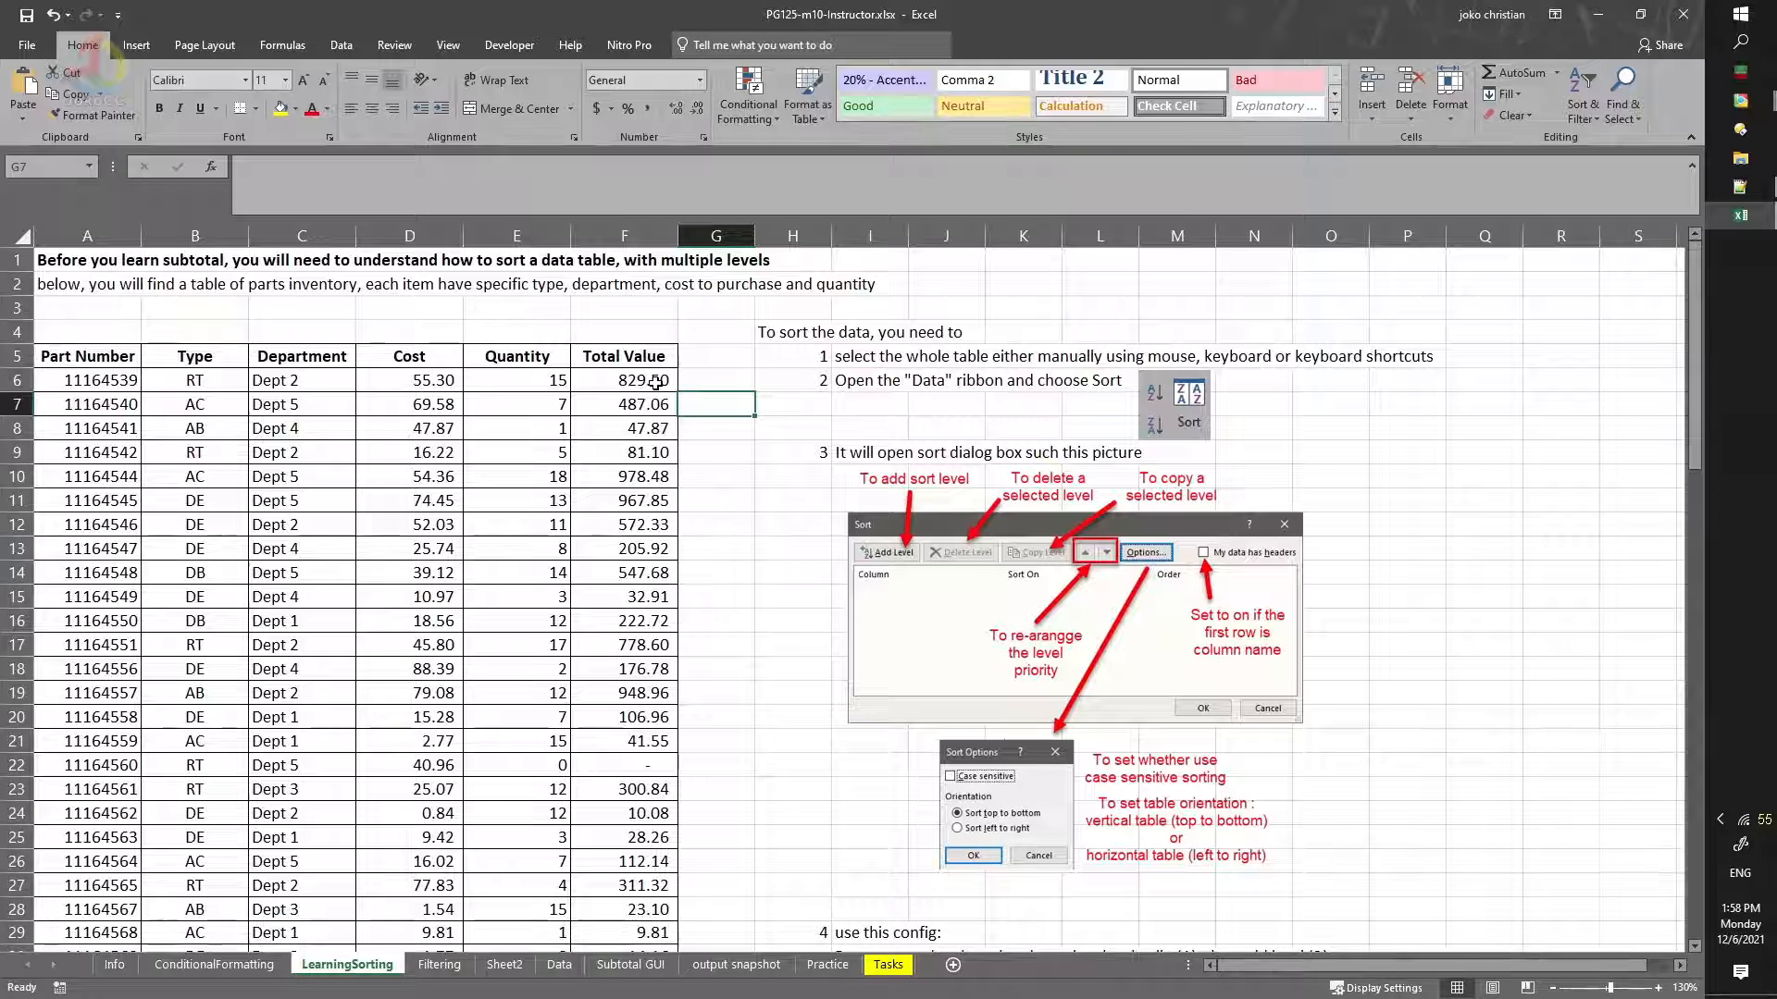
Step: Read the sorting instructions beside the table, from selecting the data through the step 4 sort configuration
{"action": "left_click", "coordinate": [896, 363]}
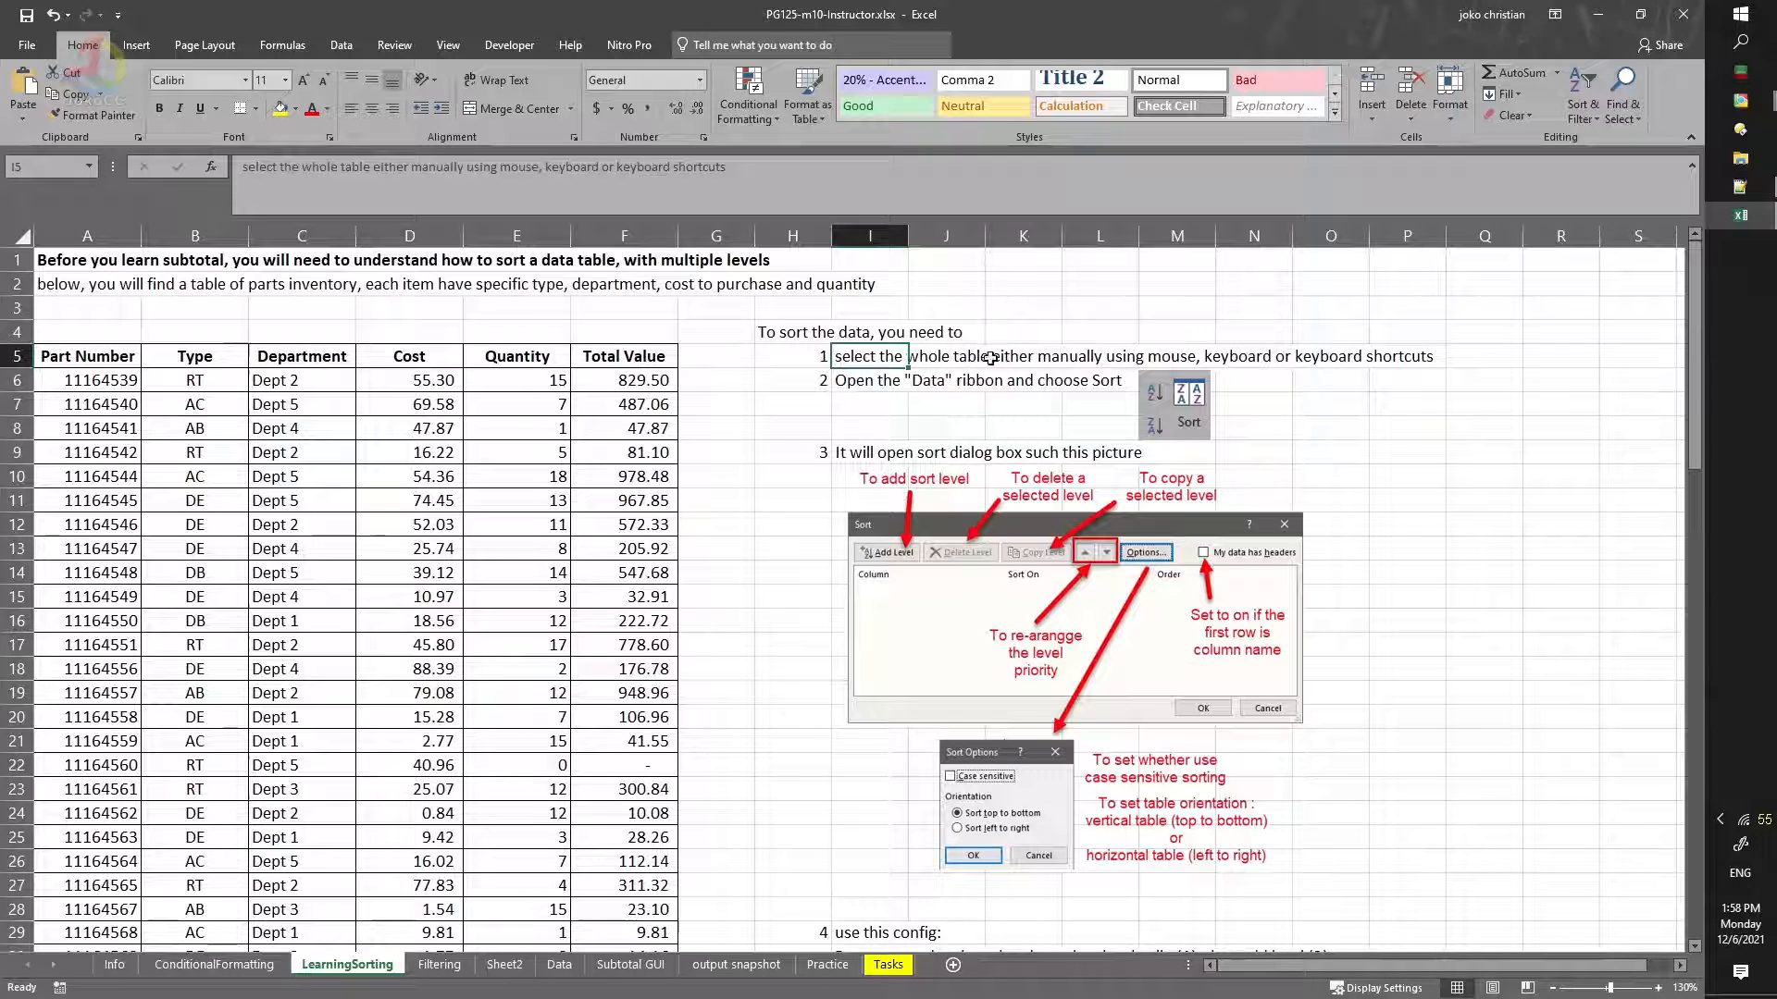
{"action": "left_click", "coordinate": [1099, 358]}
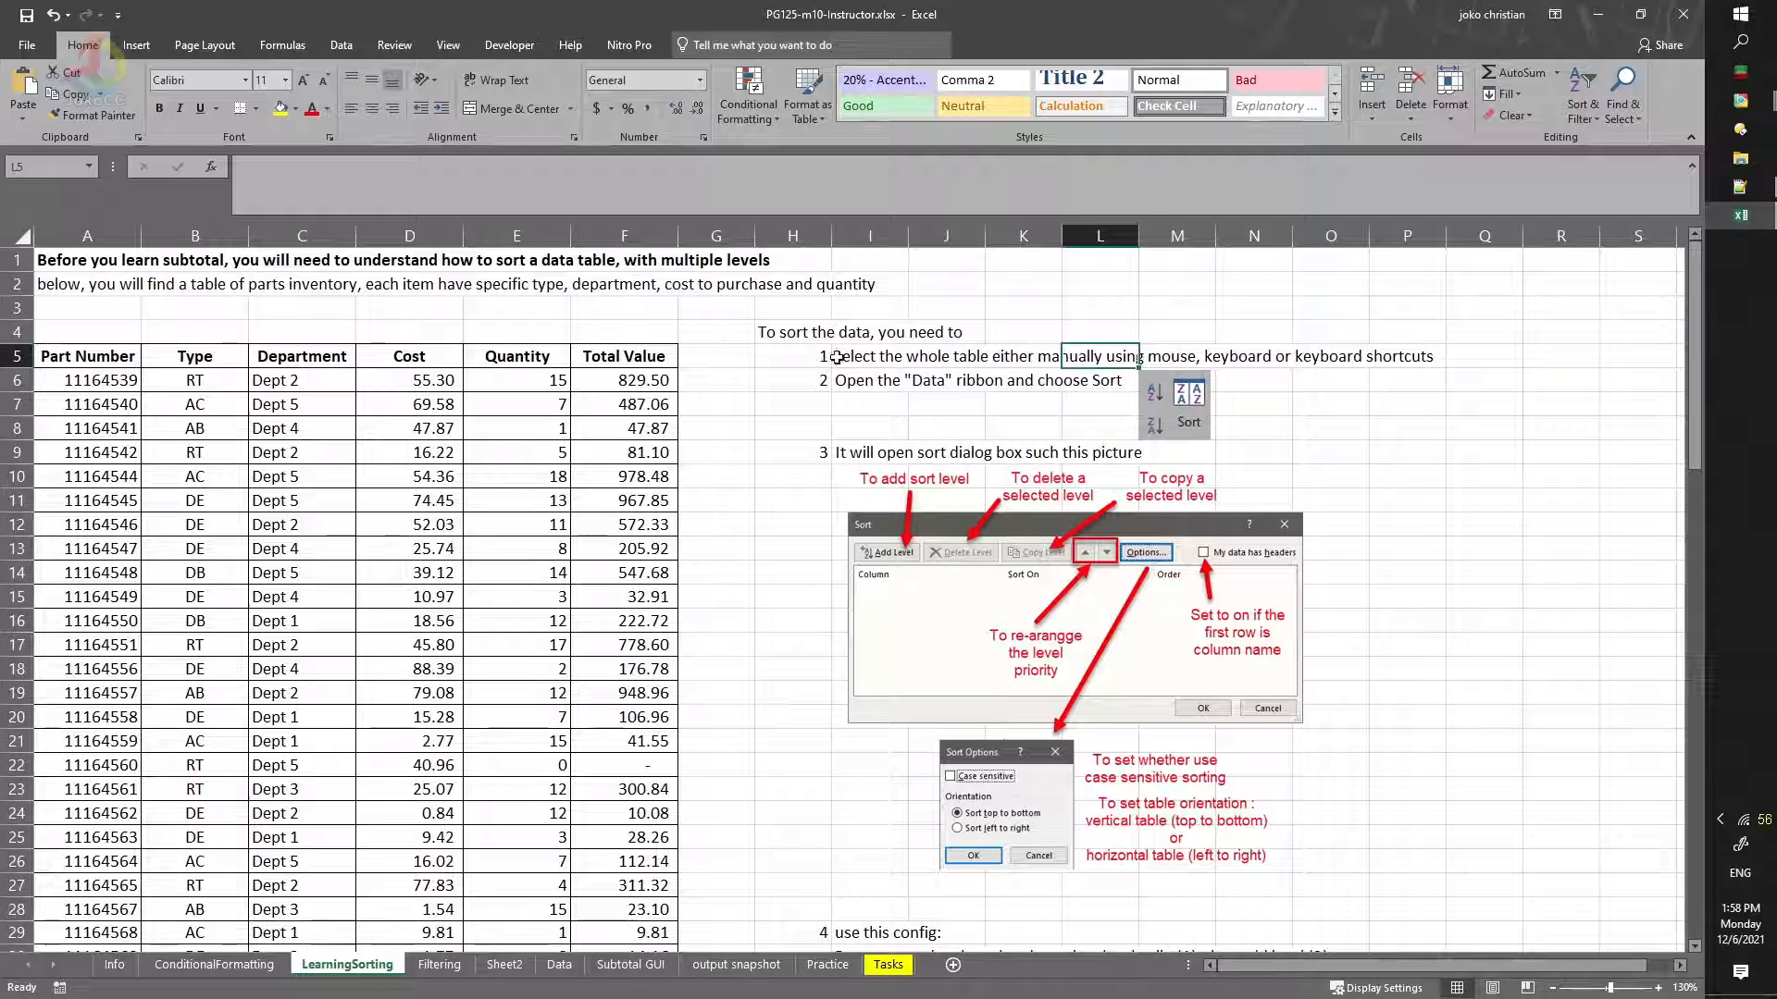
{"action": "left_click", "coordinate": [859, 381]}
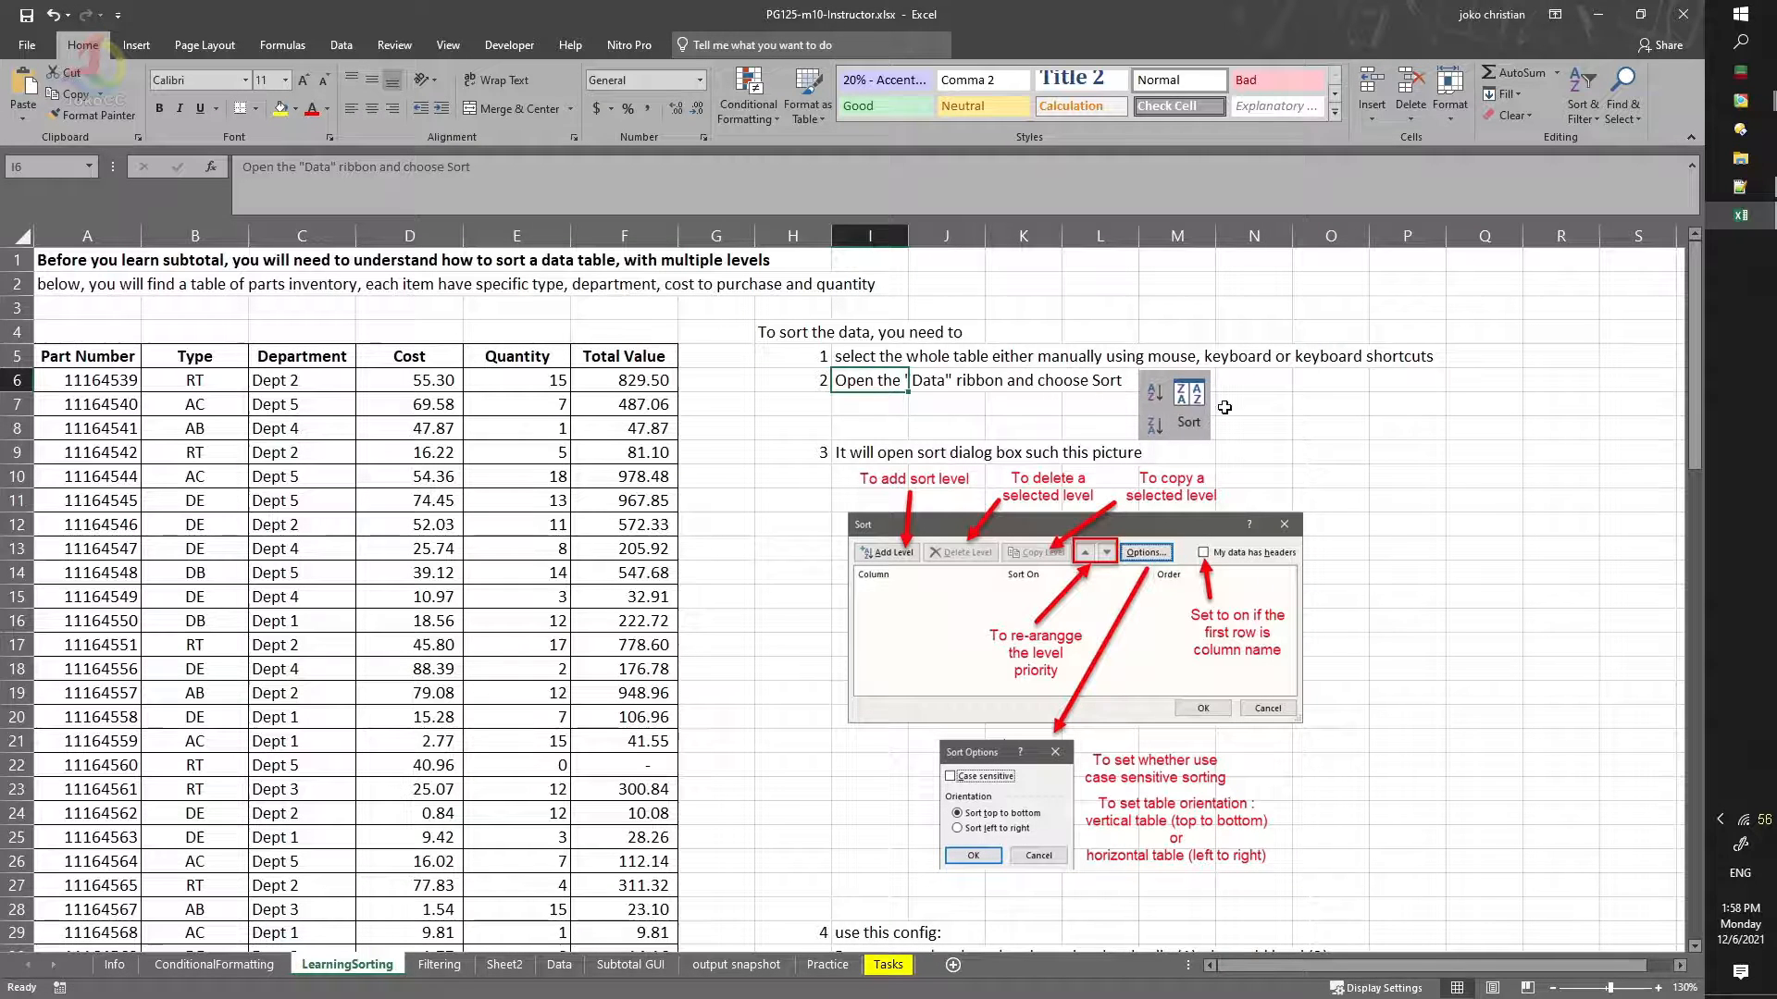
{"action": "key", "text": "ctrl"}
{"action": "left_click", "coordinate": [819, 644]}
{"action": "scroll", "coordinate": [819, 644], "scroll_direction": "down", "scroll_amount": 2}
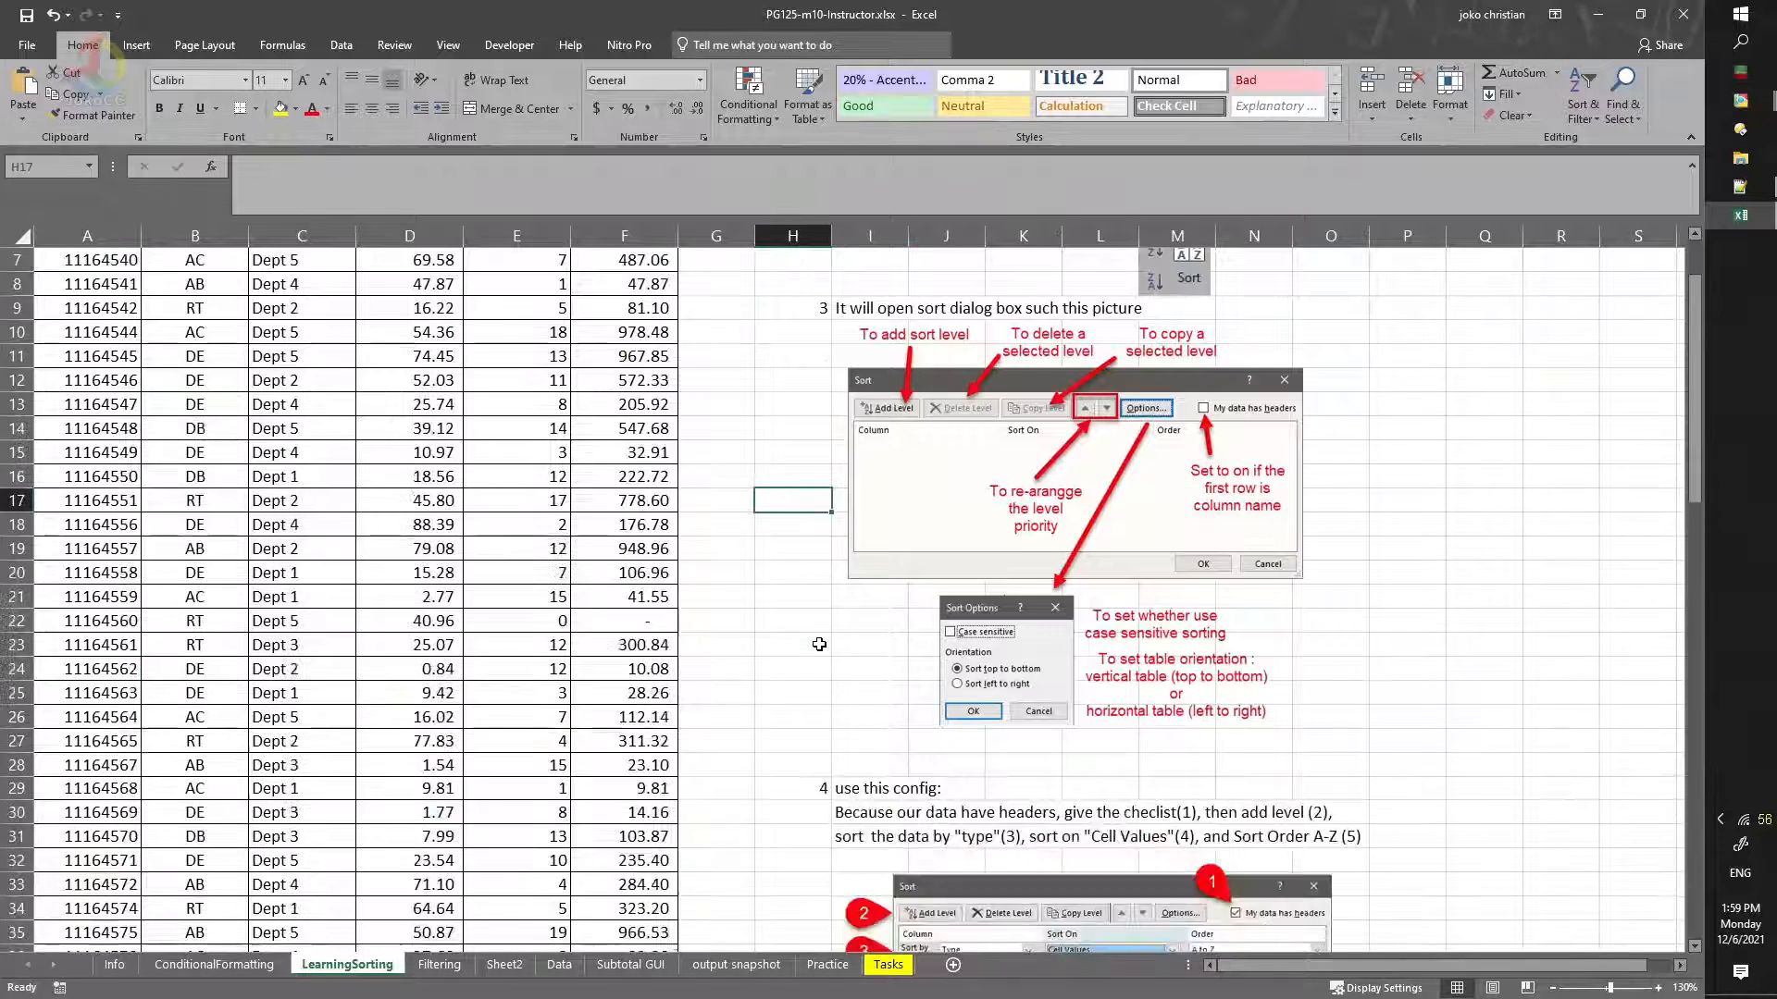
{"action": "scroll", "coordinate": [819, 644], "scroll_direction": "down", "scroll_amount": 2}
{"action": "scroll", "coordinate": [819, 644], "scroll_direction": "down", "scroll_amount": 2}
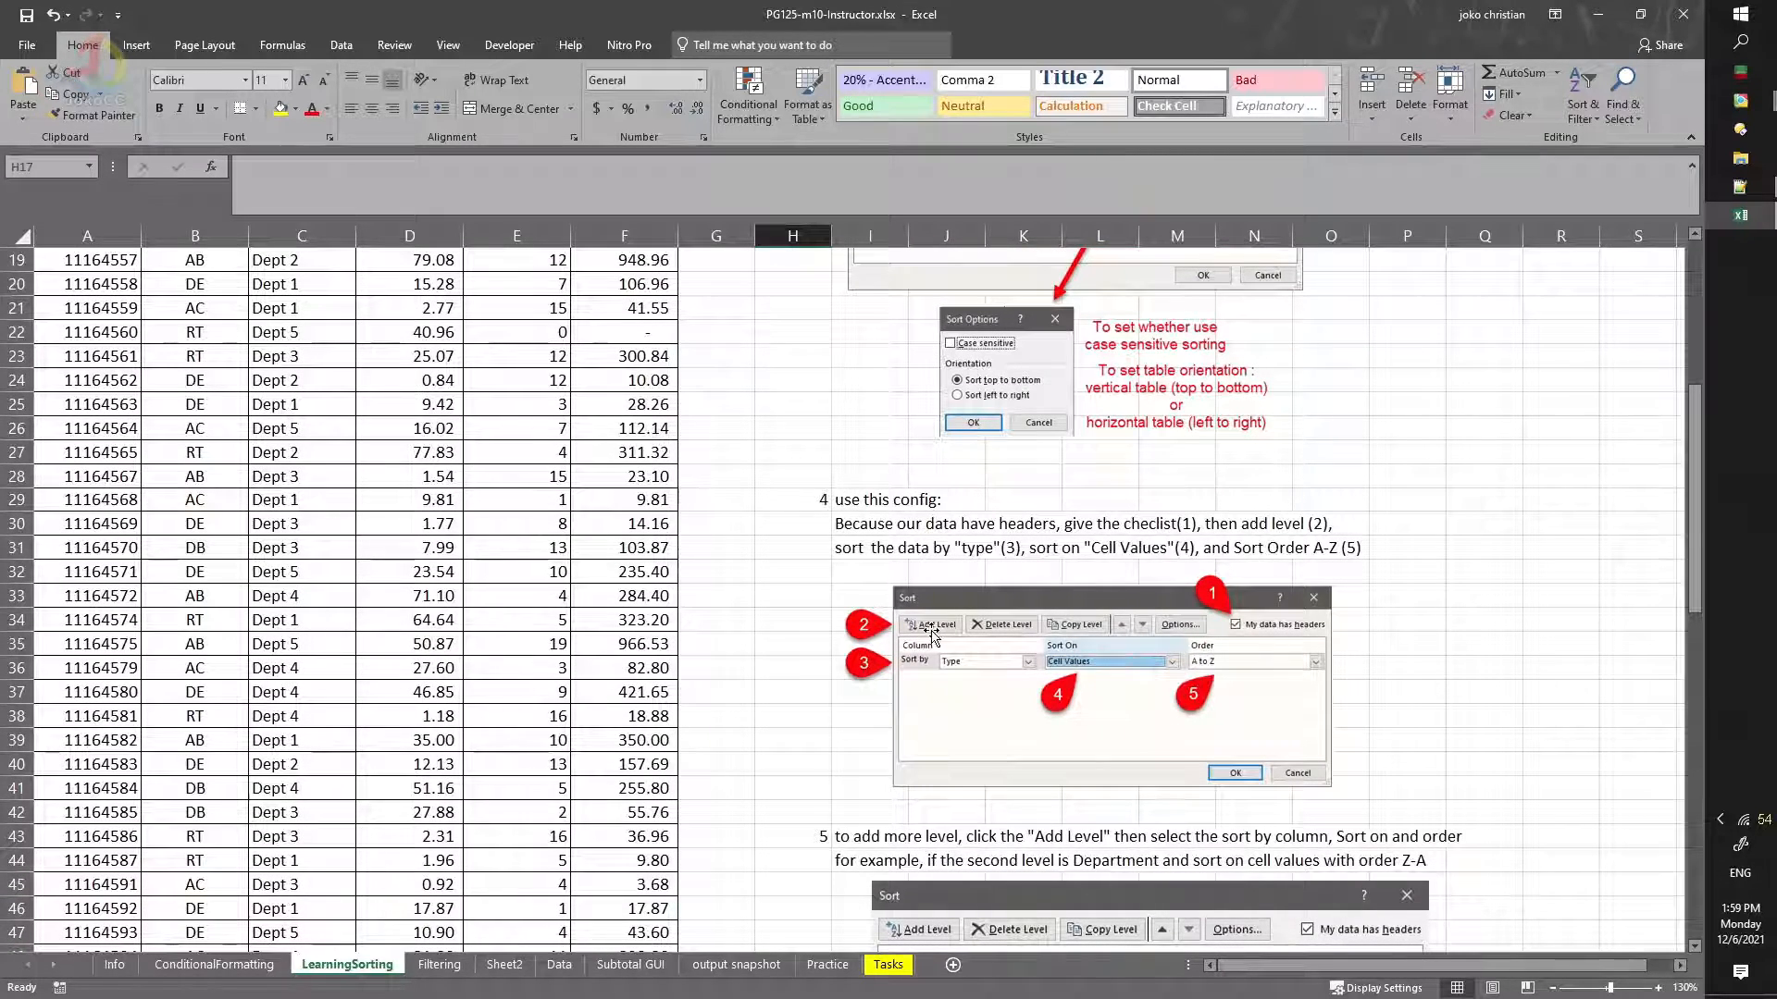
{"action": "scroll", "coordinate": [675, 521], "scroll_direction": "up", "scroll_amount": 6}
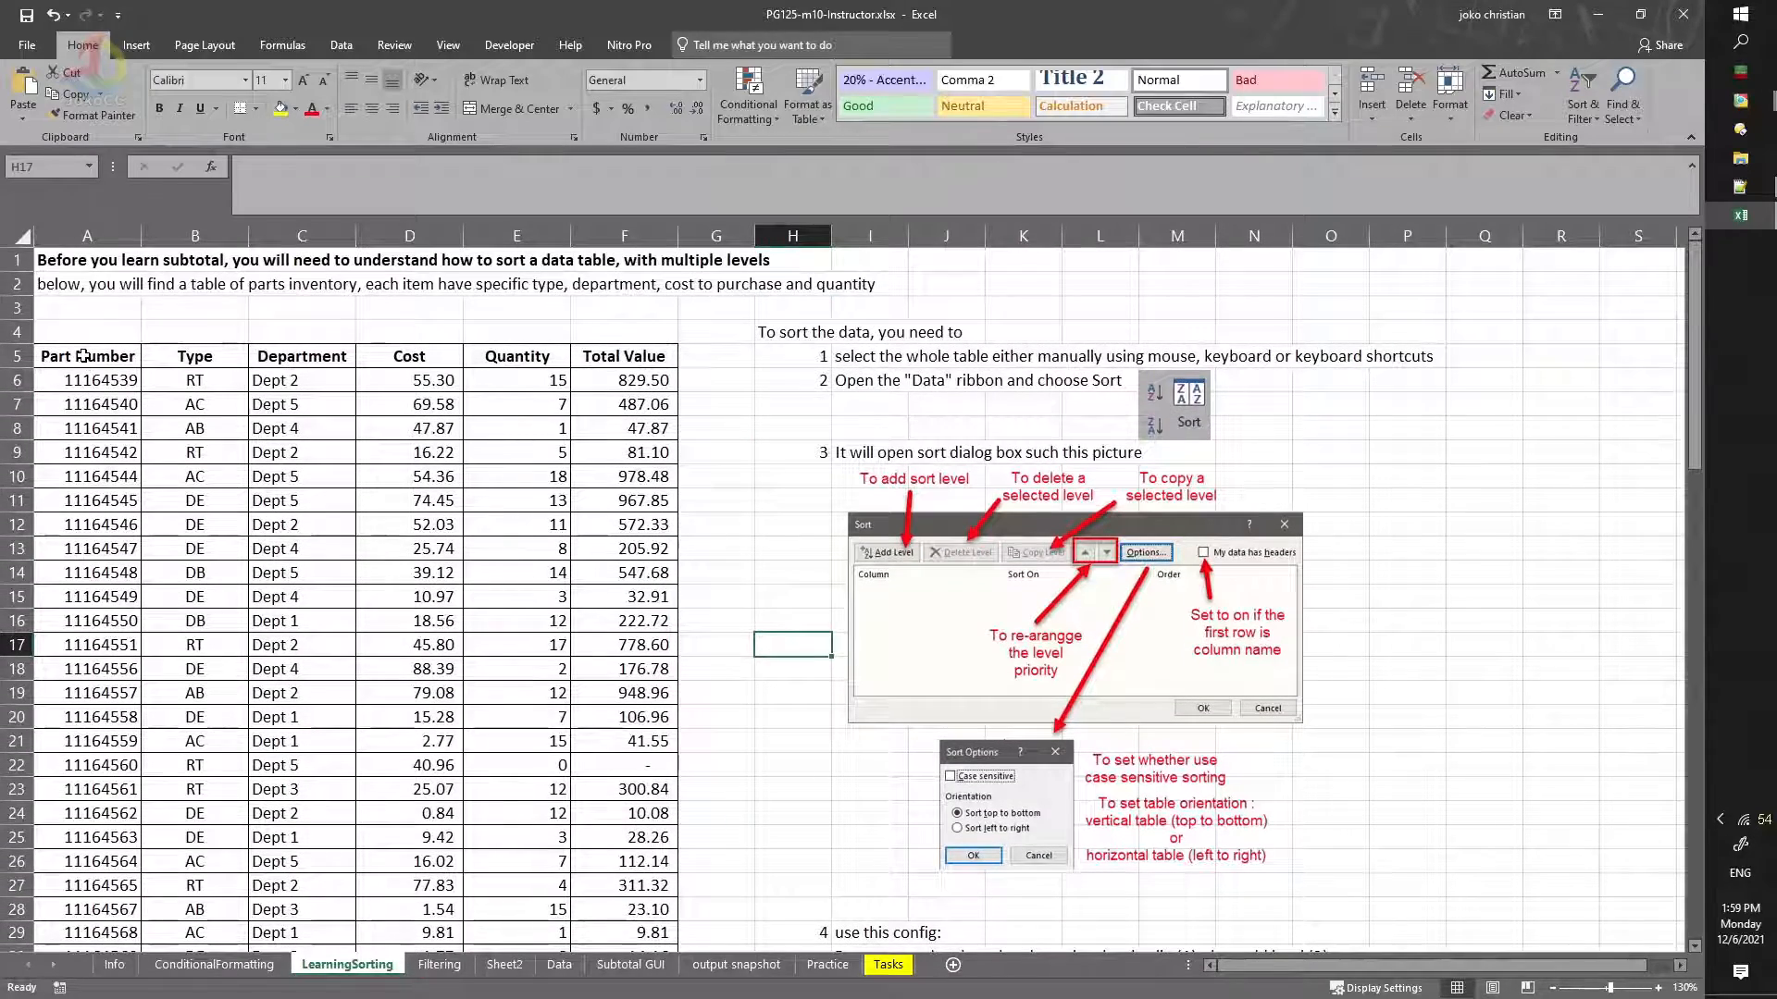
Step: Select the whole inventory table as the range A5:F84, including its headers, and clear the selection
{"action": "left_click", "coordinate": [83, 356]}
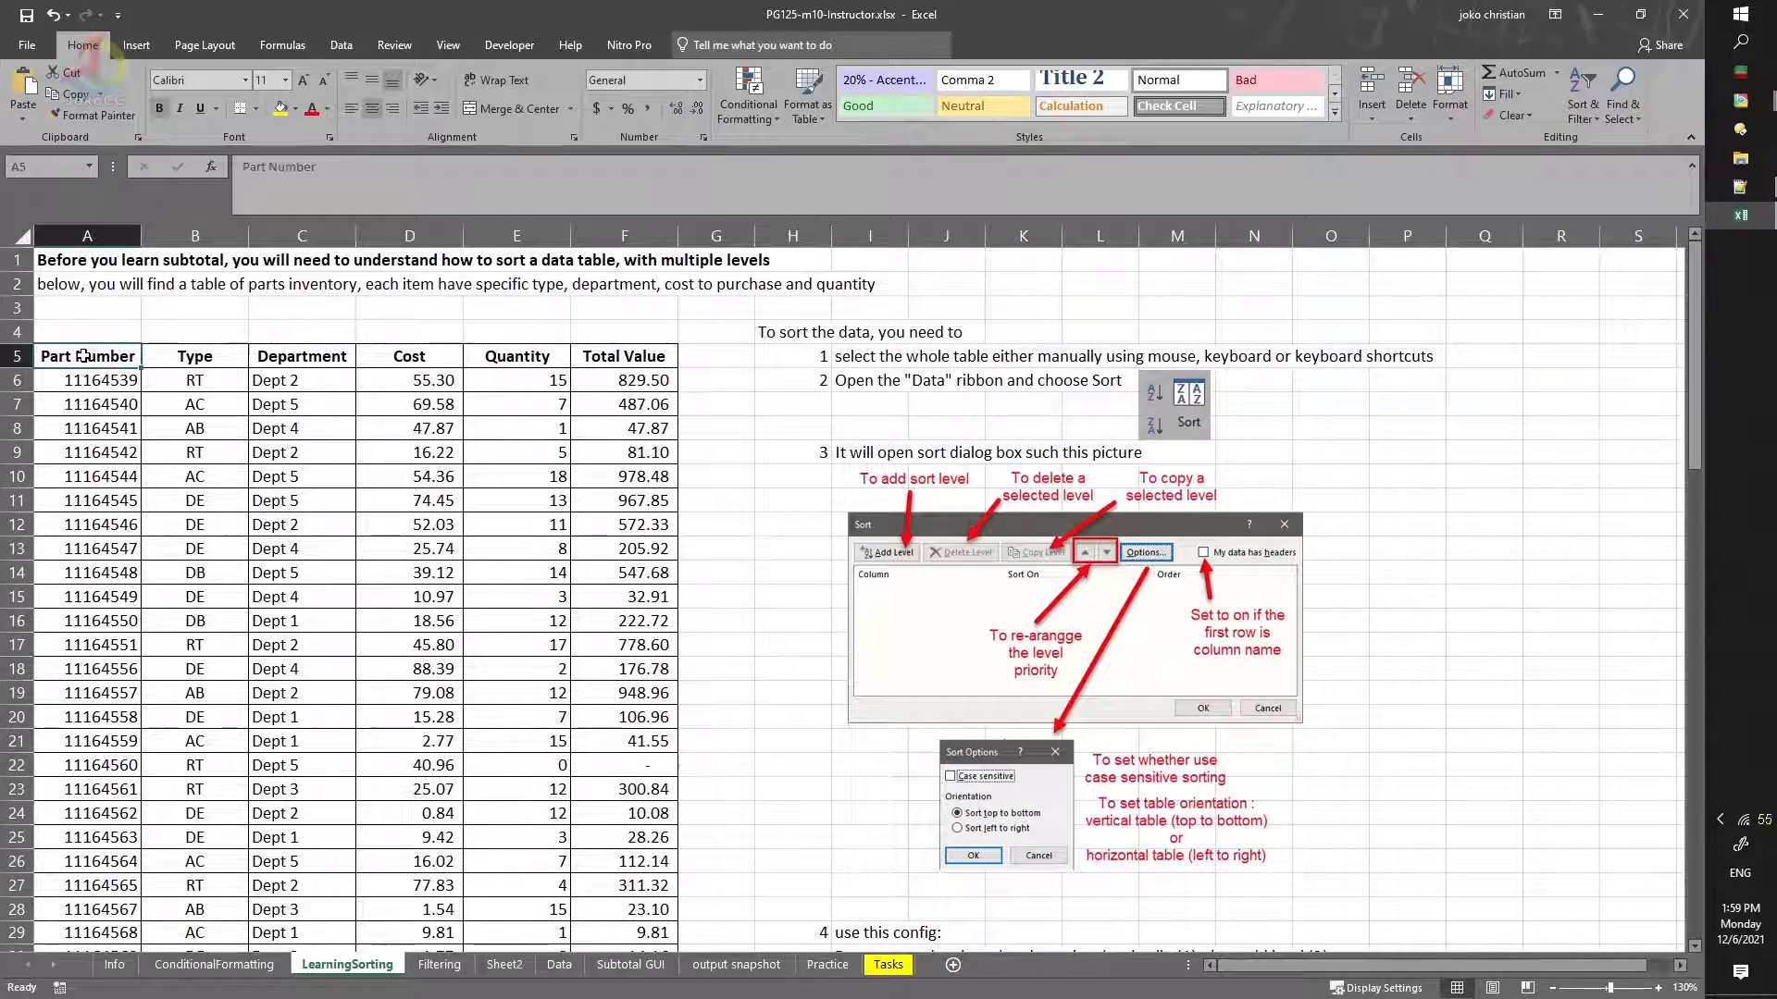
{"action": "scroll", "coordinate": [623, 651], "scroll_direction": "down", "scroll_amount": 20}
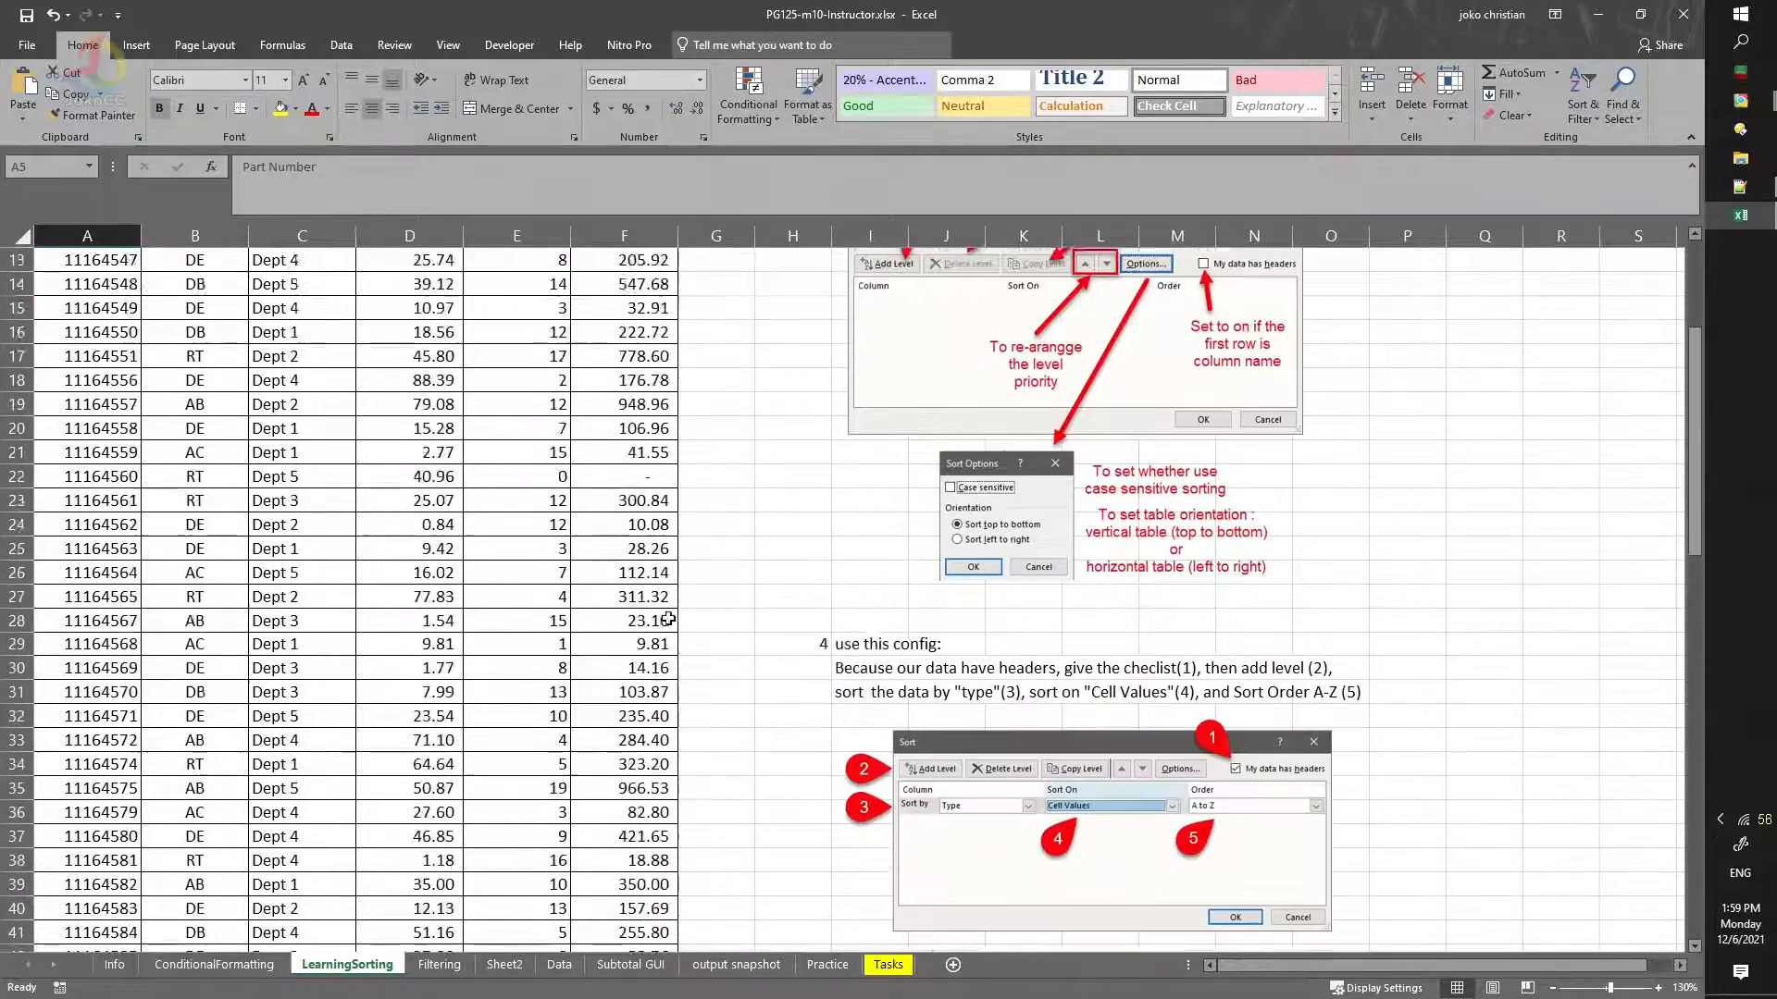
{"action": "scroll", "coordinate": [622, 651], "scroll_direction": "down", "scroll_amount": 4}
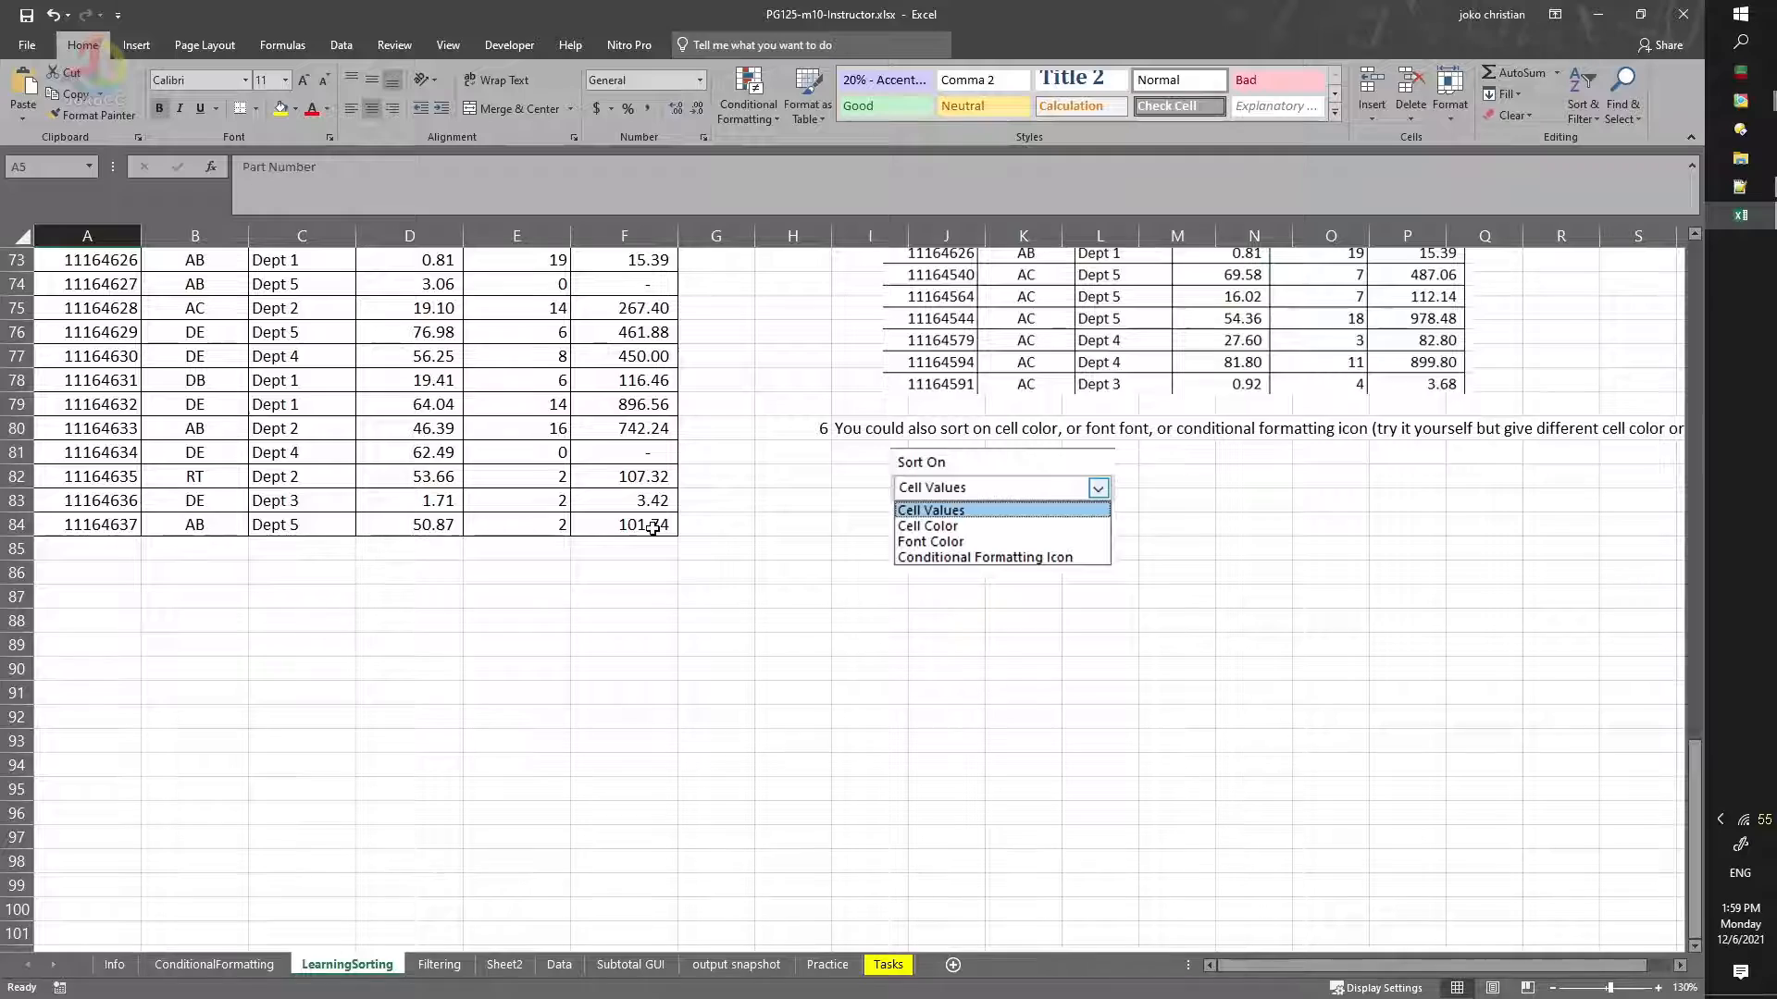
{"action": "left_click", "coordinate": [652, 528], "text": "shift"}
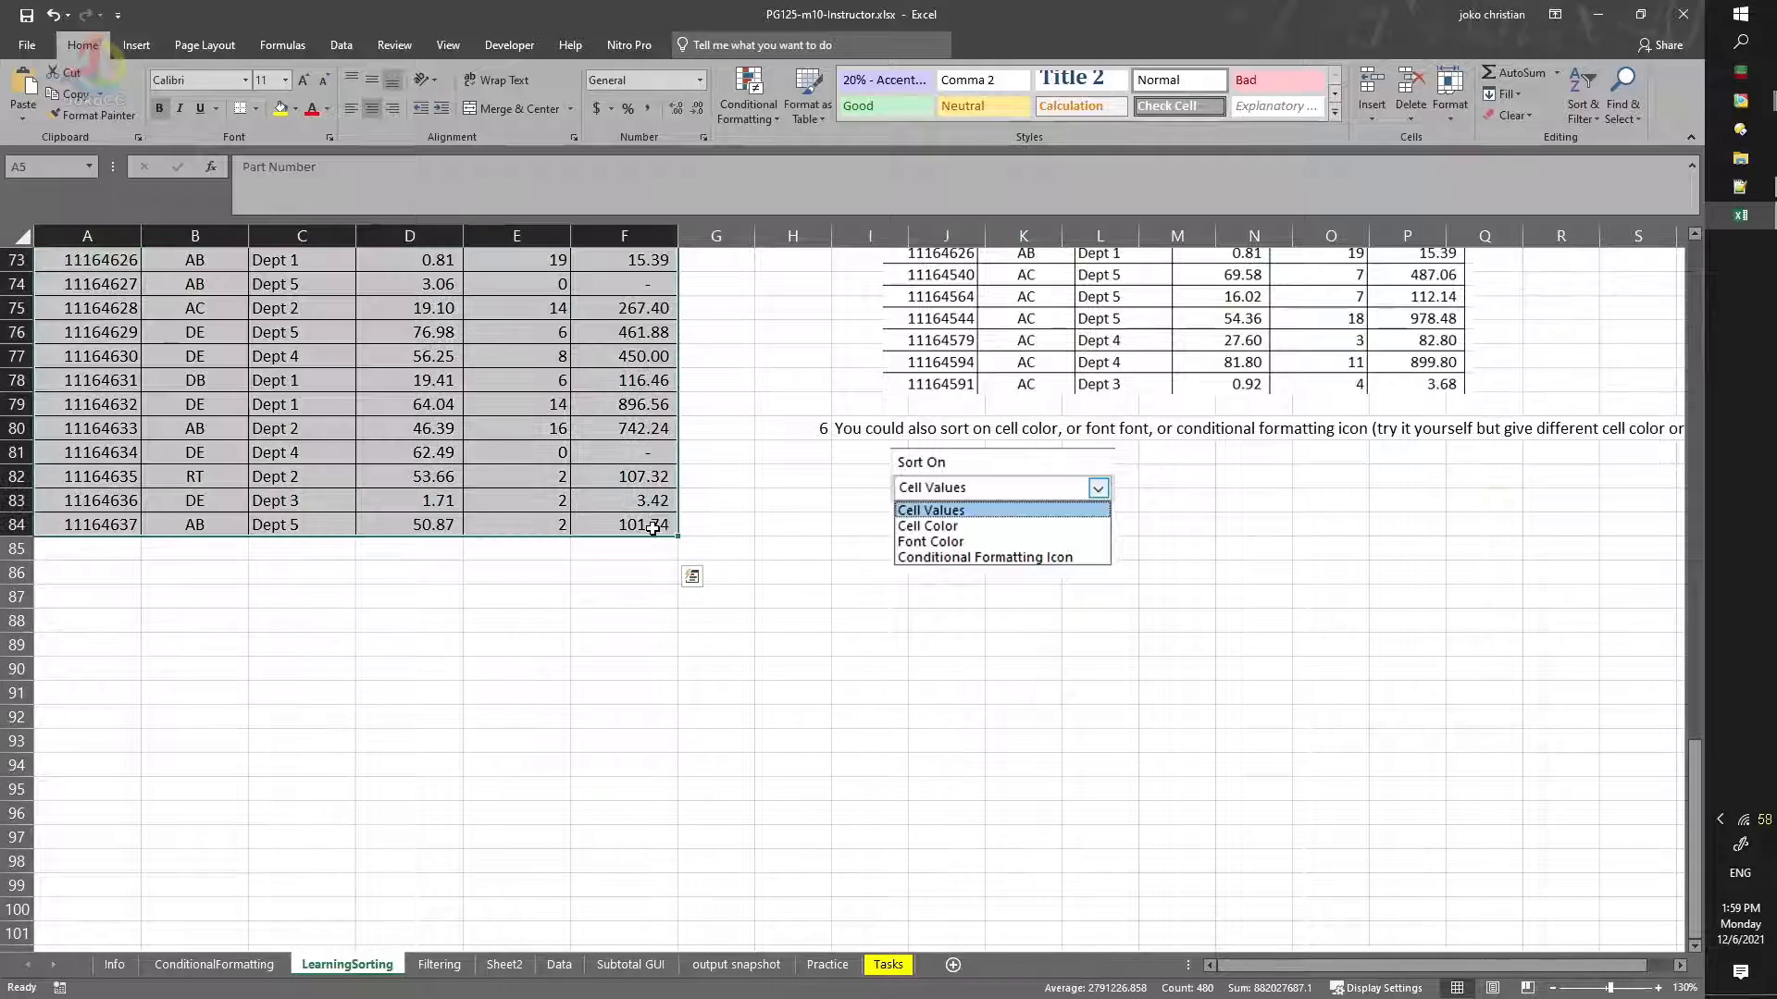
{"action": "scroll", "coordinate": [620, 660], "scroll_direction": "up", "scroll_amount": 20}
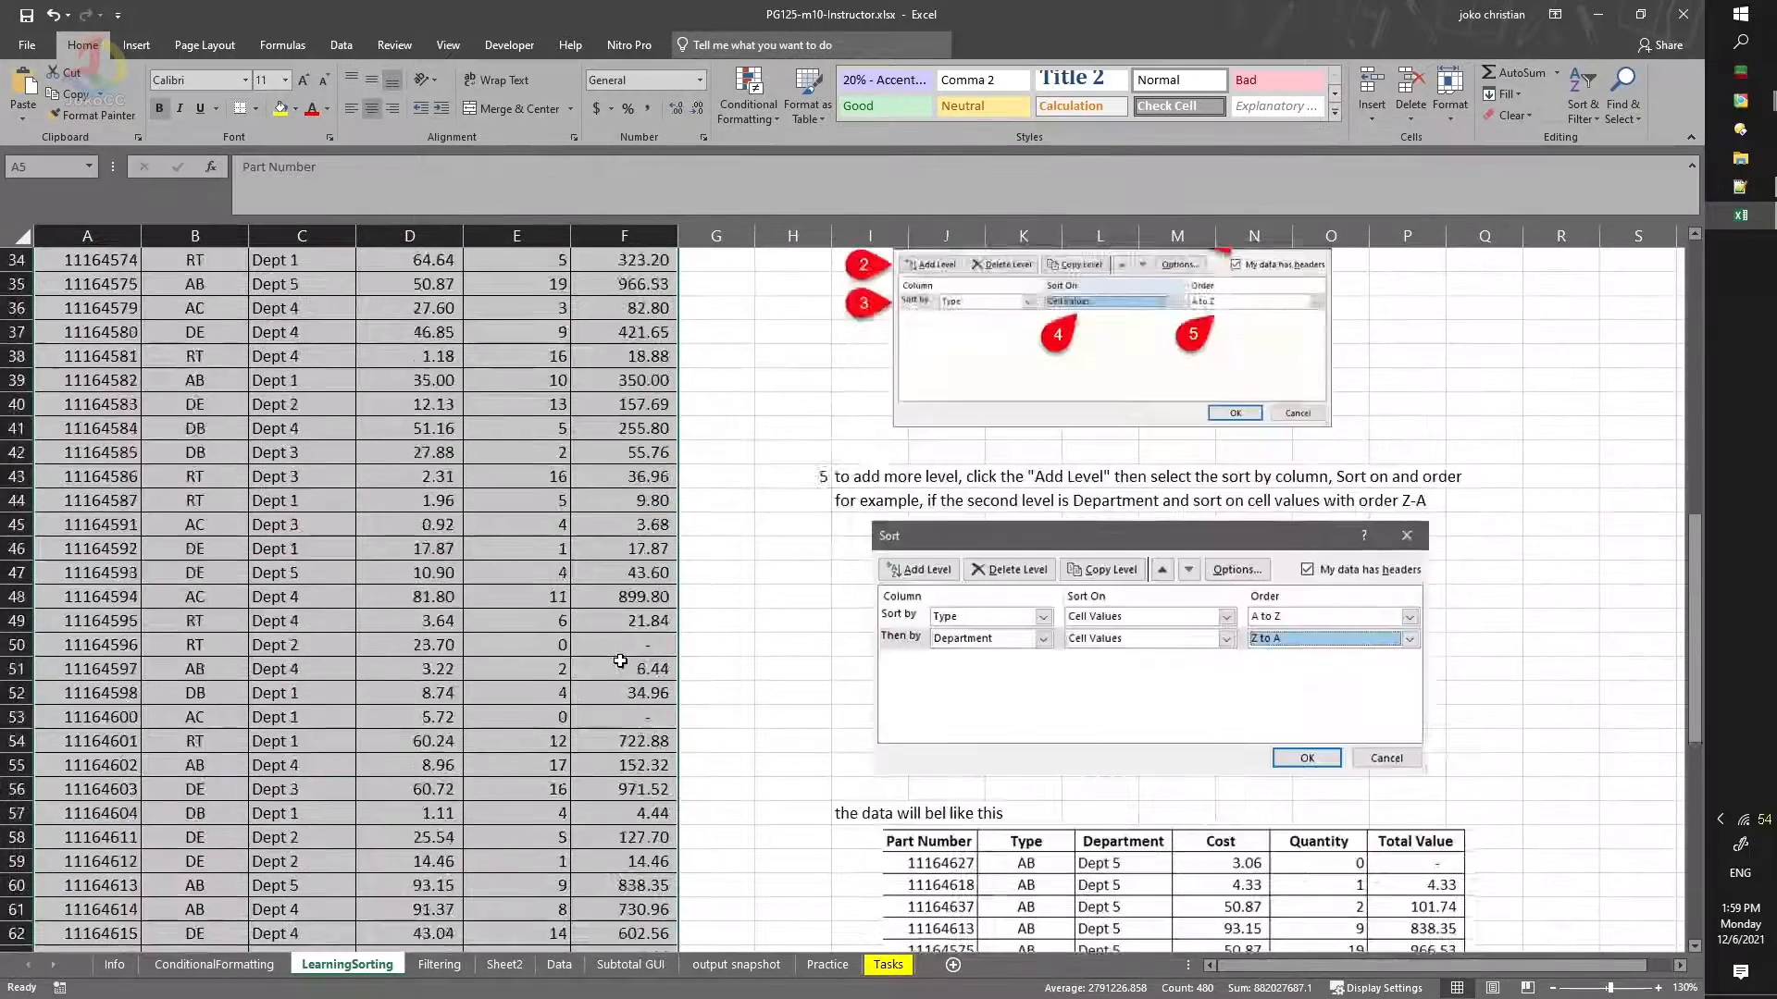
{"action": "scroll", "coordinate": [620, 661], "scroll_direction": "up", "scroll_amount": 3}
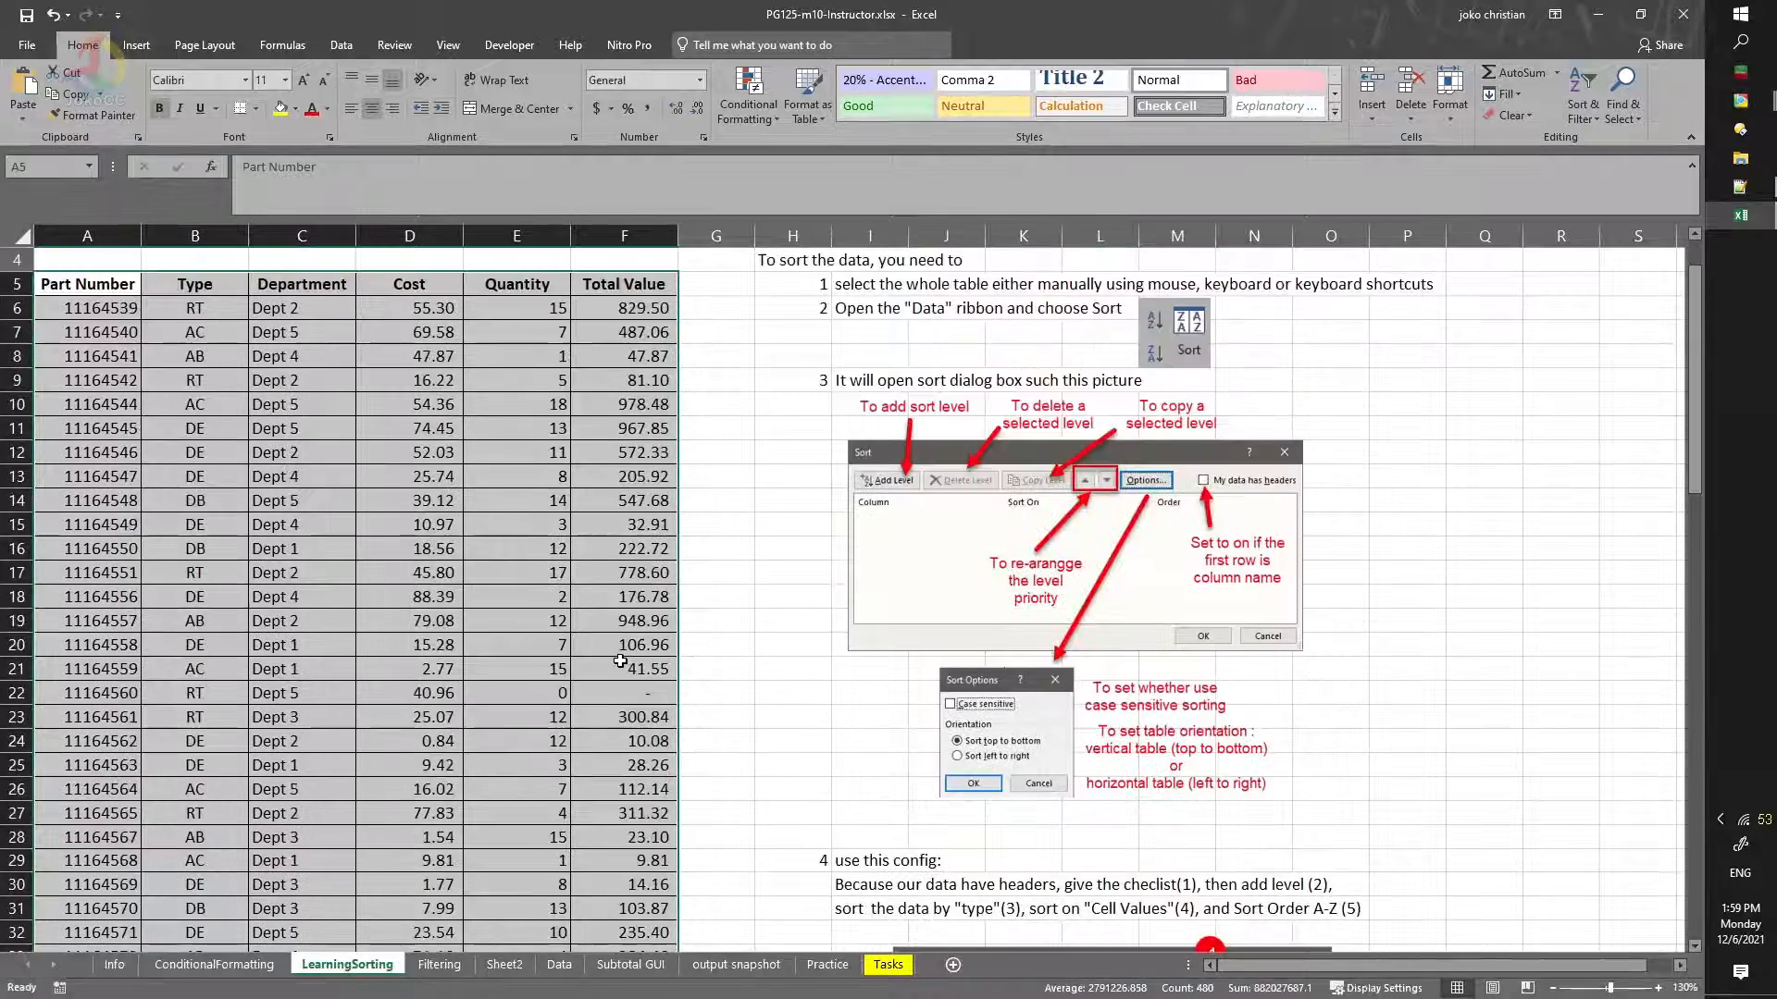
{"action": "left_click", "coordinate": [793, 406]}
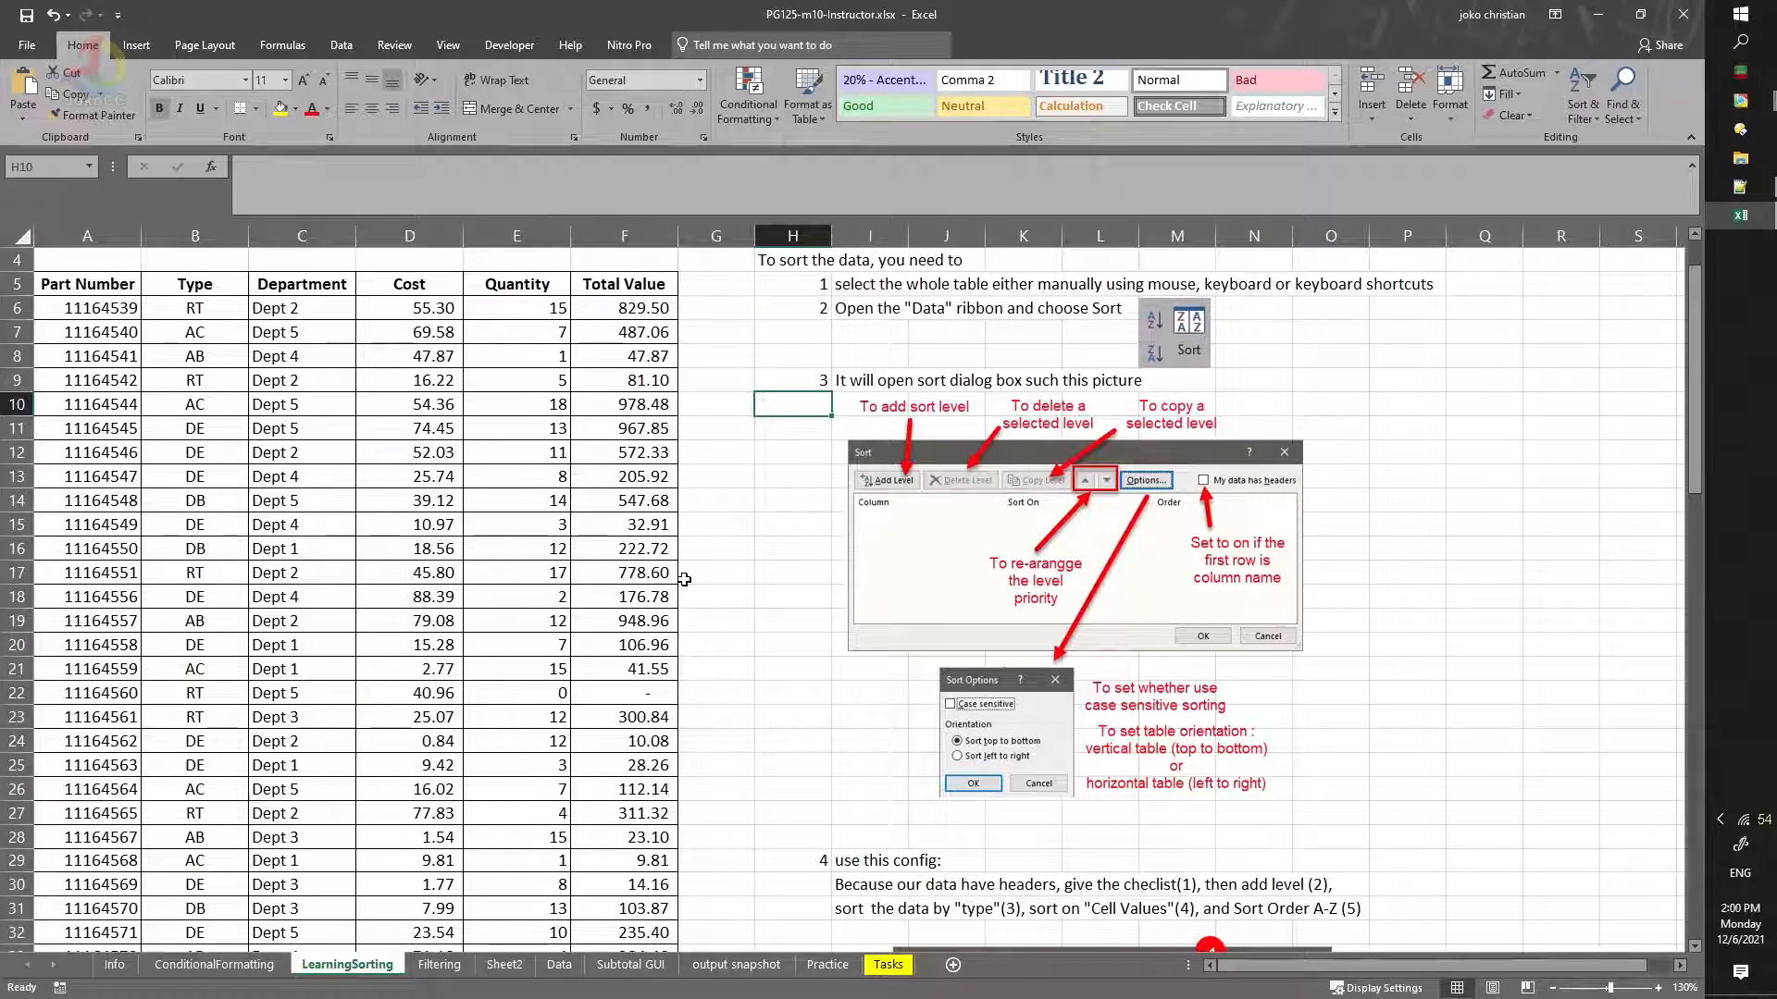
Step: Sort the whole inventory table by Department in ascending order and check the department grouping down the table
{"action": "left_click", "coordinate": [322, 416]}
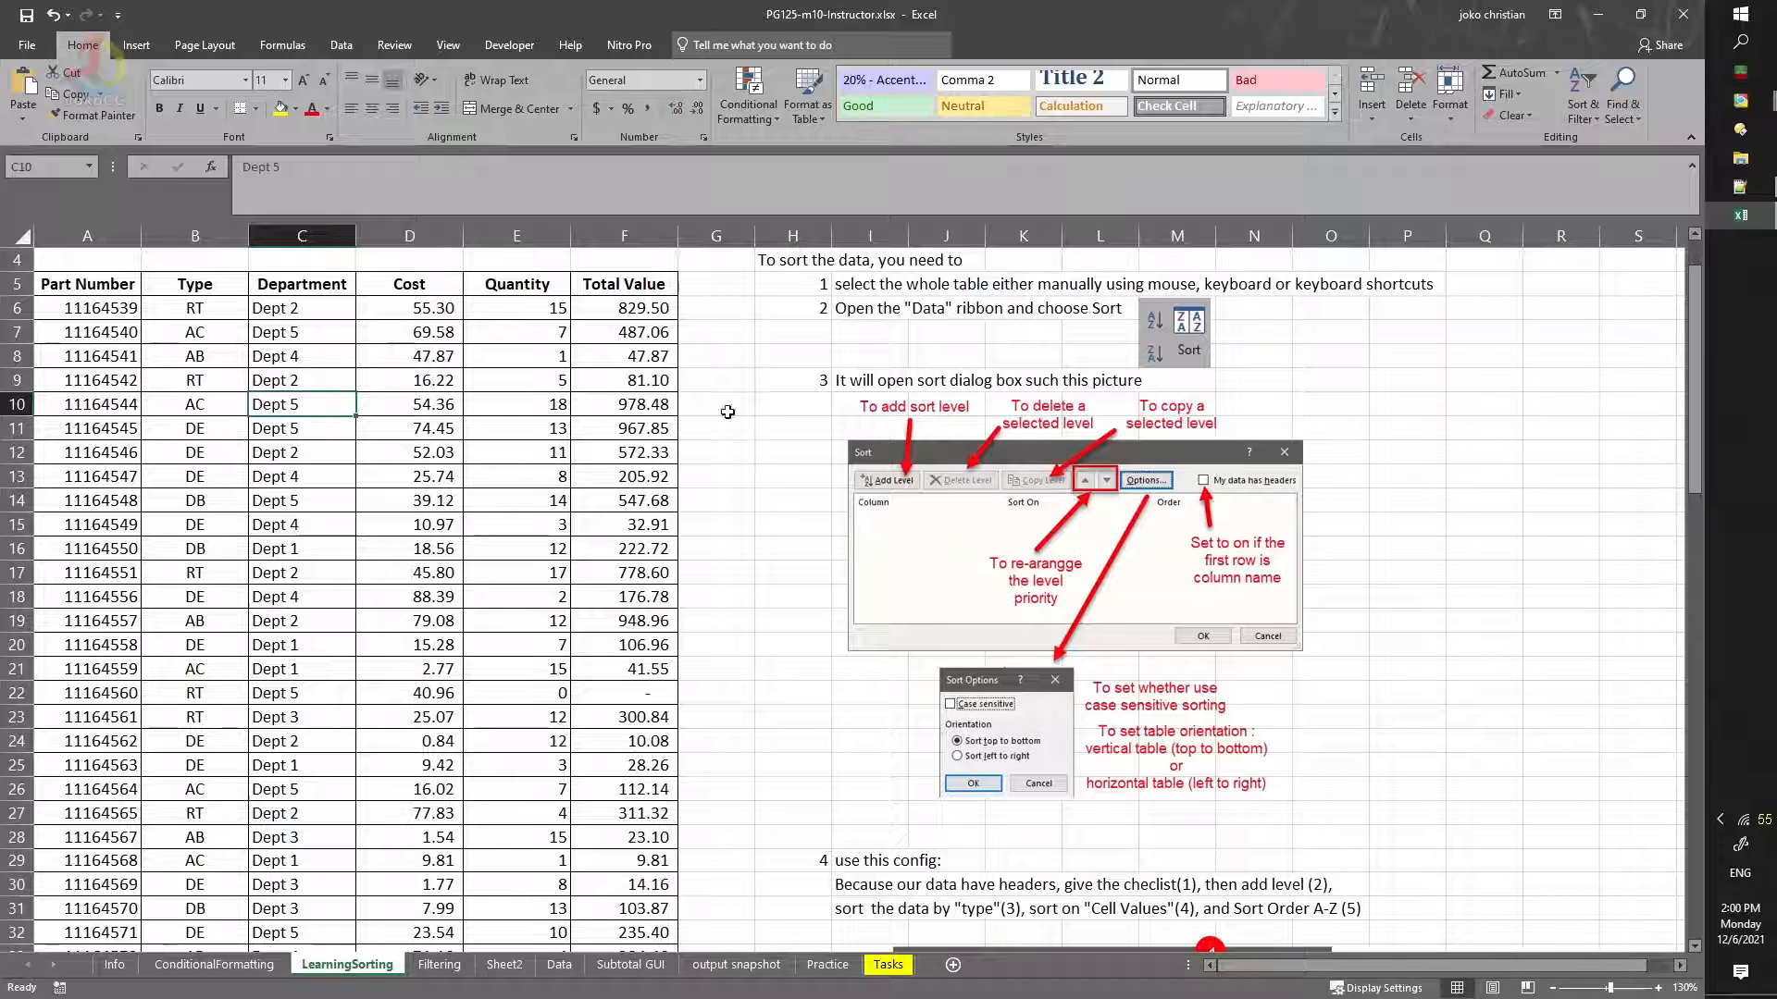
{"action": "key", "text": "ctrl+a"}
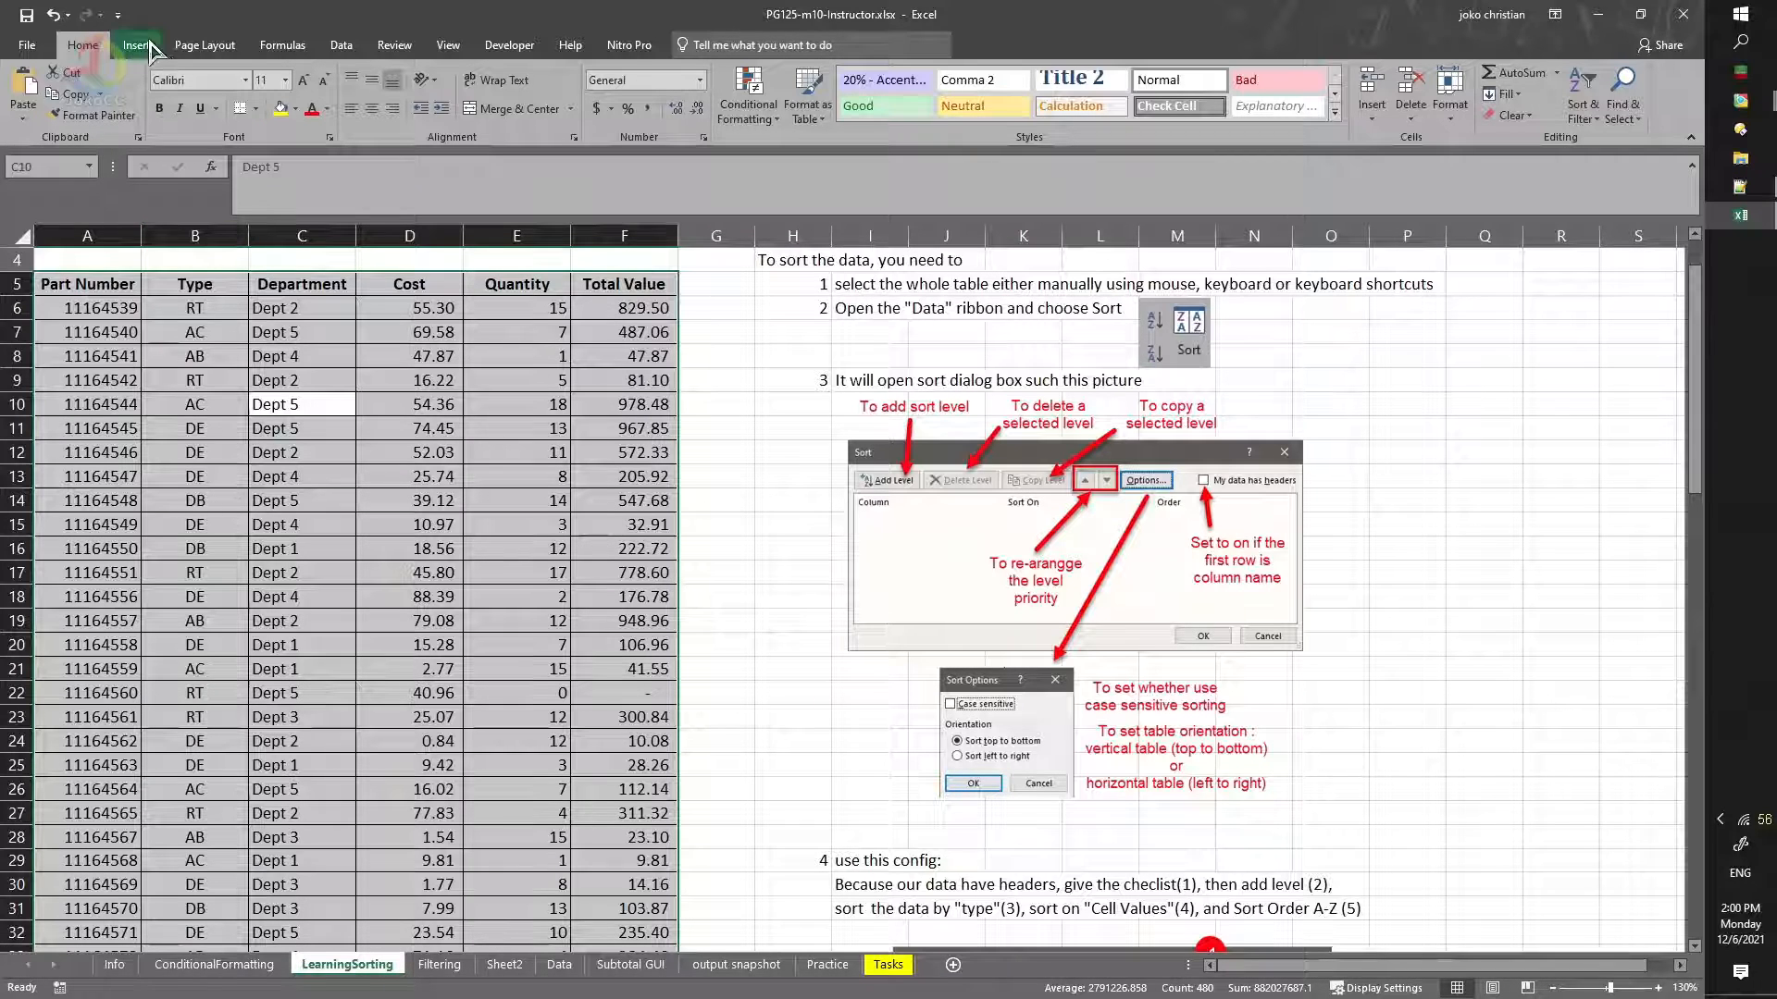
{"action": "left_click", "coordinate": [344, 56]}
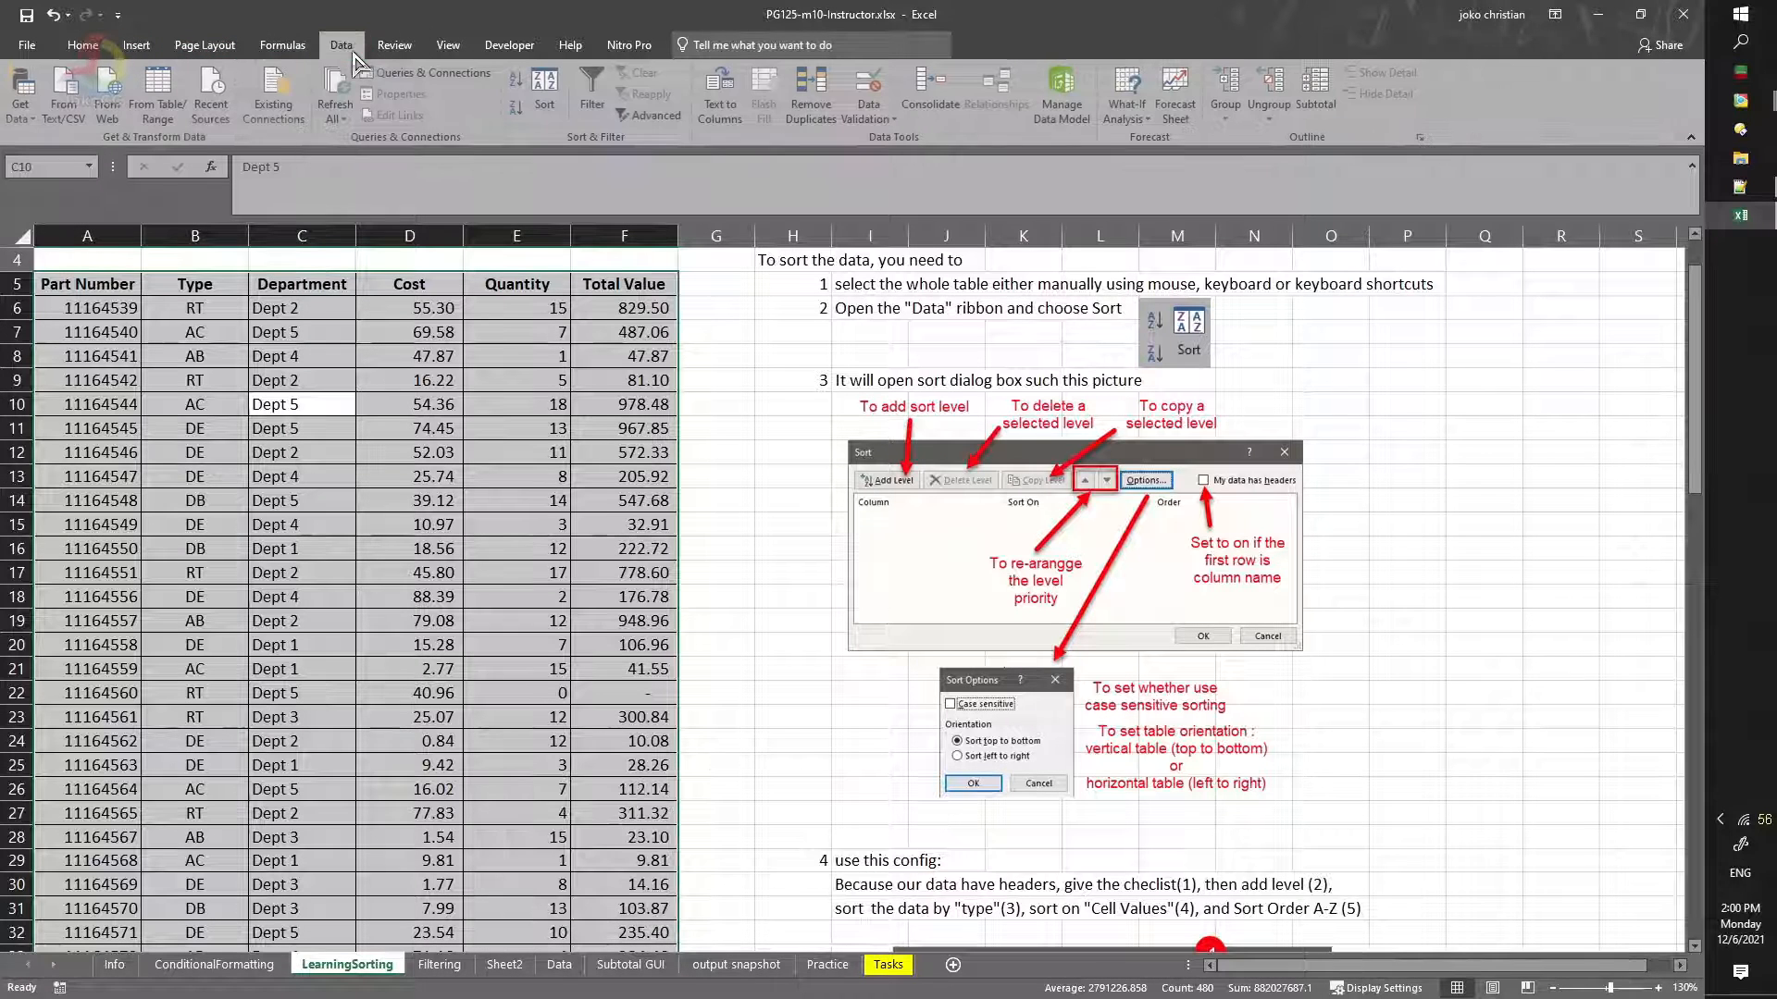
{"action": "key", "text": "ctrl+q"}
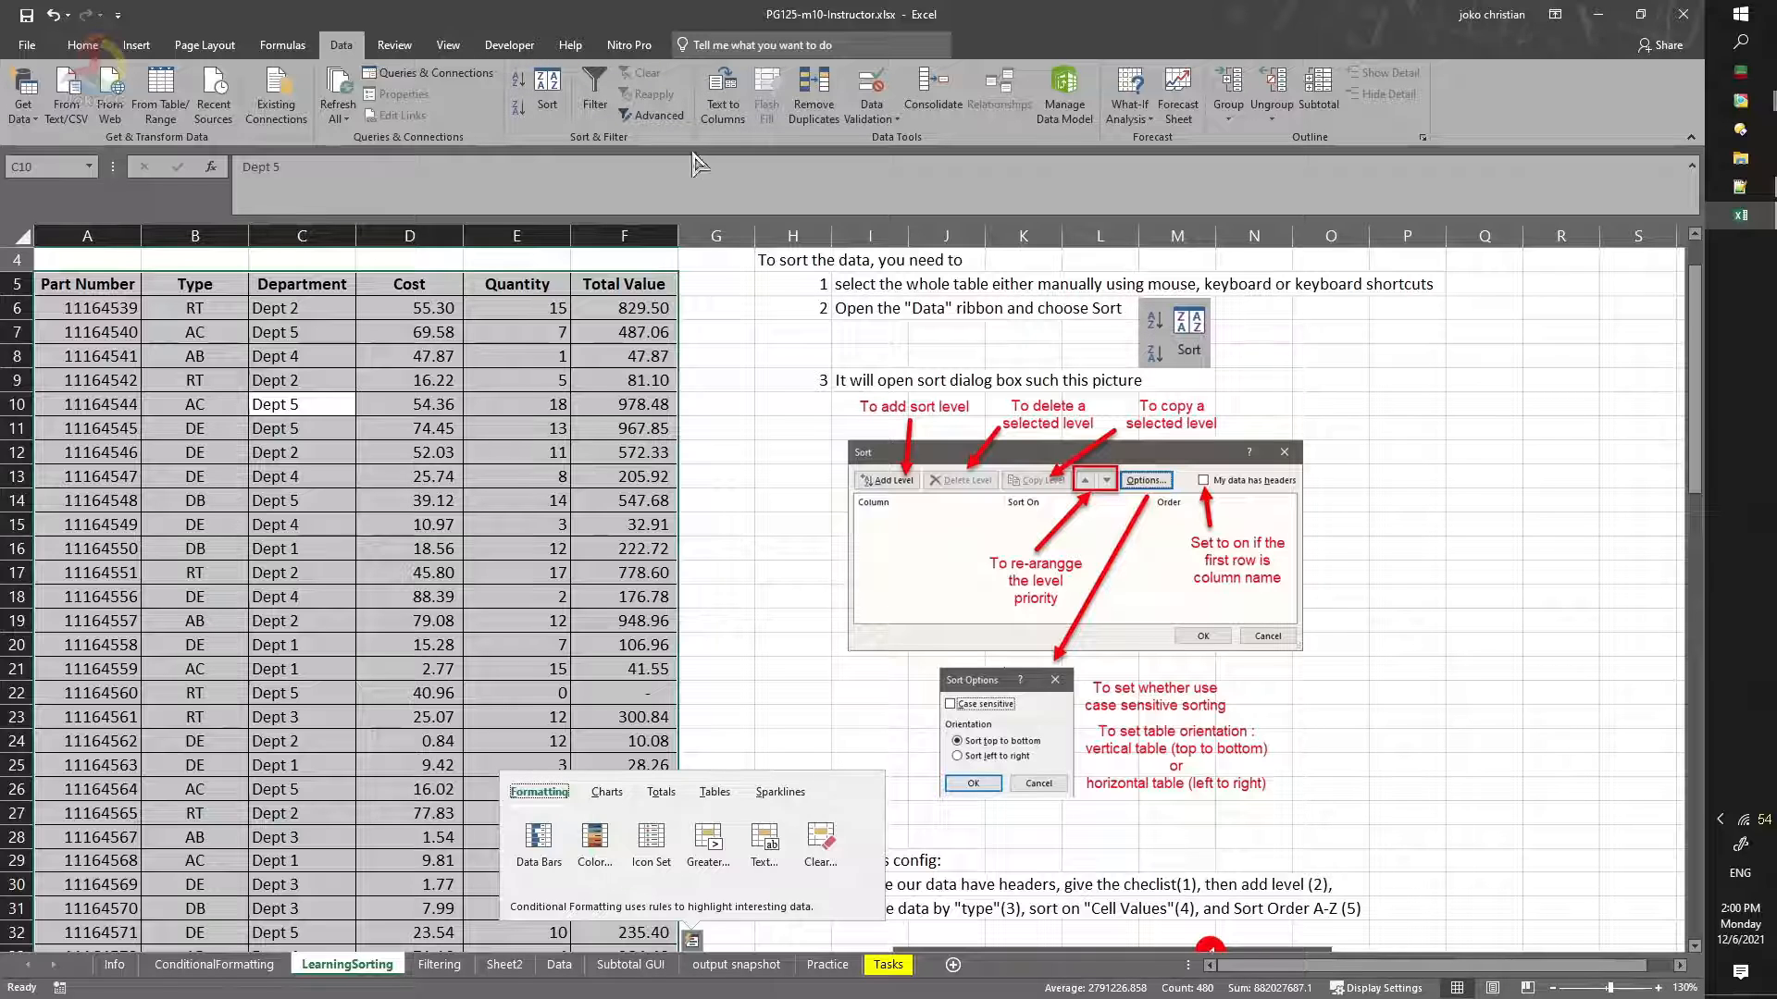
{"action": "left_click", "coordinate": [525, 90]}
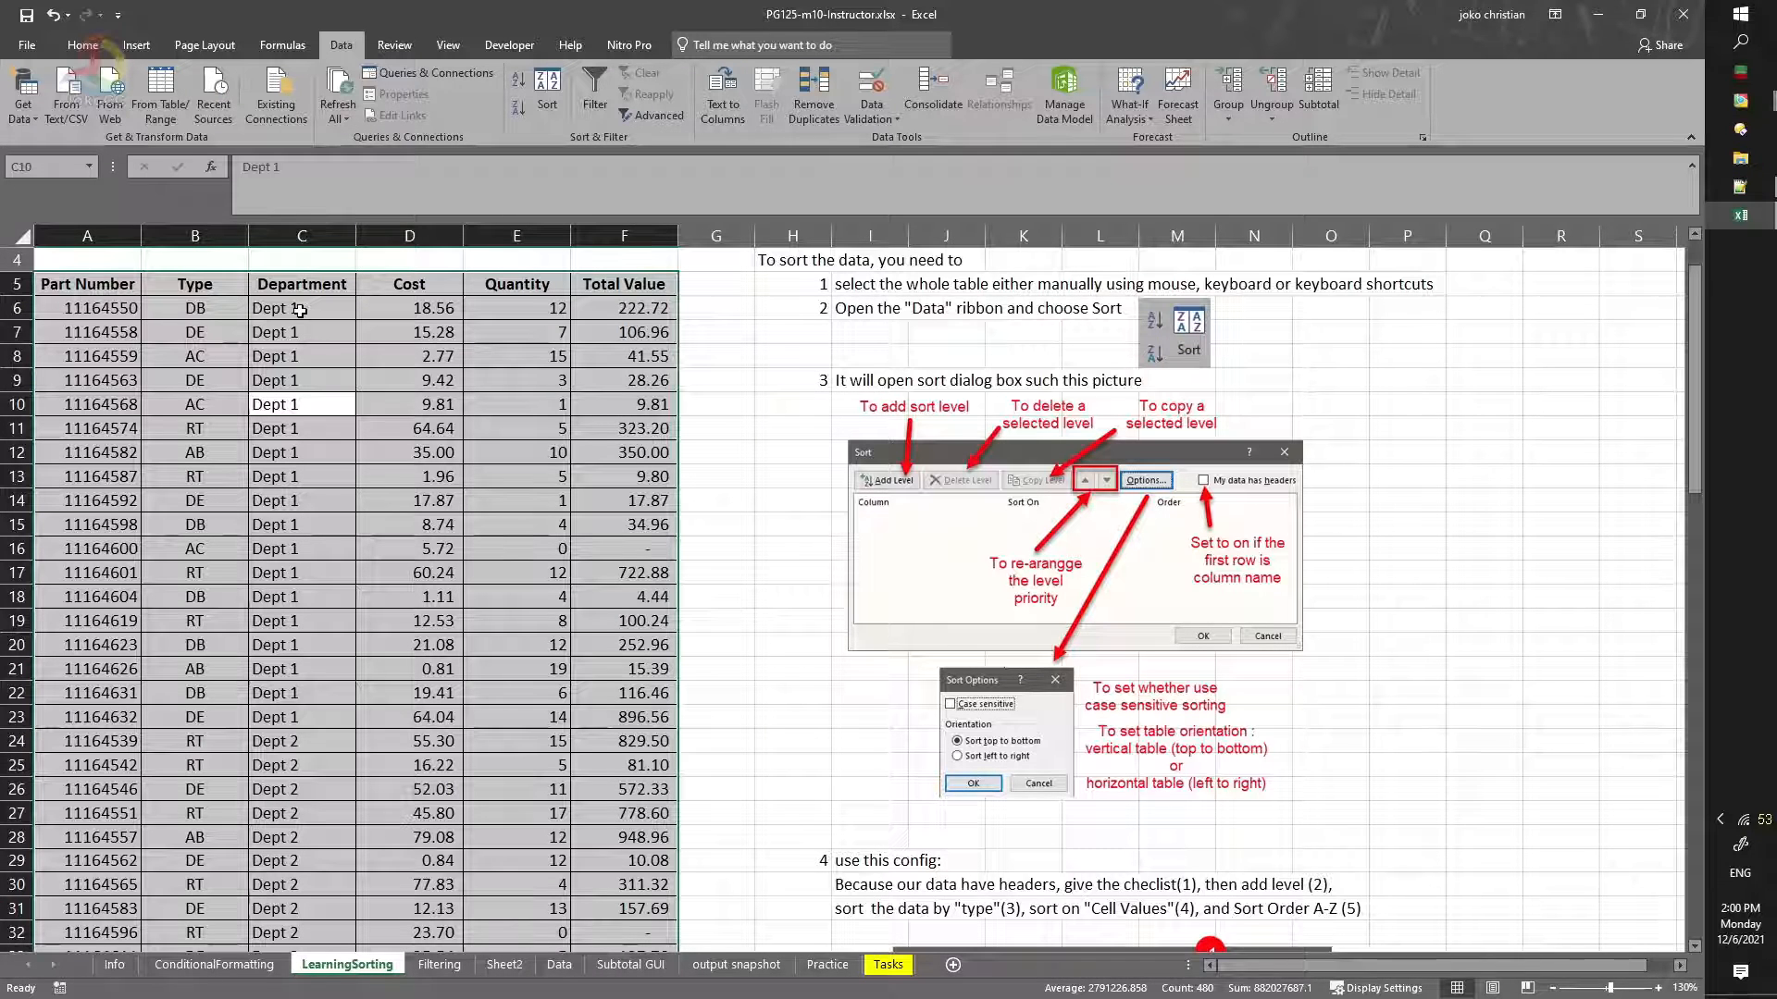
{"action": "scroll", "coordinate": [301, 311], "scroll_direction": "down", "scroll_amount": 1}
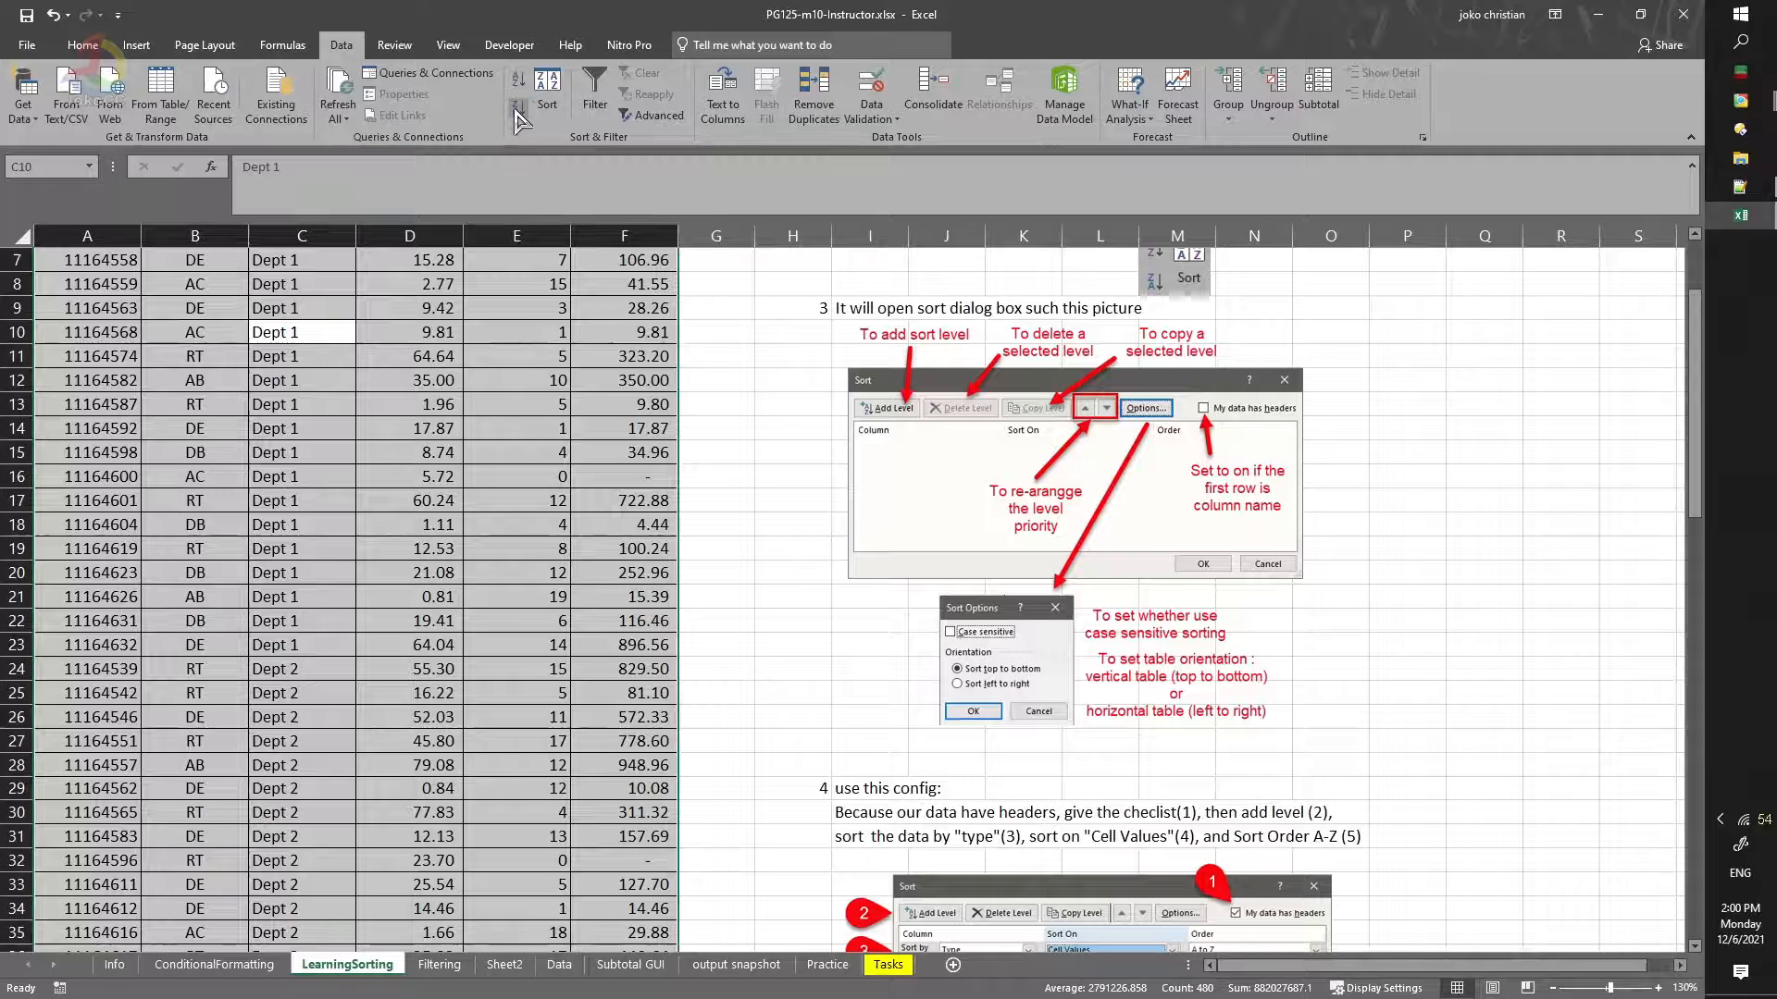
{"action": "scroll", "coordinate": [279, 415], "scroll_direction": "up", "scroll_amount": 2}
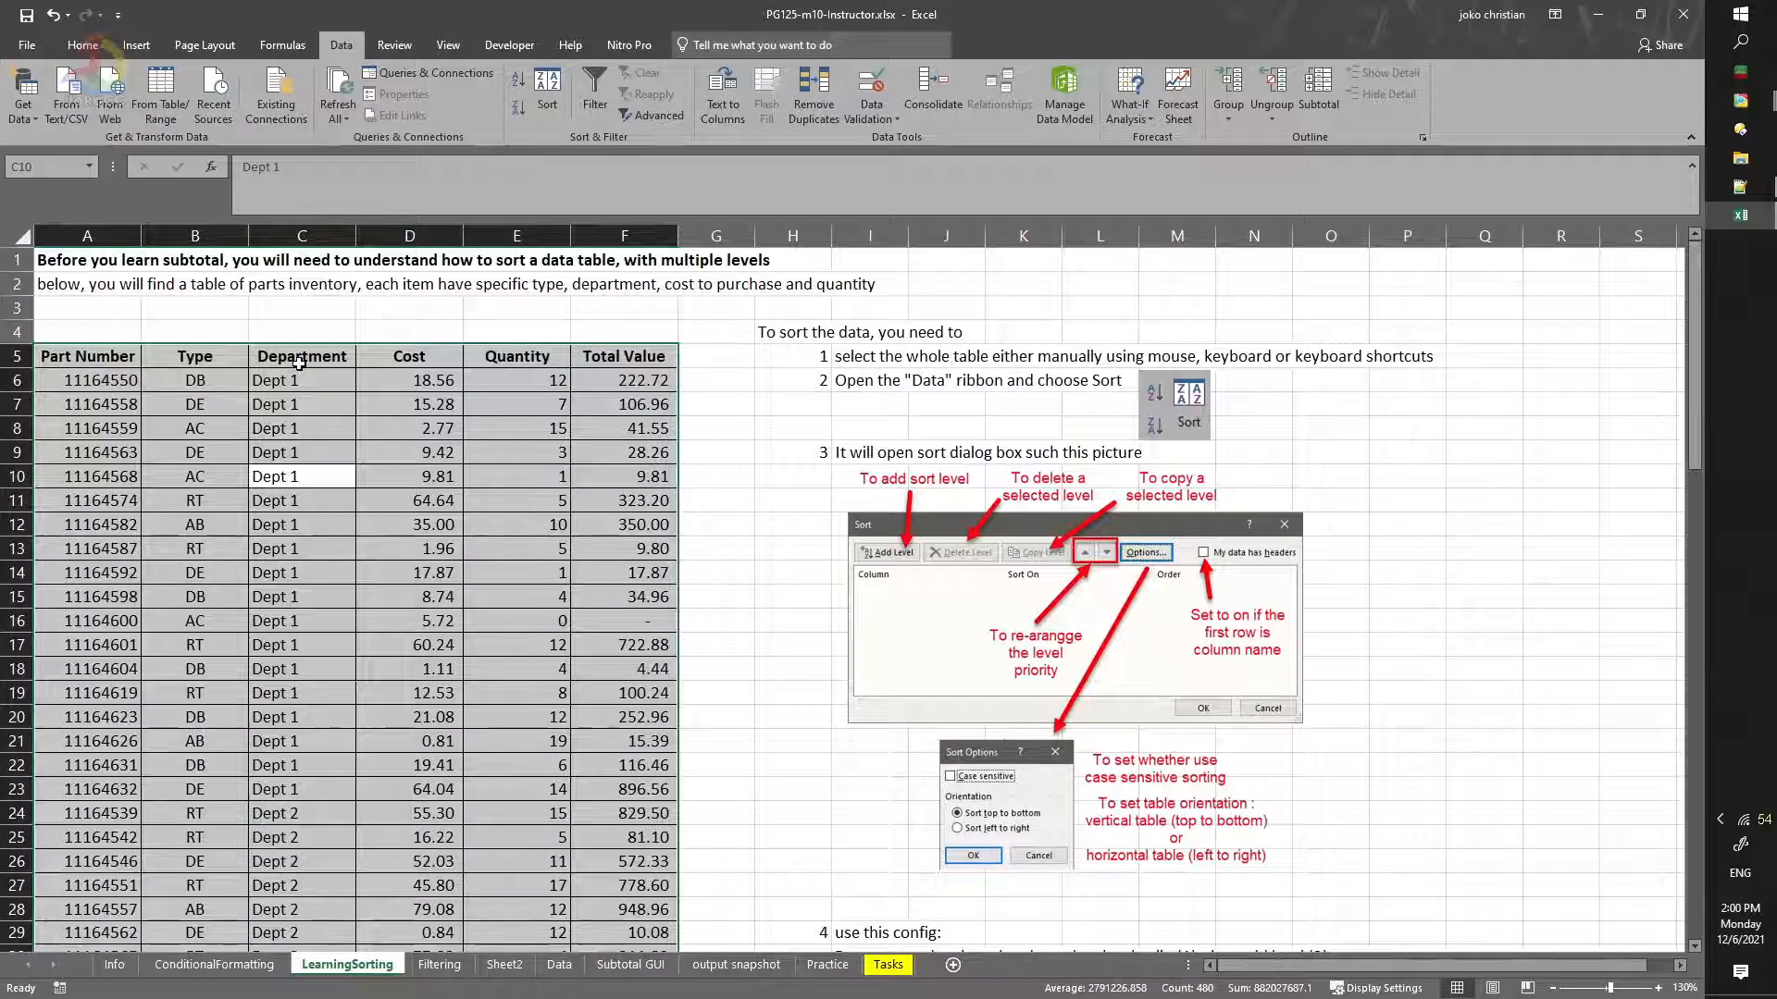
{"action": "scroll", "coordinate": [308, 364], "scroll_direction": "down", "scroll_amount": 4}
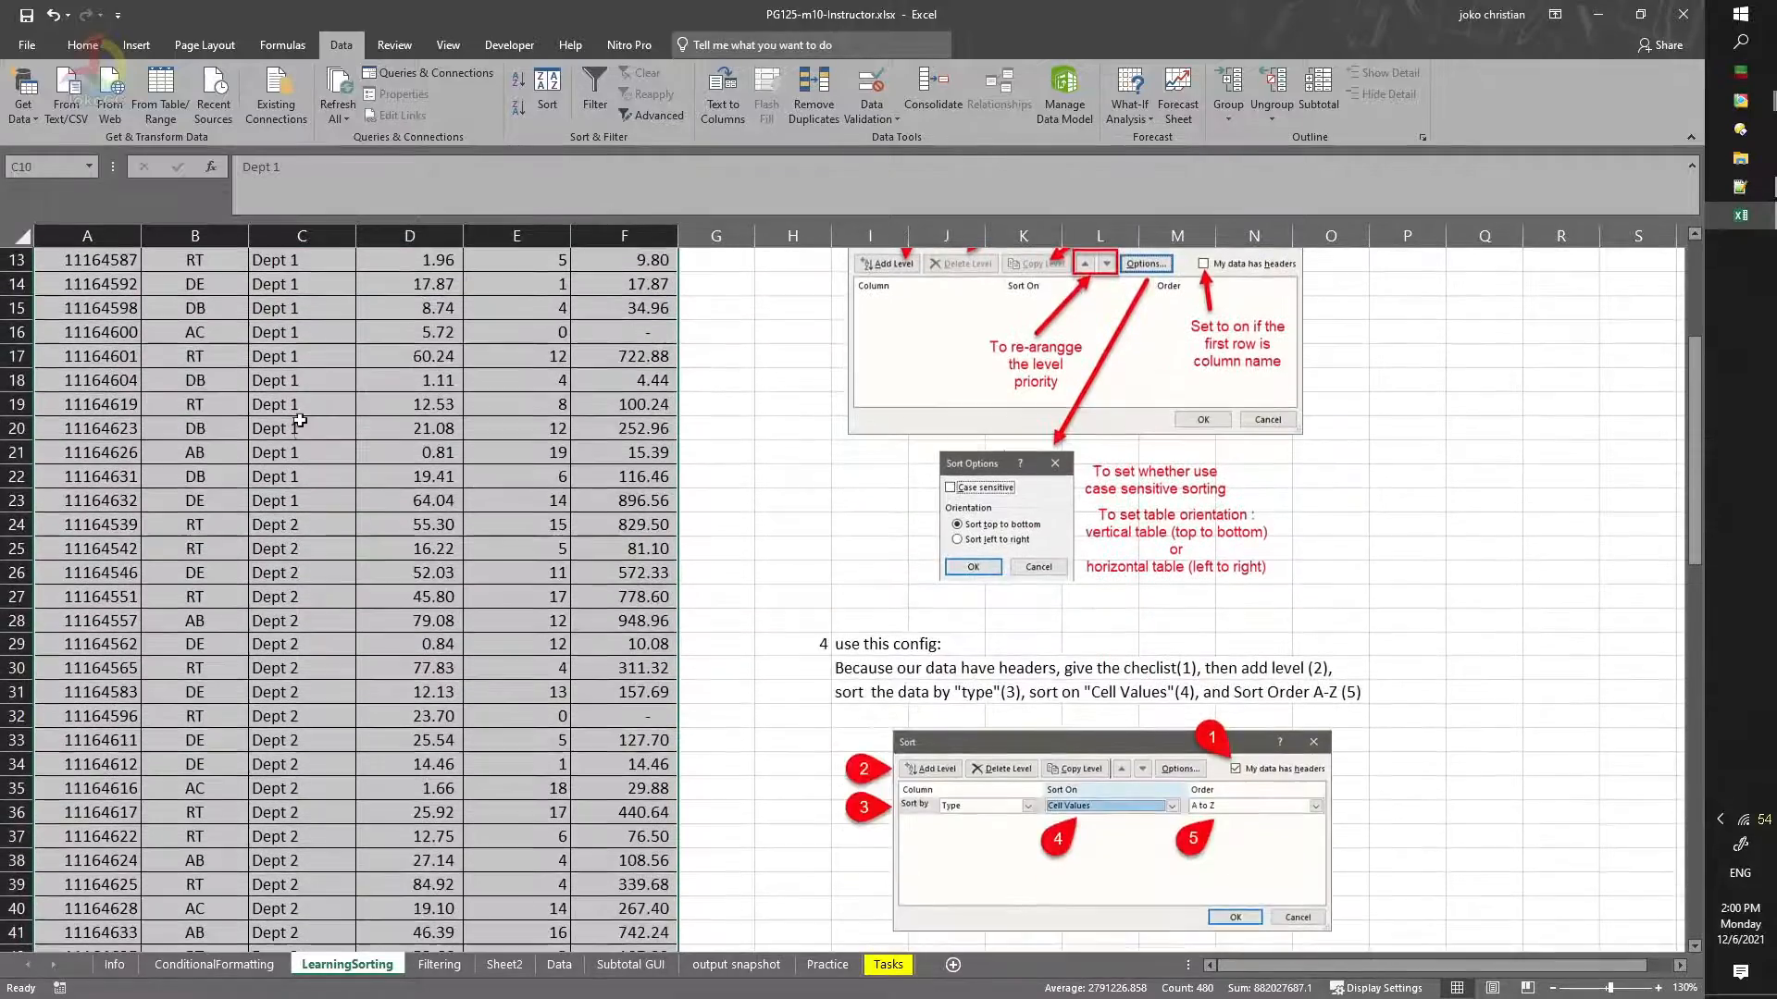
{"action": "scroll", "coordinate": [300, 448], "scroll_direction": "down", "scroll_amount": 6}
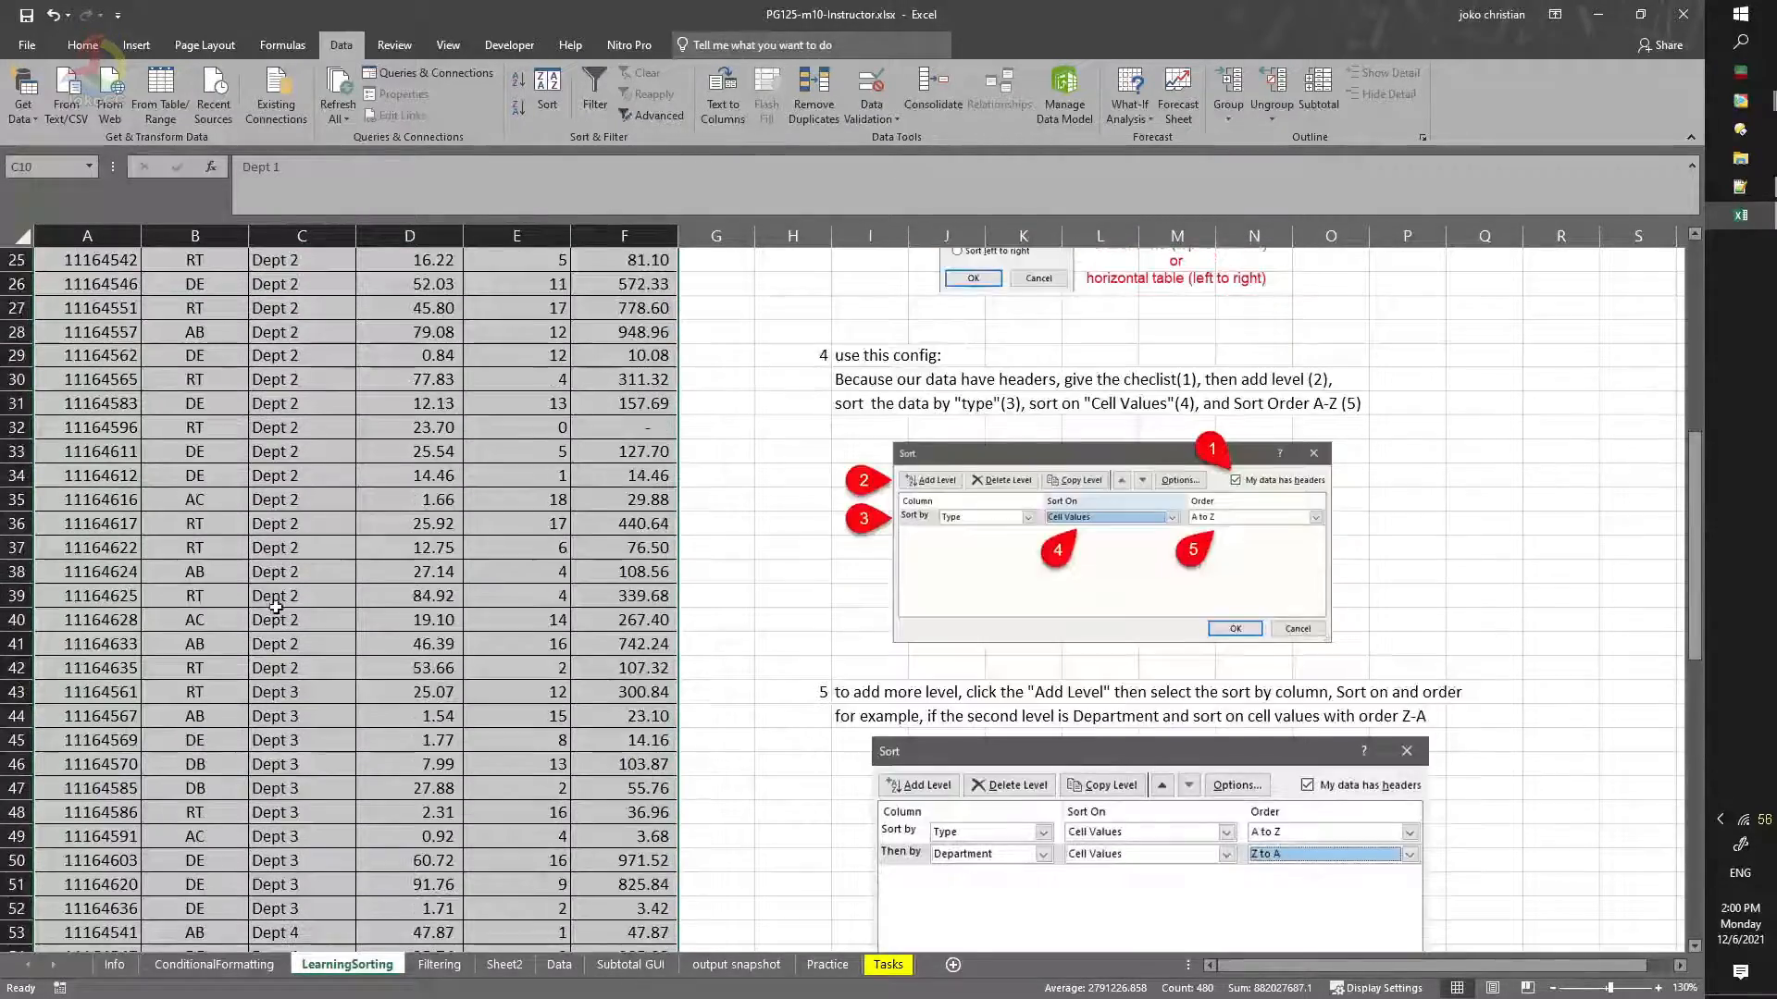
{"action": "scroll", "coordinate": [289, 666], "scroll_direction": "down", "scroll_amount": 9}
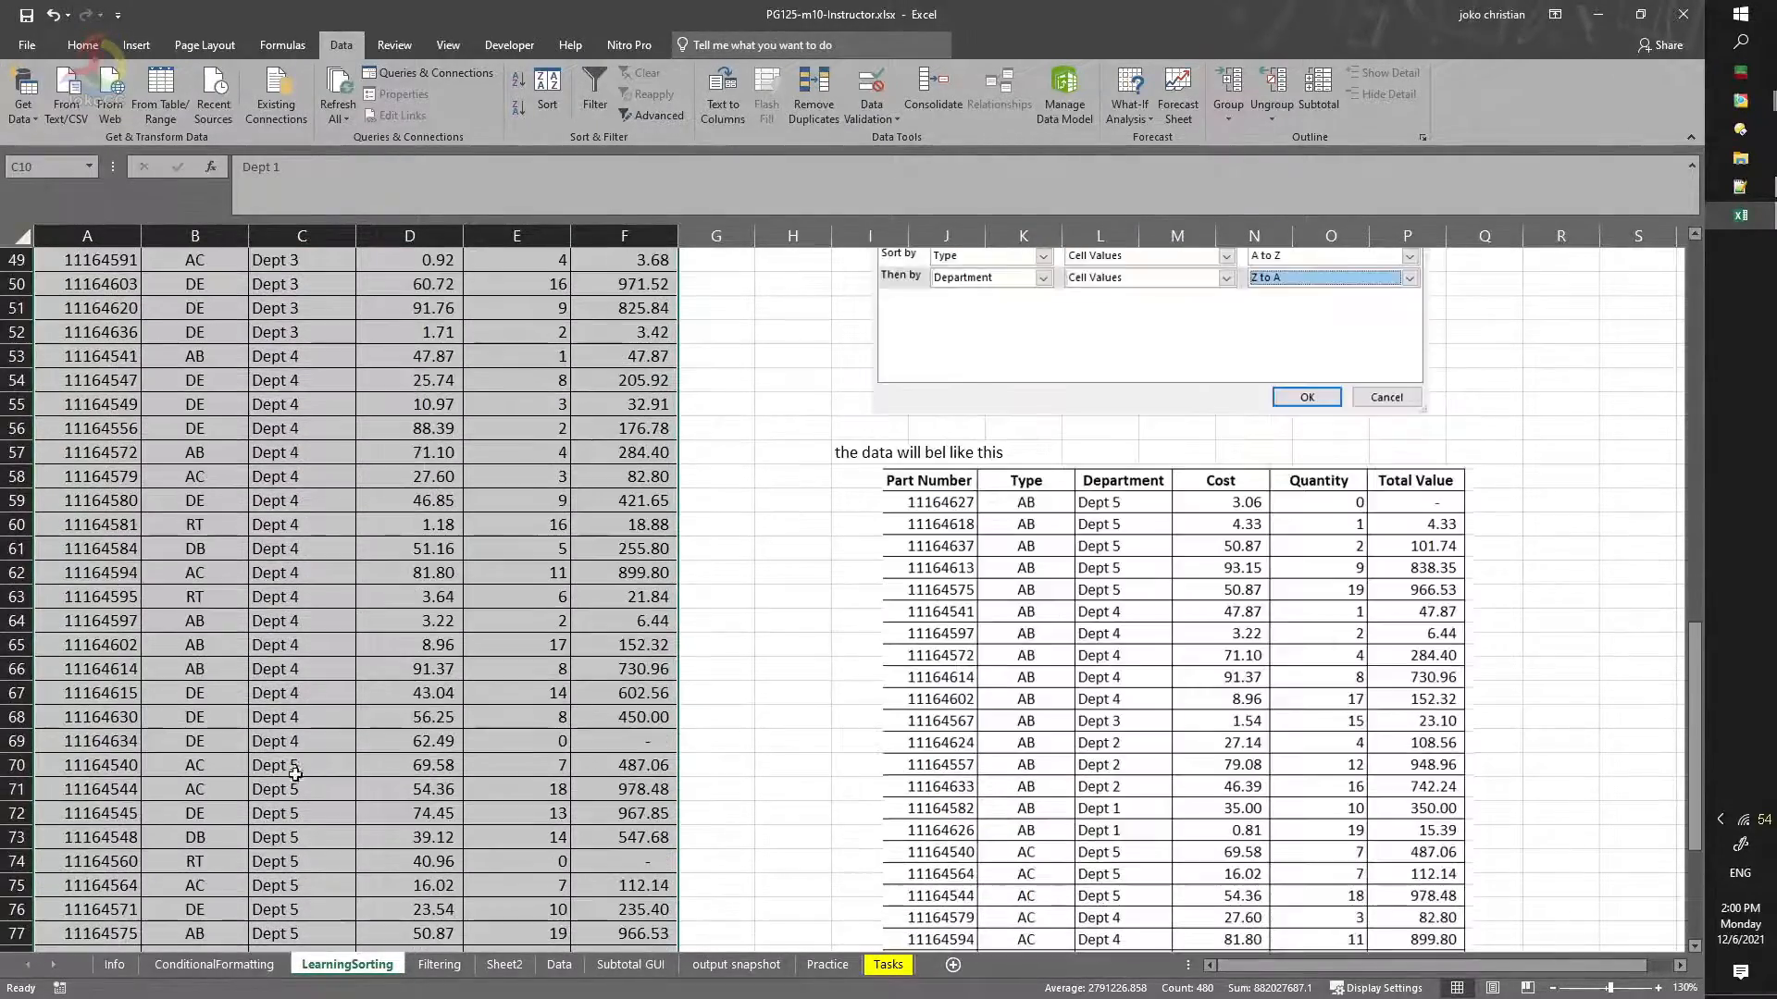
{"action": "scroll", "coordinate": [306, 818], "scroll_direction": "up", "scroll_amount": 14}
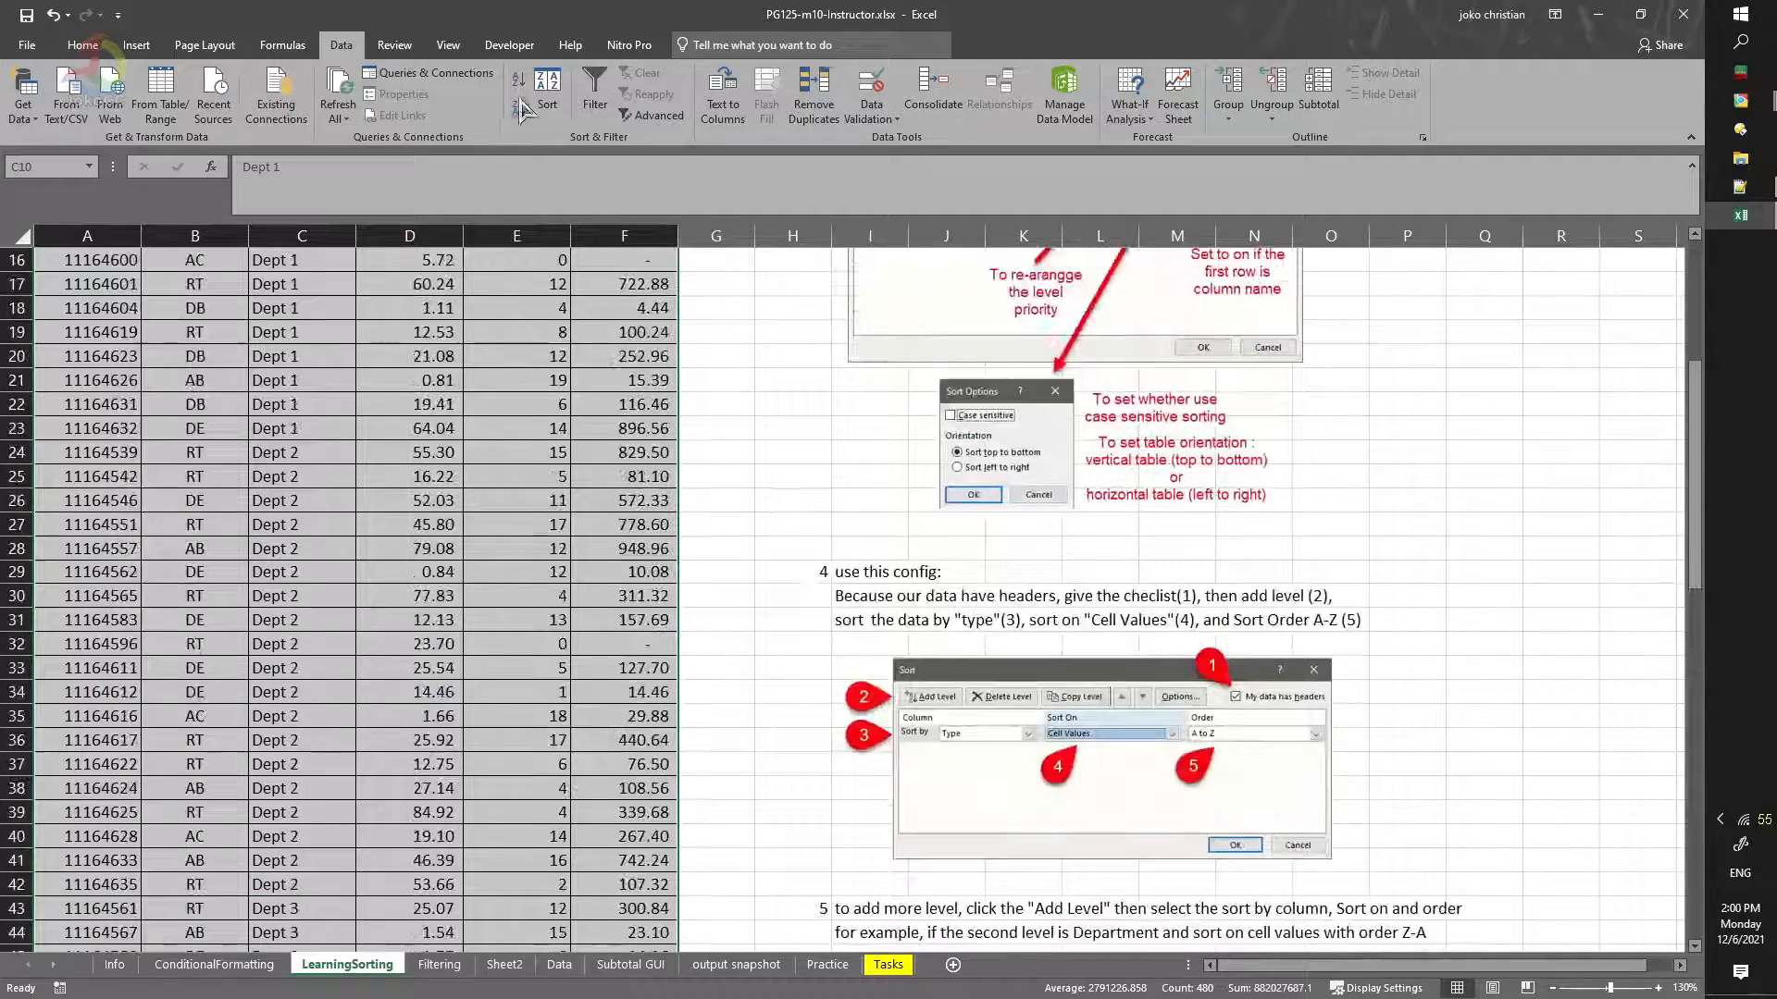
Step: Sort the whole table by Department in descending order and review the reordered rows
{"action": "left_click", "coordinate": [520, 108]}
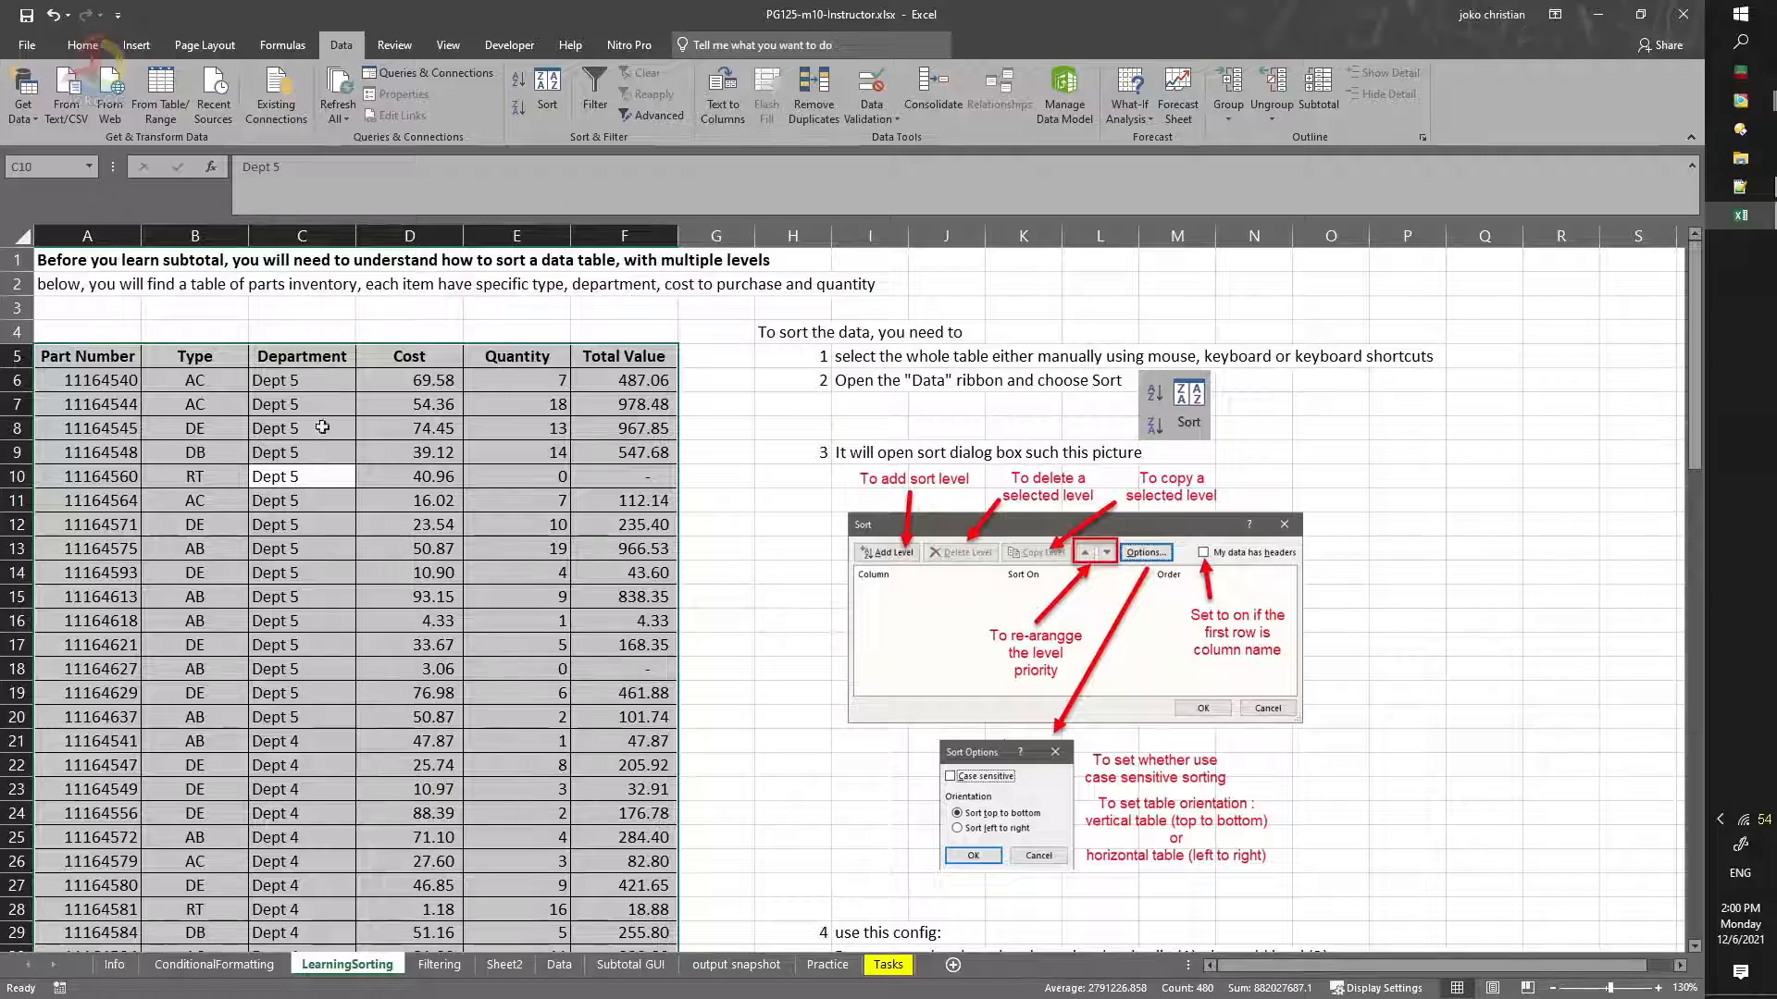
{"action": "scroll", "coordinate": [339, 793], "scroll_direction": "down", "scroll_amount": 10}
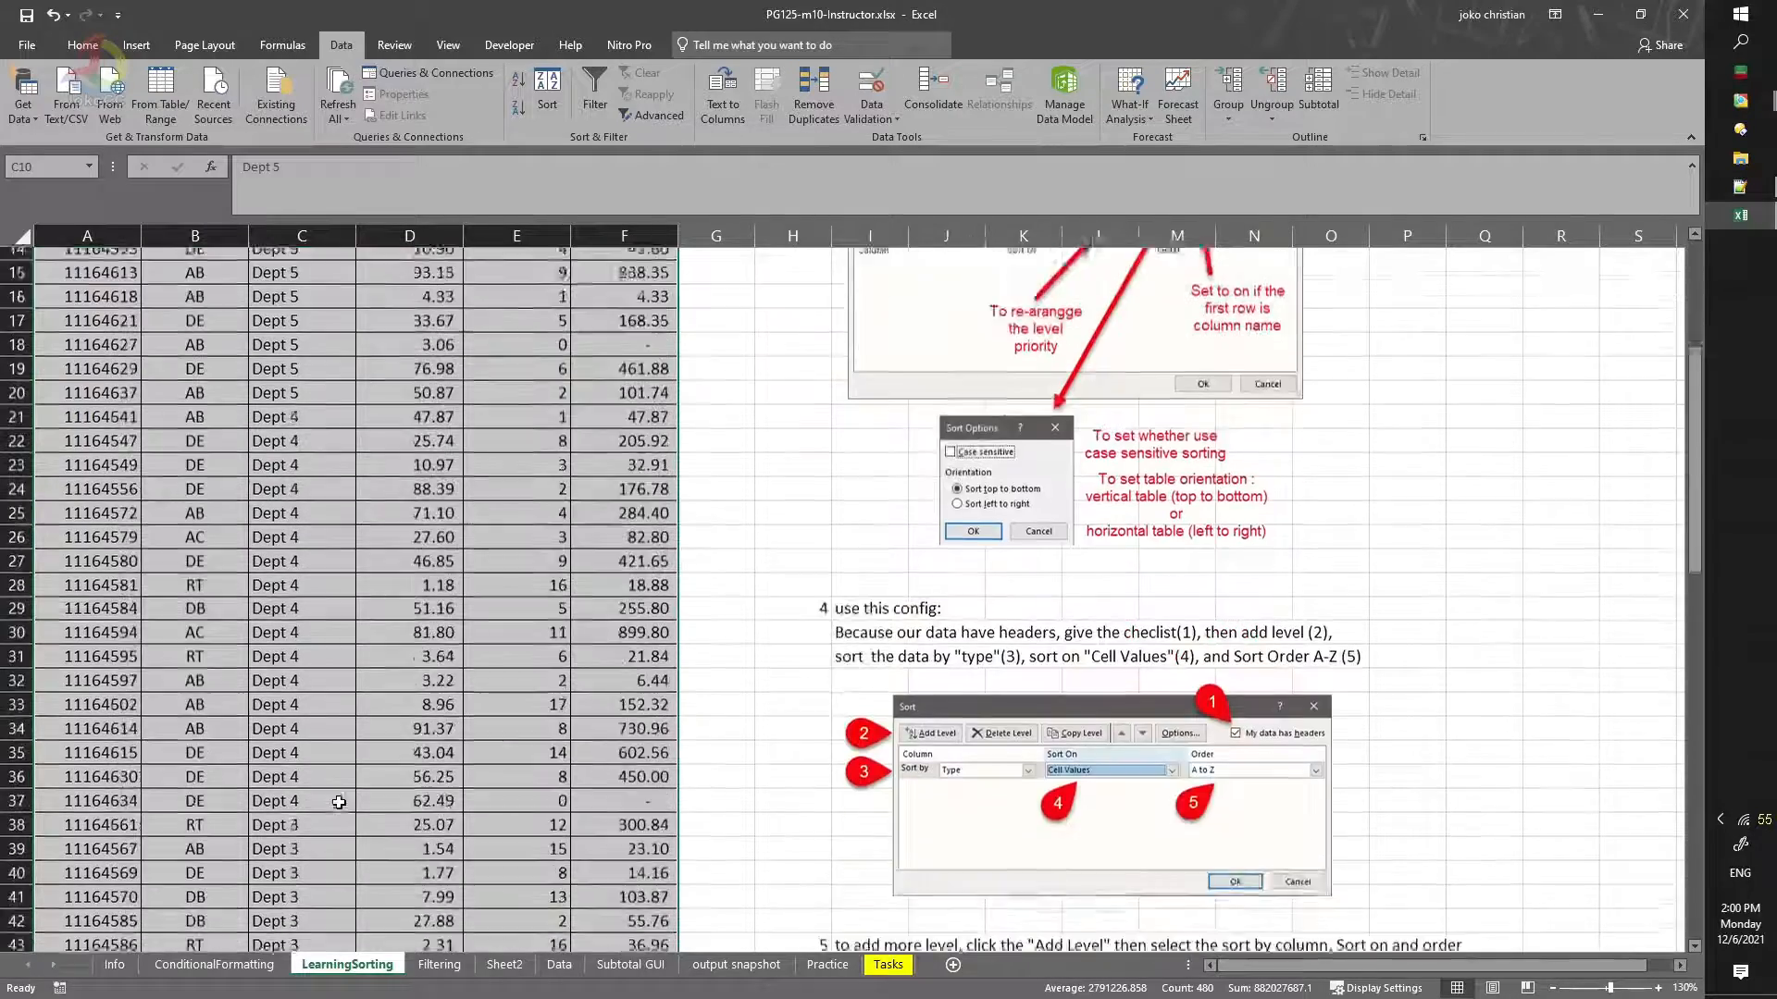
{"action": "scroll", "coordinate": [316, 893], "scroll_direction": "down", "scroll_amount": 4}
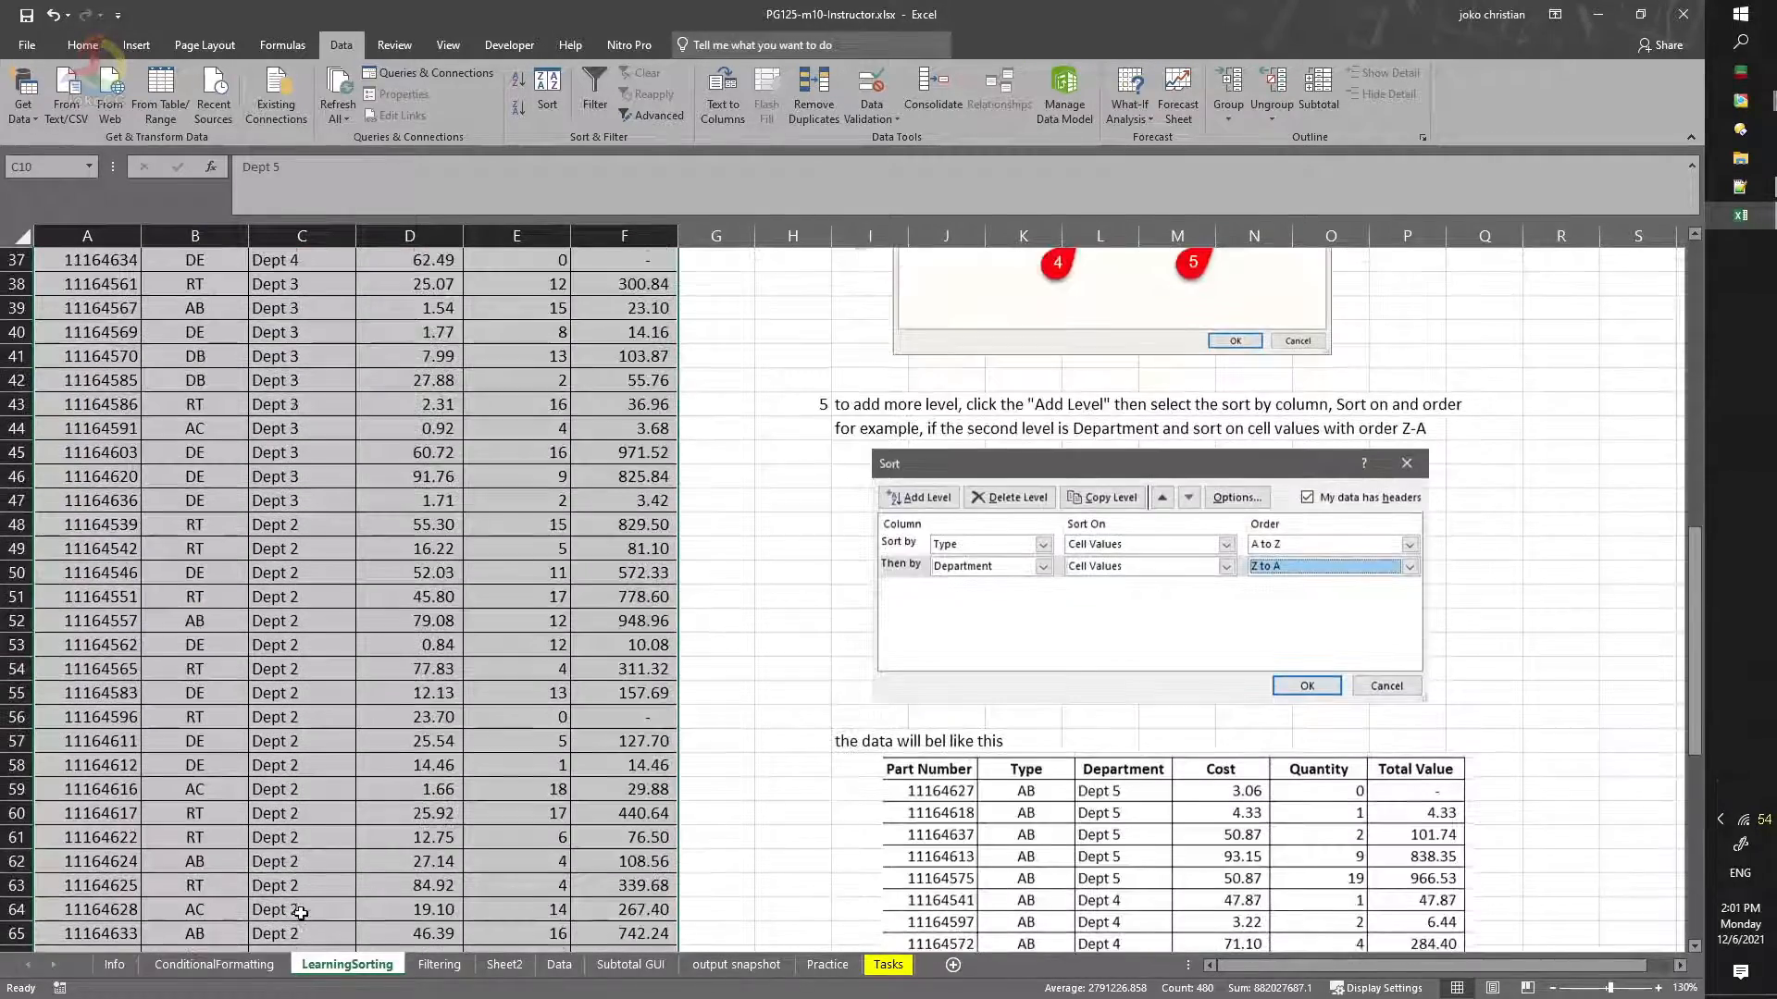
{"action": "scroll", "coordinate": [278, 786], "scroll_direction": "up", "scroll_amount": 13}
{"action": "scroll", "coordinate": [269, 728], "scroll_direction": "up", "scroll_amount": 1}
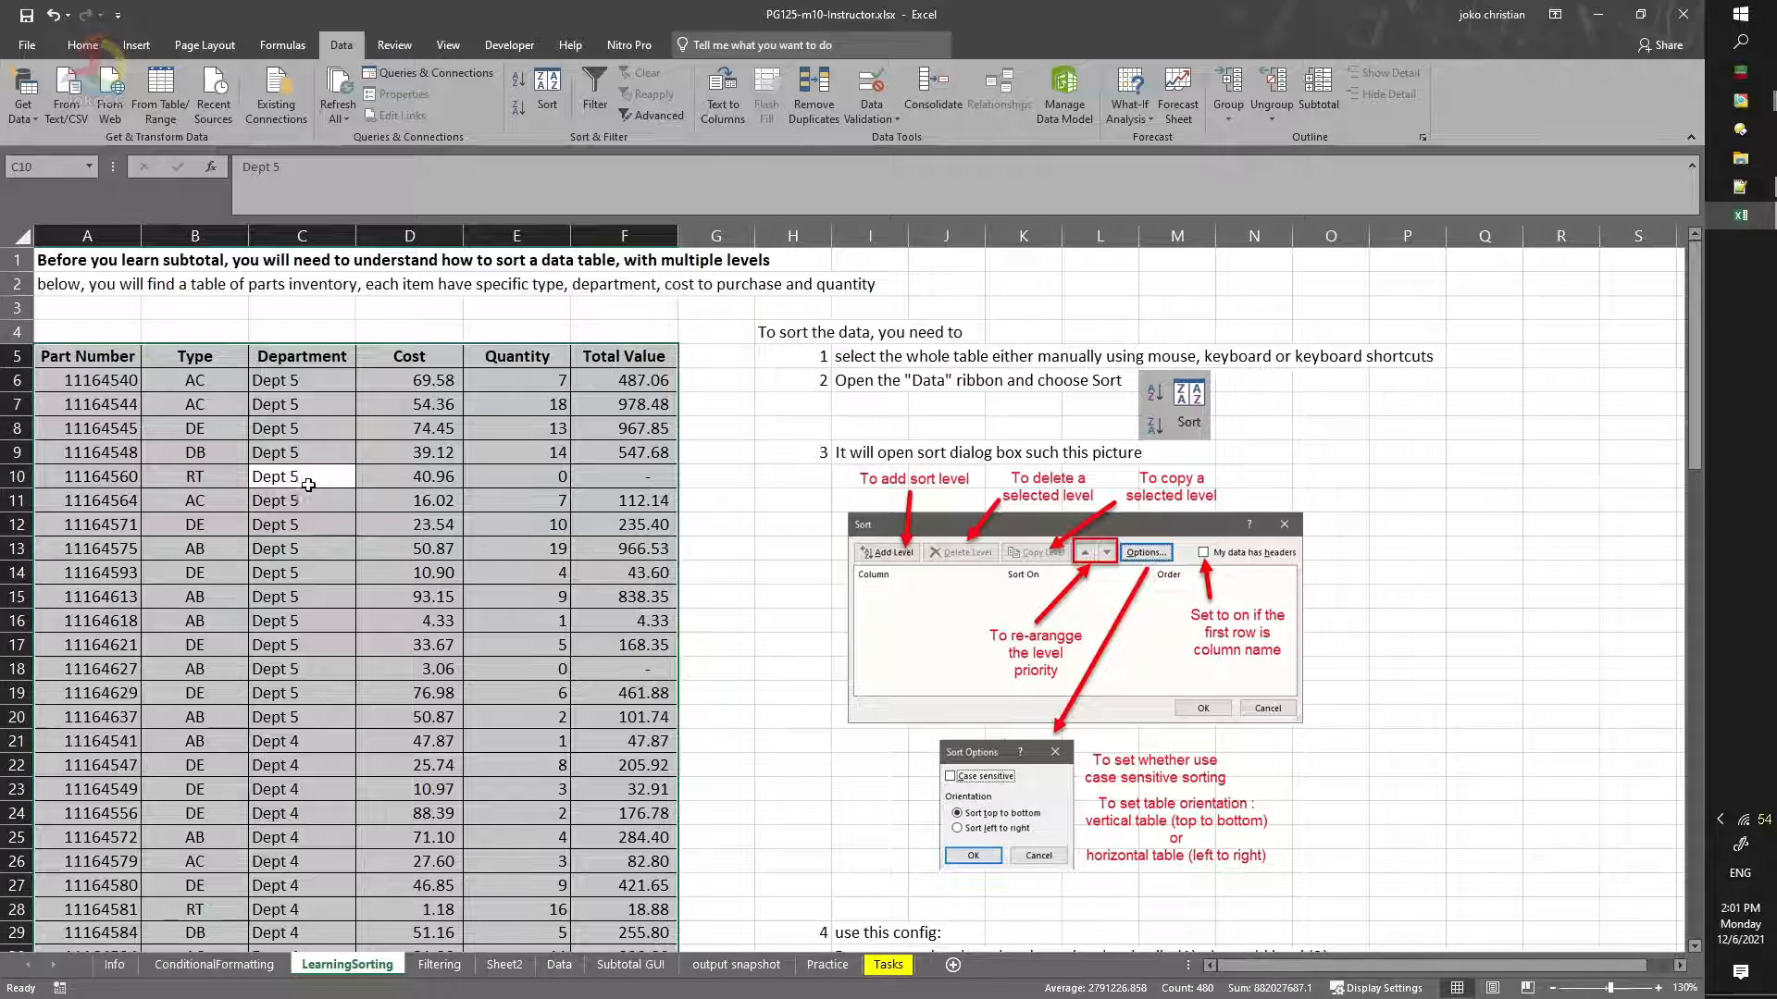
Step: Sort the whole table by Cost from smallest to largest
{"action": "key", "text": "ctrl+q"}
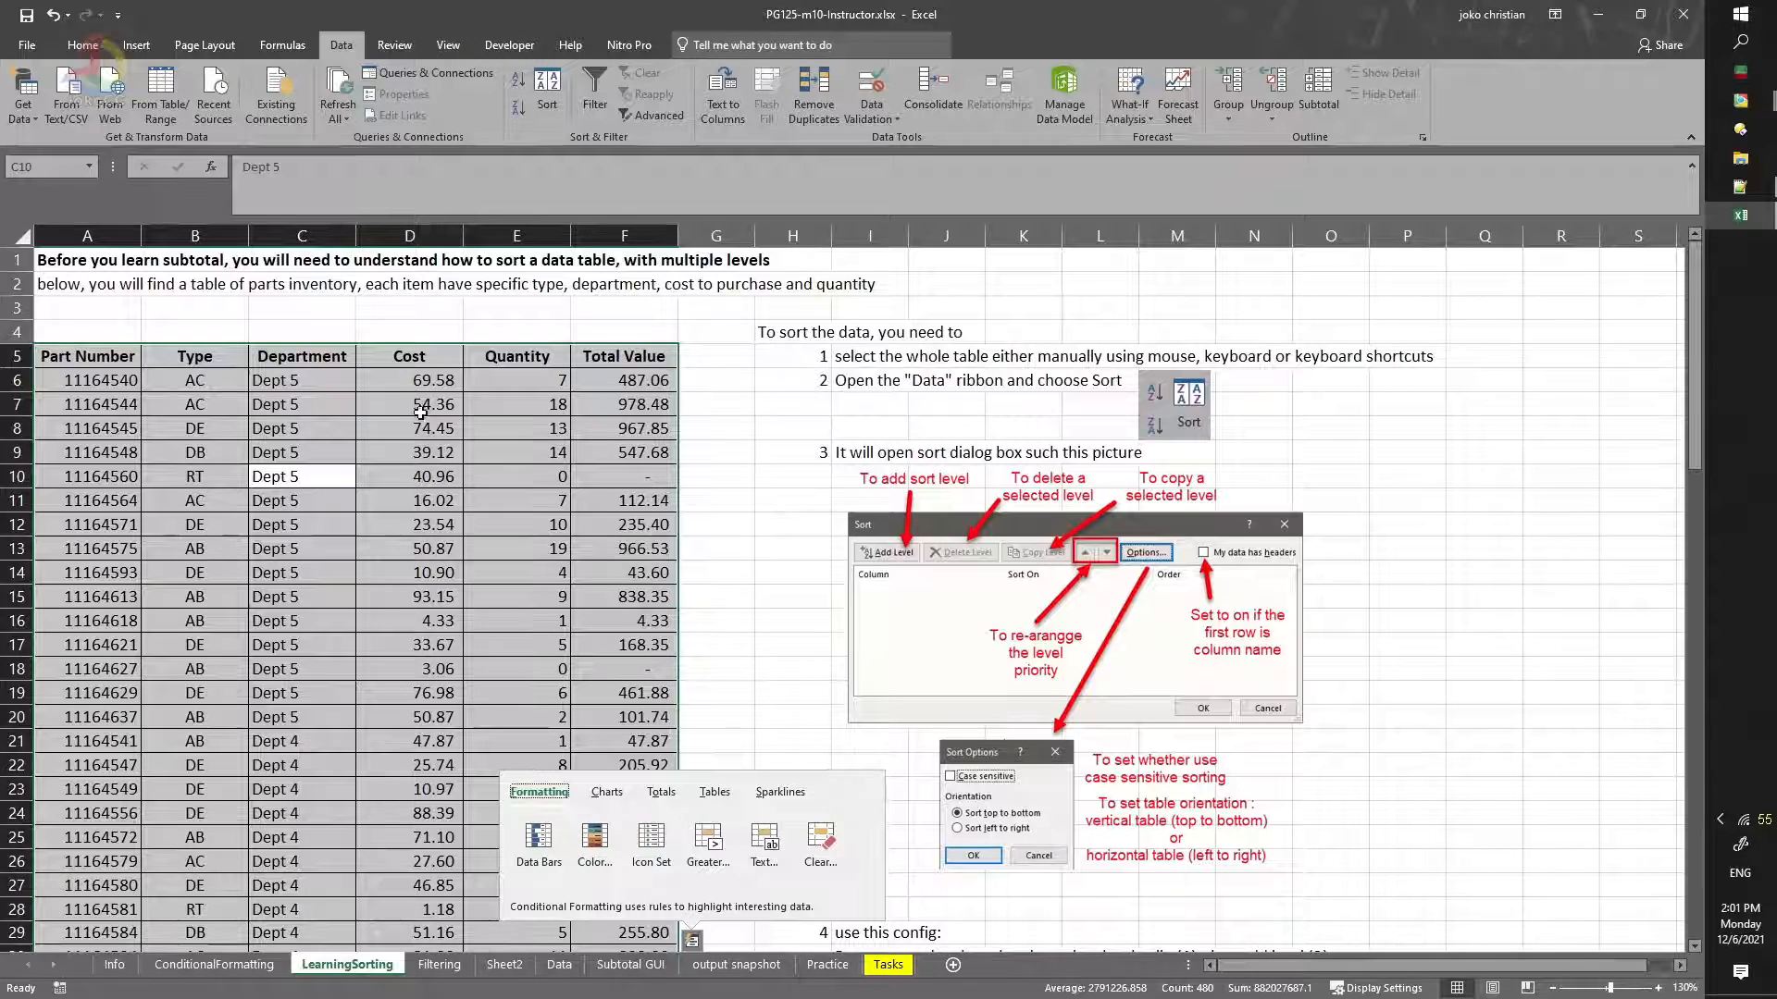
{"action": "left_click", "coordinate": [402, 382]}
{"action": "key", "text": "ctrl+a"}
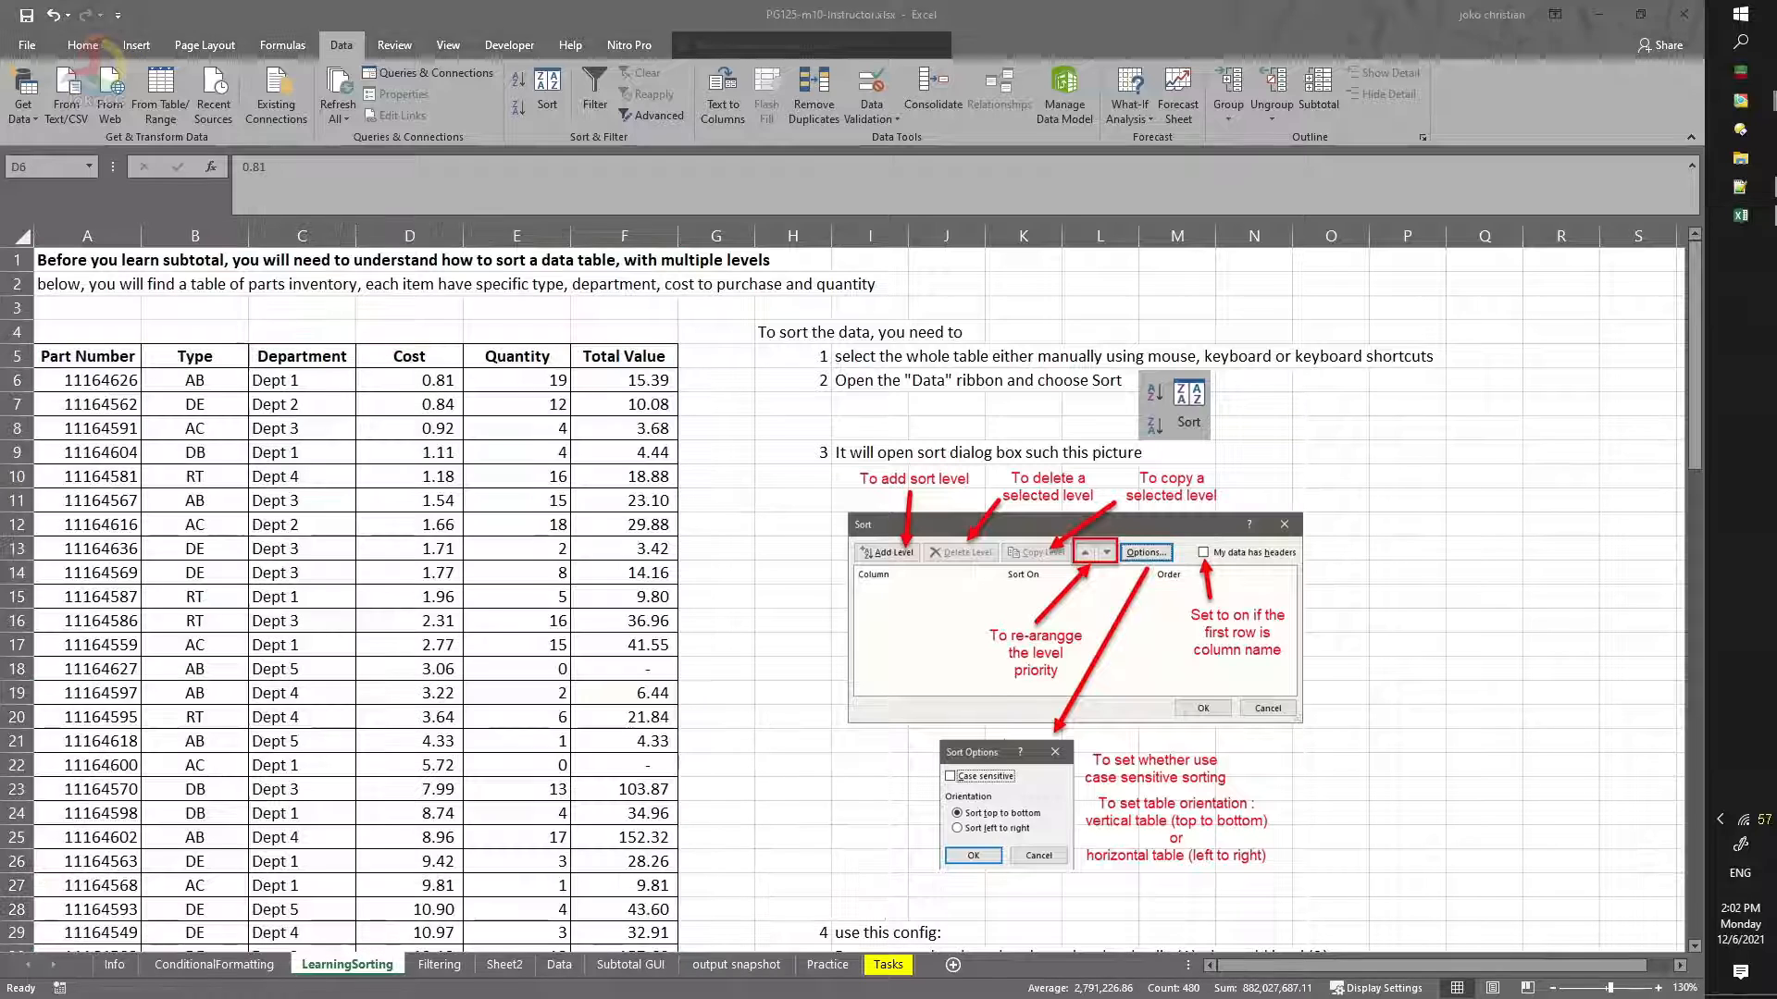
{"action": "left_click", "coordinate": [525, 378]}
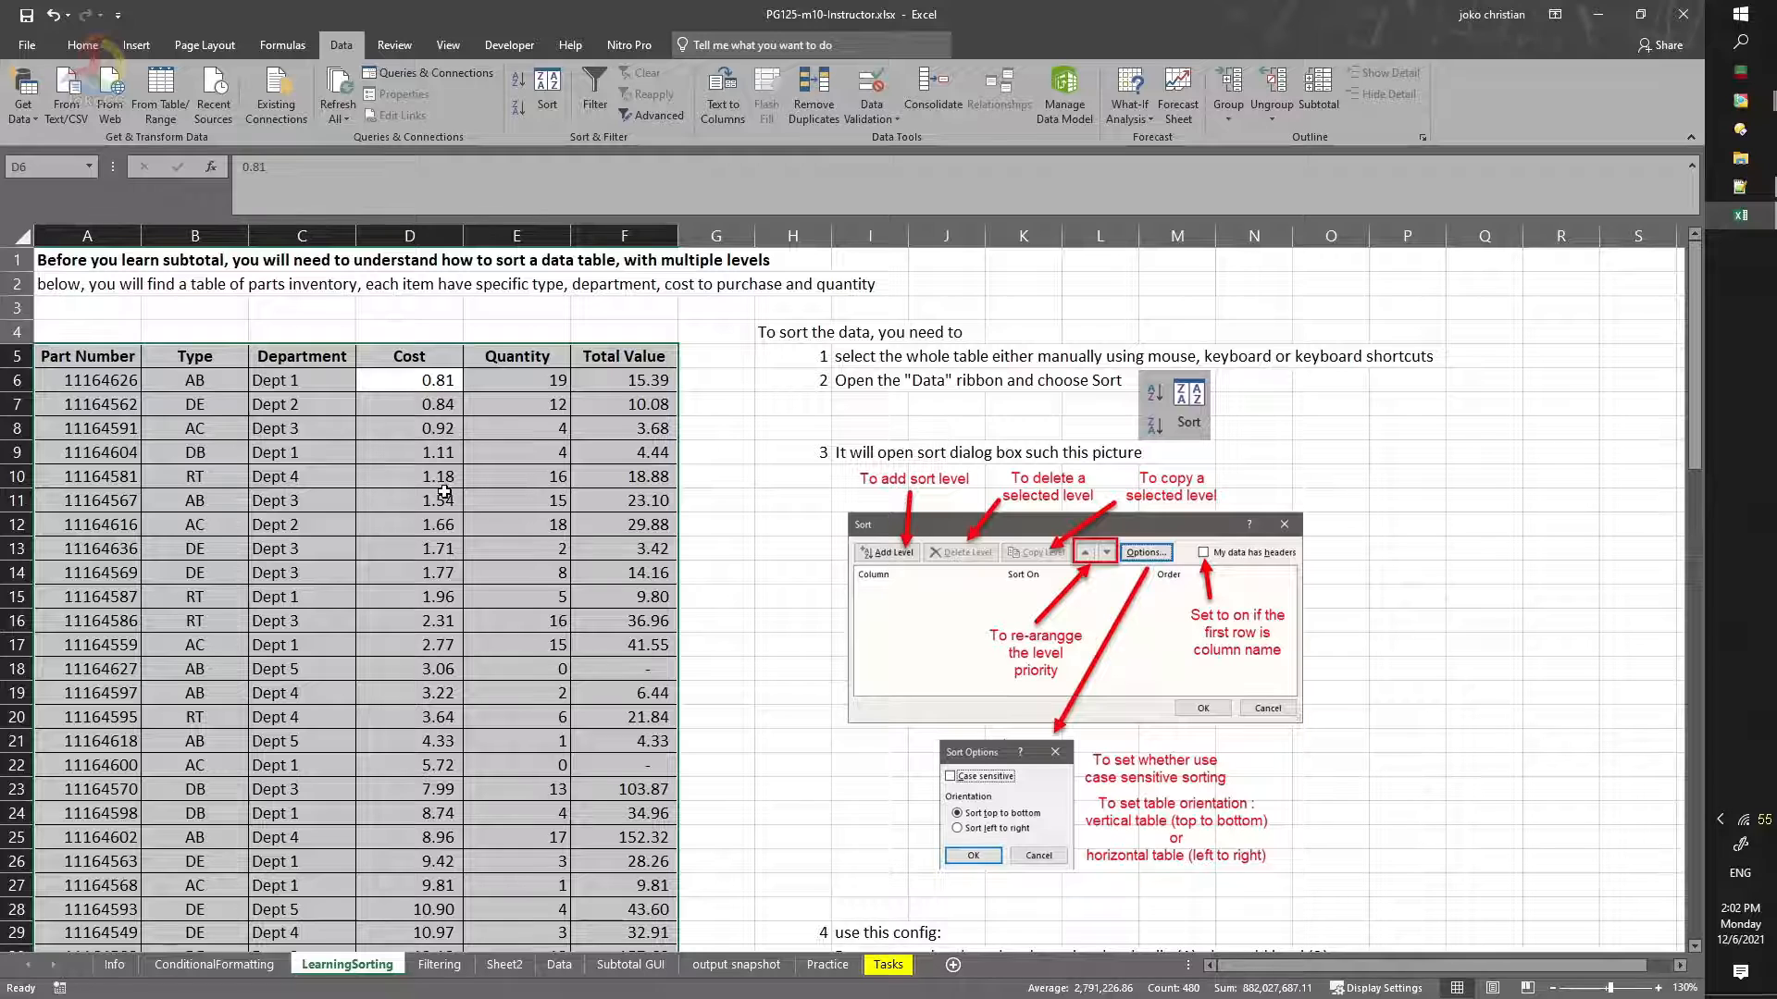
Step: Sort the whole table by Total Value from smallest to largest and check the order through the last row
{"action": "left_click", "coordinate": [652, 405]}
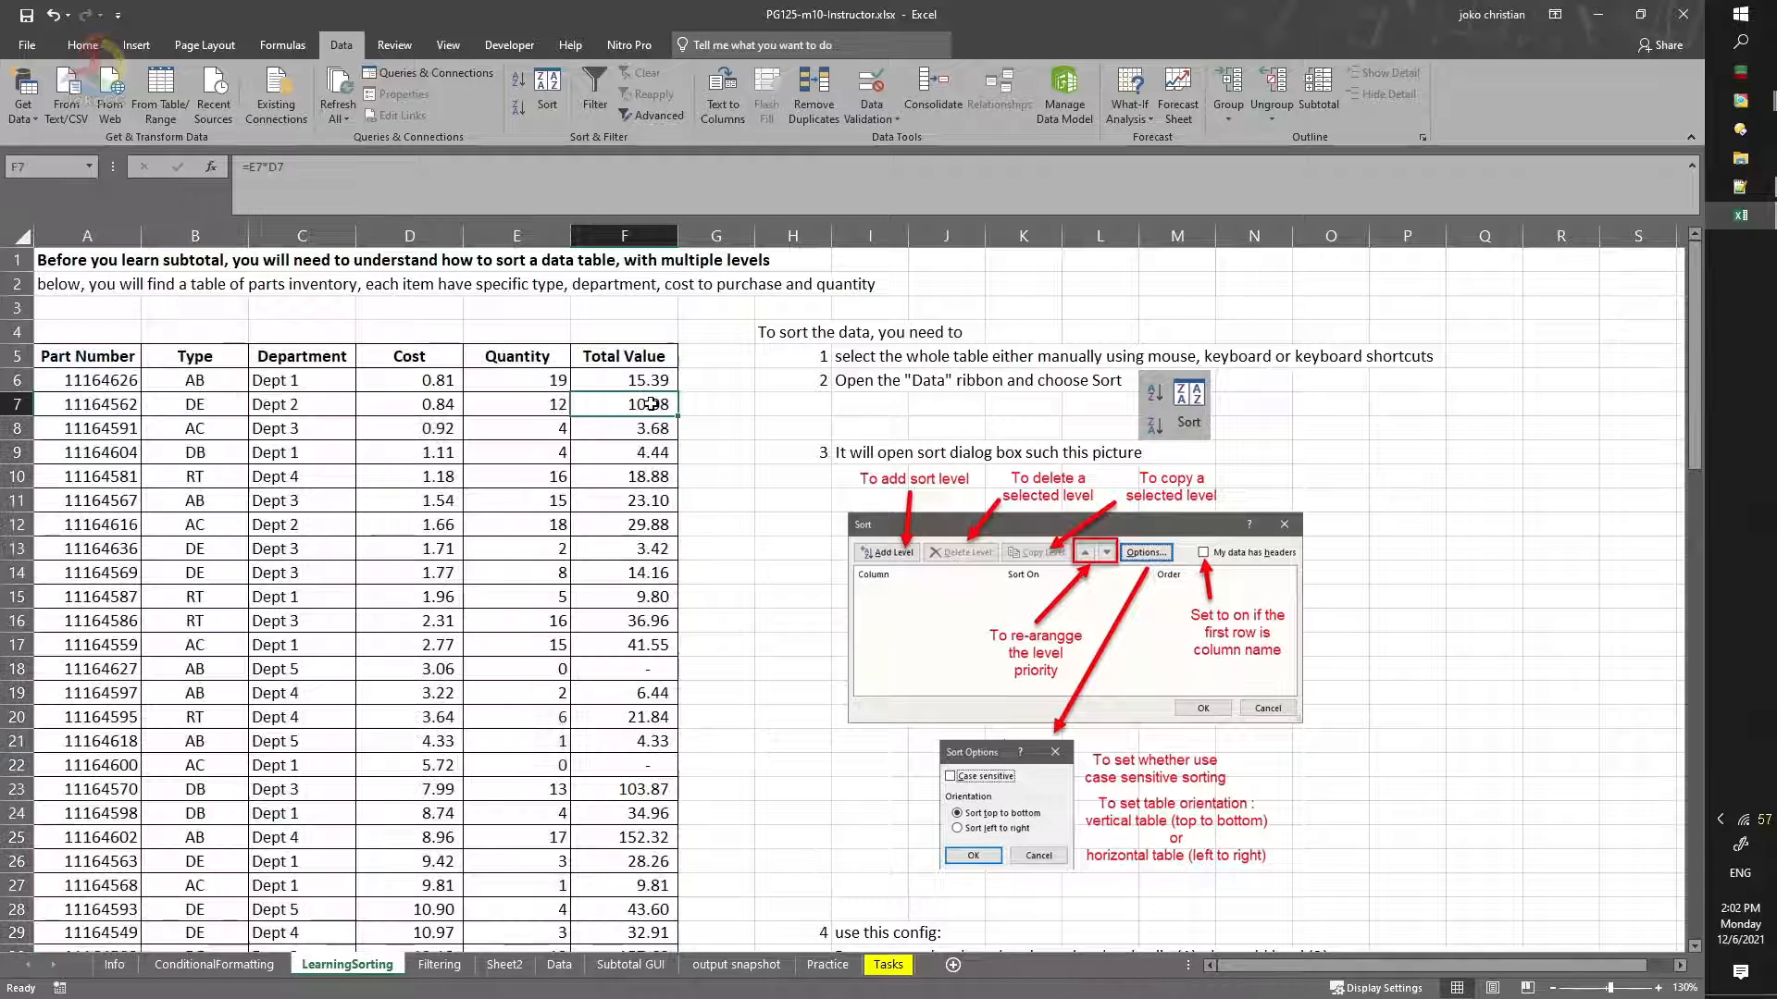
{"action": "left_click", "coordinate": [648, 431]}
{"action": "left_click", "coordinate": [638, 477]}
{"action": "left_click", "coordinate": [637, 379]}
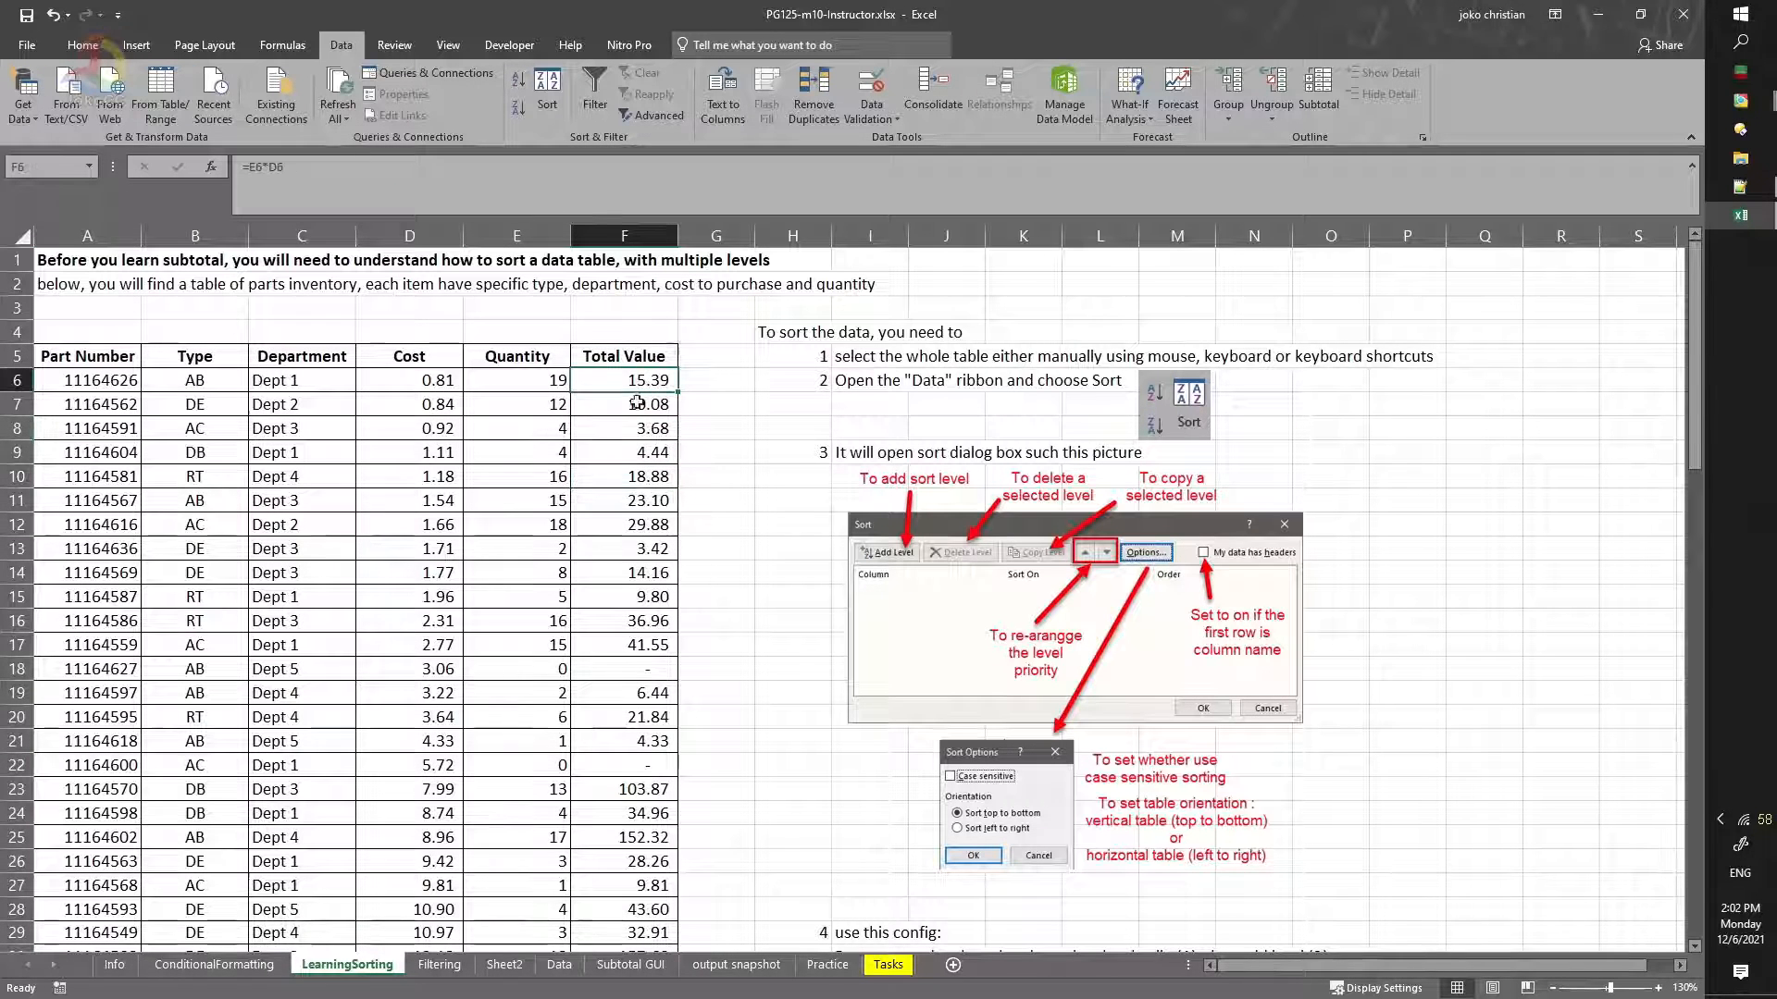
{"action": "left_click", "coordinate": [631, 453]}
{"action": "key", "text": "ctrl+a"}
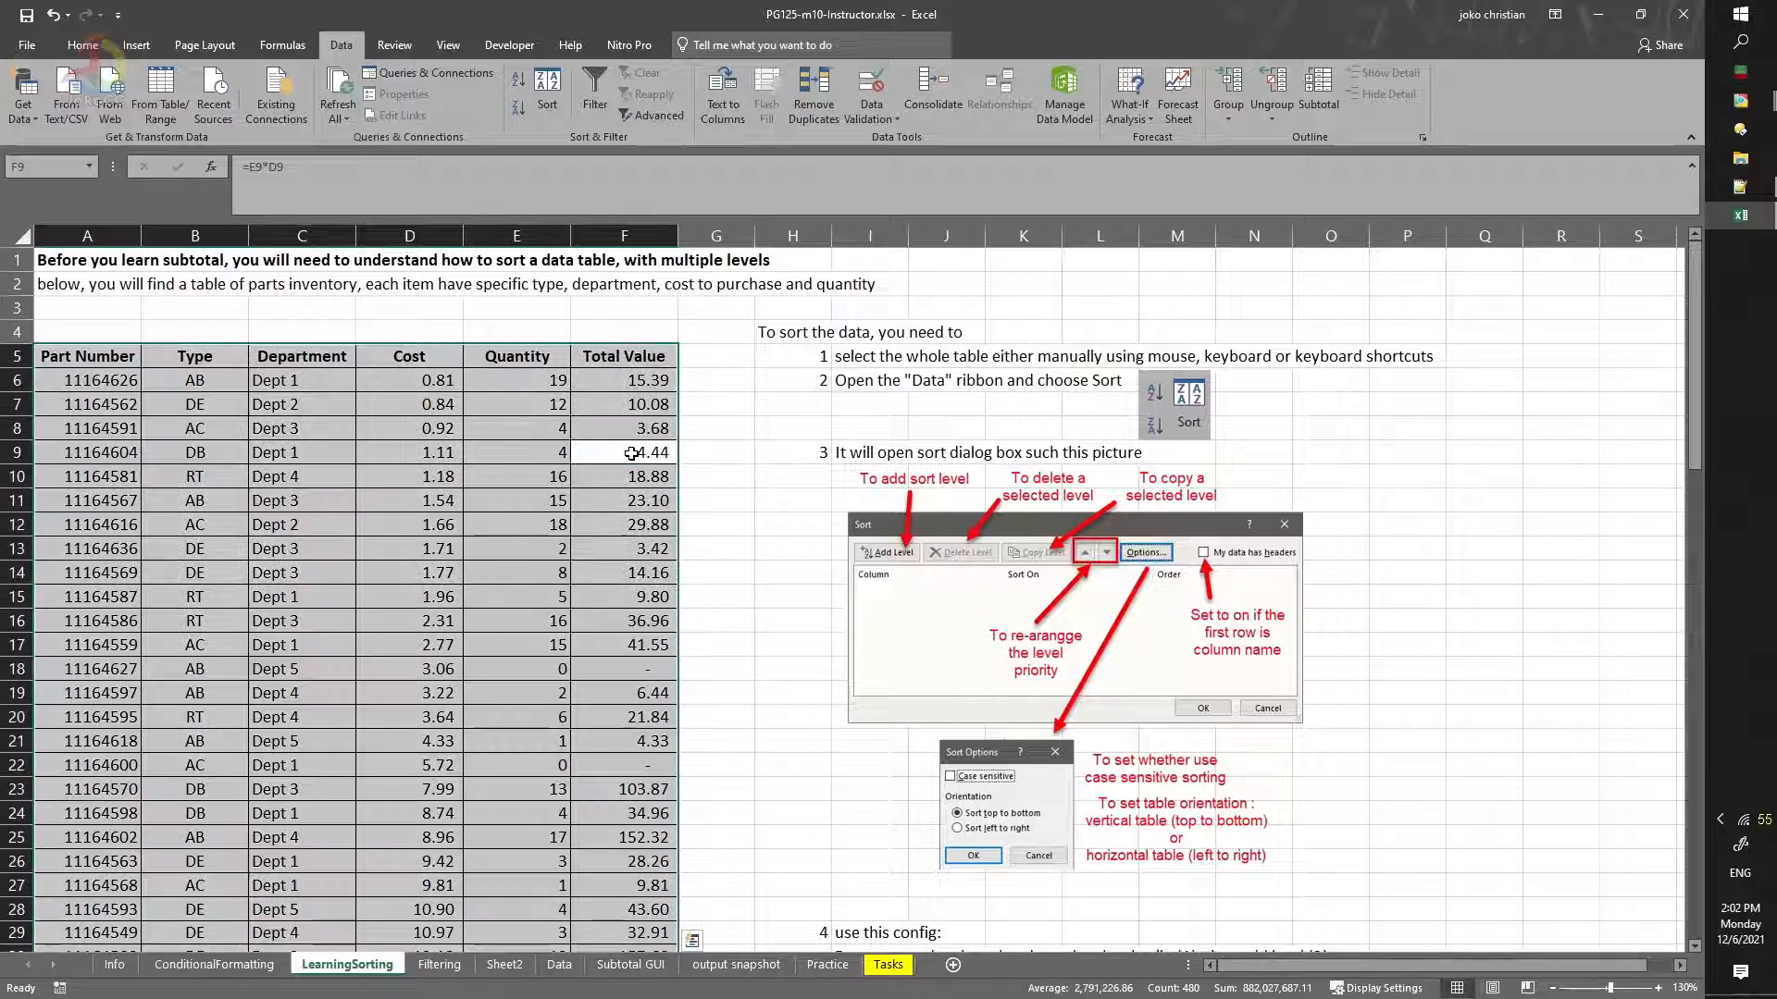
{"action": "left_click", "coordinate": [521, 81]}
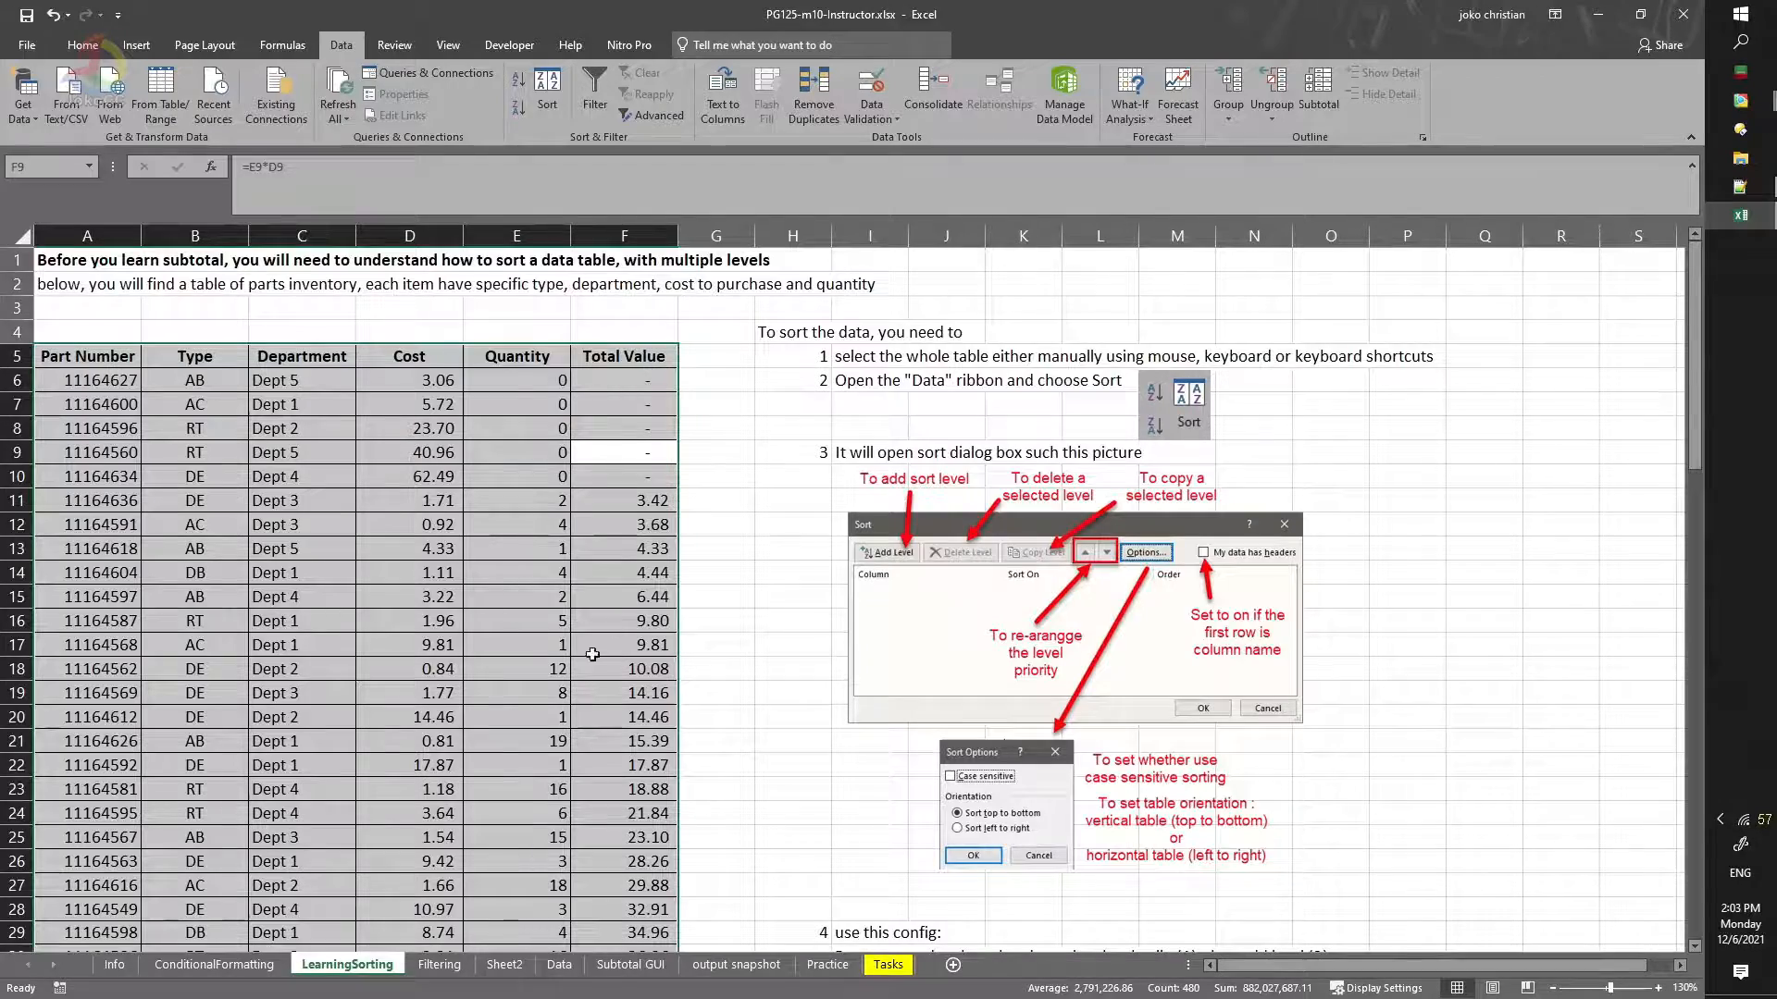
{"action": "scroll", "coordinate": [592, 654], "scroll_direction": "down", "scroll_amount": 19}
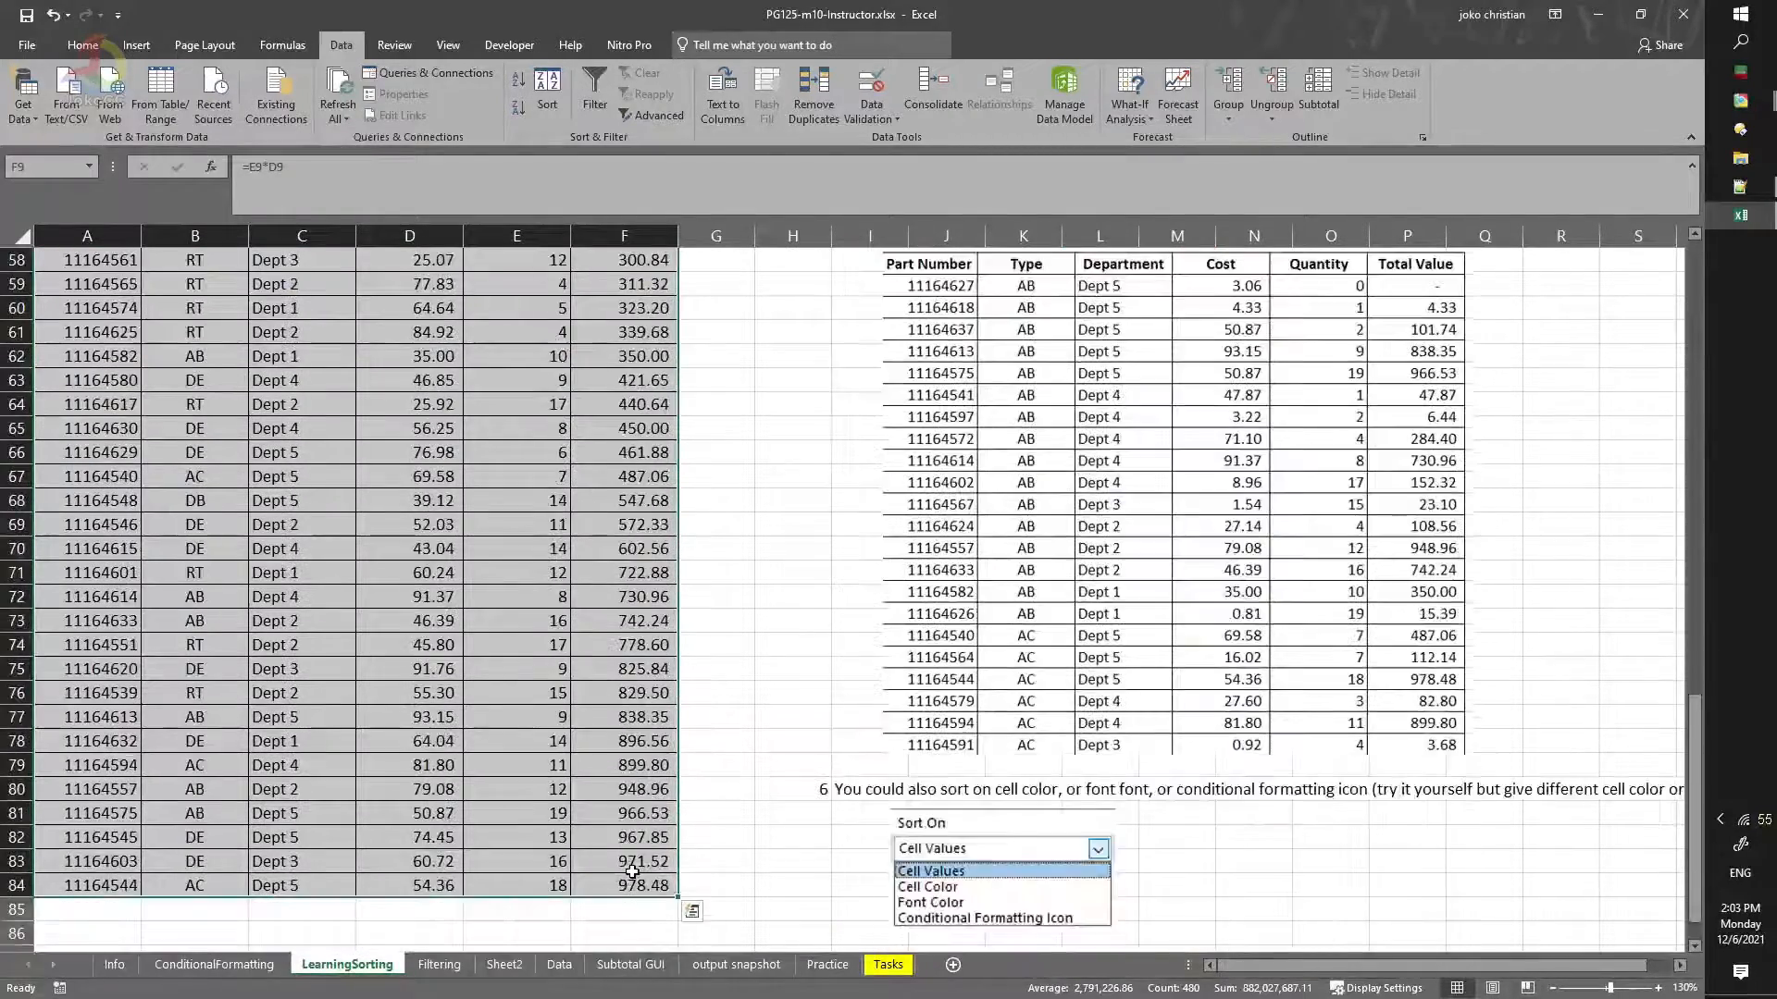
{"action": "scroll", "coordinate": [632, 872], "scroll_direction": "up", "scroll_amount": 19}
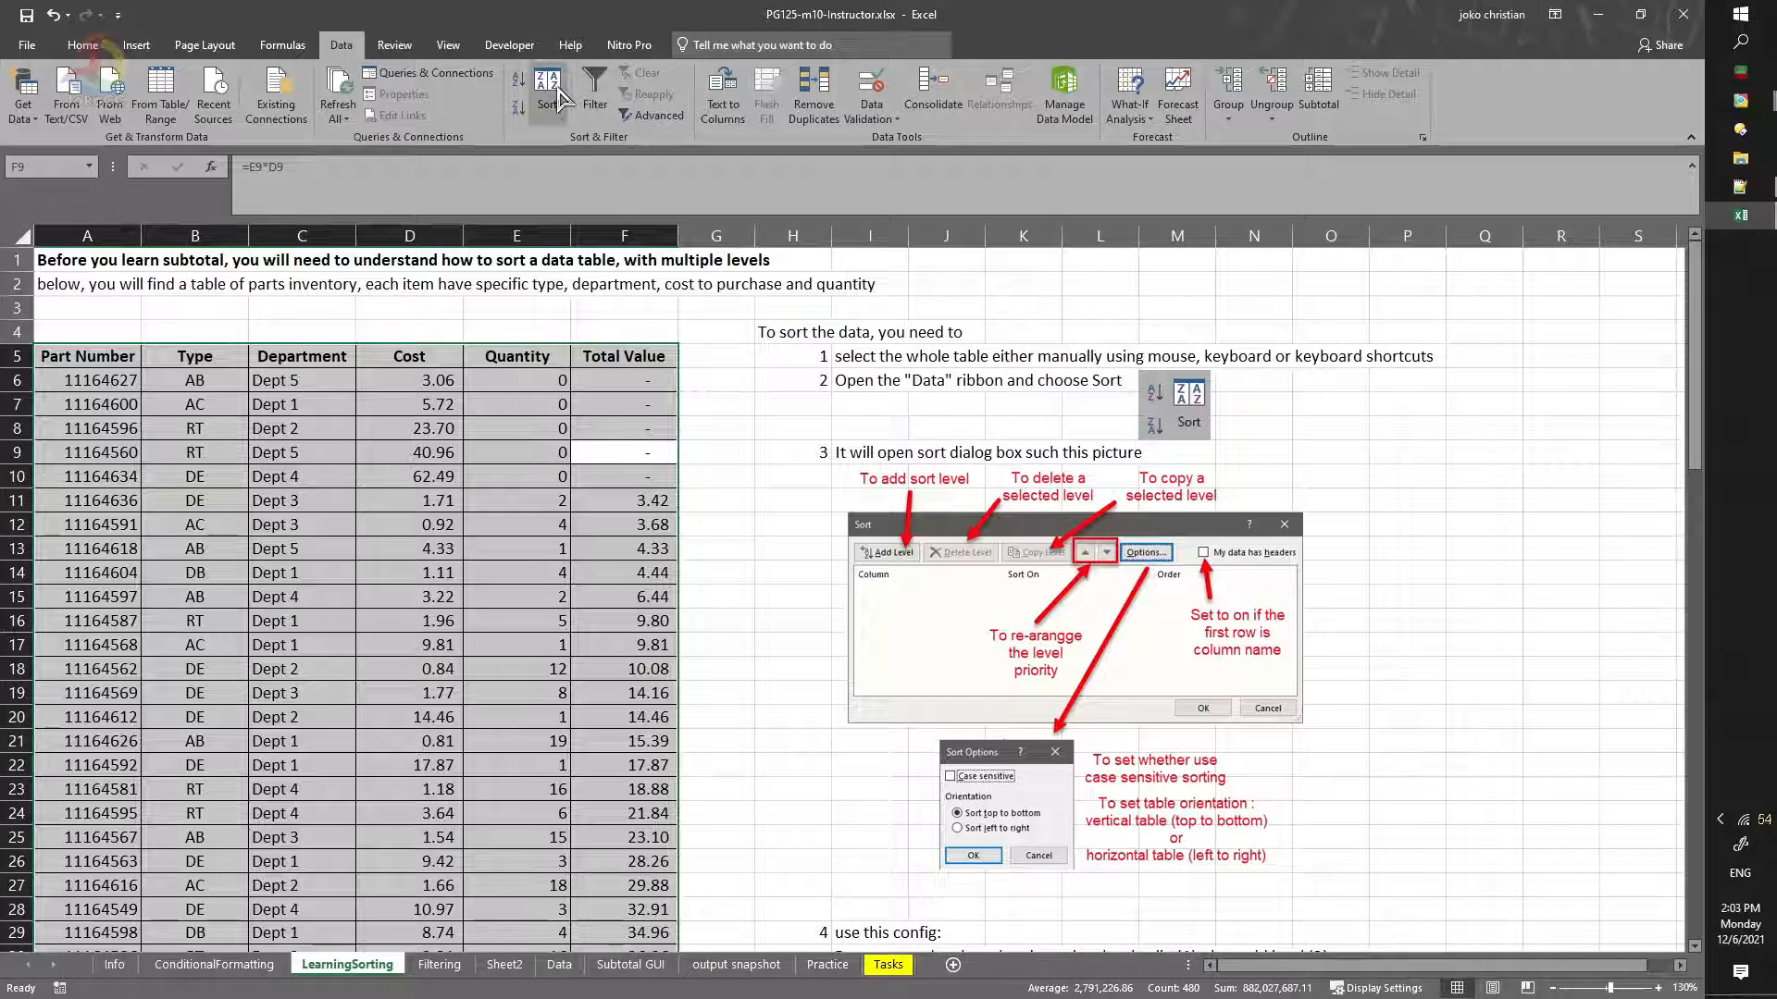
Step: Open the Sort dialog and toggle the "My data has headers" option to compare its effect on the sort column name
{"action": "key", "text": "ctrl+q"}
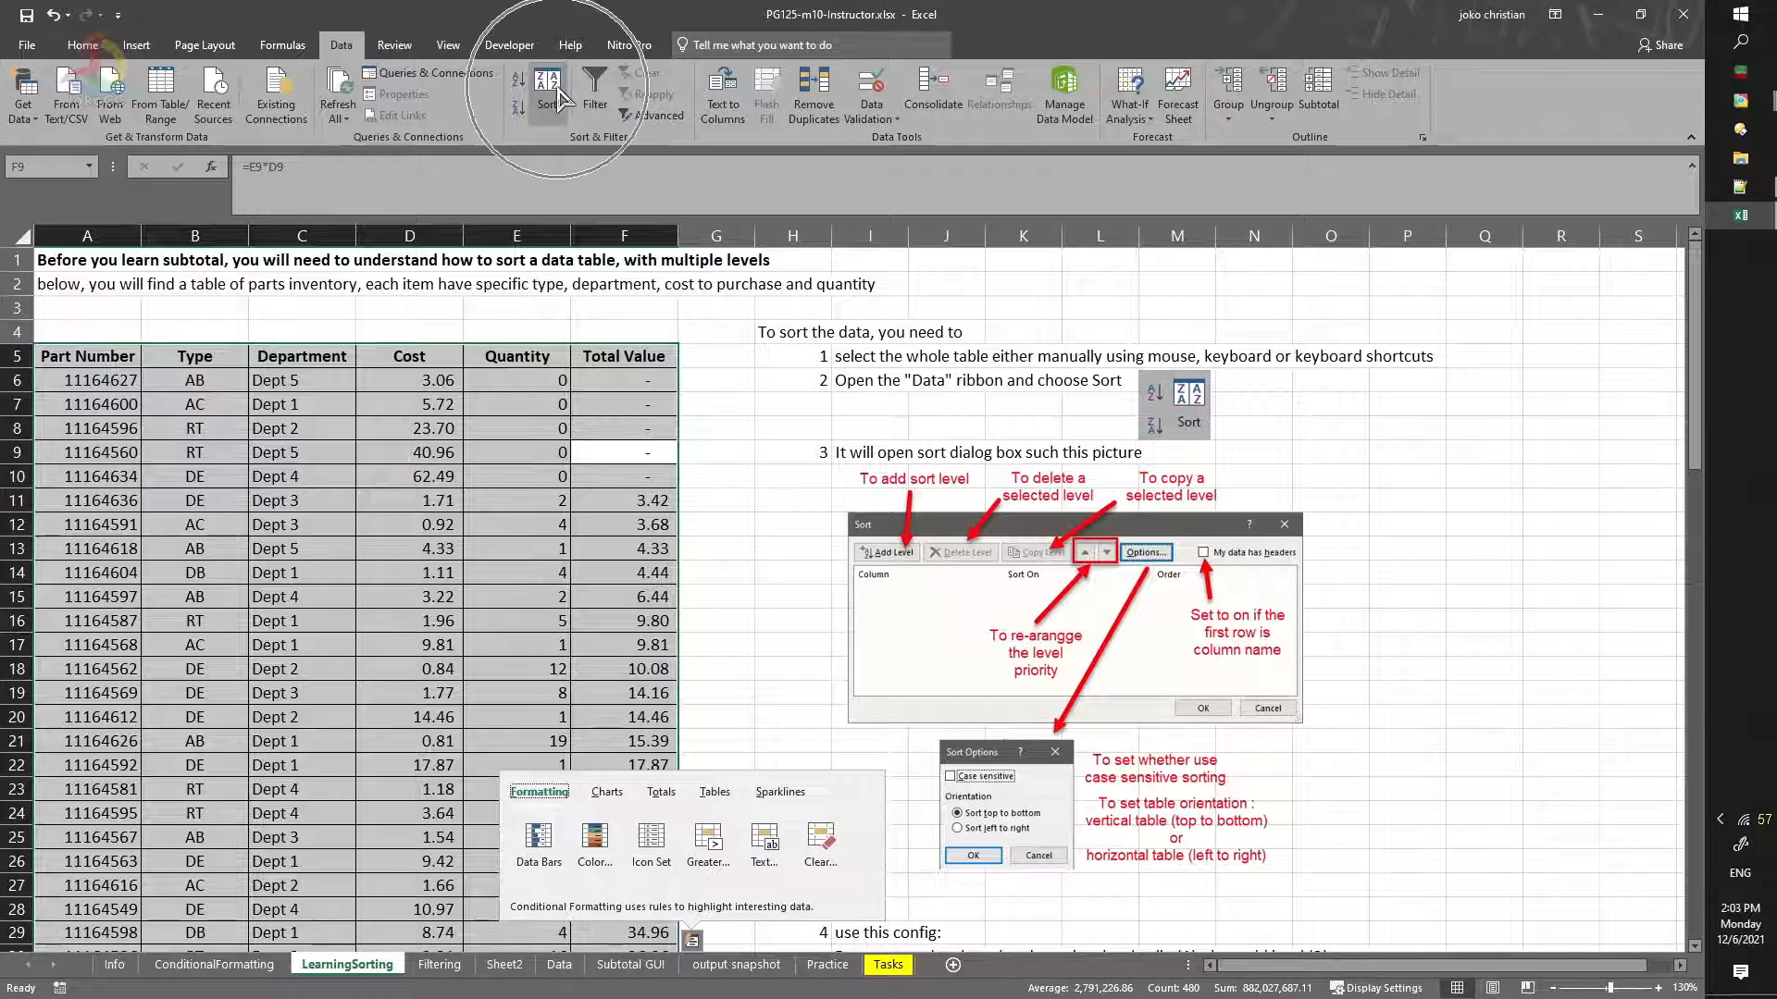
{"action": "left_click", "coordinate": [560, 100]}
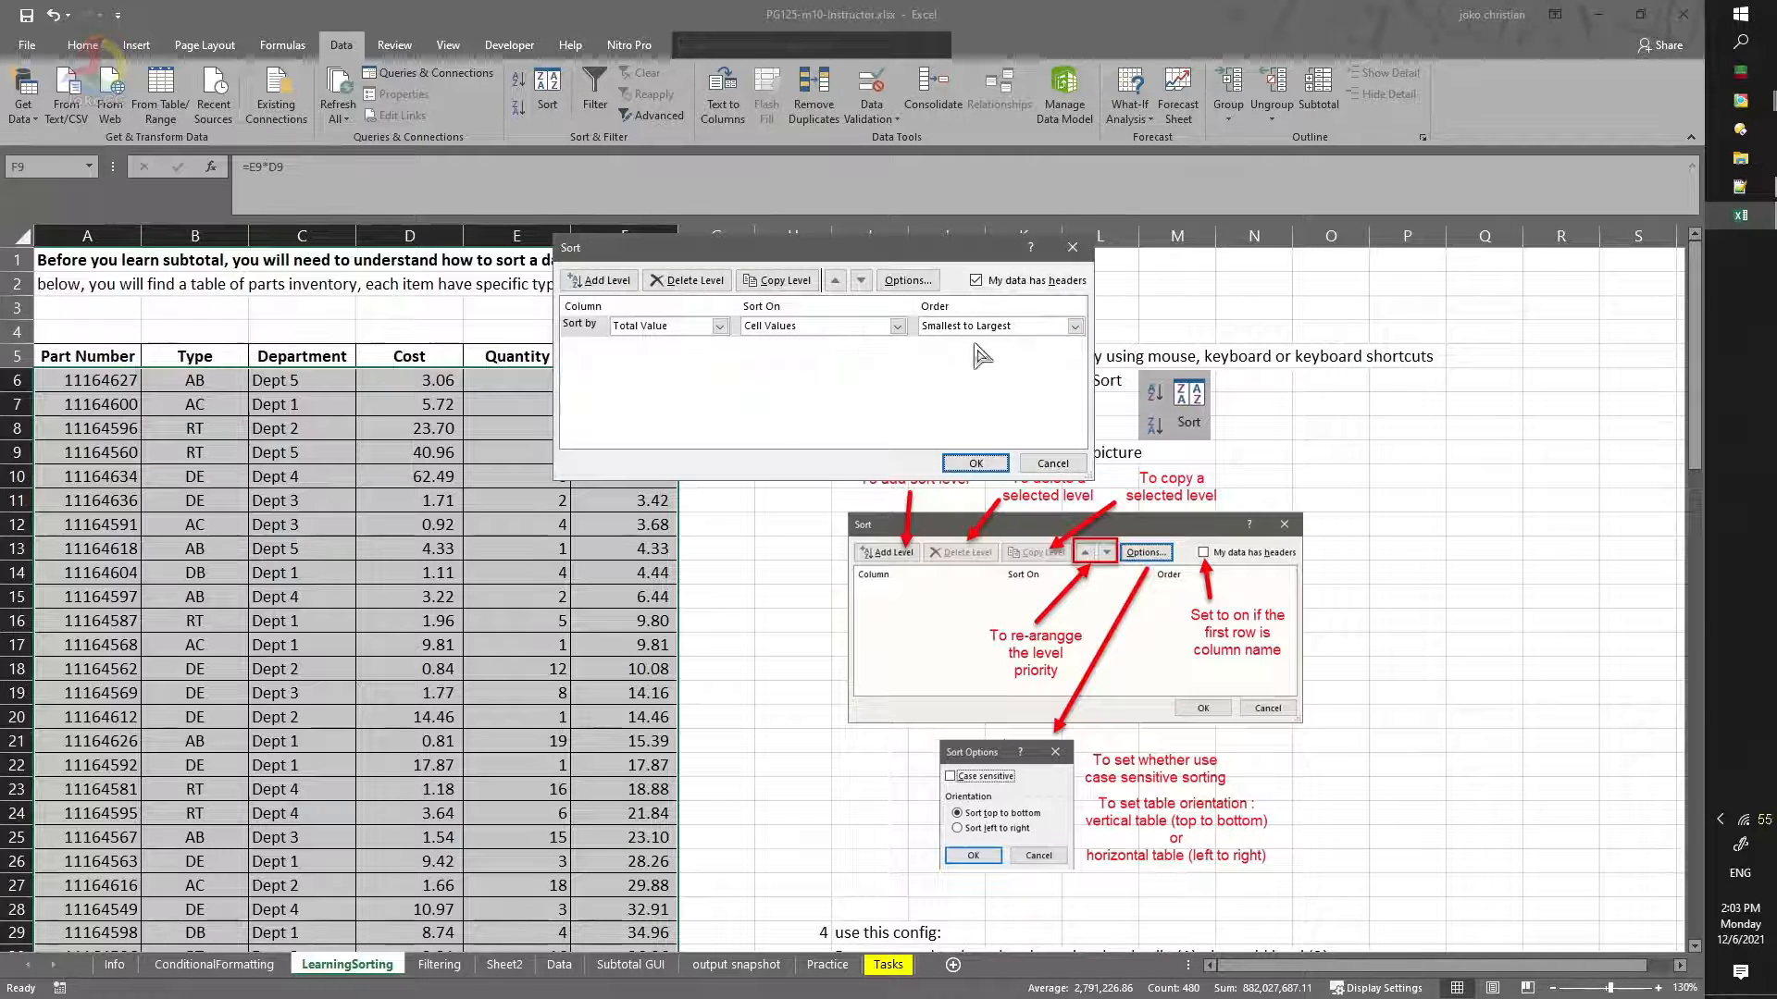
{"action": "left_click_drag", "start_coordinate": [747, 255], "coordinate": [843, 348]}
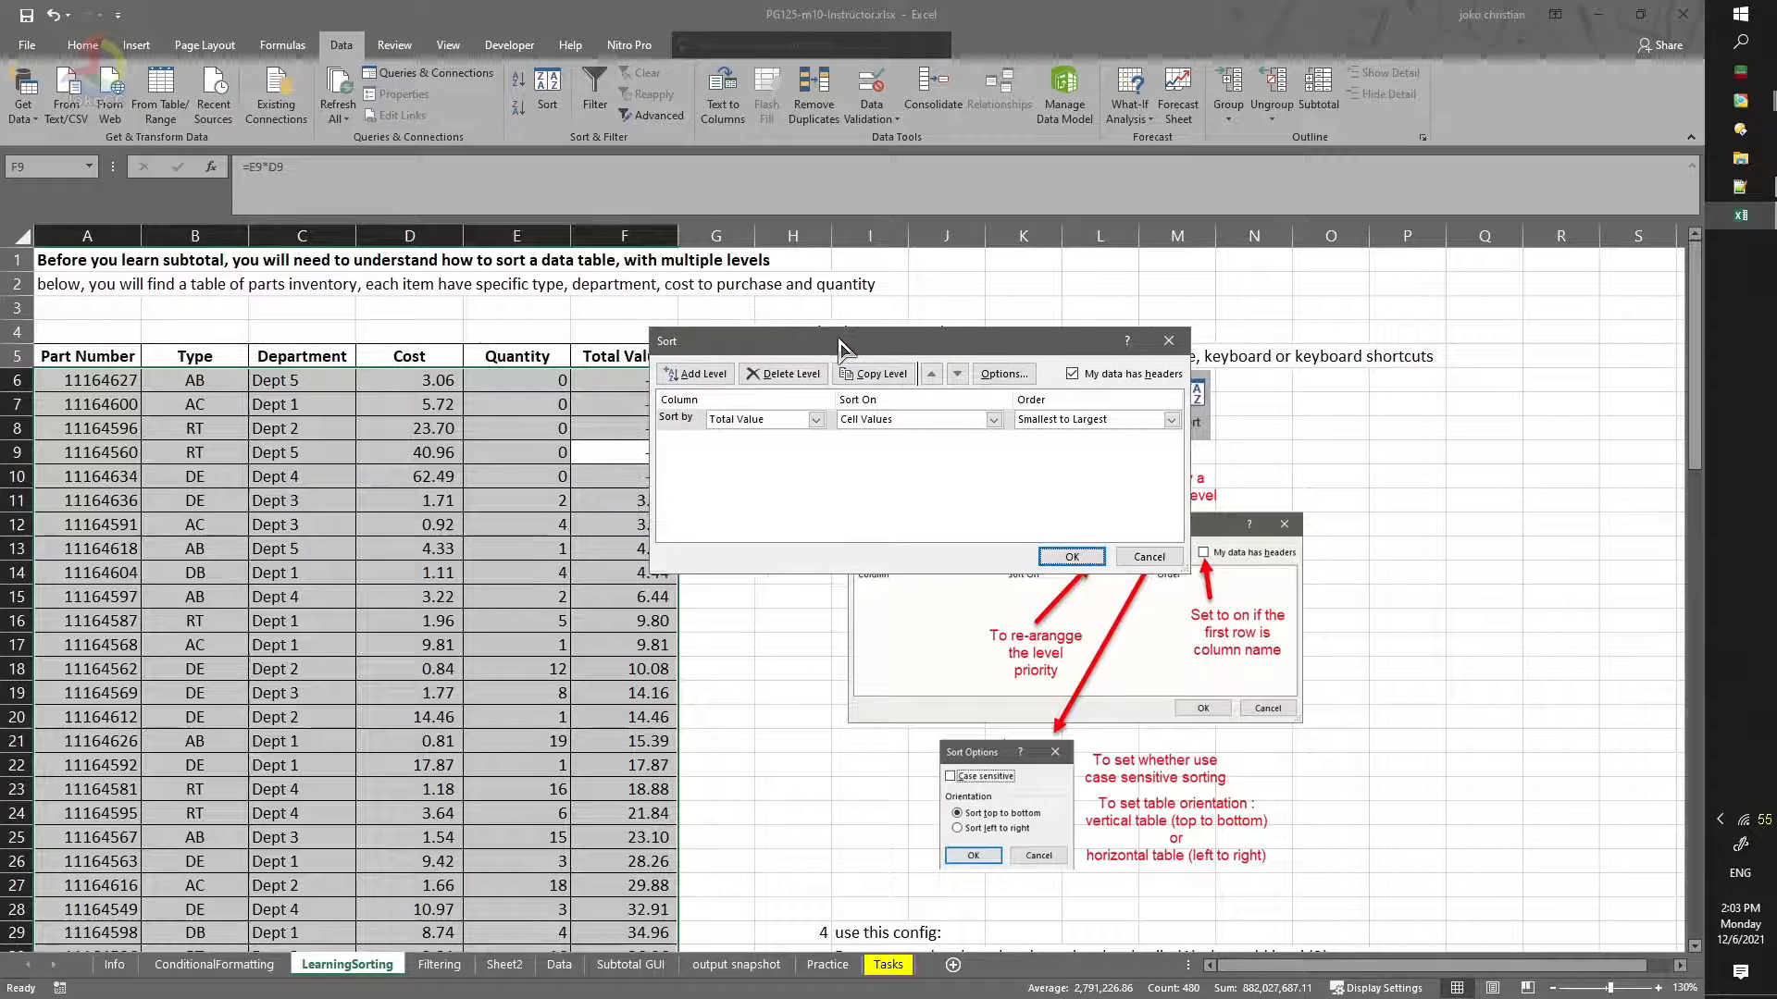
{"action": "left_click", "coordinate": [1074, 374]}
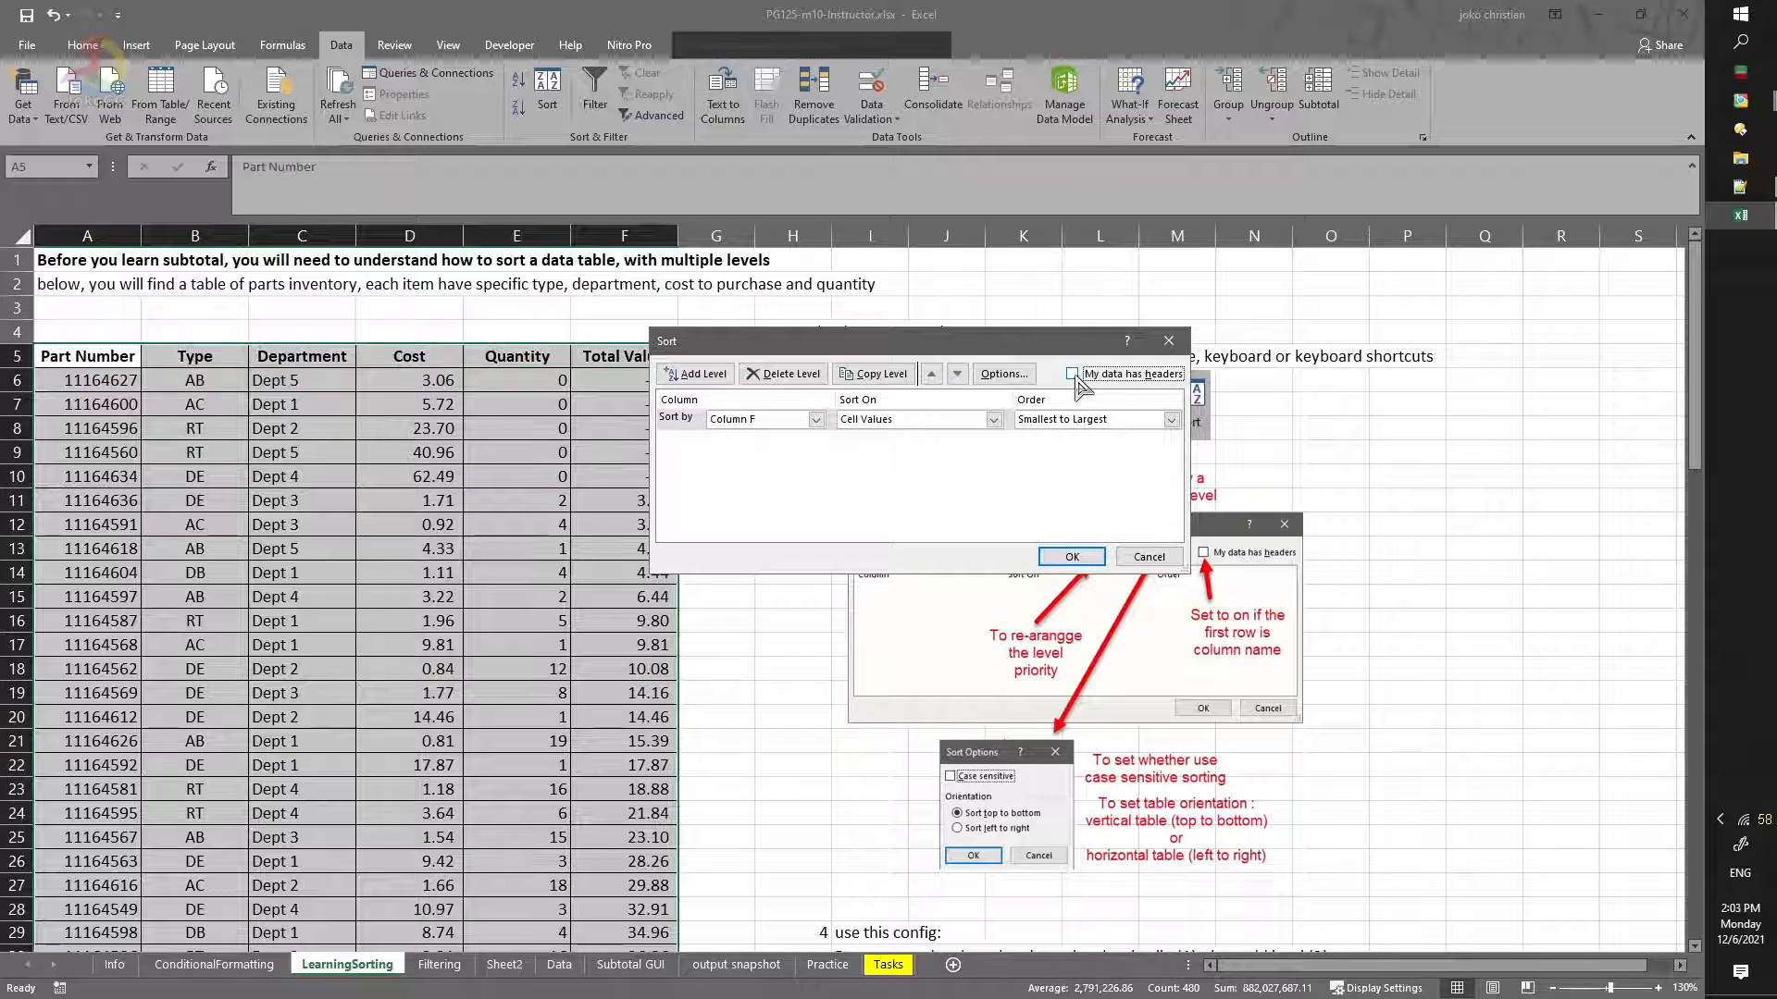
{"action": "left_click", "coordinate": [1074, 375]}
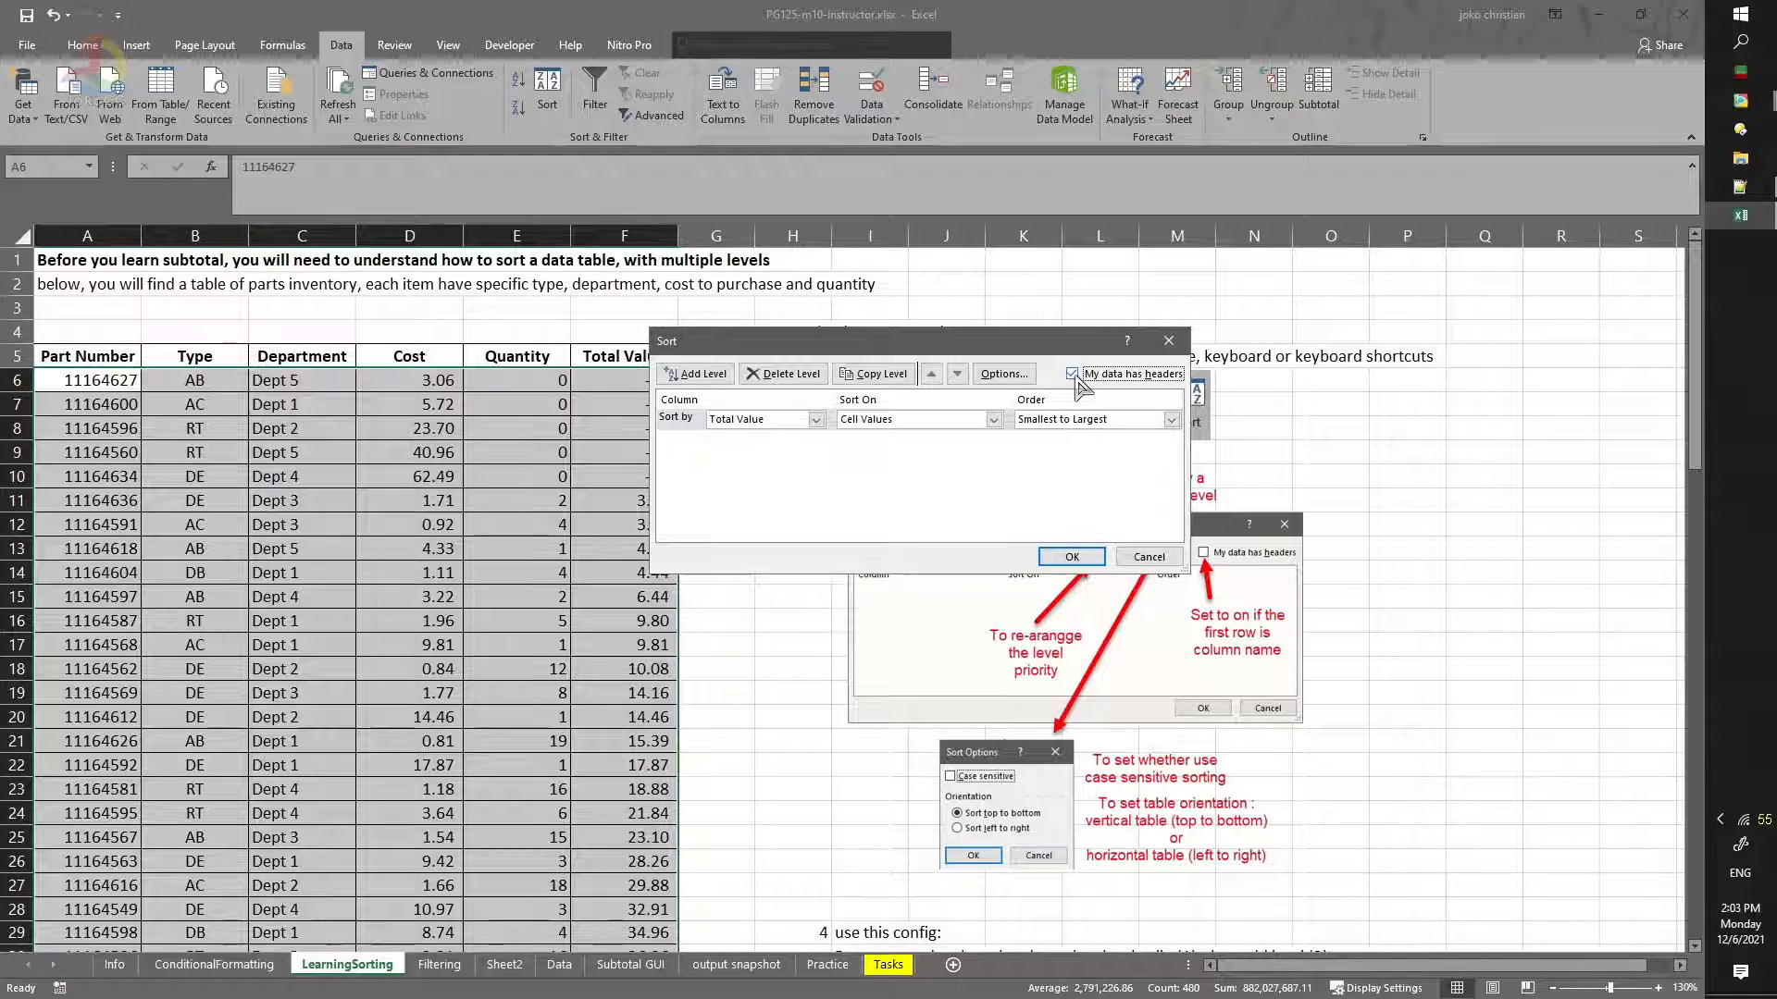
{"action": "left_click", "coordinate": [1074, 375]}
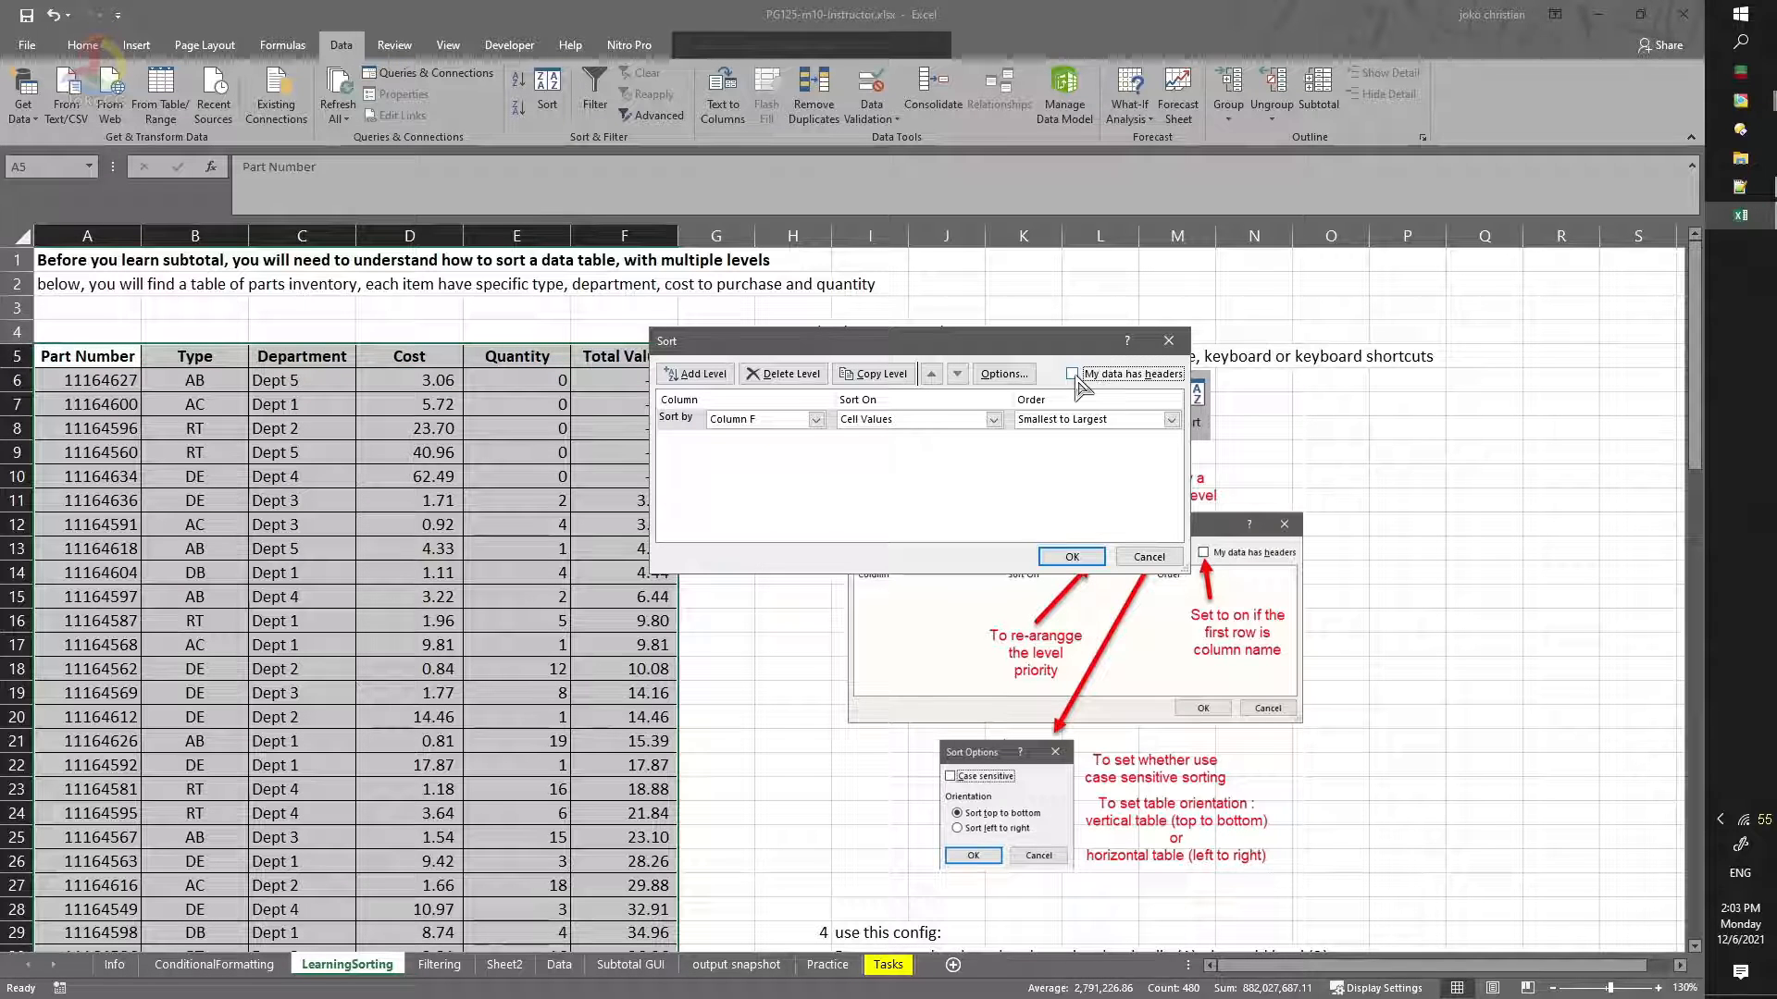
{"action": "left_click", "coordinate": [1073, 375]}
{"action": "left_click", "coordinate": [1073, 375]}
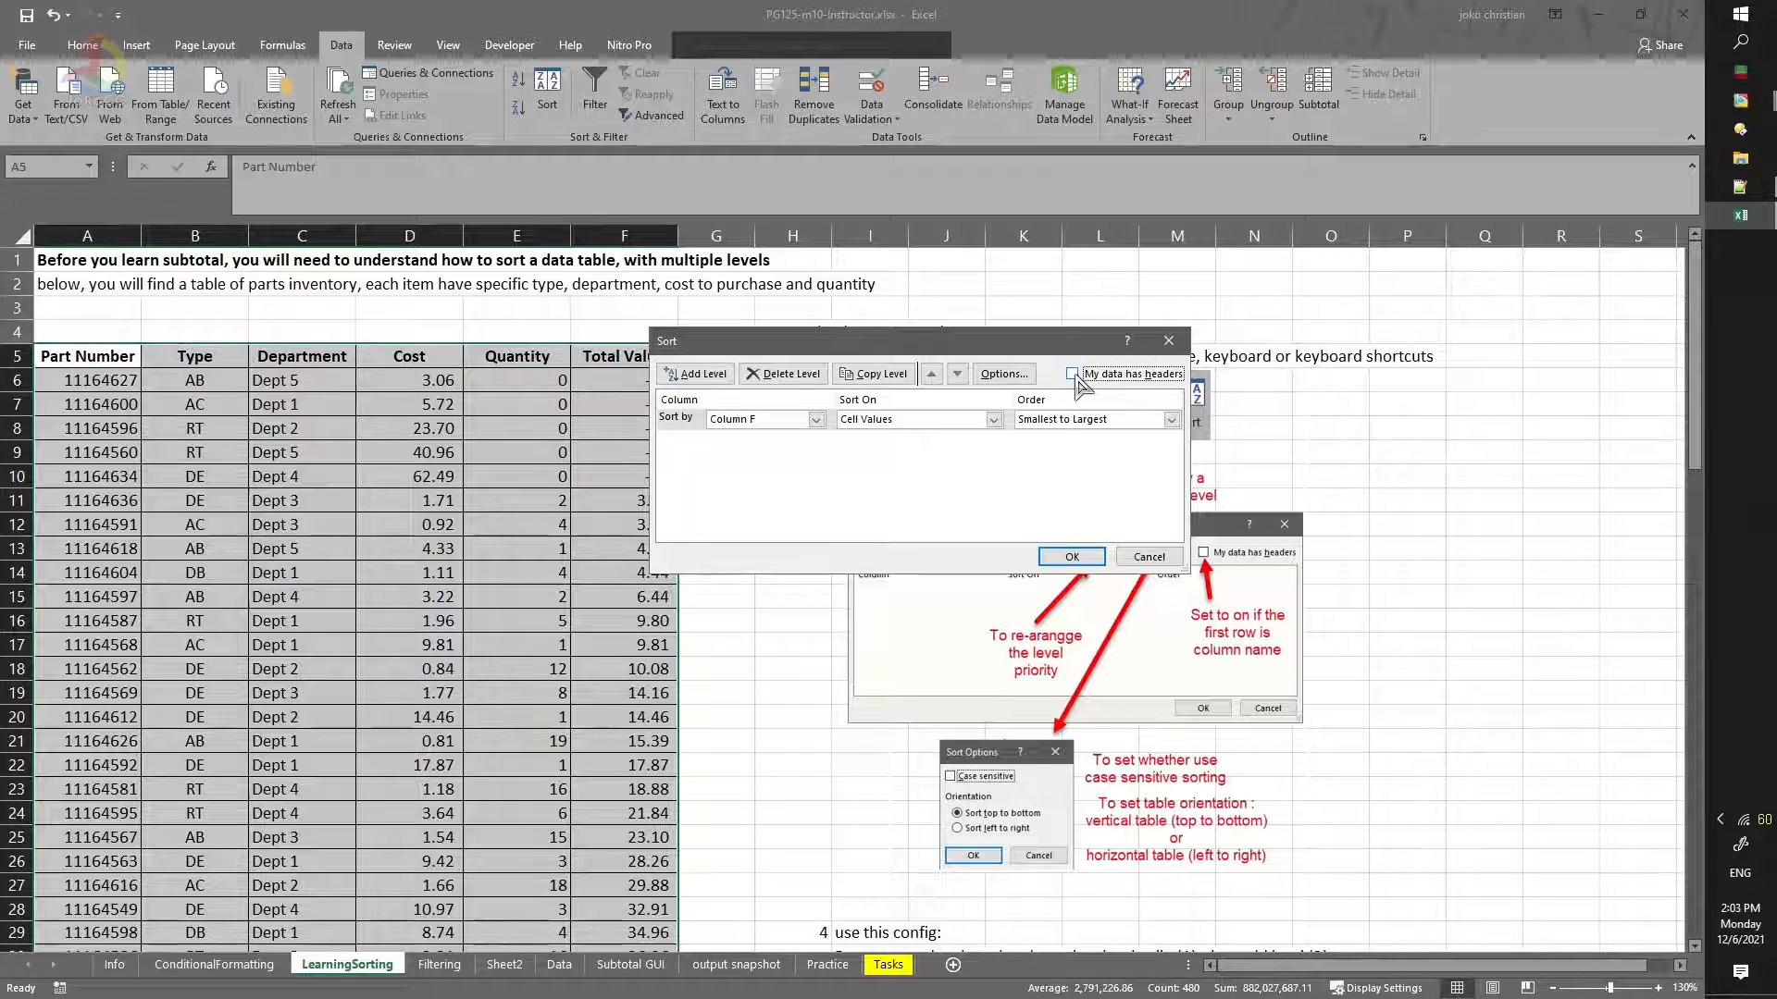
{"action": "left_click", "coordinate": [1073, 375]}
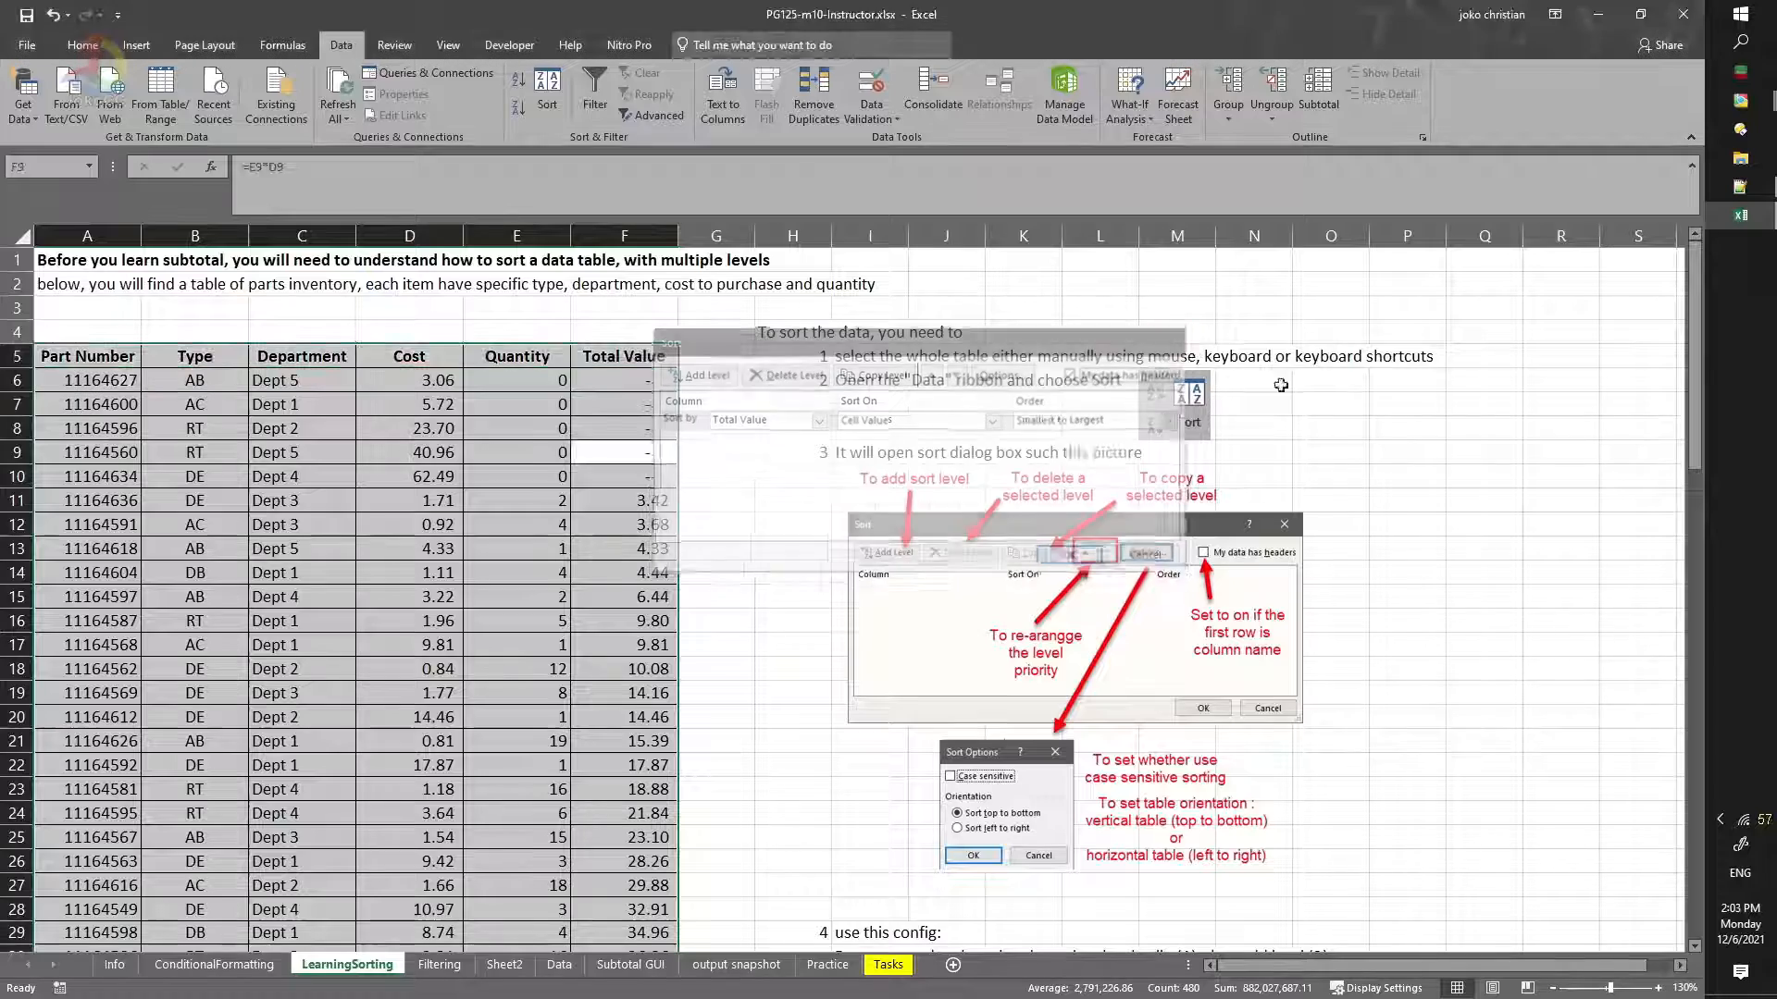
Step: Sort the whole table by Type on cell values in A to Z order using the Sort dialog
{"action": "scroll", "coordinate": [1281, 385], "scroll_direction": "down", "scroll_amount": 9}
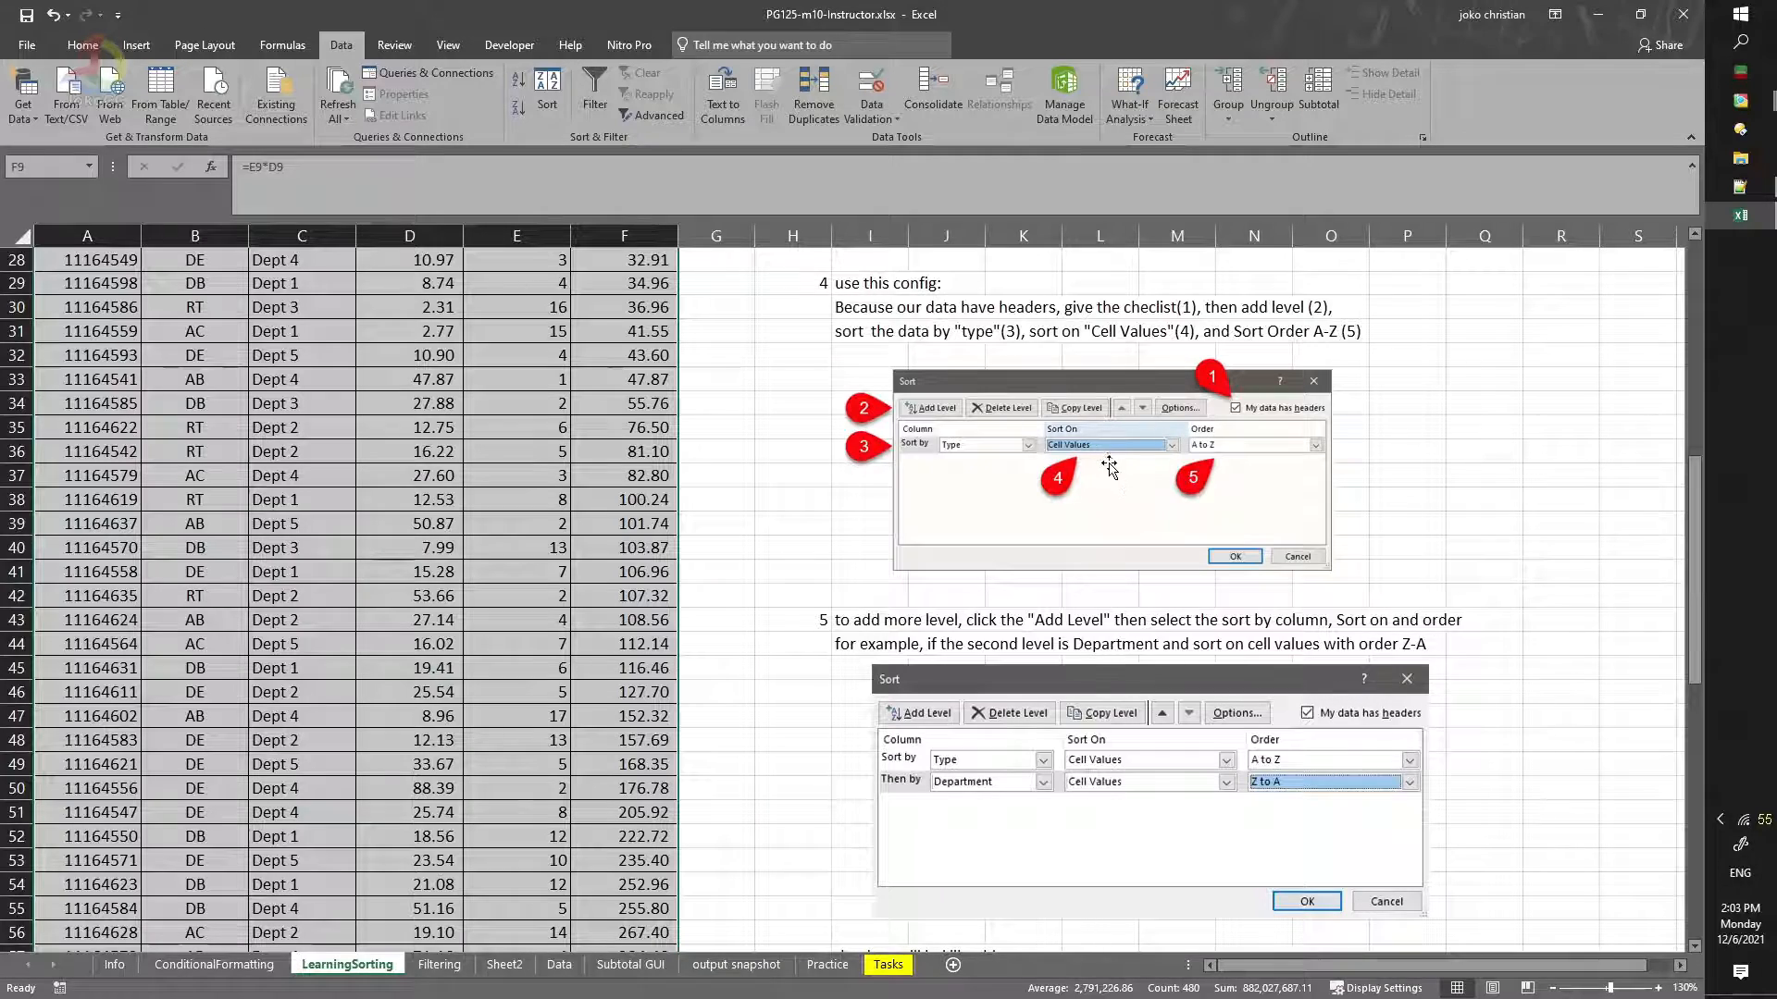
{"action": "scroll", "coordinate": [731, 519], "scroll_direction": "up", "scroll_amount": 8}
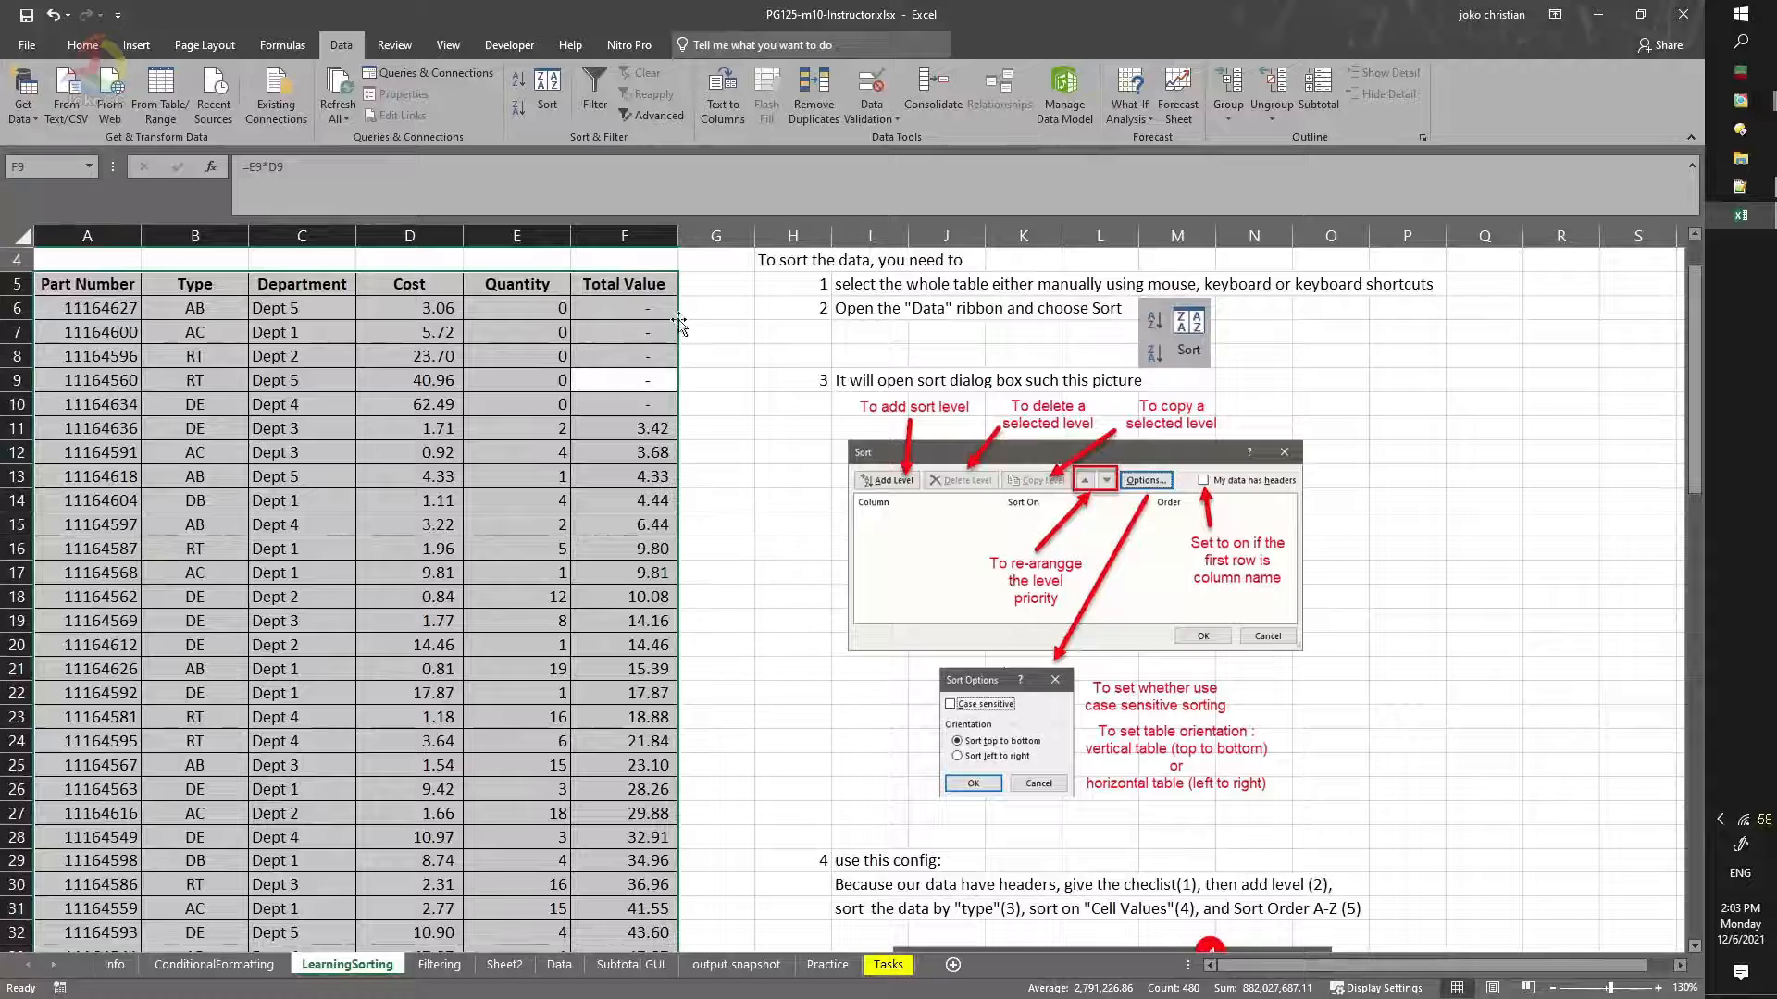
{"action": "left_click", "coordinate": [547, 93]}
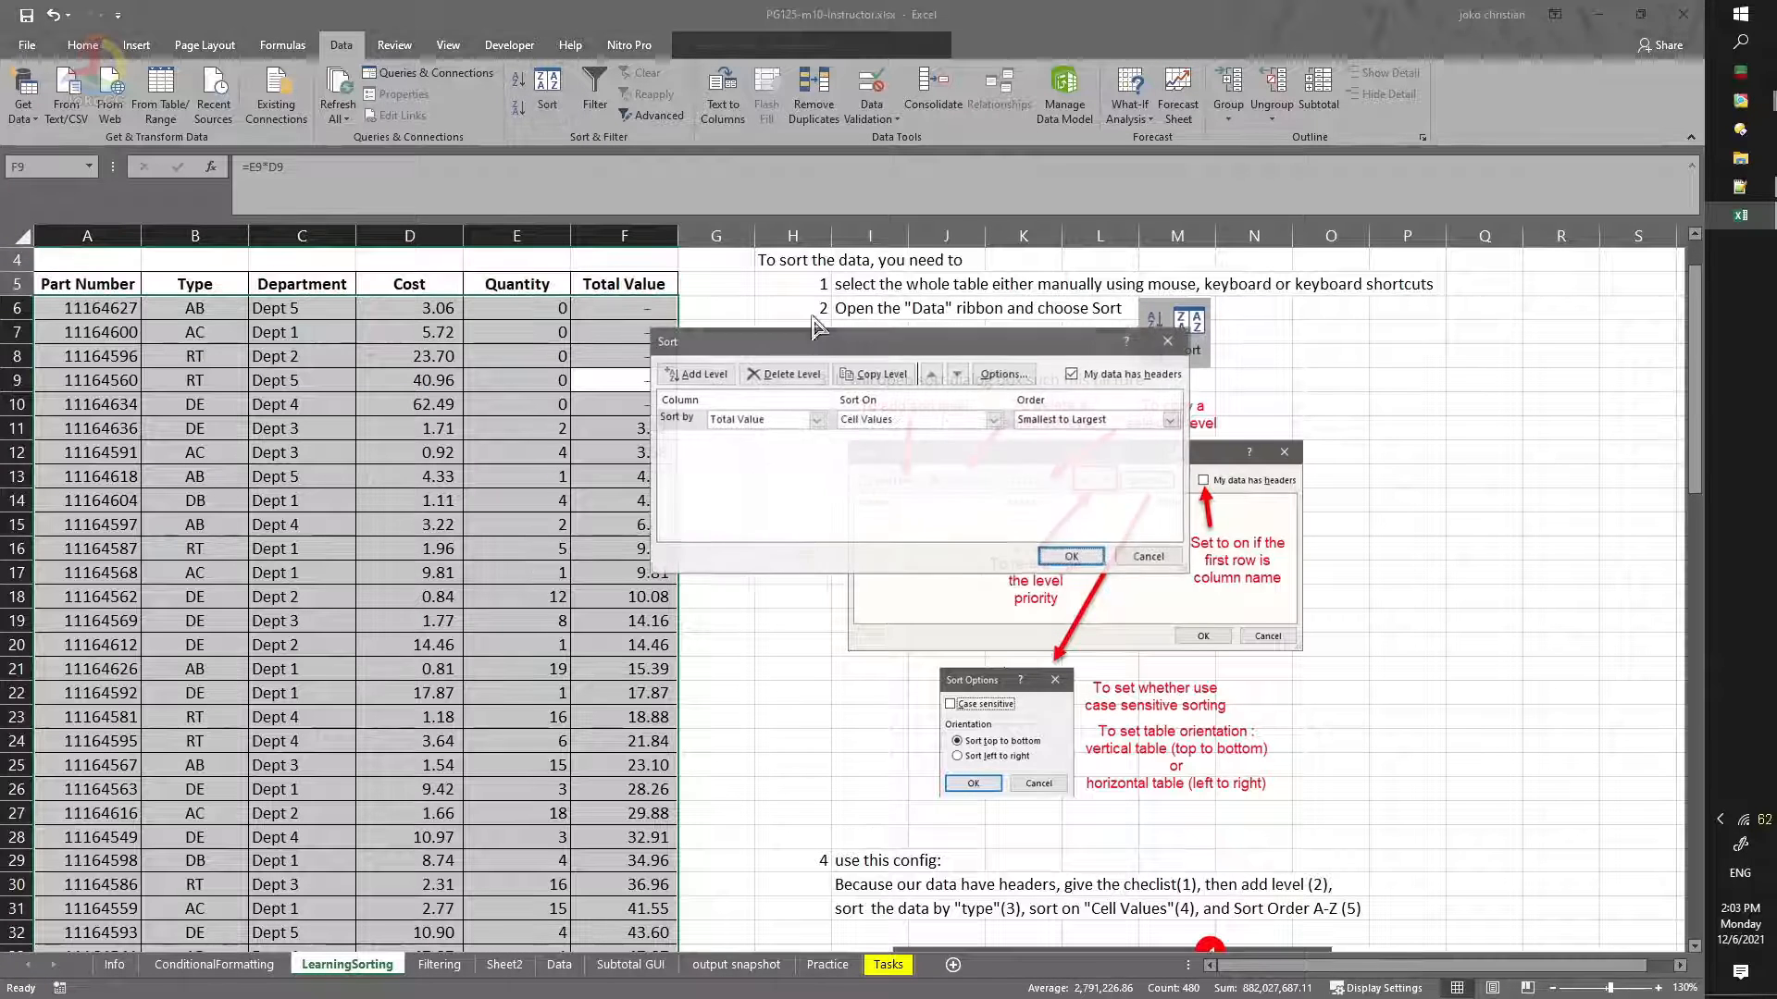
{"action": "left_click", "coordinate": [816, 419]}
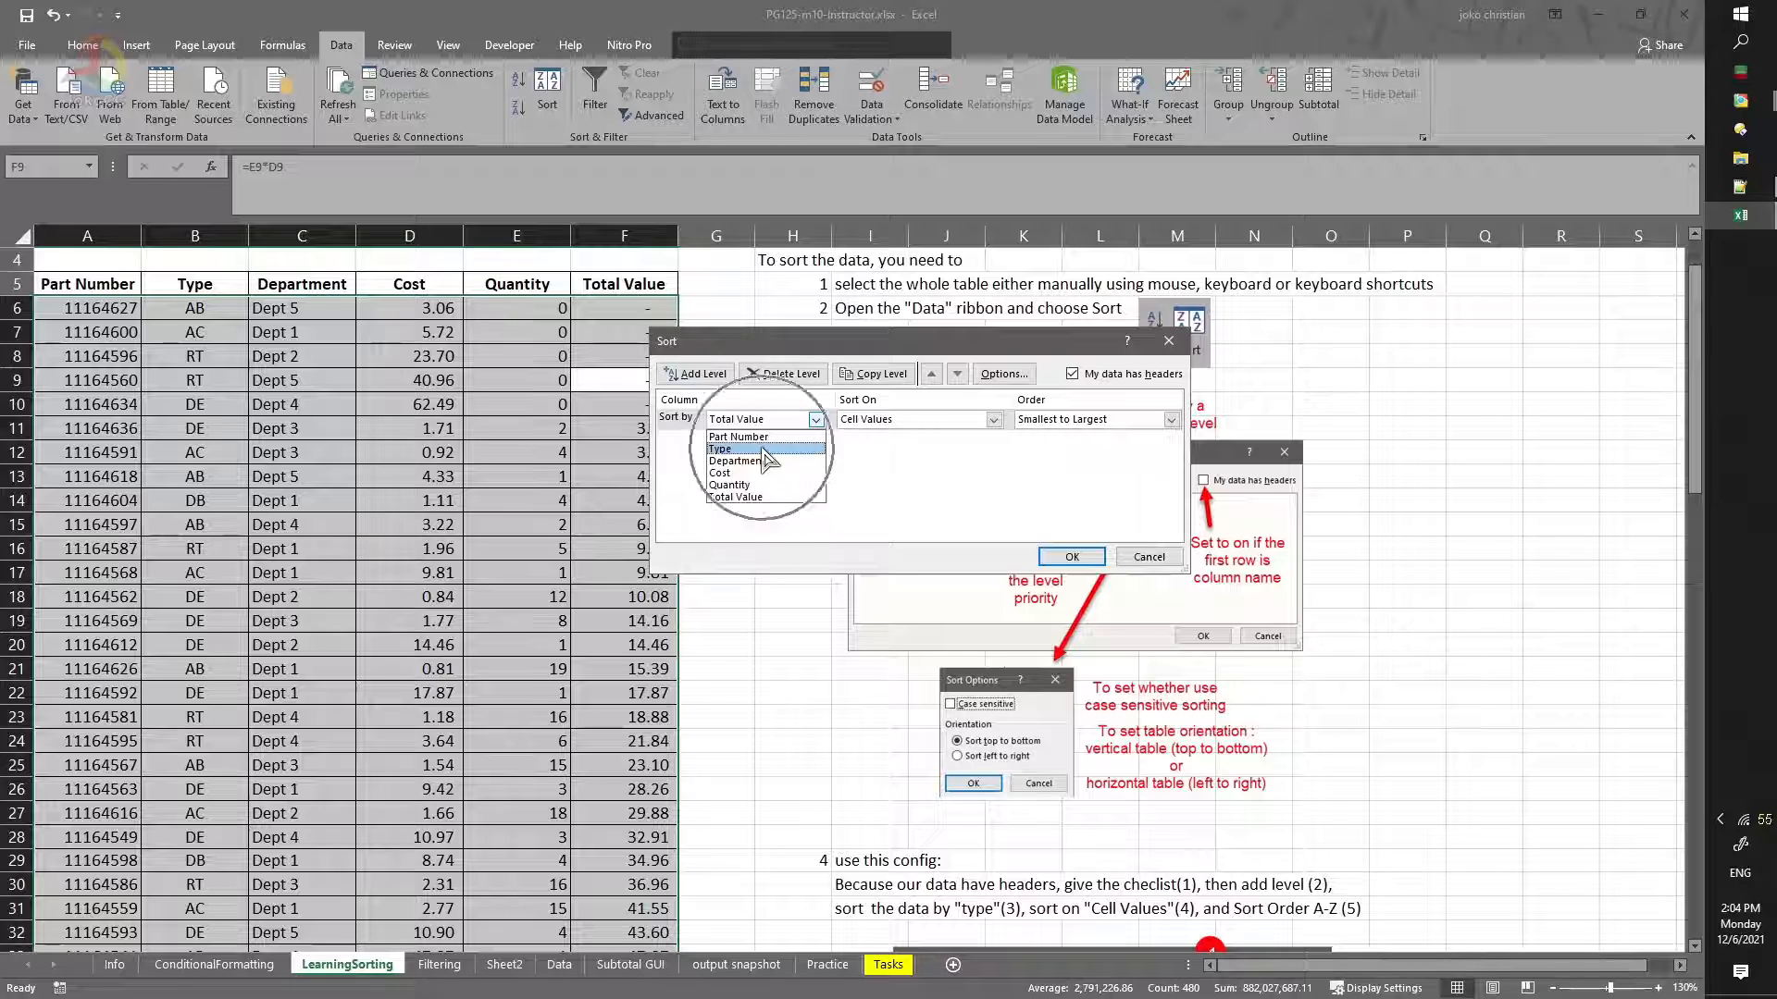
{"action": "left_click", "coordinate": [765, 449]}
{"action": "left_click", "coordinate": [929, 421]}
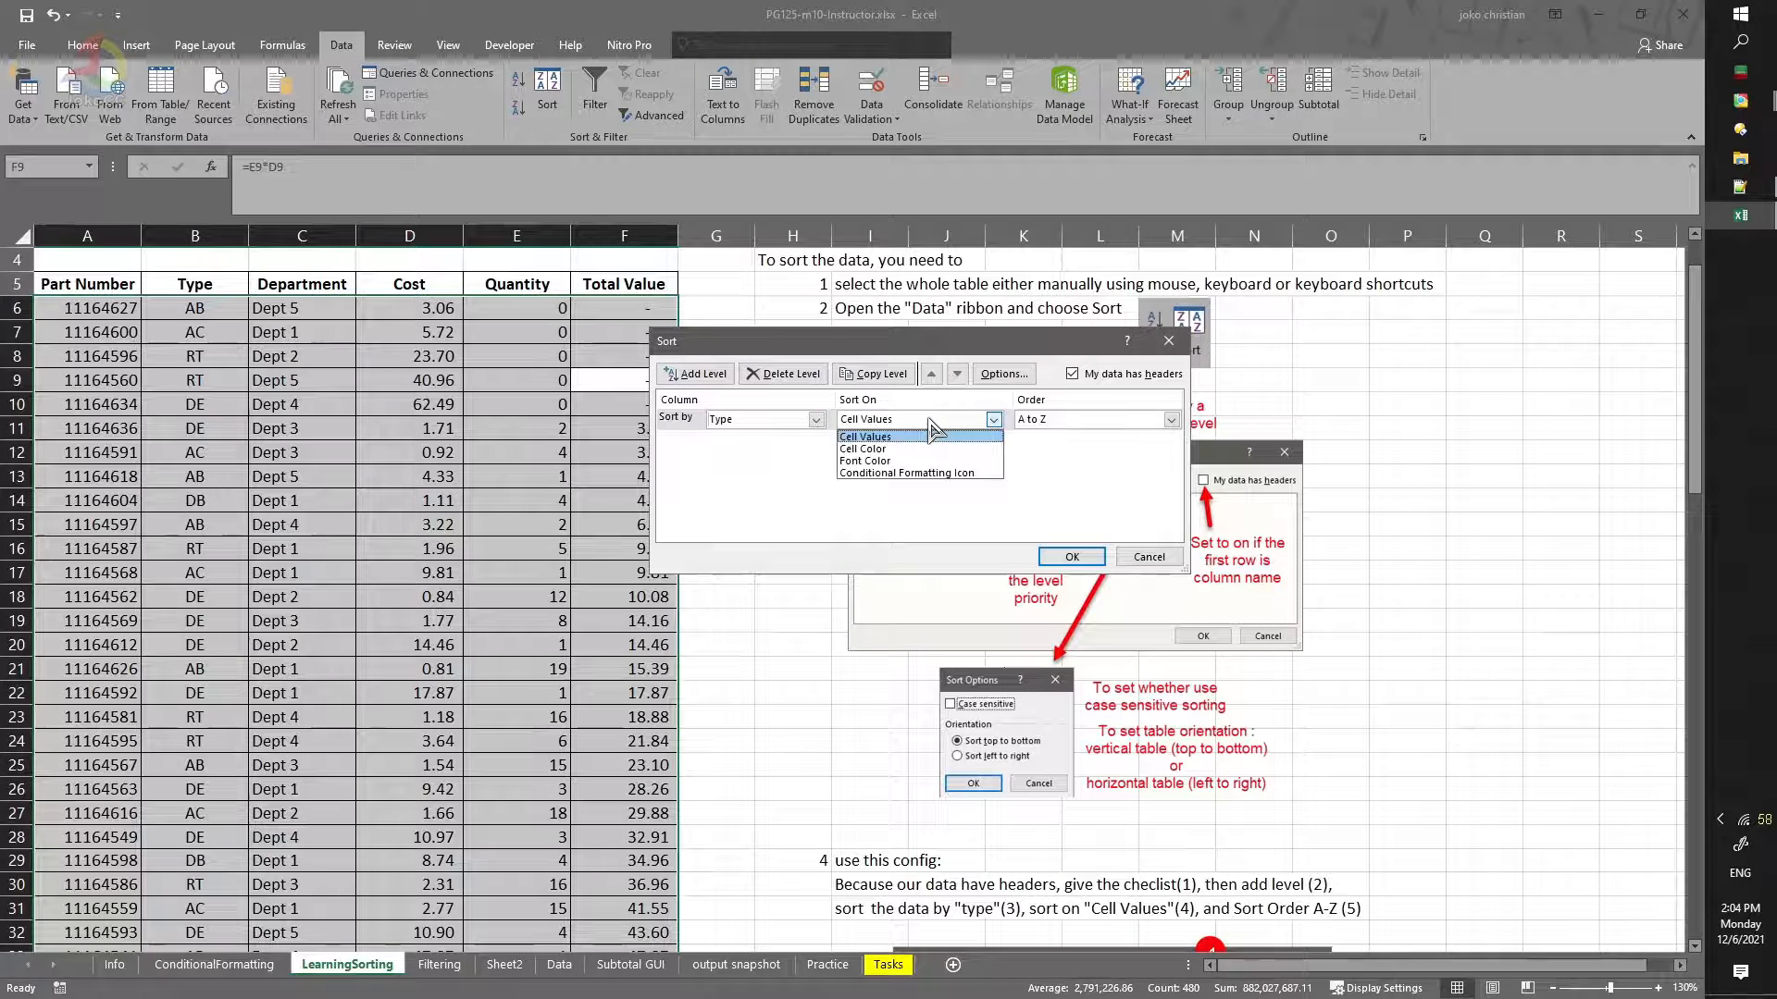
{"action": "left_click", "coordinate": [935, 436]}
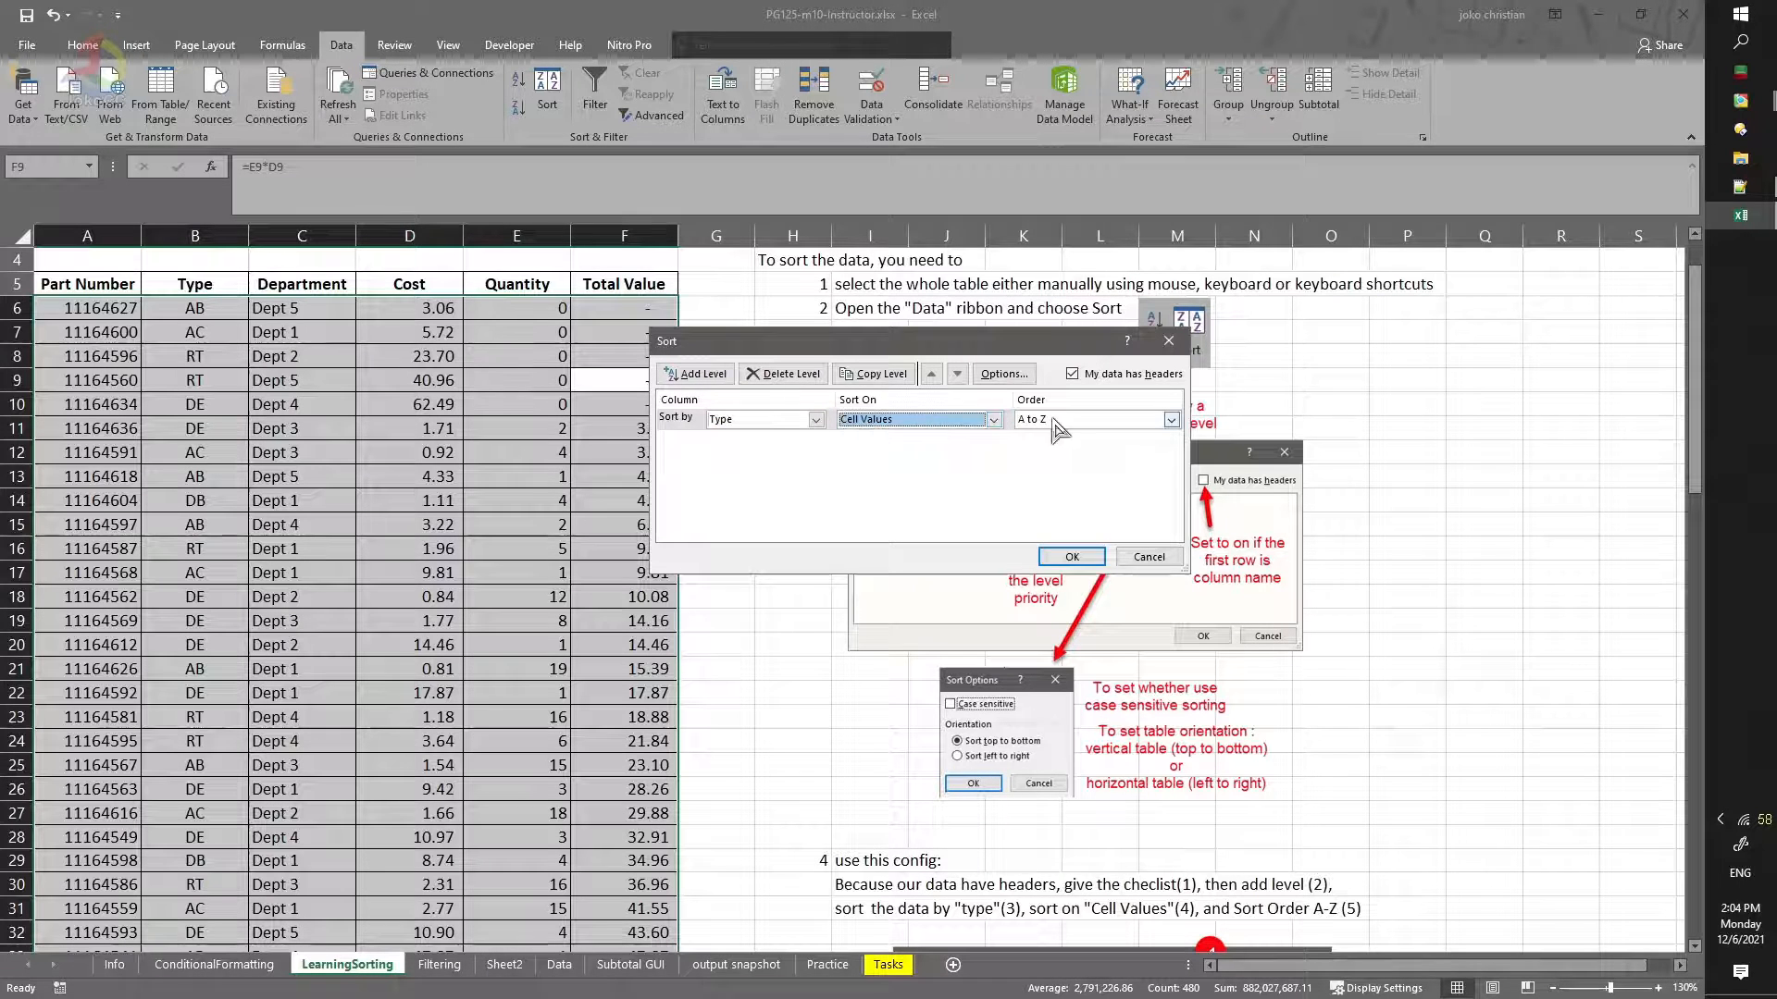
{"action": "left_click", "coordinate": [1071, 556]}
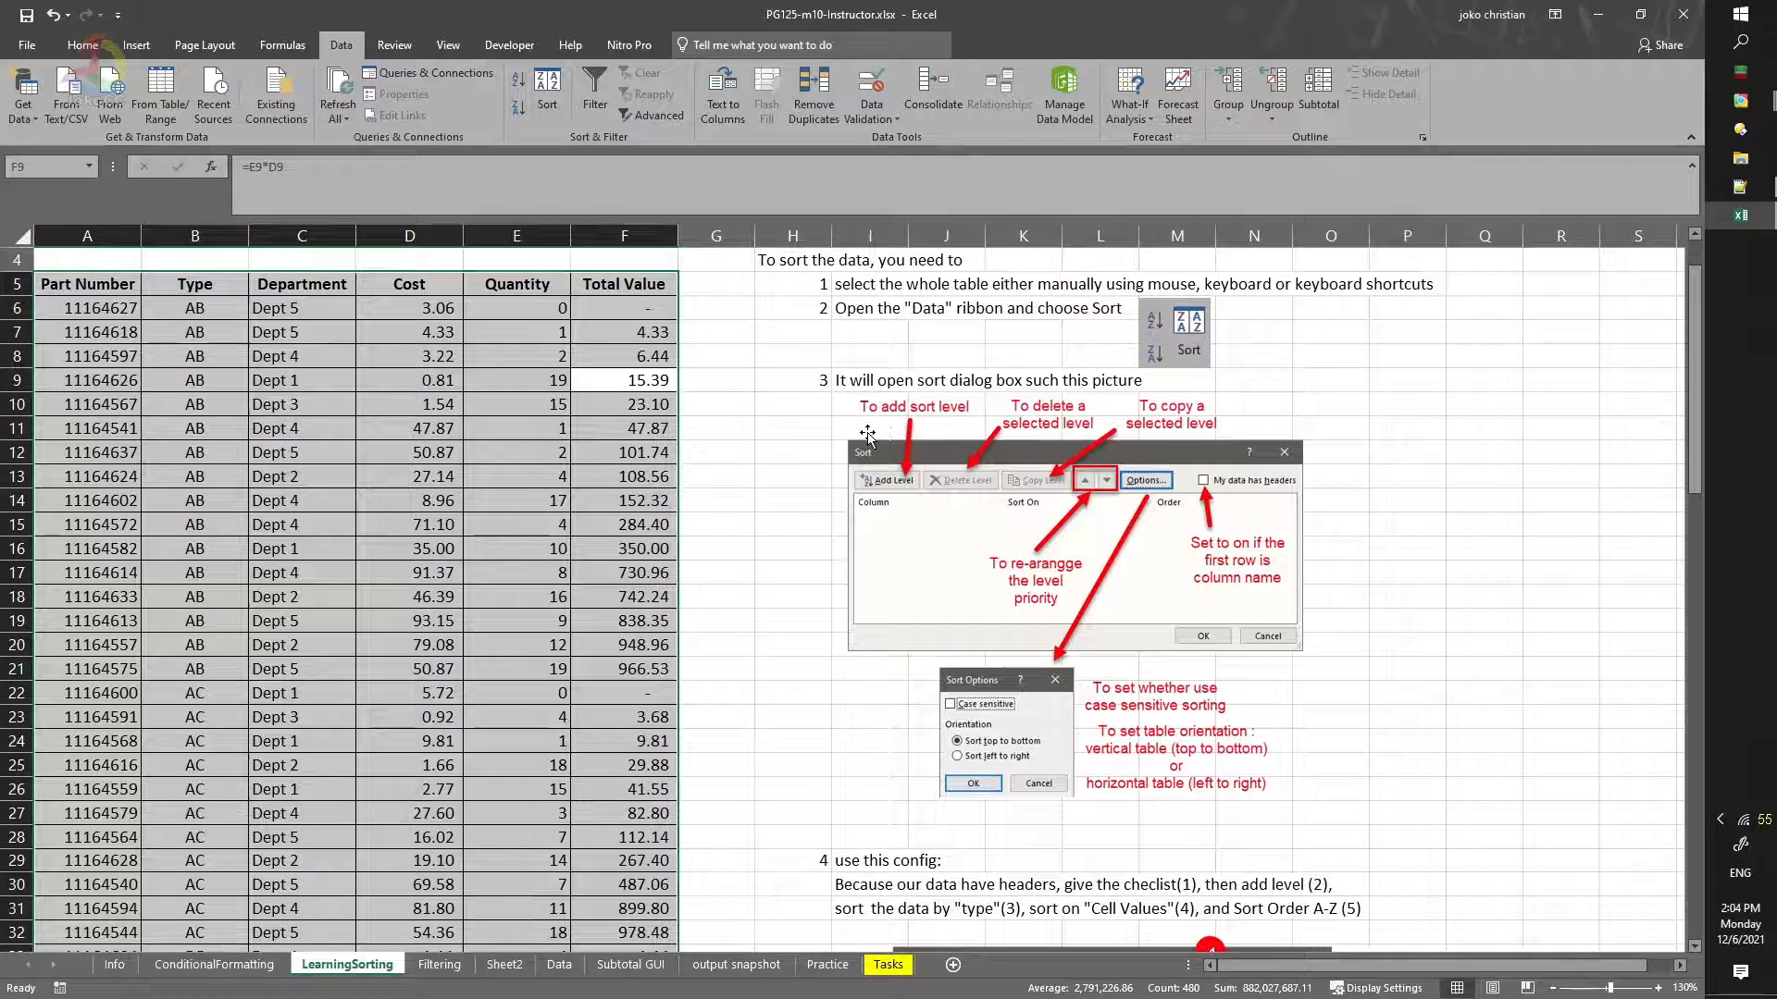
Step: Examine the Type column through the last row, checking where each type group begins and how the rows are grouped
{"action": "left_click", "coordinate": [213, 307]}
{"action": "scroll", "coordinate": [204, 573], "scroll_direction": "down", "scroll_amount": 1}
{"action": "left_click", "coordinate": [206, 620]}
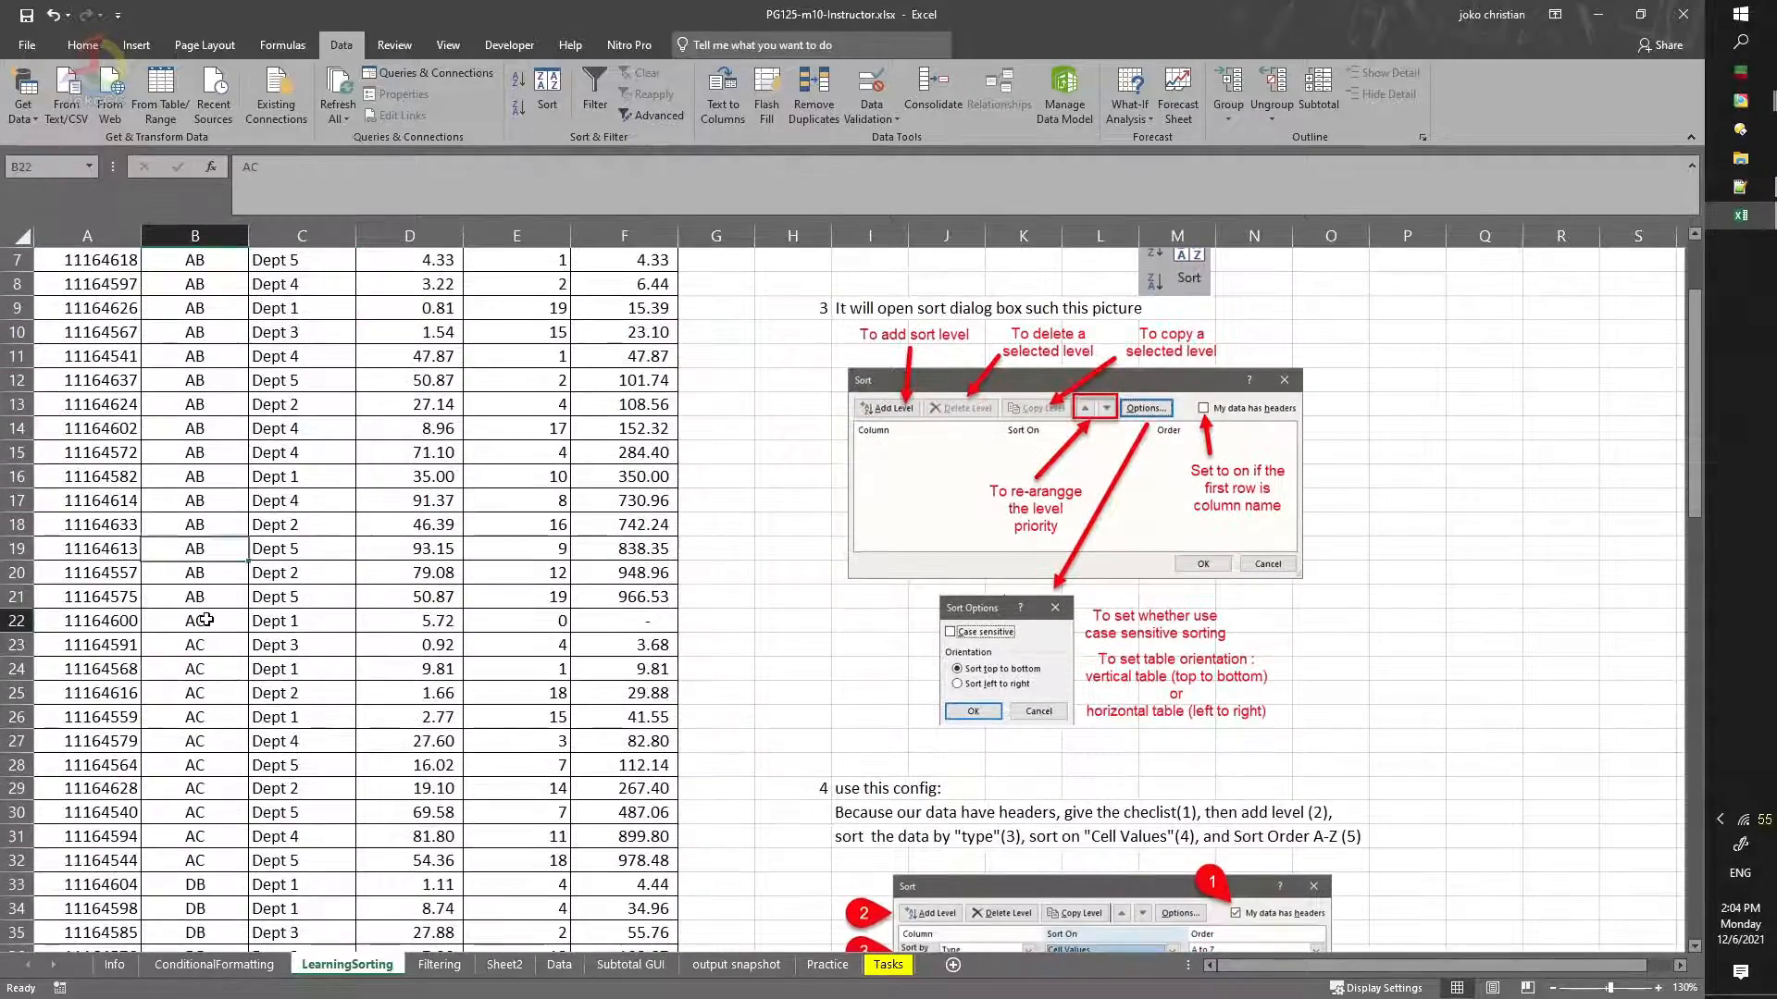
{"action": "scroll", "coordinate": [209, 638], "scroll_direction": "down", "scroll_amount": 3}
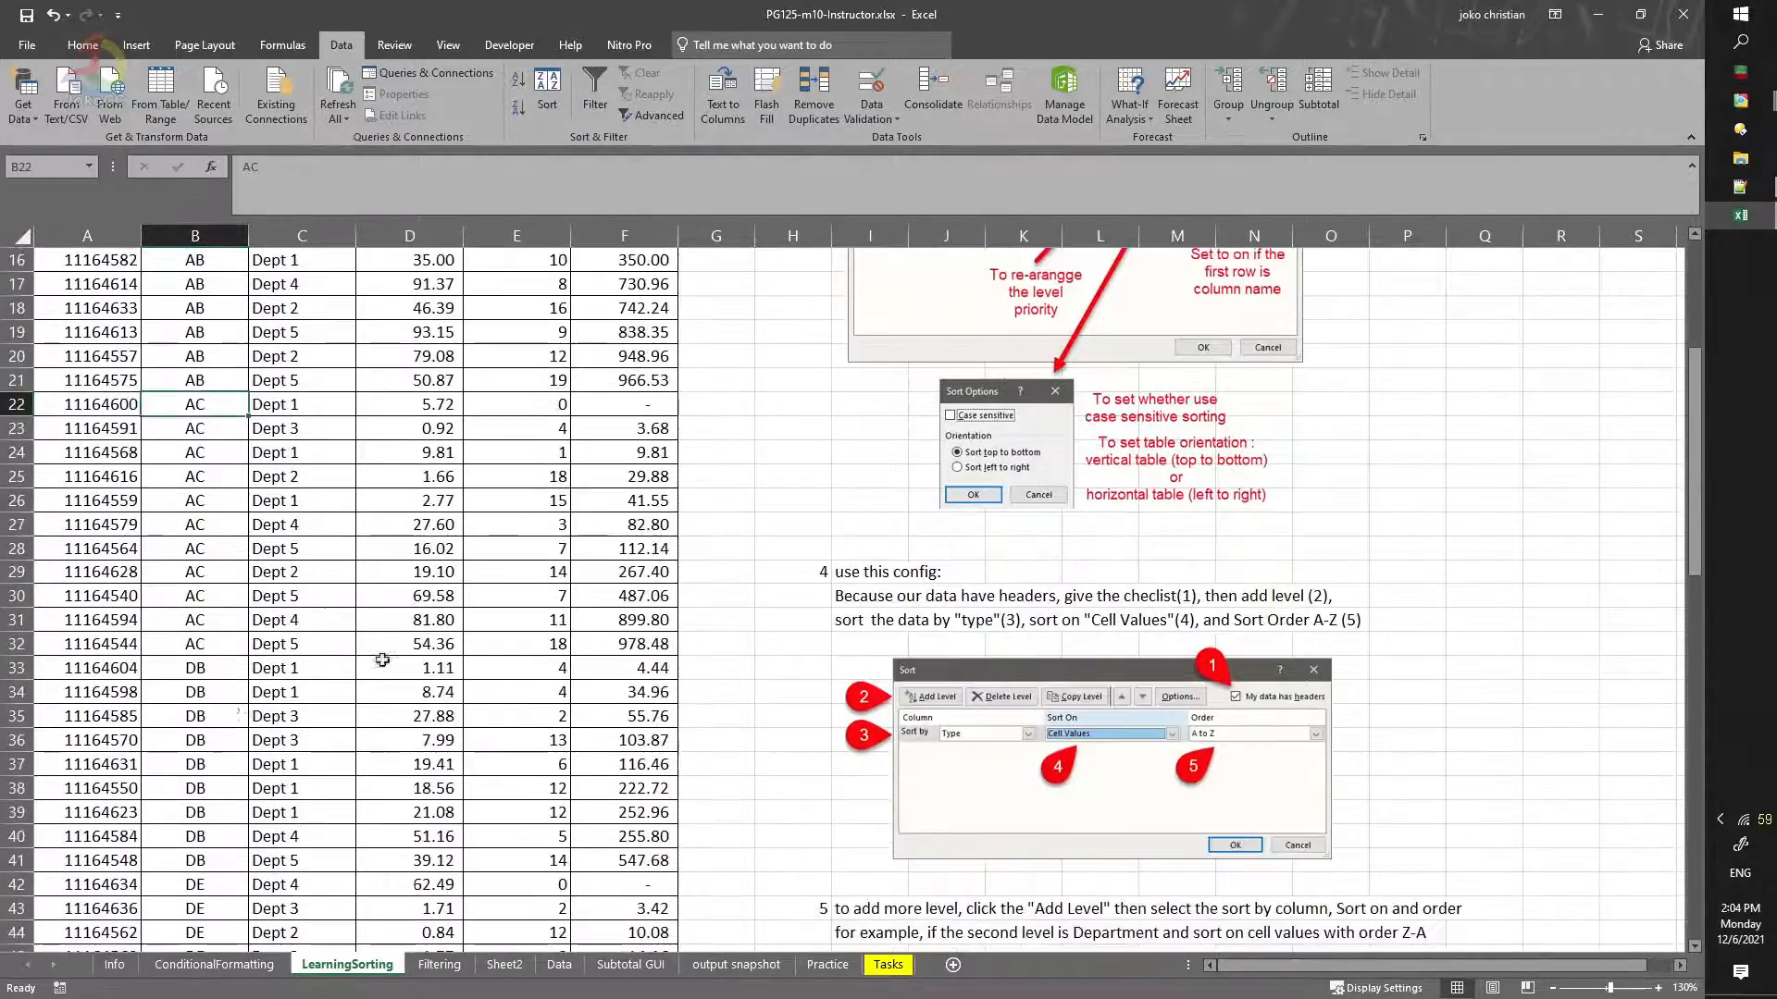
{"action": "left_click", "coordinate": [226, 678]}
{"action": "scroll", "coordinate": [259, 685], "scroll_direction": "down", "scroll_amount": 3}
{"action": "left_click", "coordinate": [201, 673]}
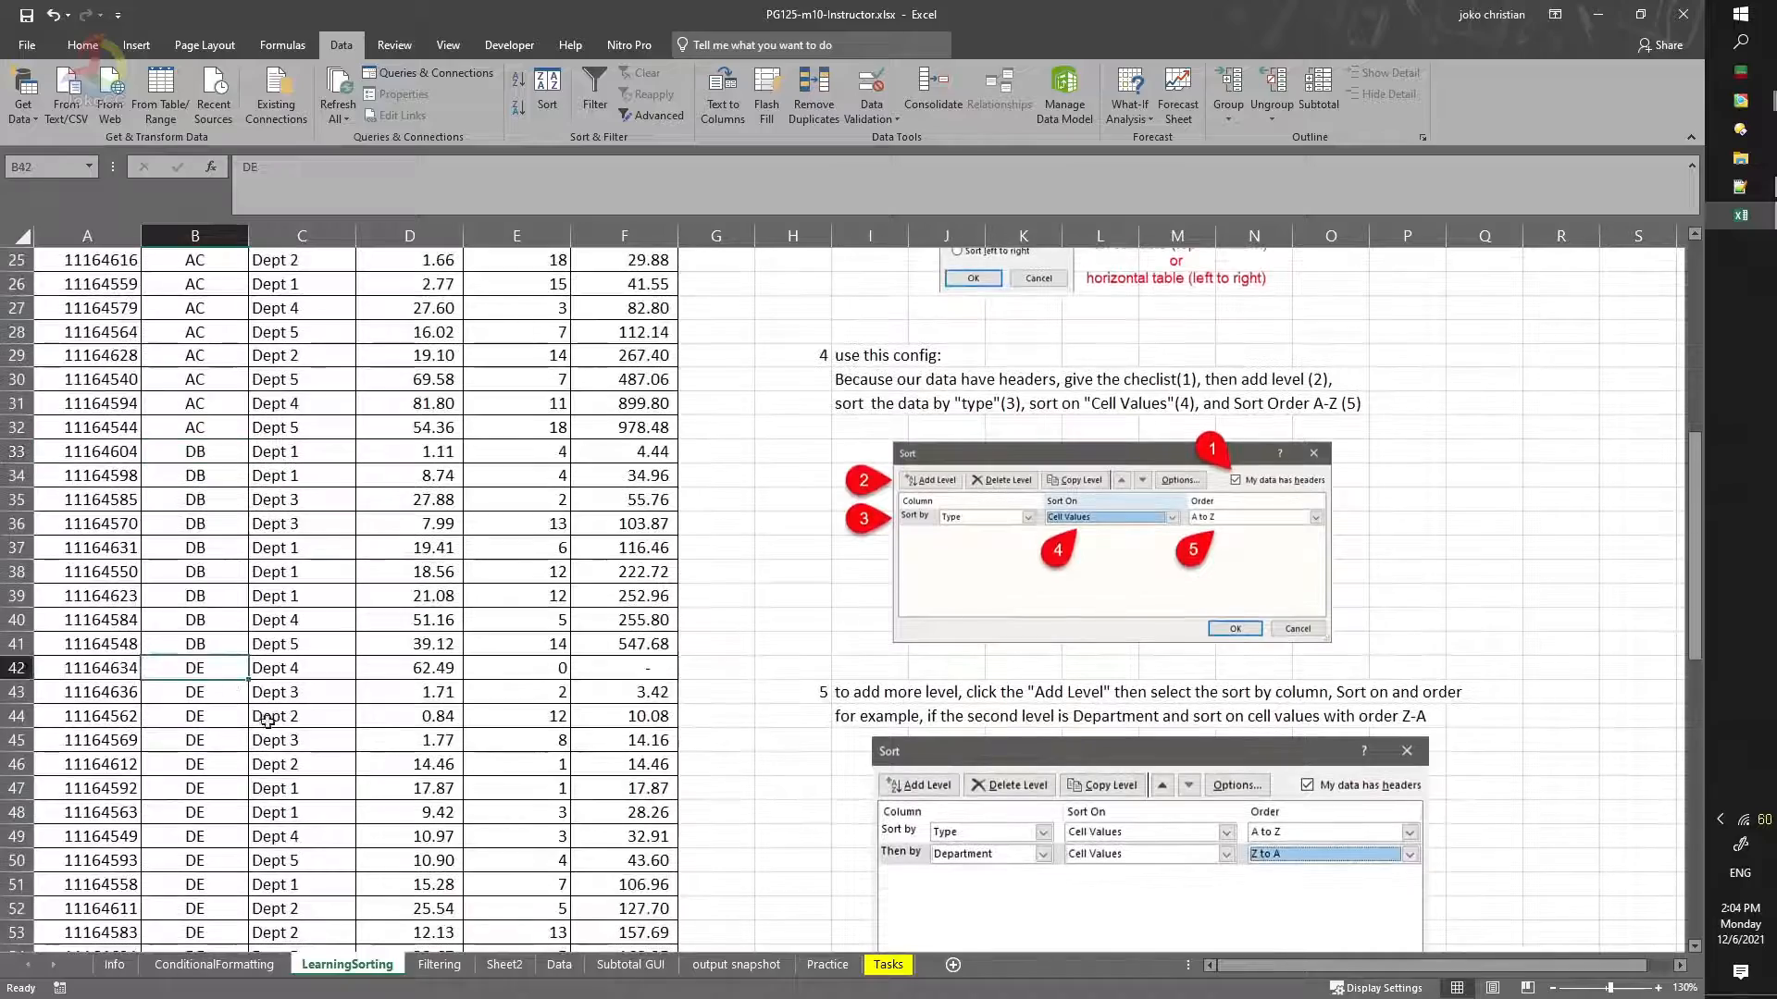
{"action": "scroll", "coordinate": [267, 722], "scroll_direction": "down", "scroll_amount": 2}
{"action": "scroll", "coordinate": [250, 772], "scroll_direction": "down", "scroll_amount": 6}
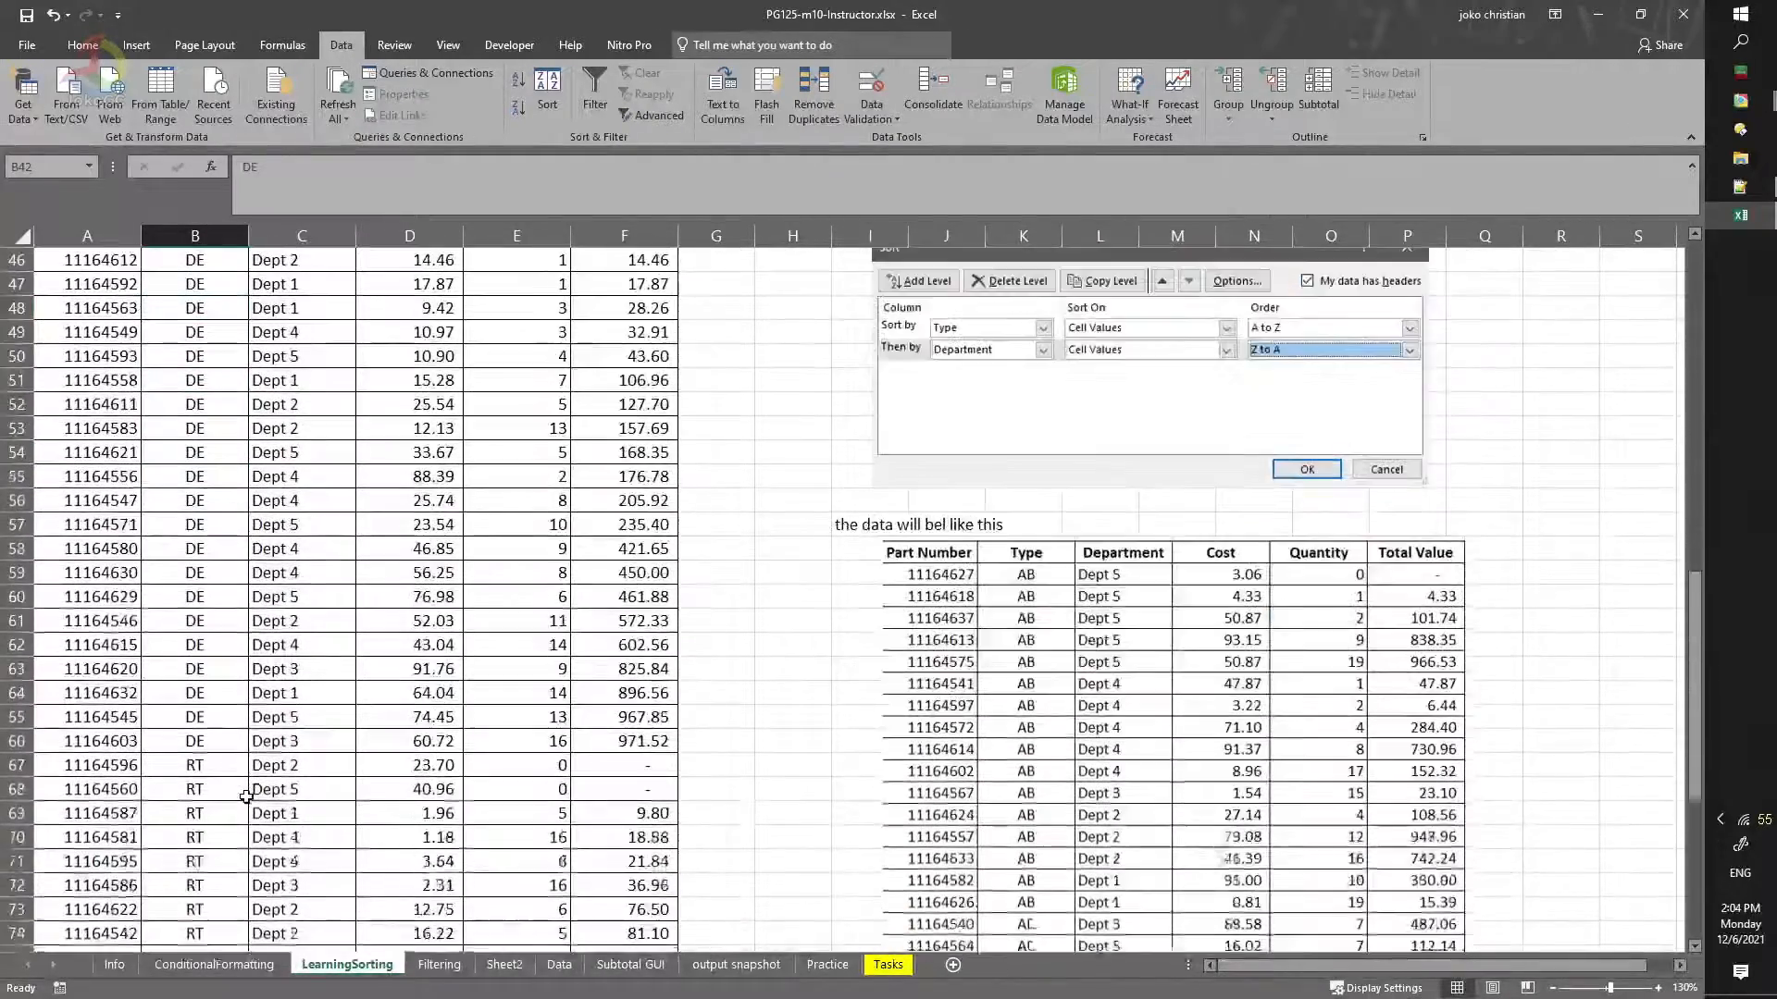
{"action": "left_click", "coordinate": [235, 752]}
{"action": "scroll", "coordinate": [241, 846], "scroll_direction": "down", "scroll_amount": 4}
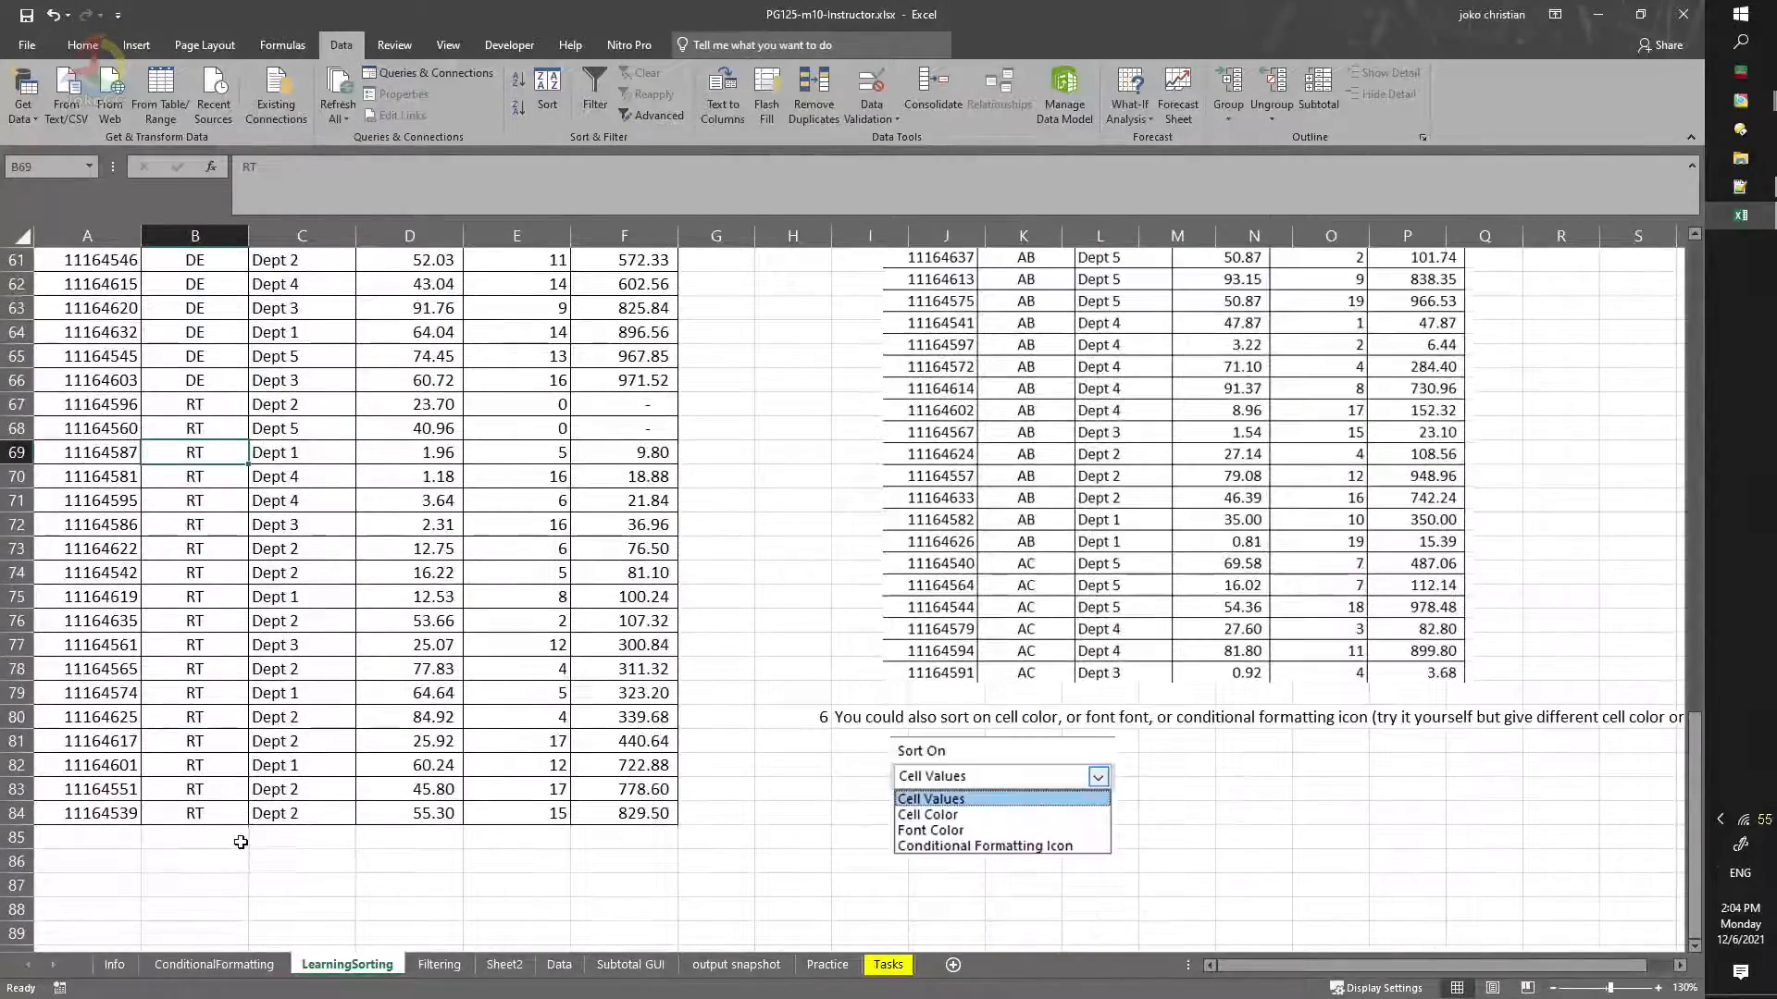
{"action": "scroll", "coordinate": [240, 842], "scroll_direction": "up", "scroll_amount": 5}
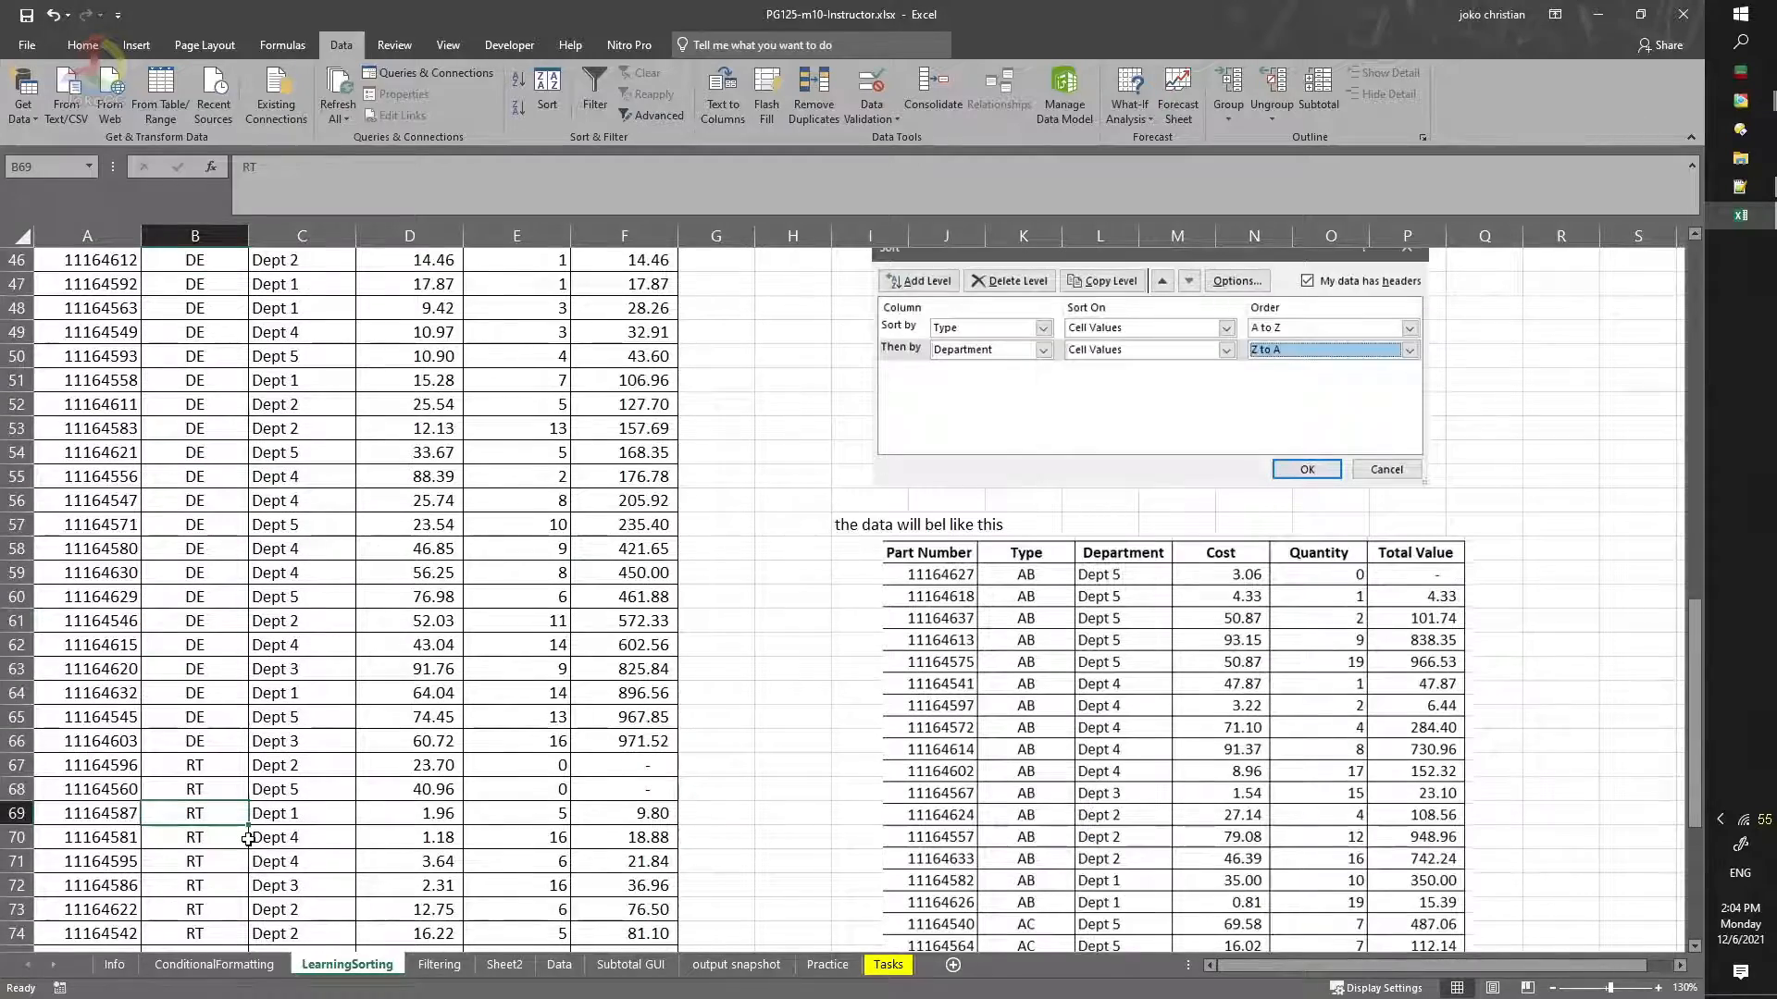
{"action": "scroll", "coordinate": [248, 838], "scroll_direction": "up", "scroll_amount": 7}
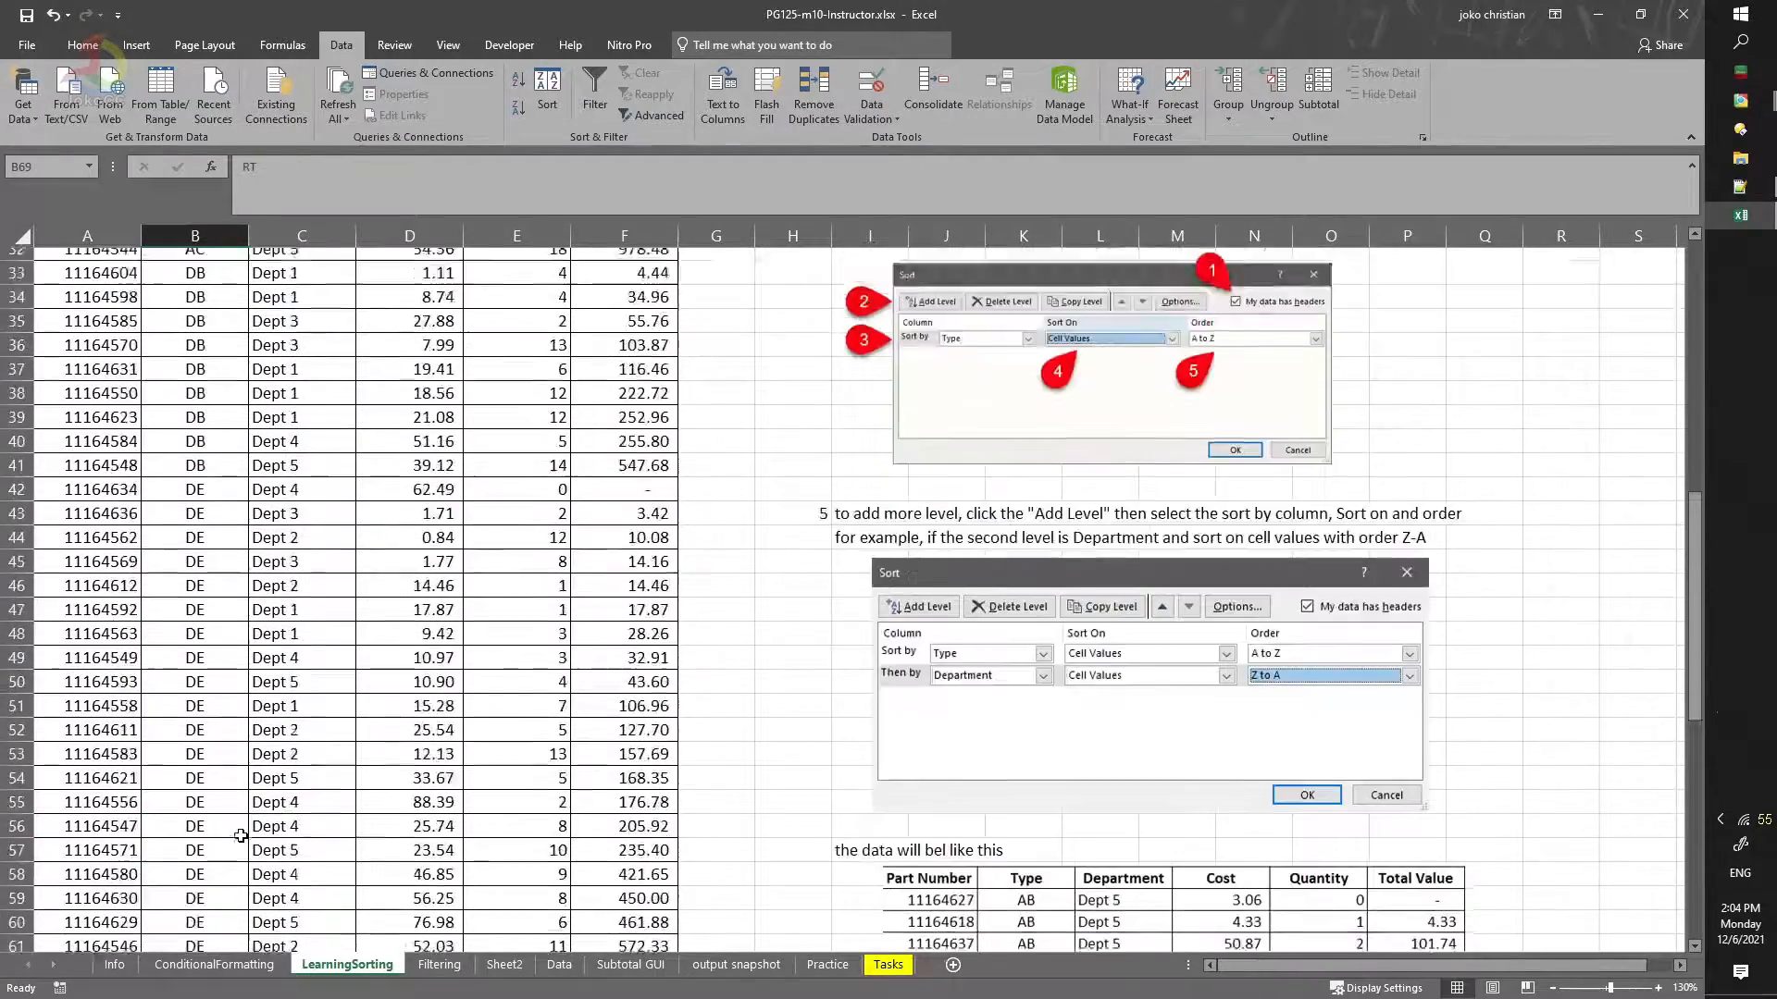
{"action": "scroll", "coordinate": [274, 556], "scroll_direction": "up", "scroll_amount": 8}
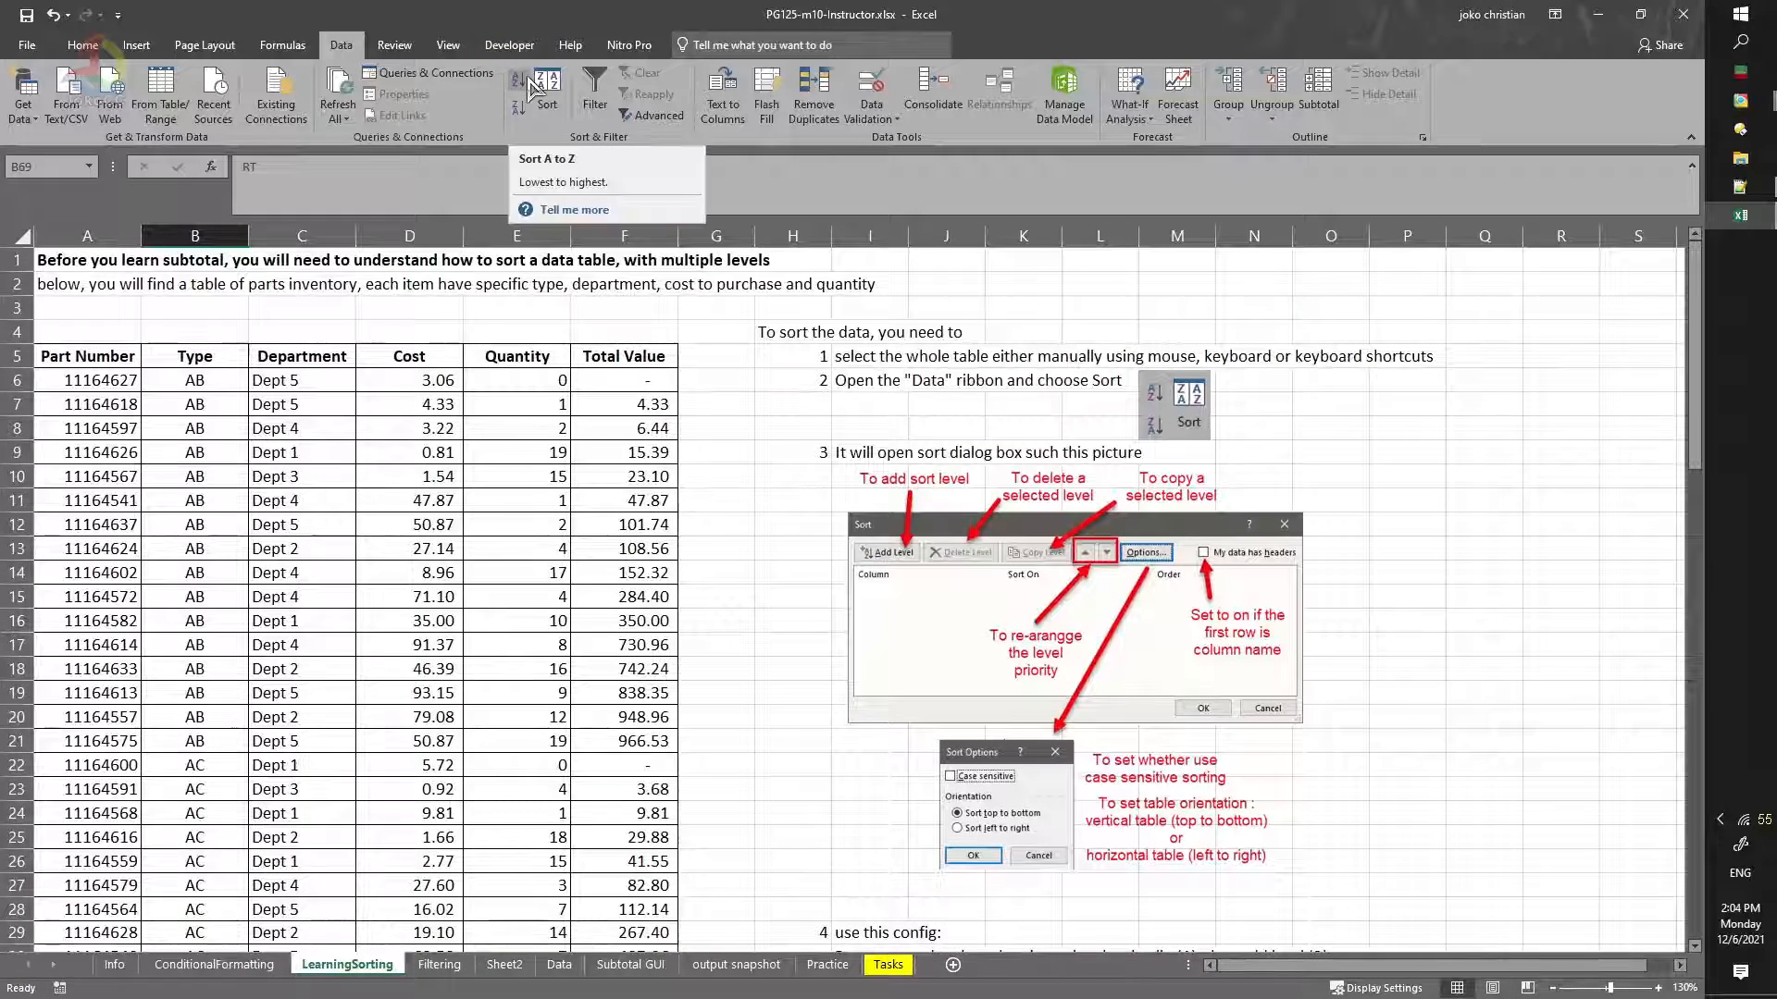
Step: Add Department as a second sort level below Type for the whole table, on cell values from A to Z, and apply the sort
{"action": "left_click", "coordinate": [206, 405]}
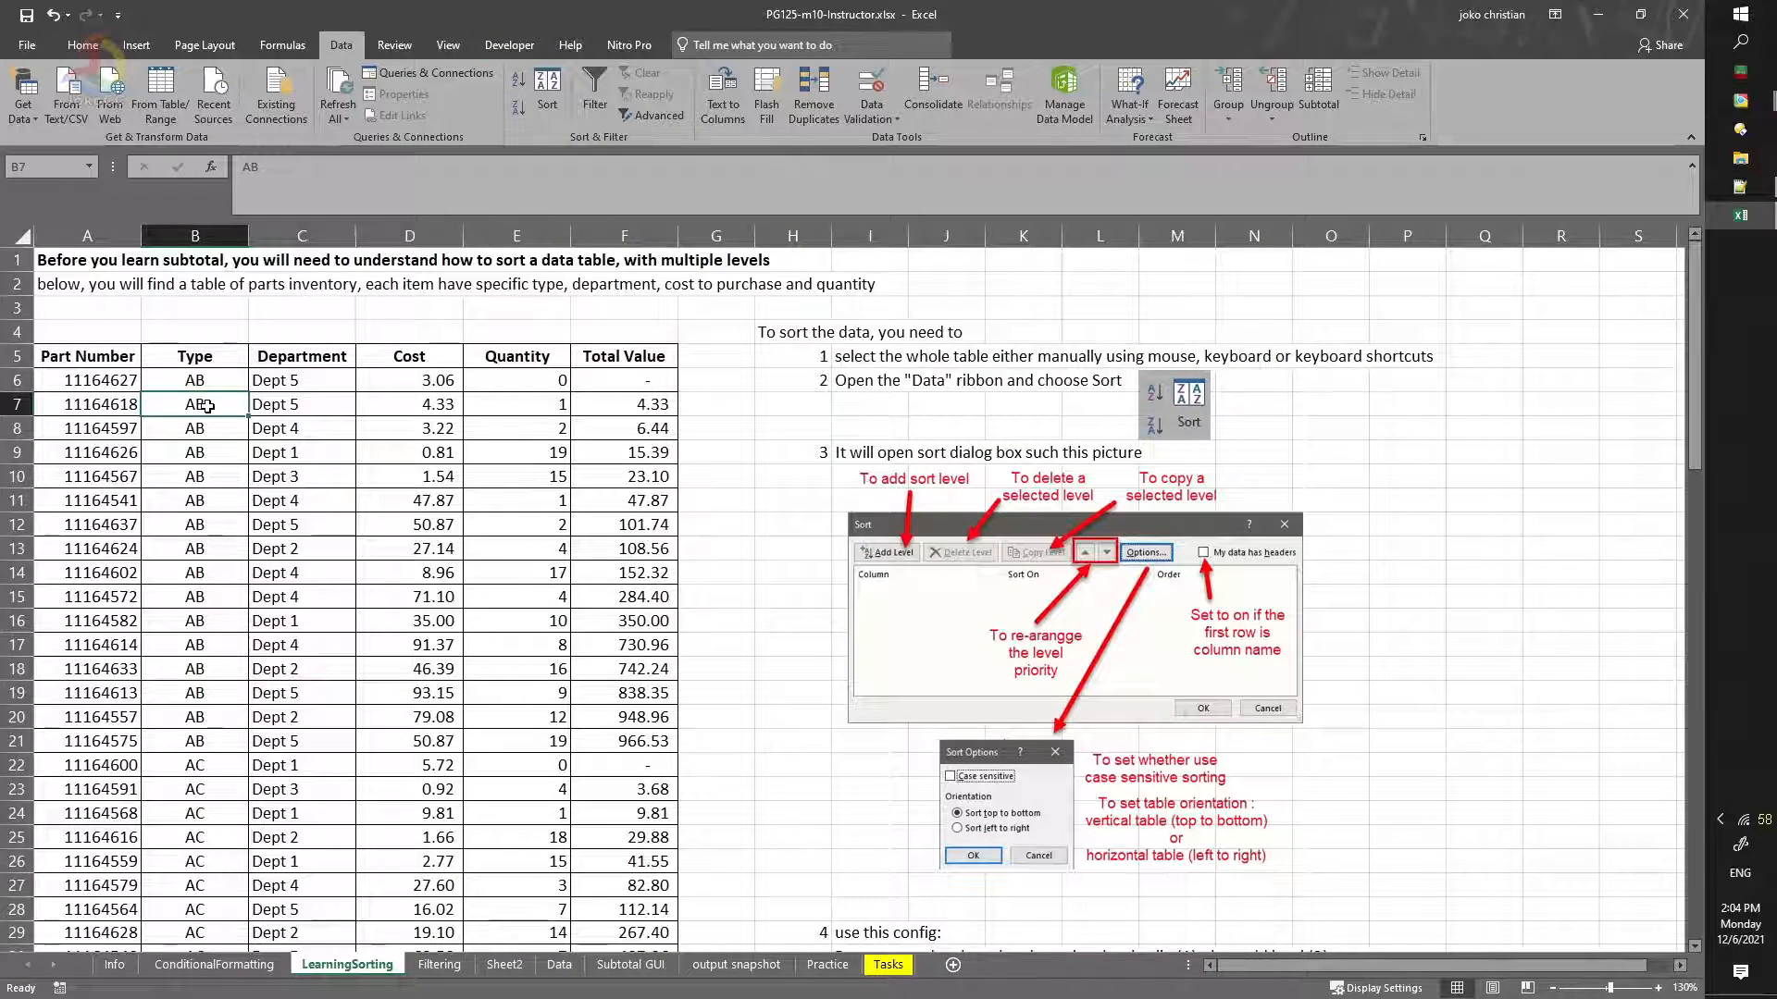
{"action": "key", "text": "ctrl+a"}
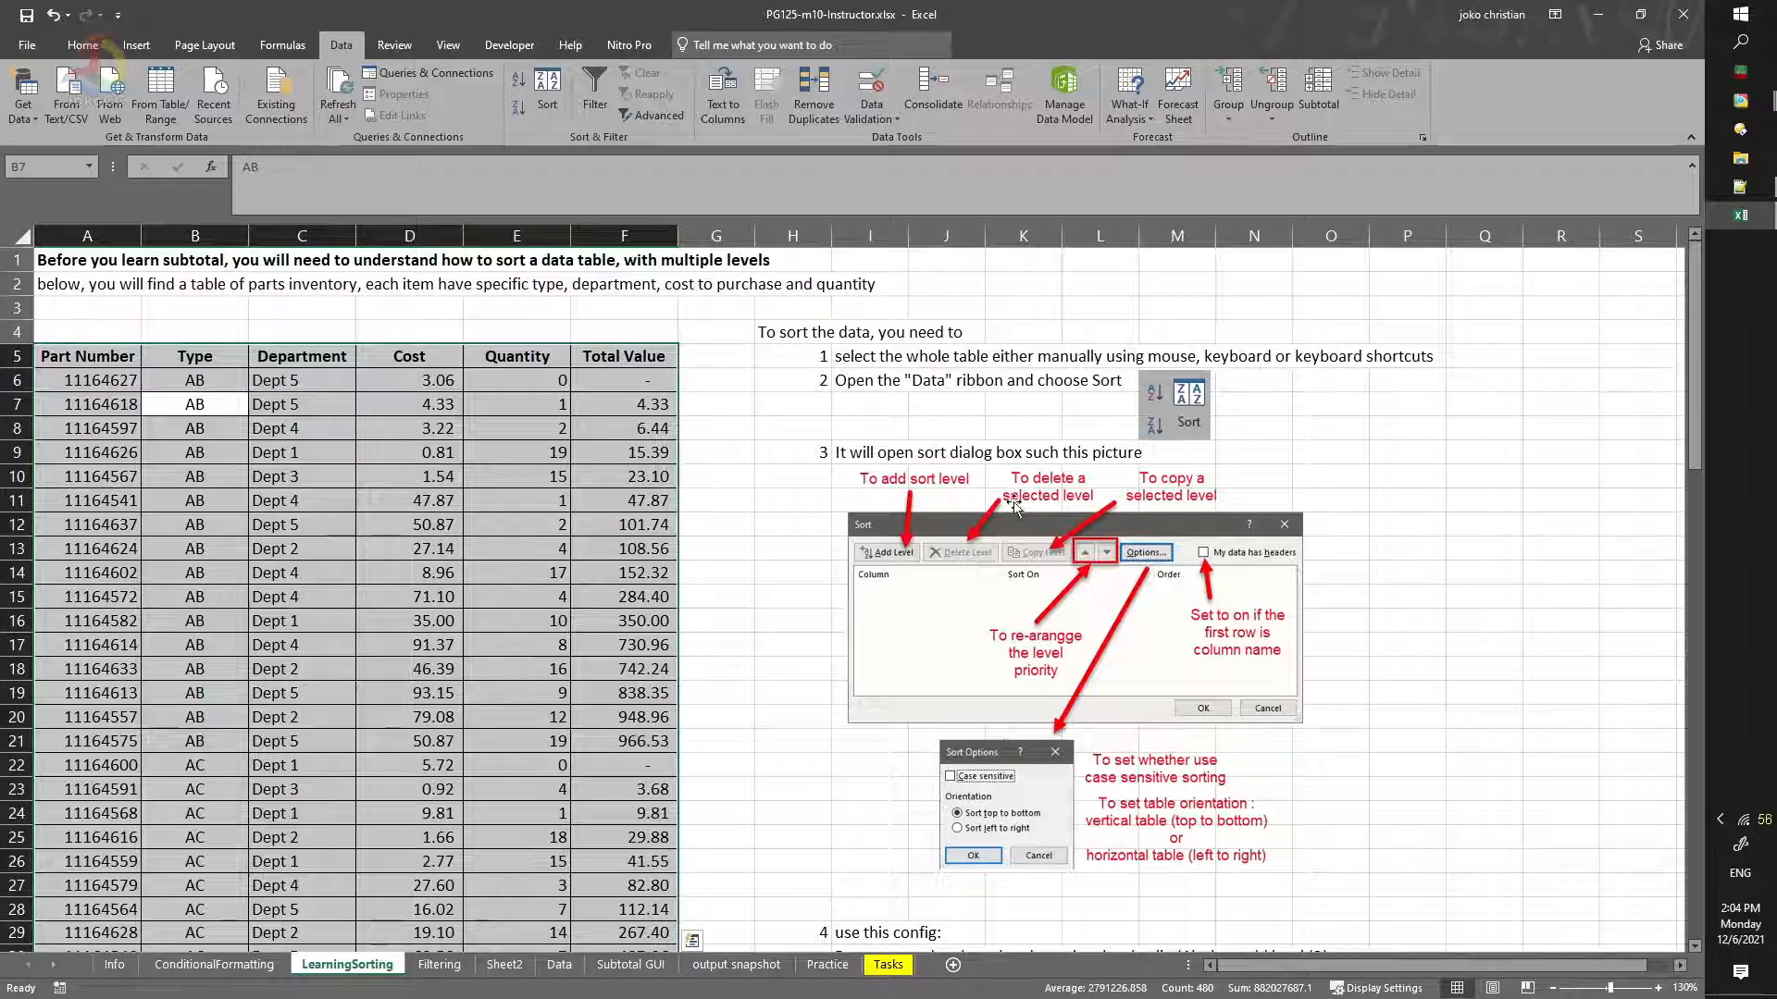
{"action": "scroll", "coordinate": [1191, 553], "scroll_direction": "down", "scroll_amount": 4}
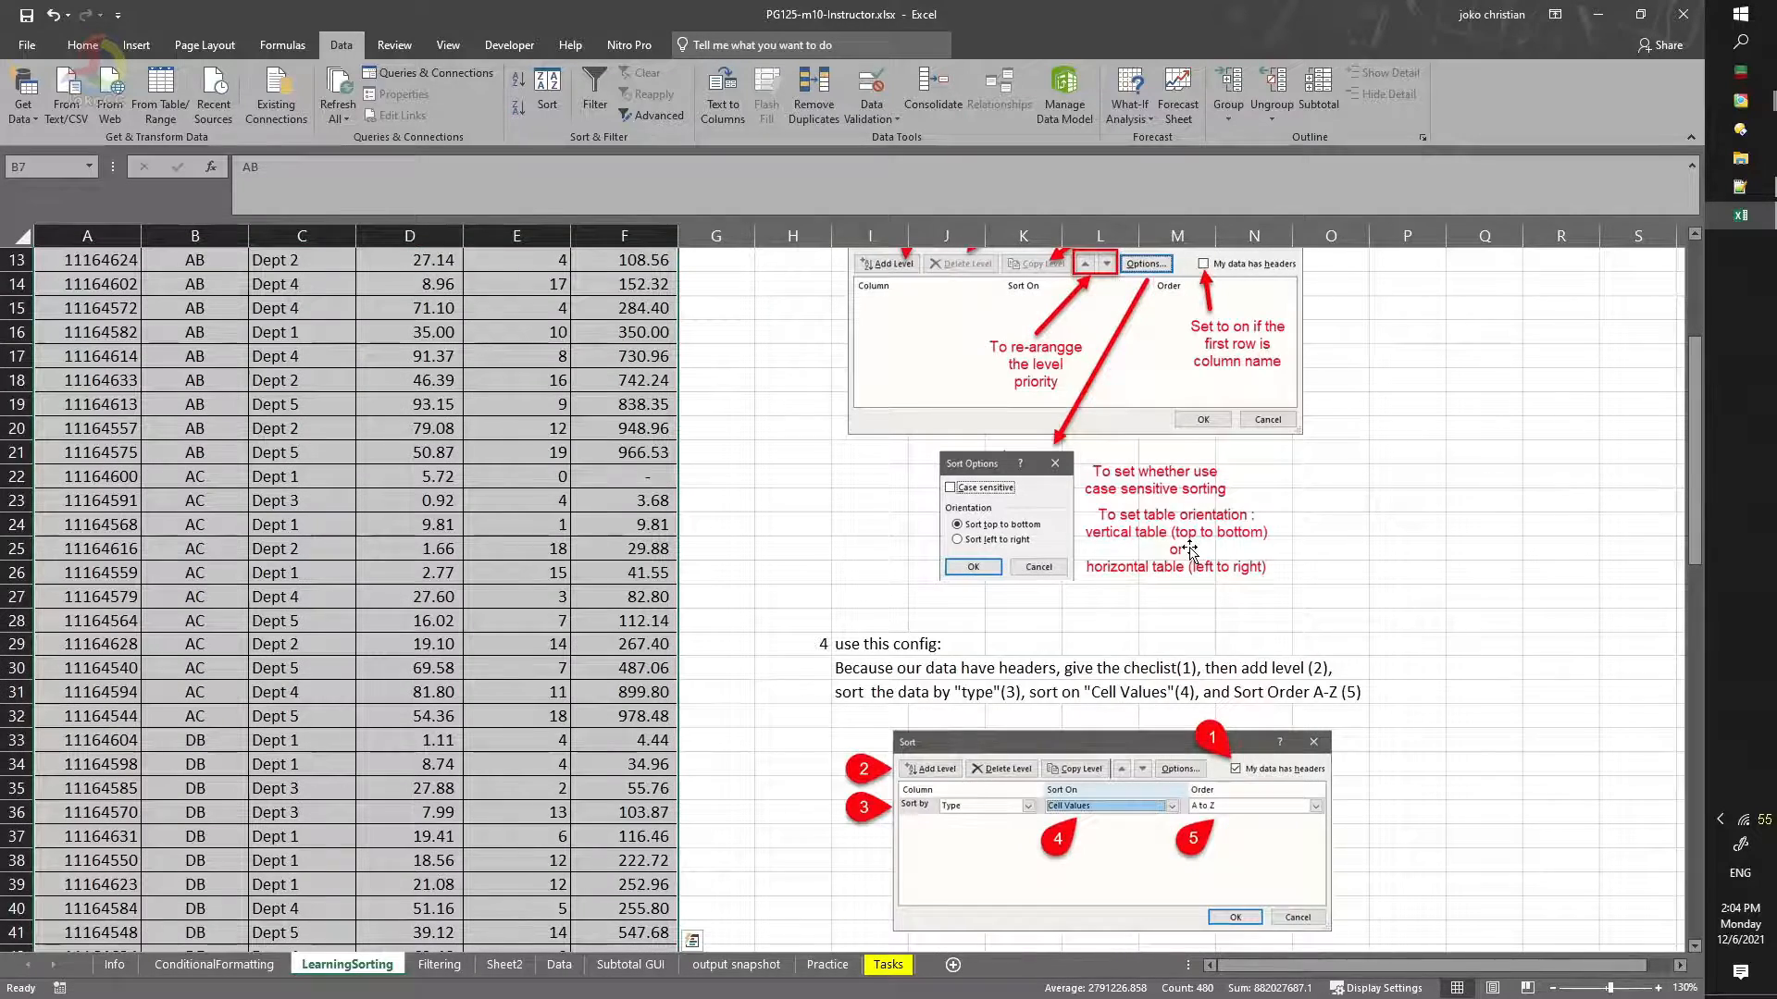
{"action": "scroll", "coordinate": [1191, 553], "scroll_direction": "down", "scroll_amount": 2}
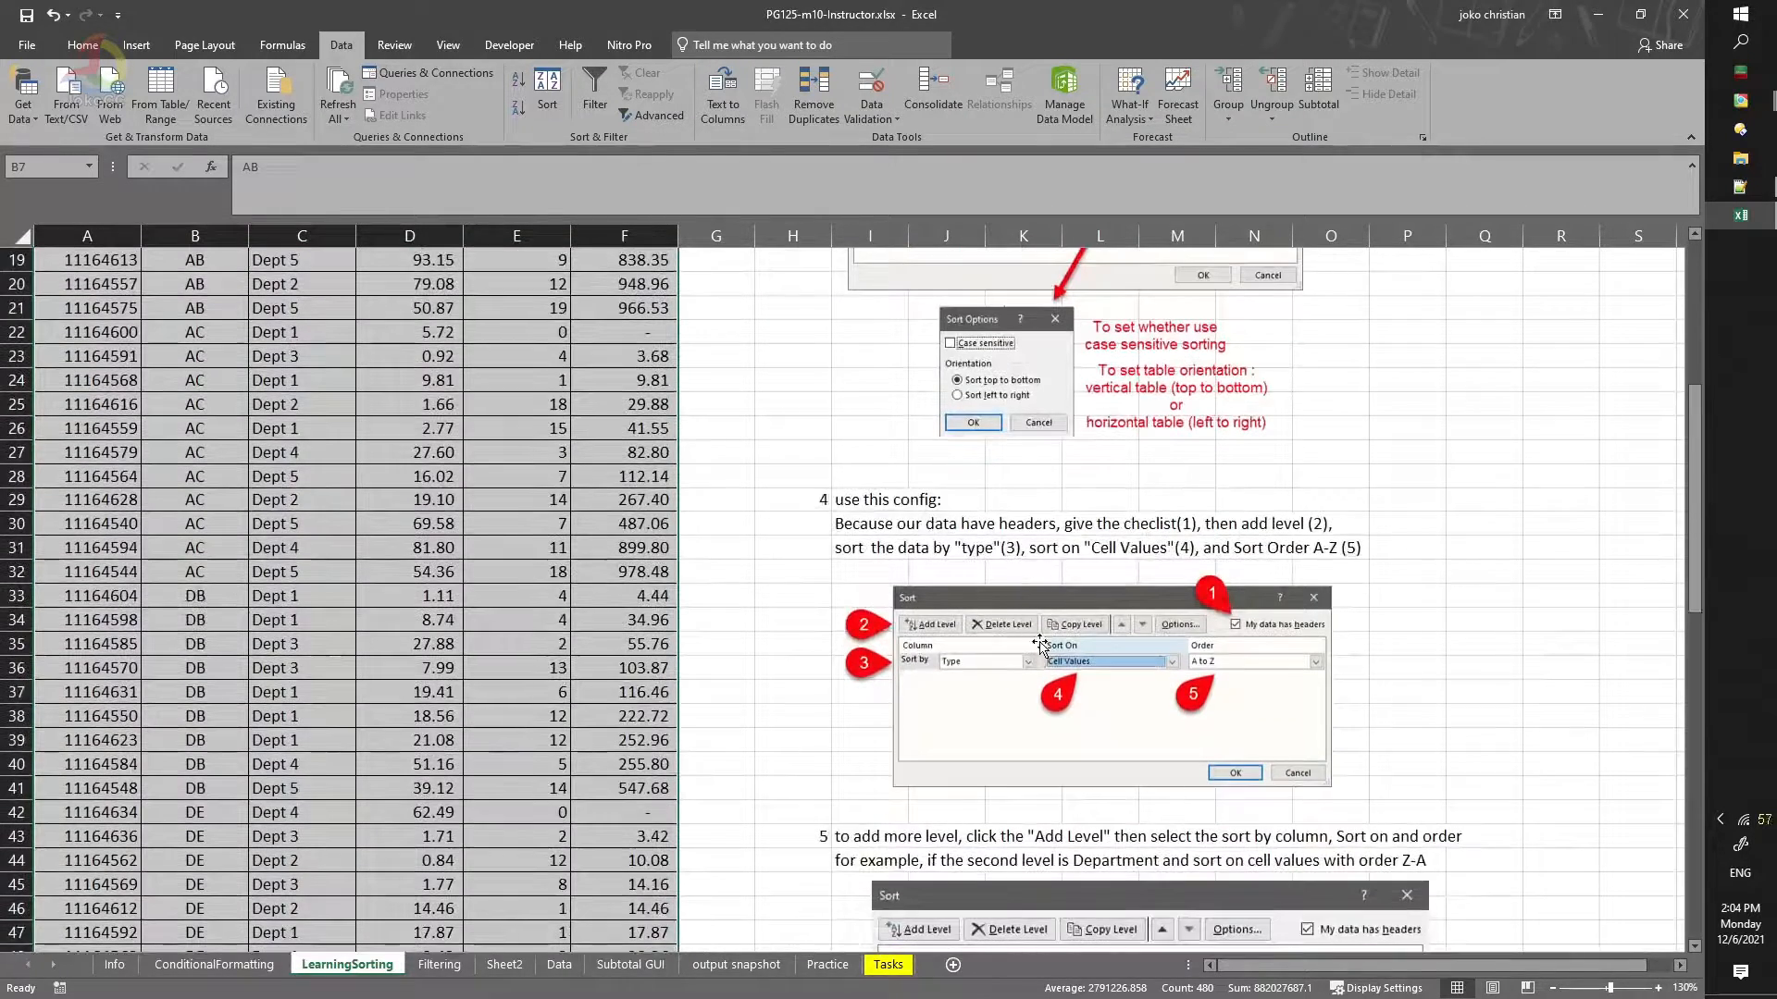
{"action": "scroll", "coordinate": [1040, 645], "scroll_direction": "down", "scroll_amount": 6}
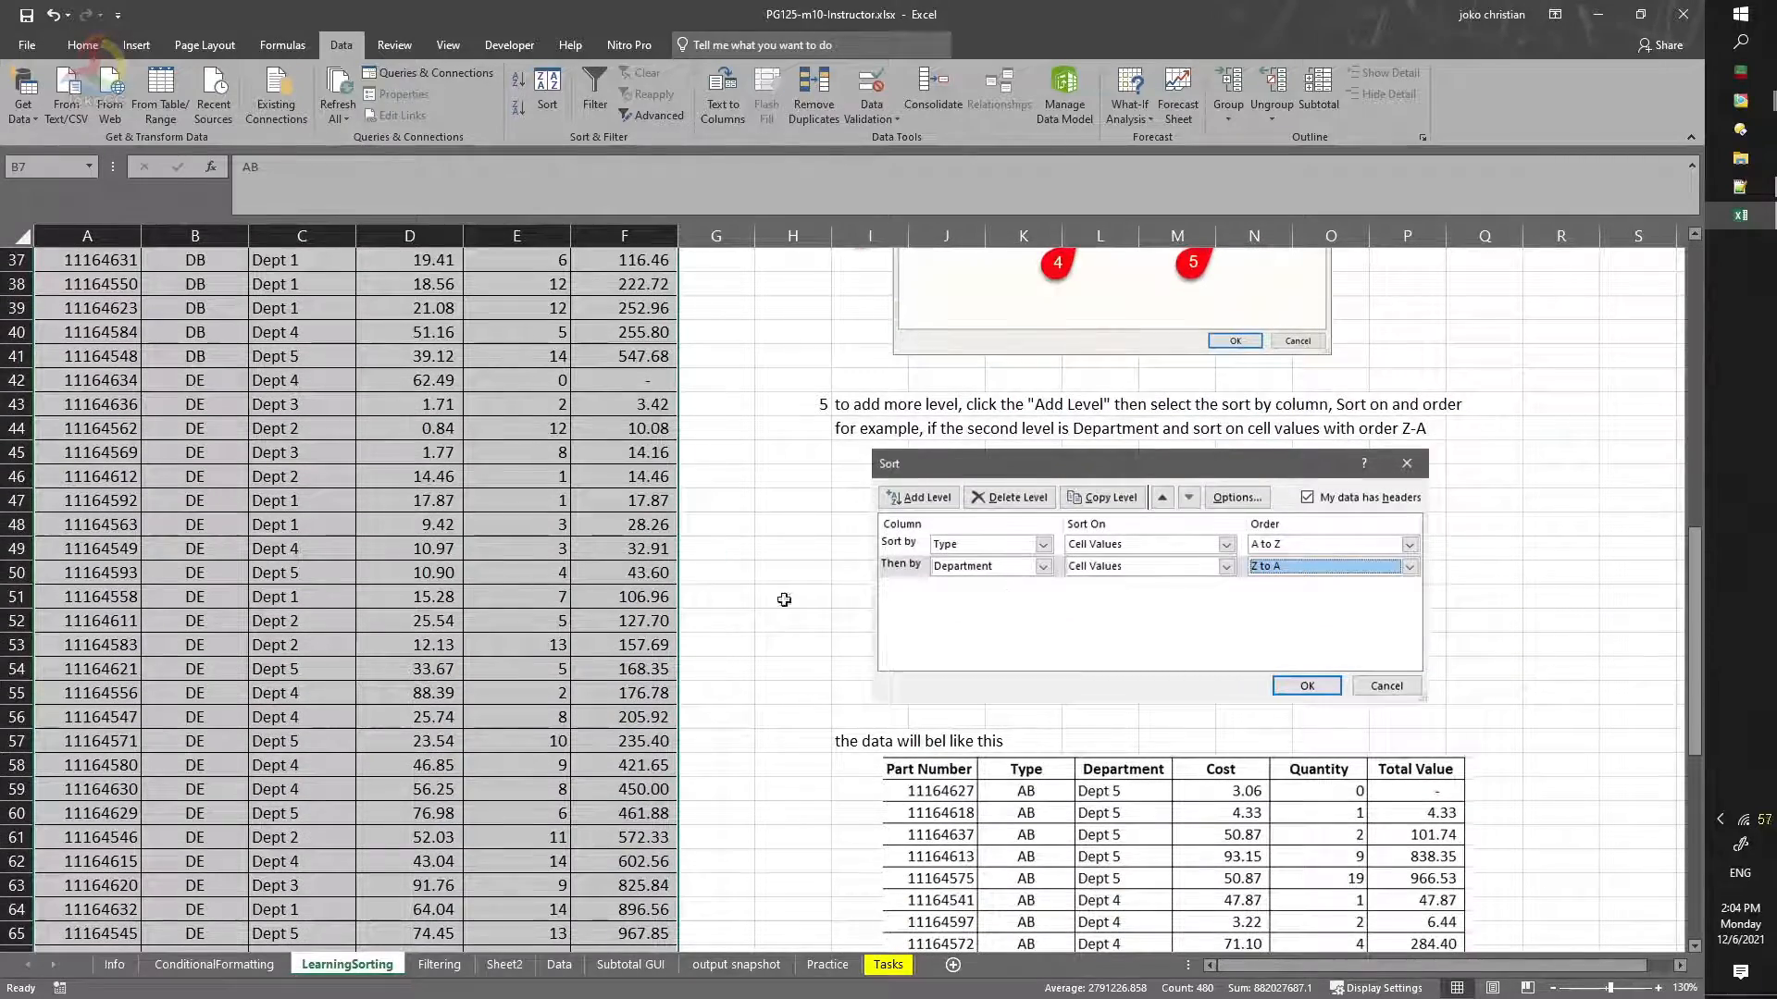
{"action": "scroll", "coordinate": [611, 507], "scroll_direction": "up", "scroll_amount": 6}
{"action": "scroll", "coordinate": [592, 516], "scroll_direction": "down", "scroll_amount": 3}
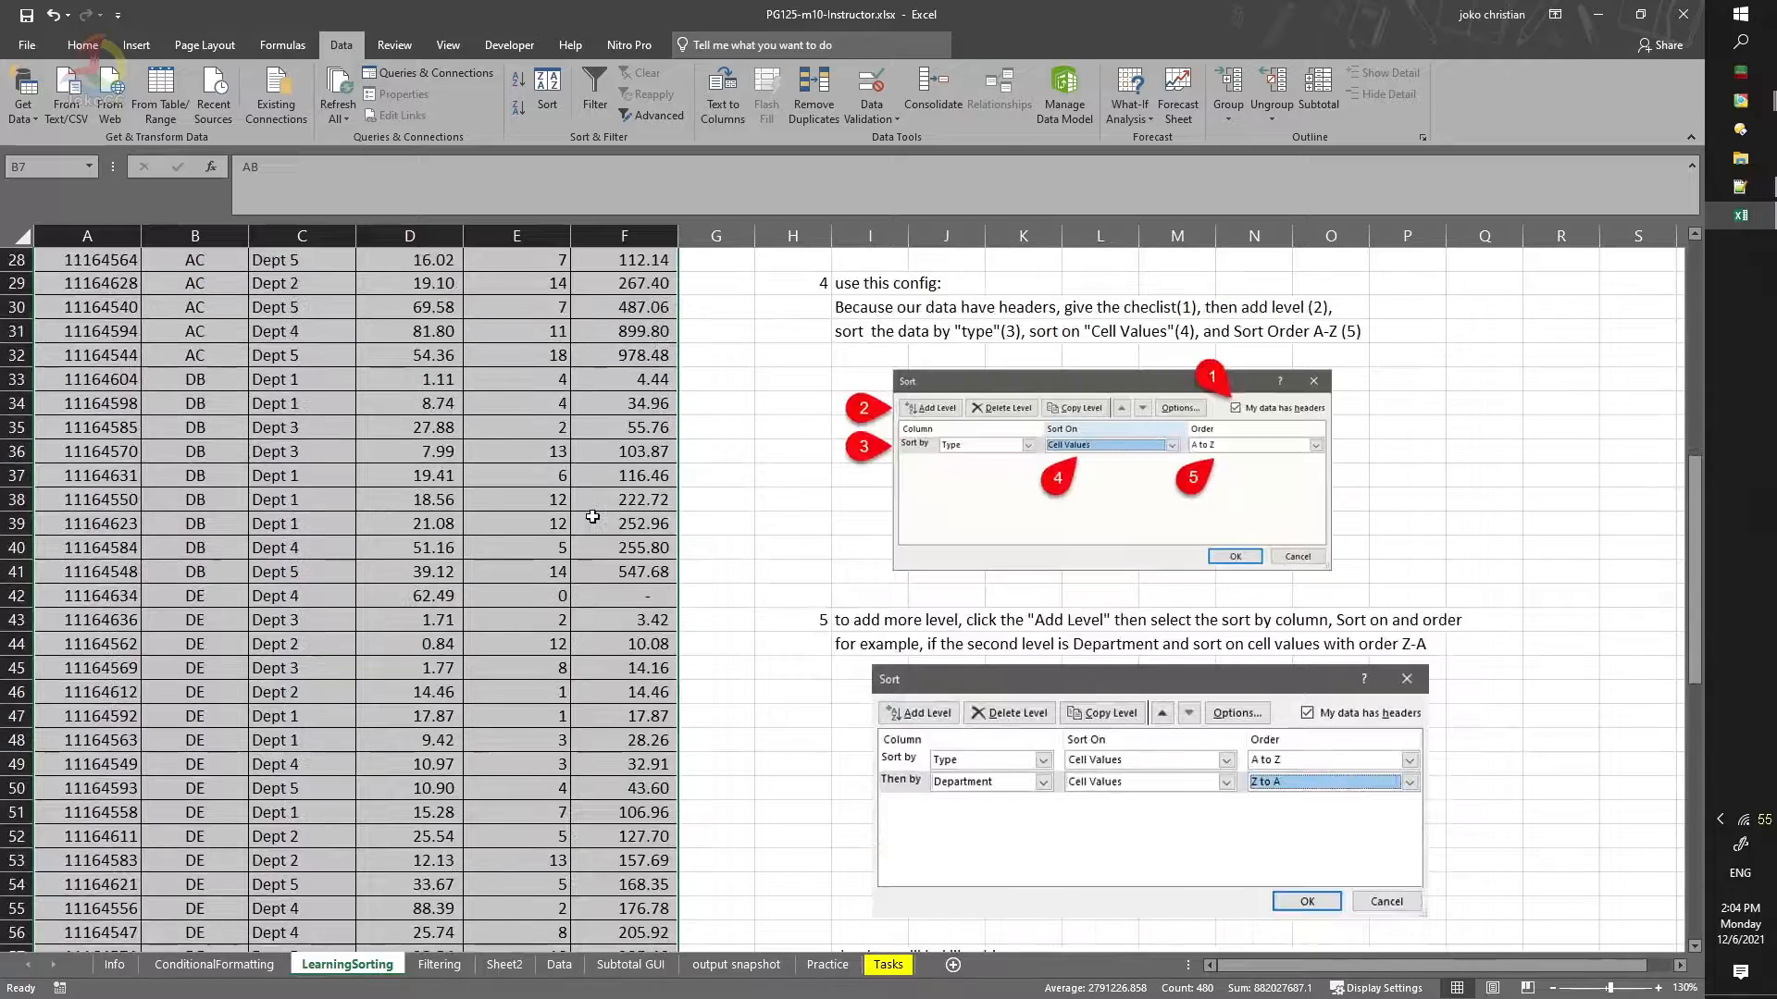
{"action": "left_click", "coordinate": [552, 91]}
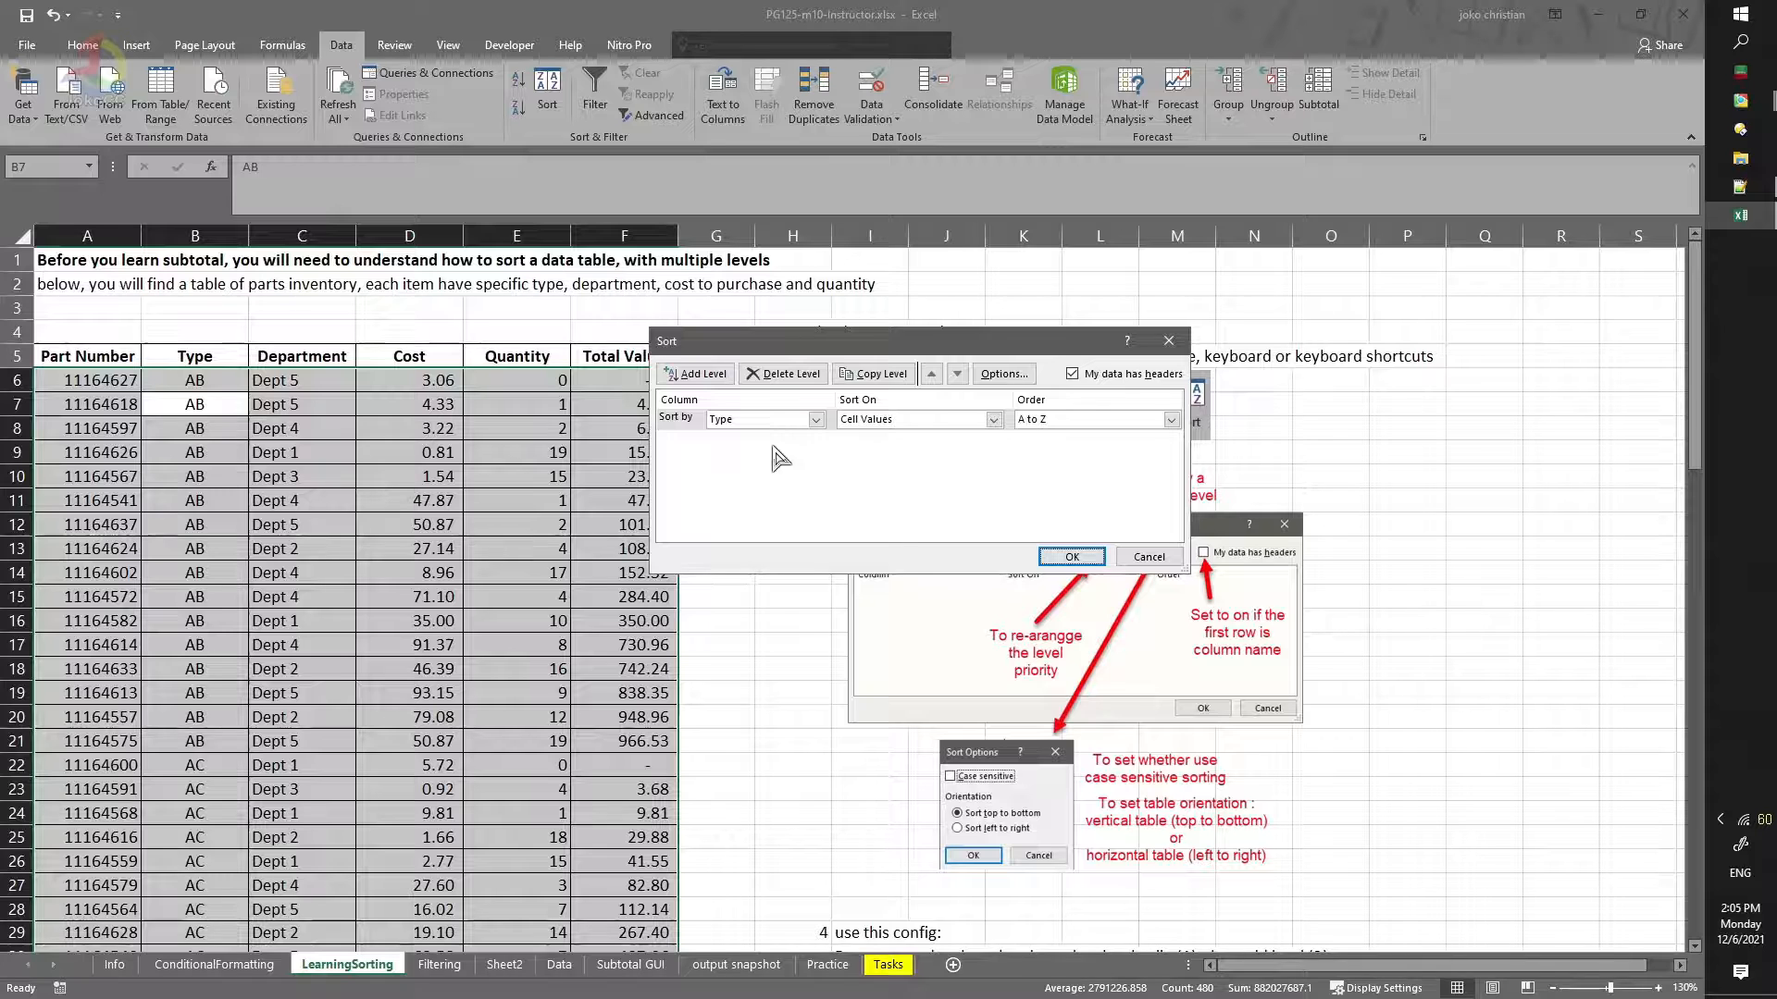
{"action": "left_click", "coordinate": [721, 376]}
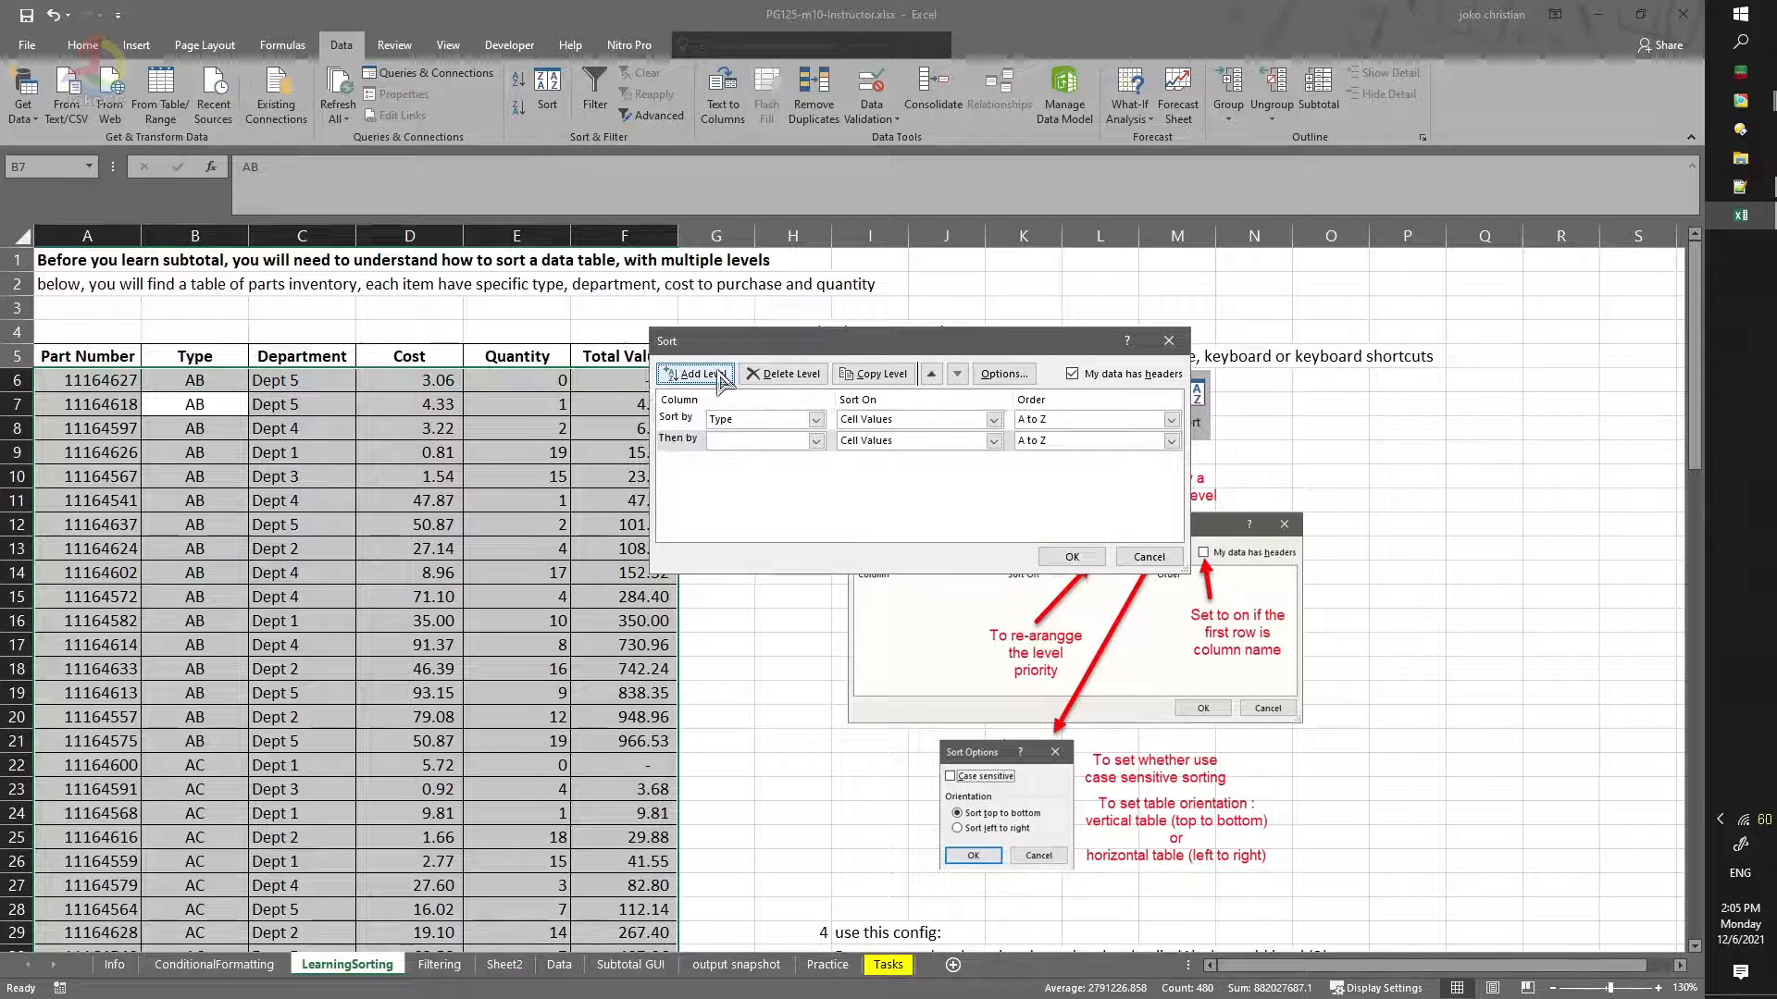
{"action": "left_click", "coordinate": [814, 442]}
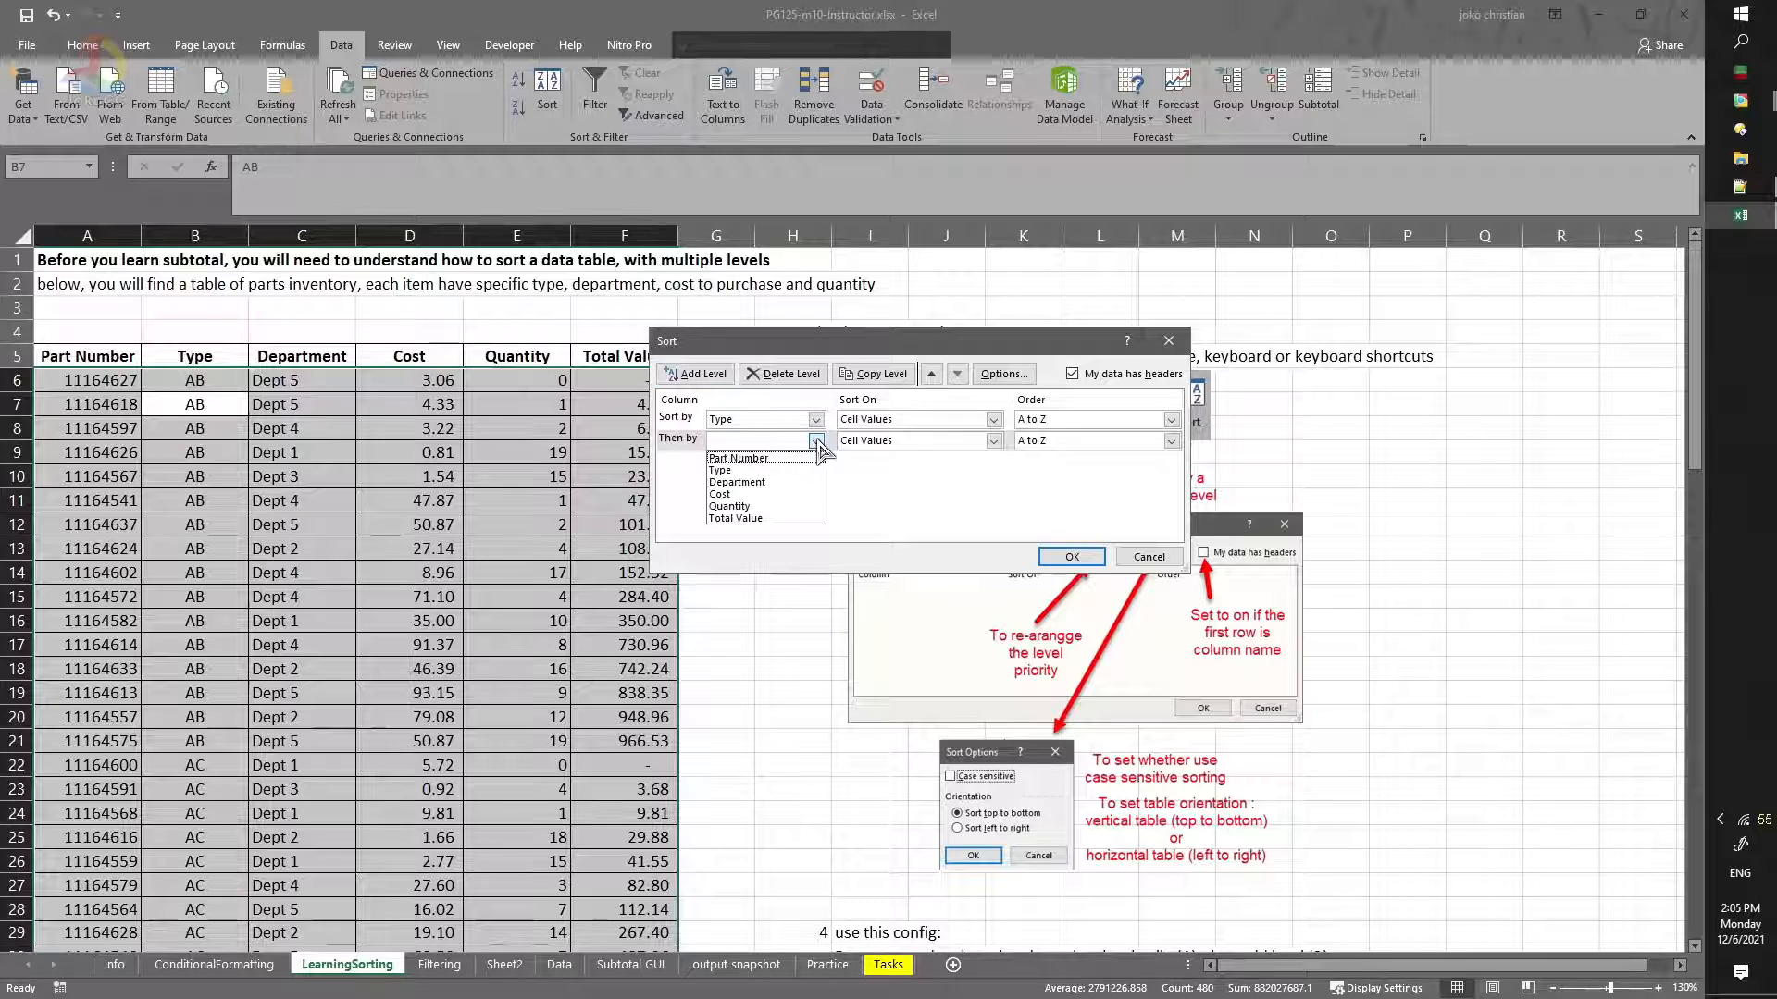
{"action": "left_click", "coordinate": [779, 484]}
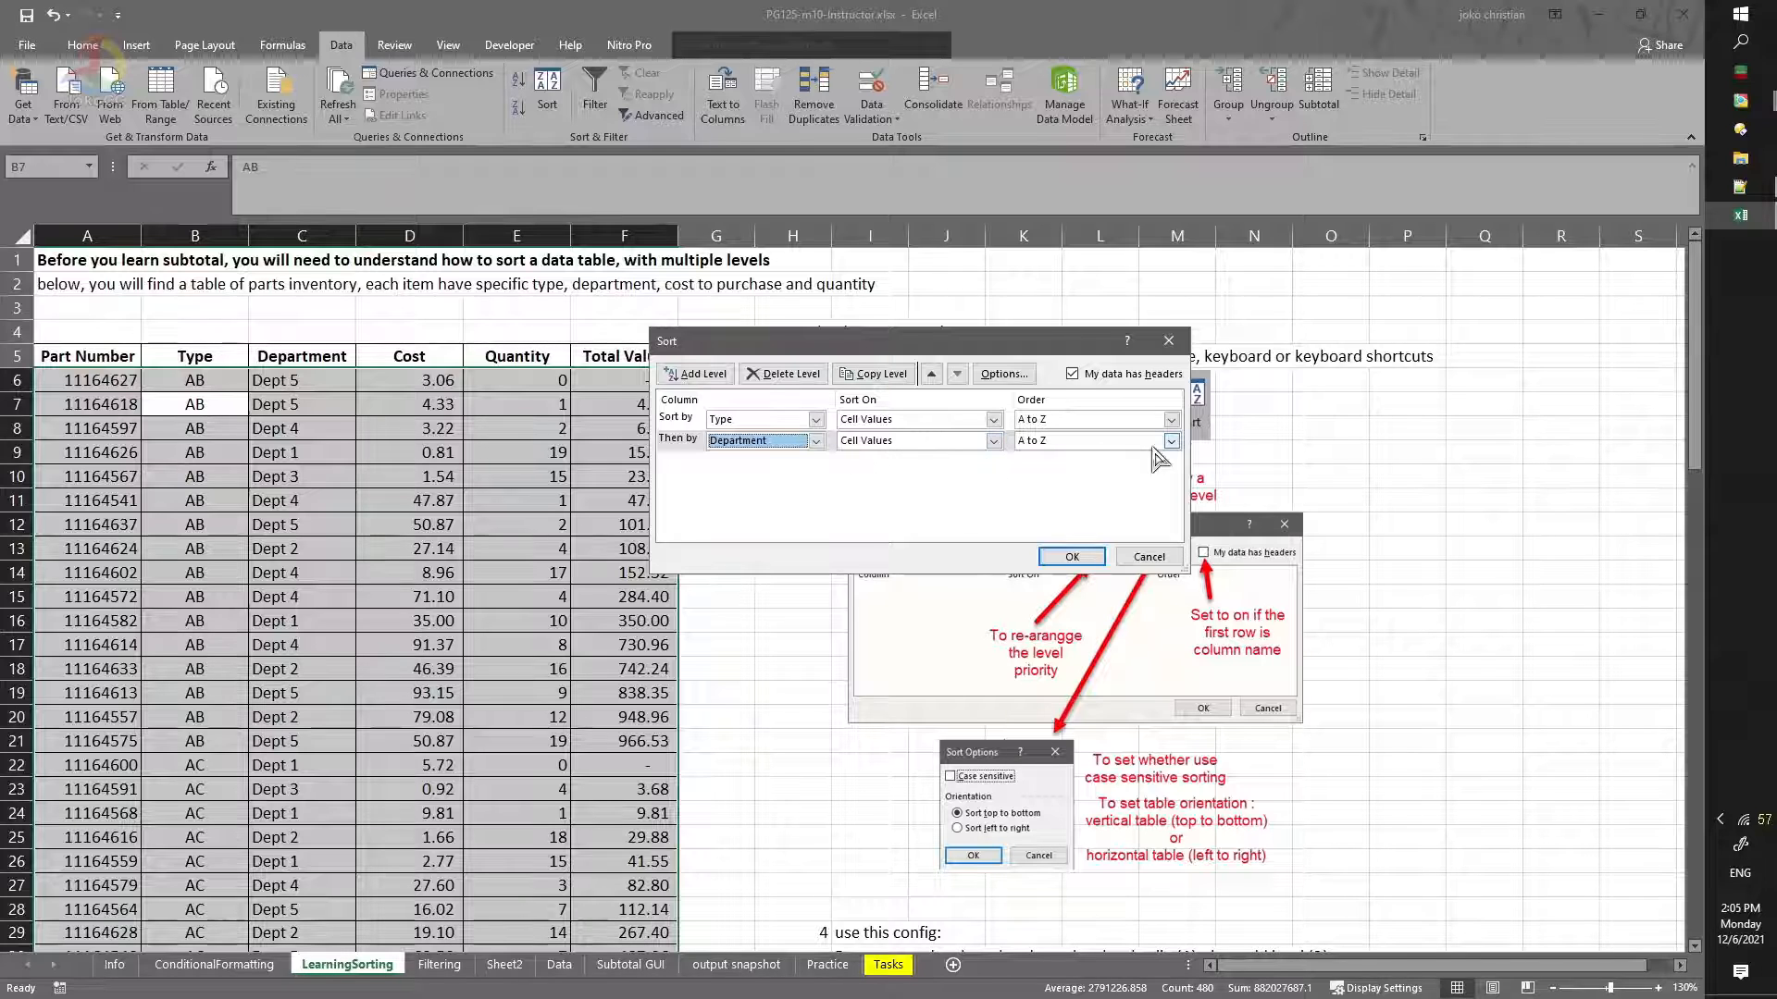
{"action": "left_click", "coordinate": [1073, 556]}
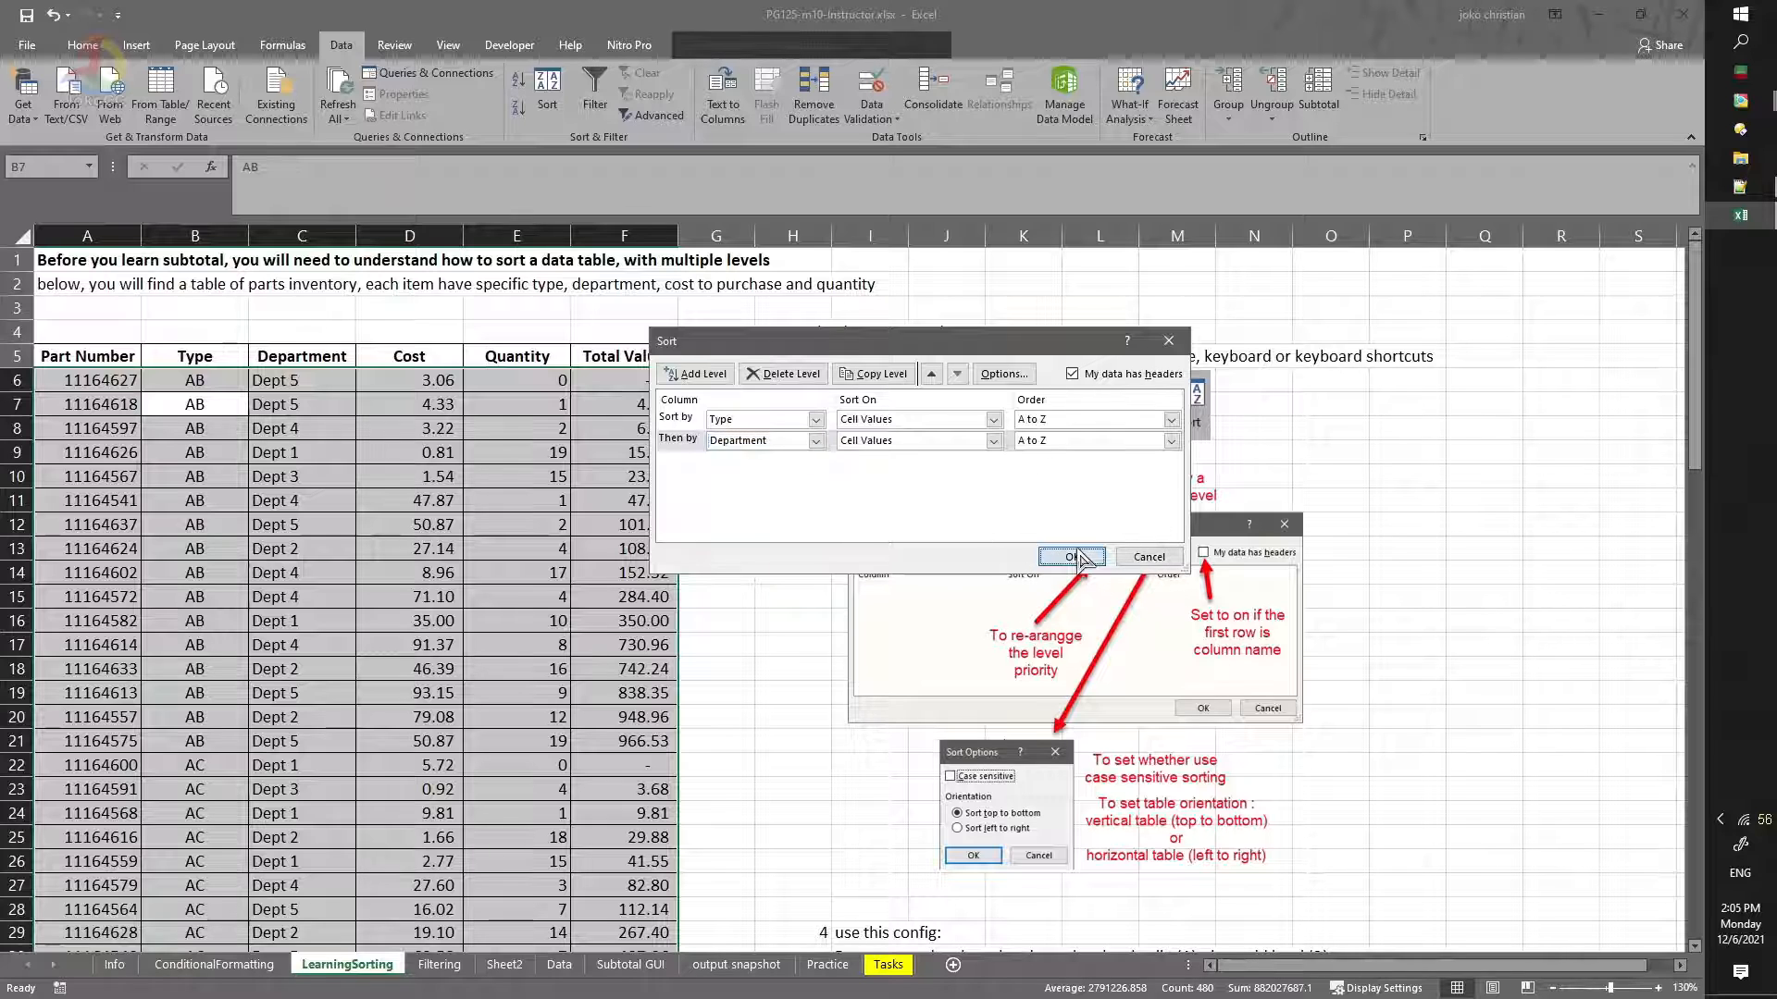
Step: Examine the Department order within the AB rows and at the start of the AC rows
{"action": "left_click", "coordinate": [204, 427]}
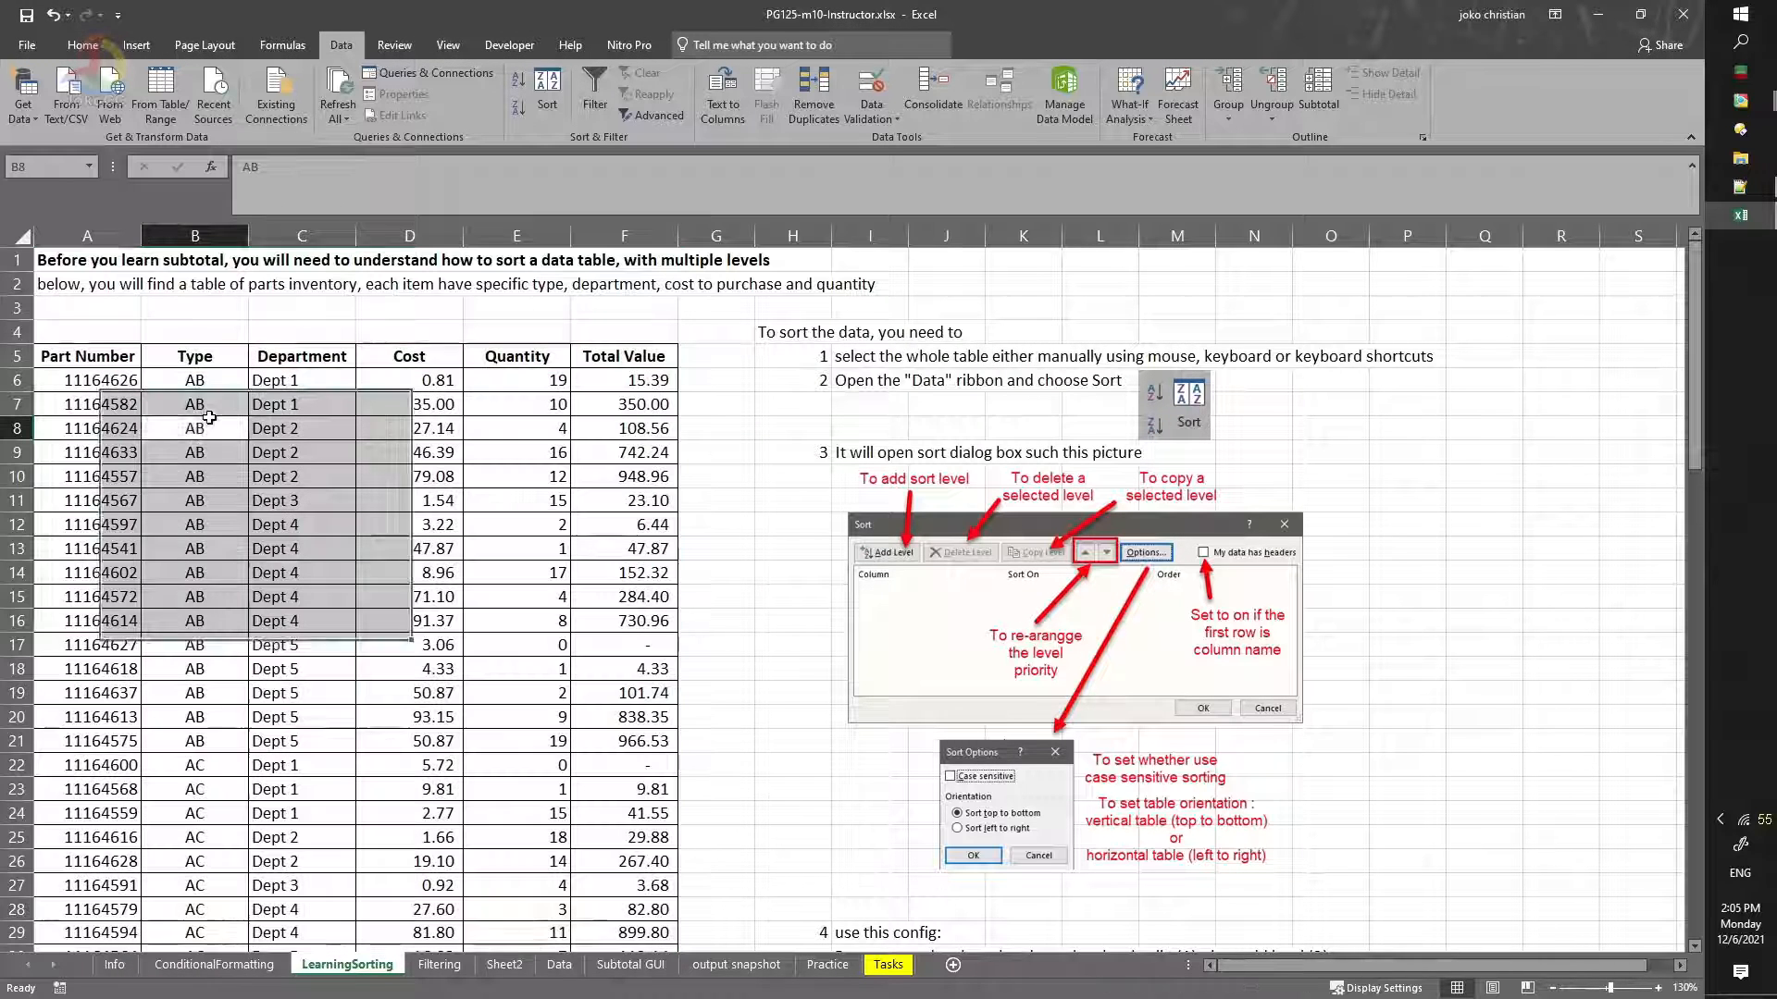
{"action": "left_click_drag", "start_coordinate": [209, 386], "coordinate": [304, 735]}
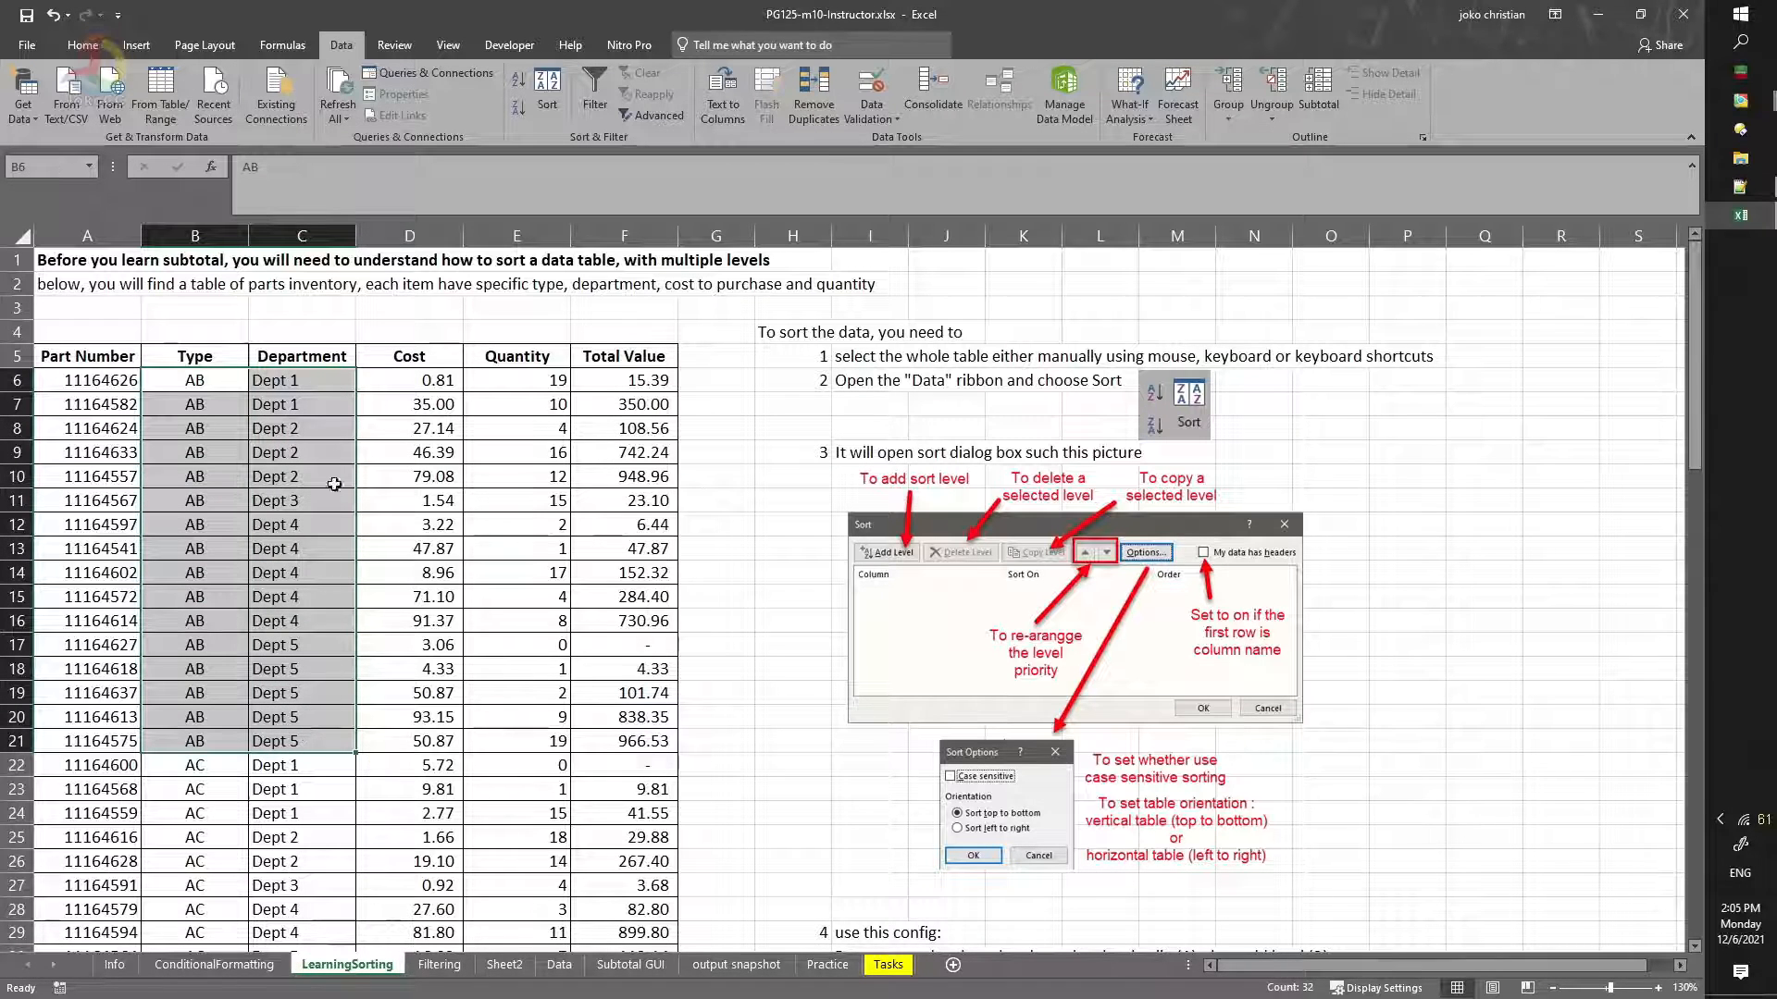
{"action": "left_click", "coordinate": [312, 381]}
{"action": "left_click", "coordinate": [325, 449]}
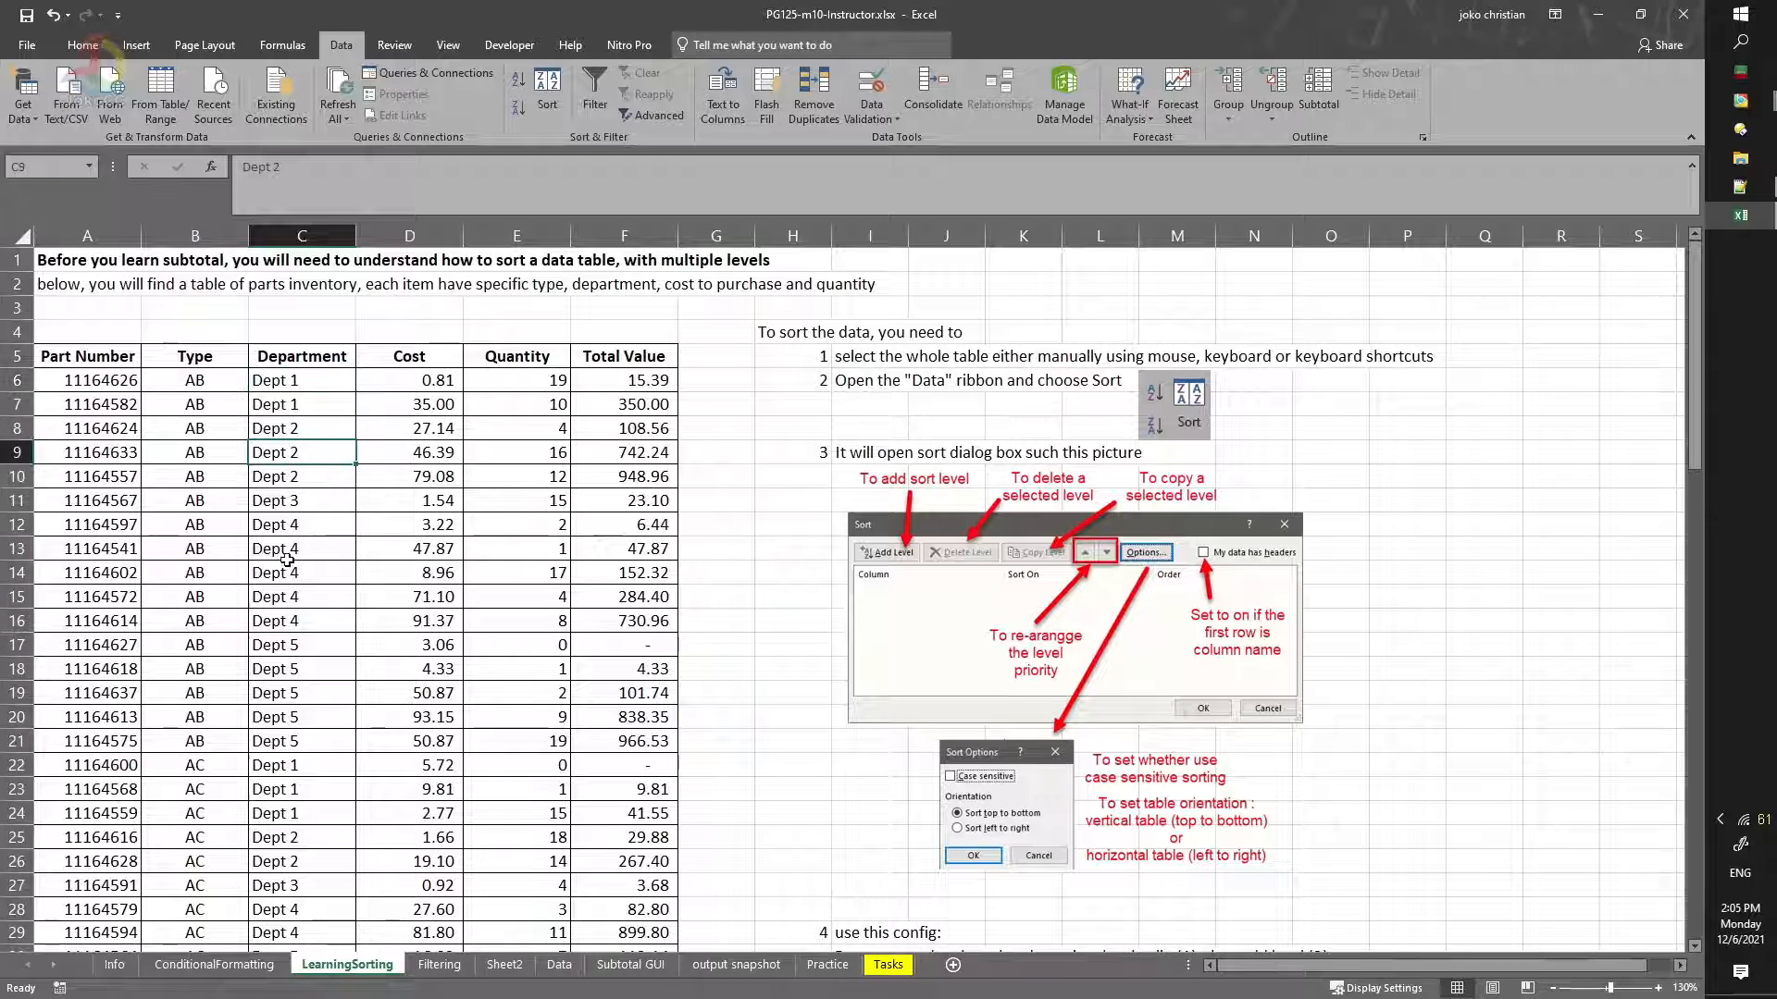
{"action": "left_click", "coordinate": [289, 592]}
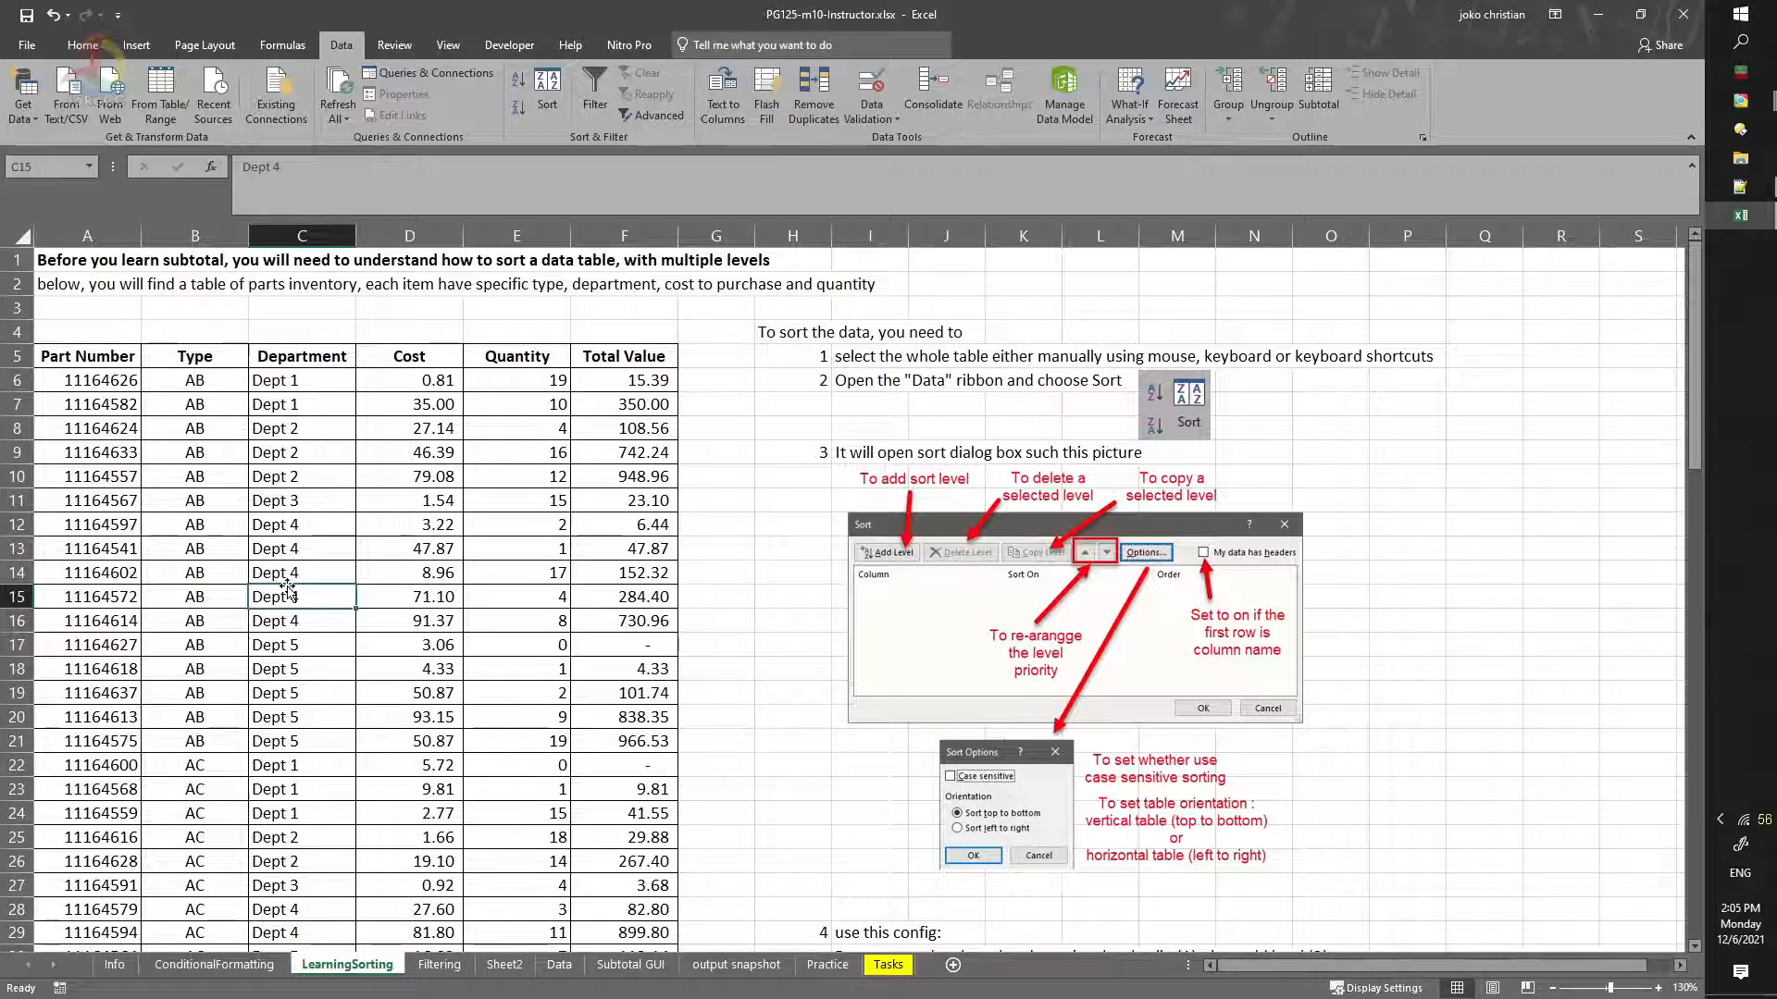
{"action": "left_click", "coordinate": [284, 646]}
{"action": "left_click", "coordinate": [287, 674]}
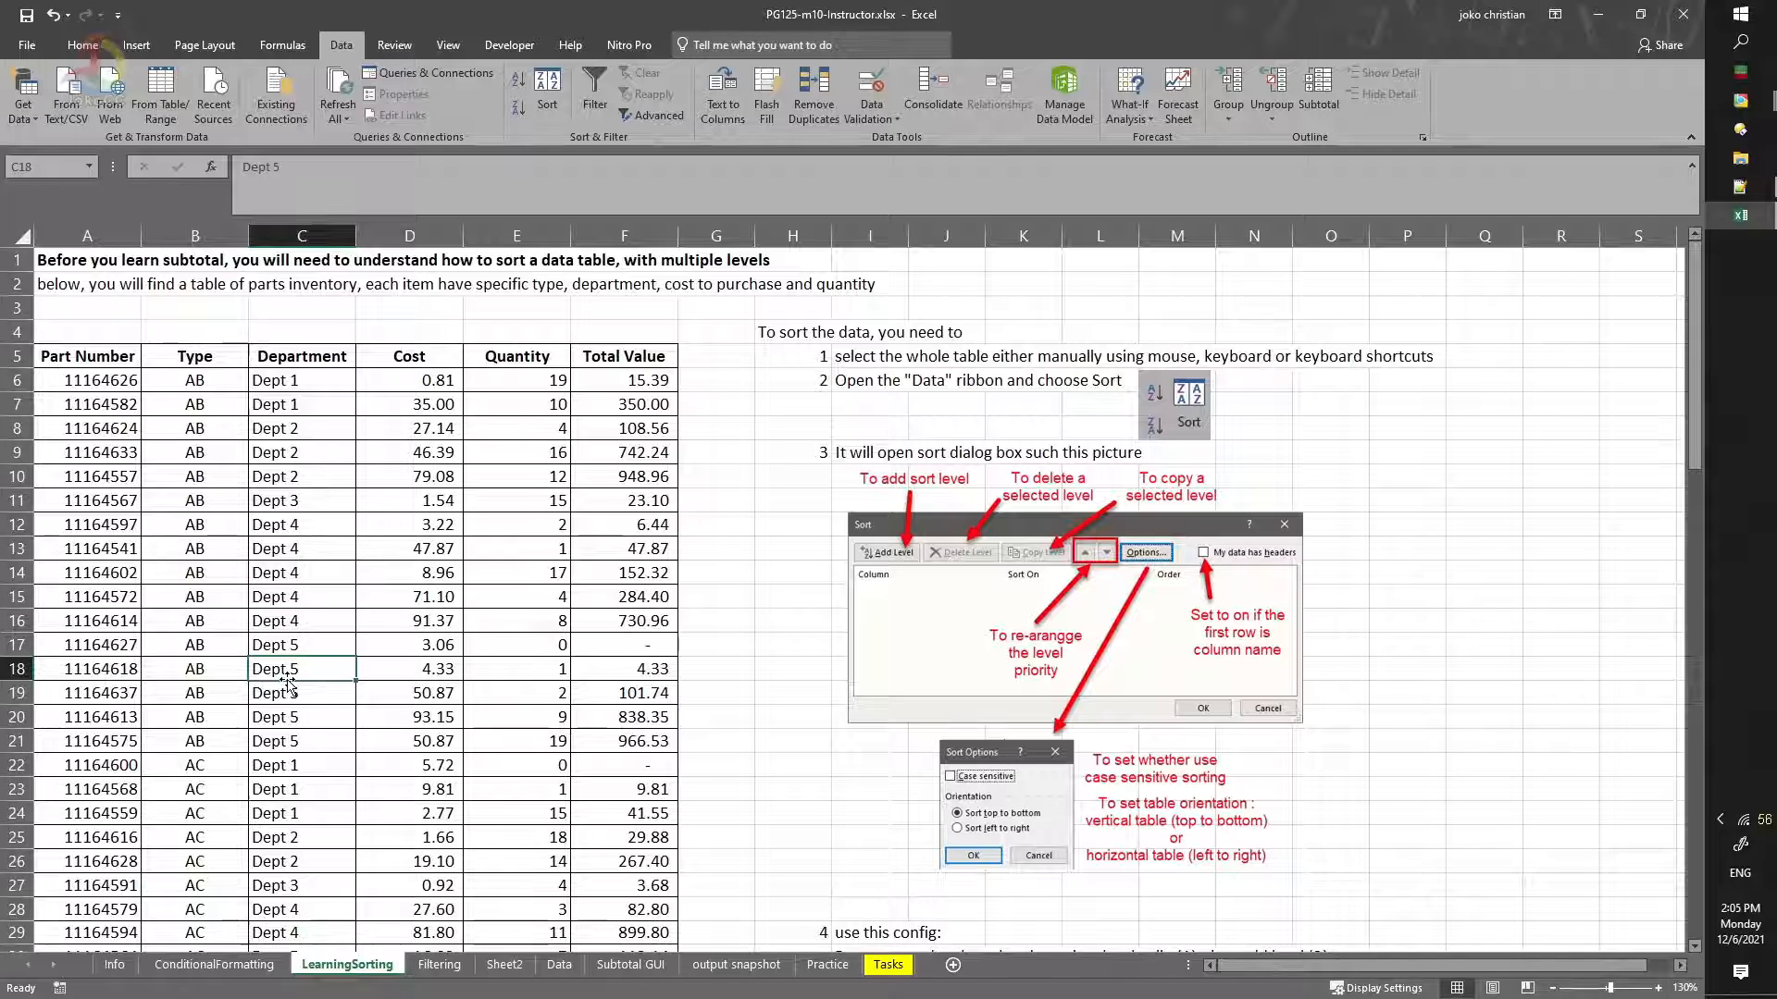
{"action": "left_click", "coordinate": [298, 741]}
{"action": "scroll", "coordinate": [301, 745], "scroll_direction": "down", "scroll_amount": 1}
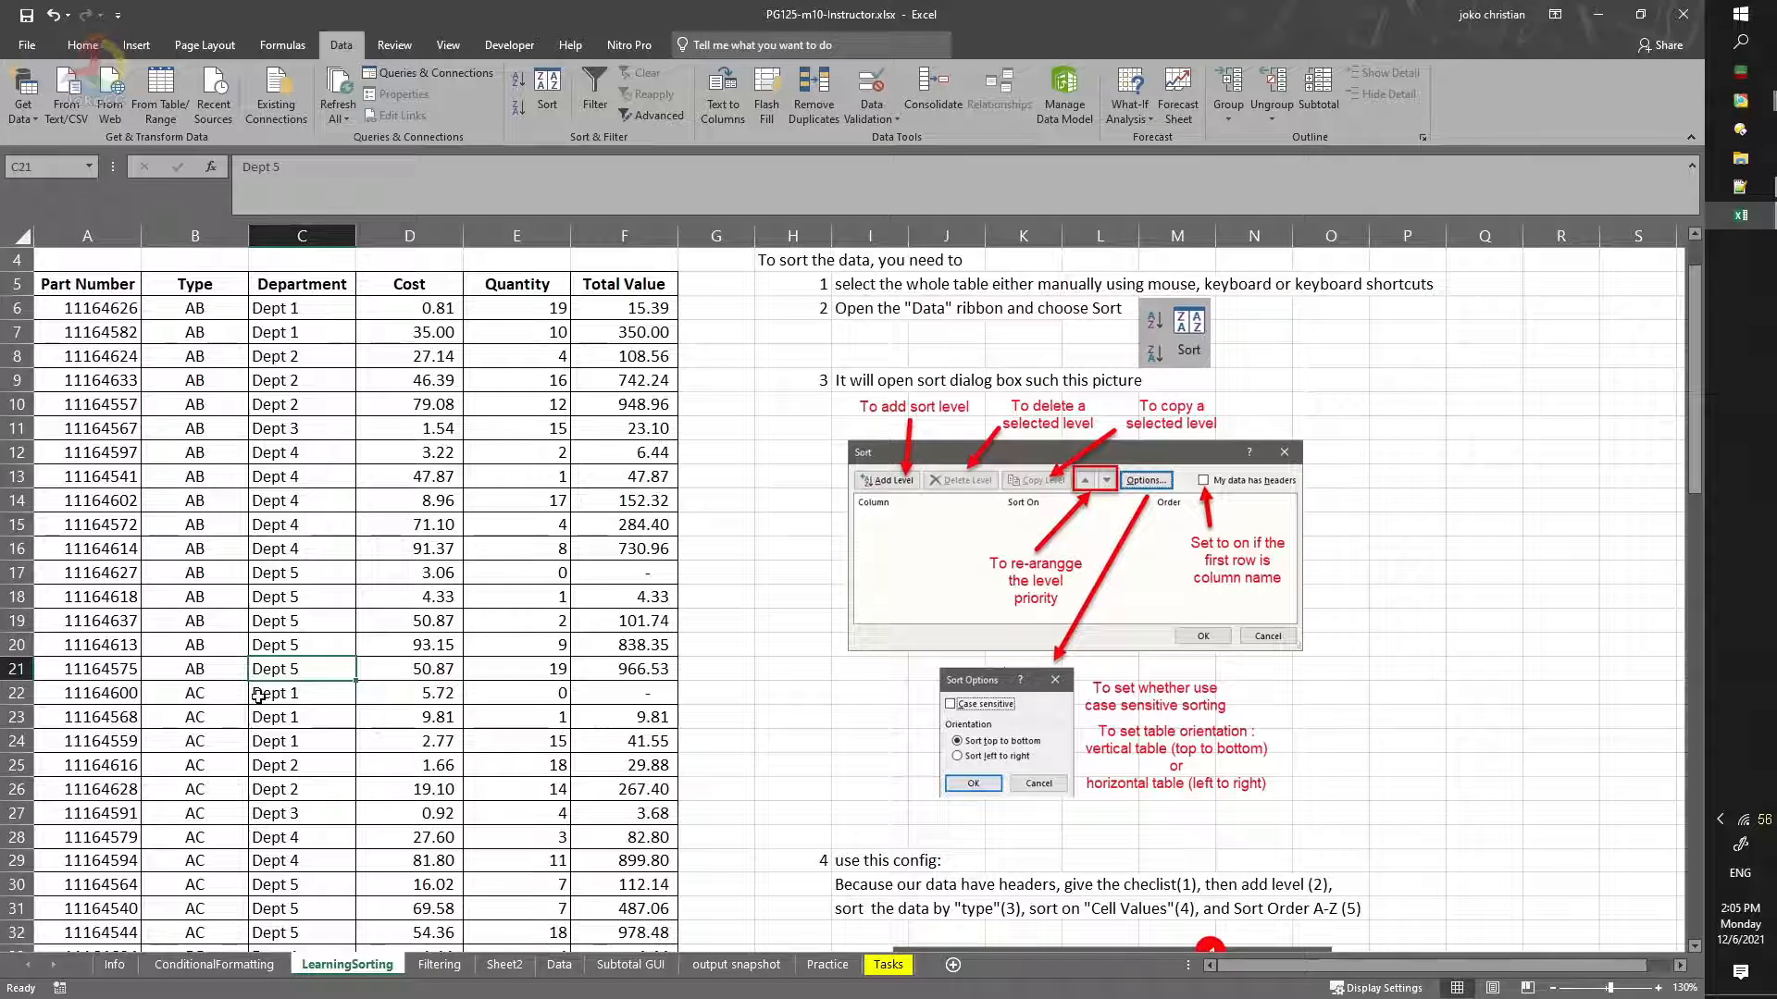
{"action": "left_click", "coordinate": [206, 671]}
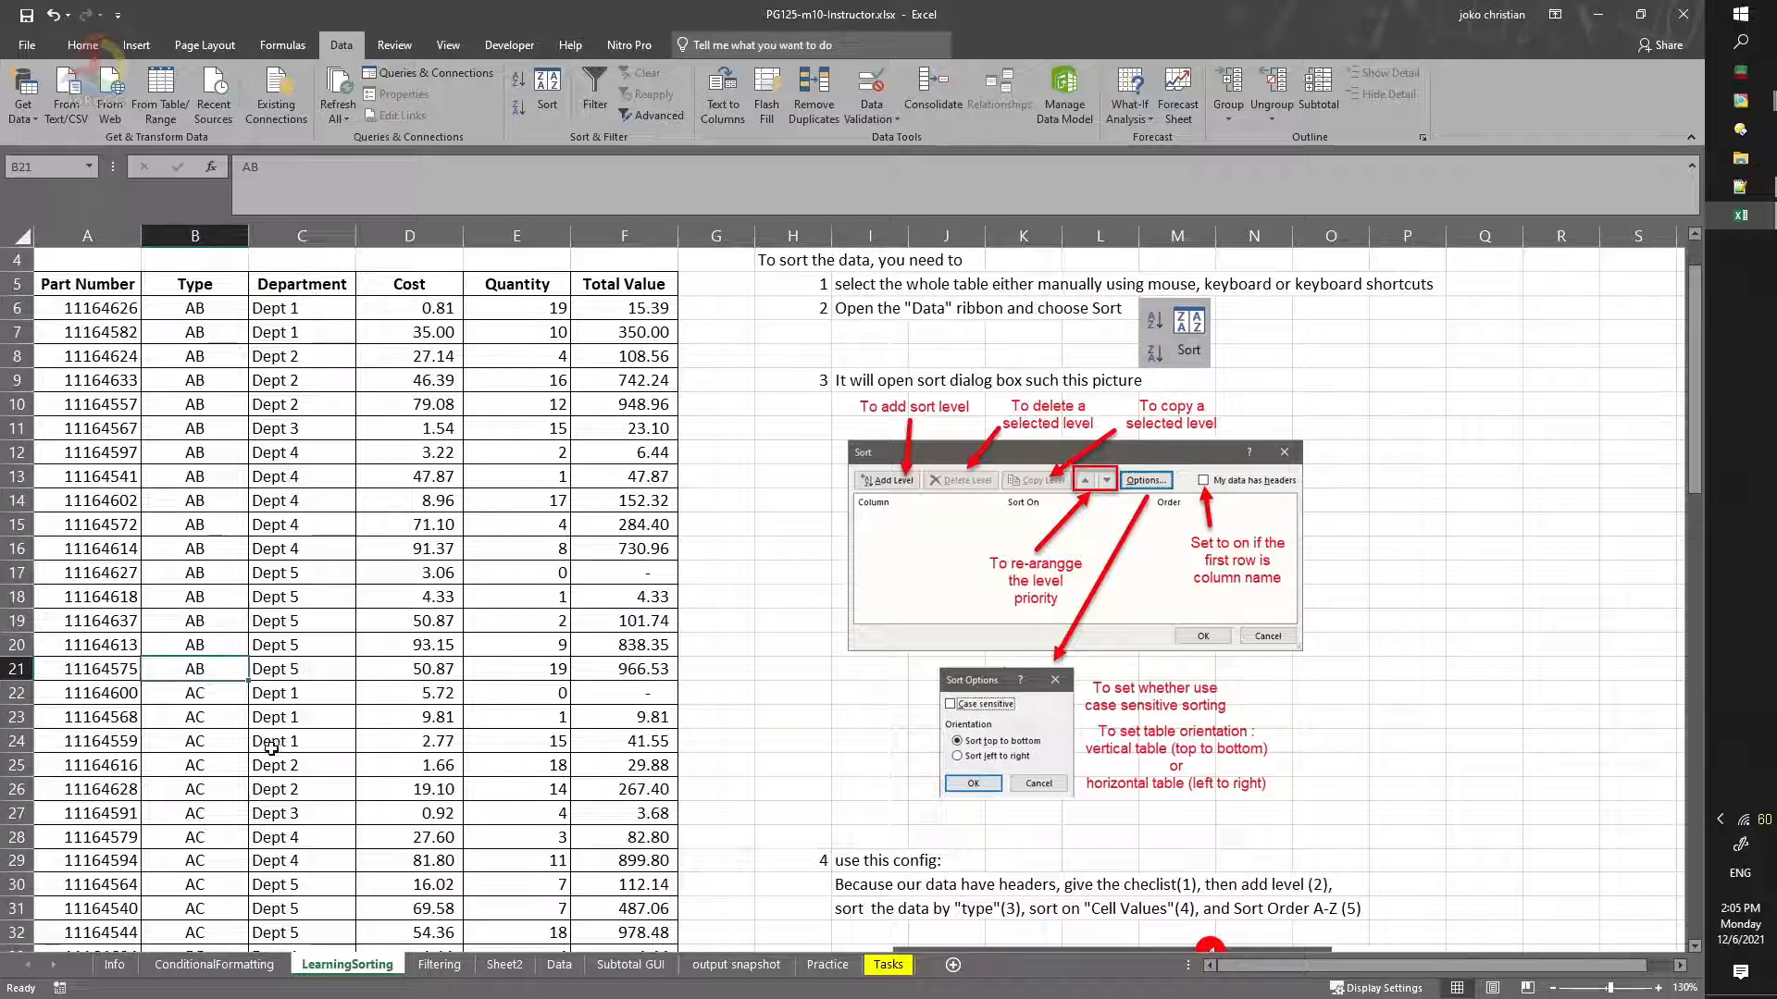
{"action": "left_click", "coordinate": [201, 699]}
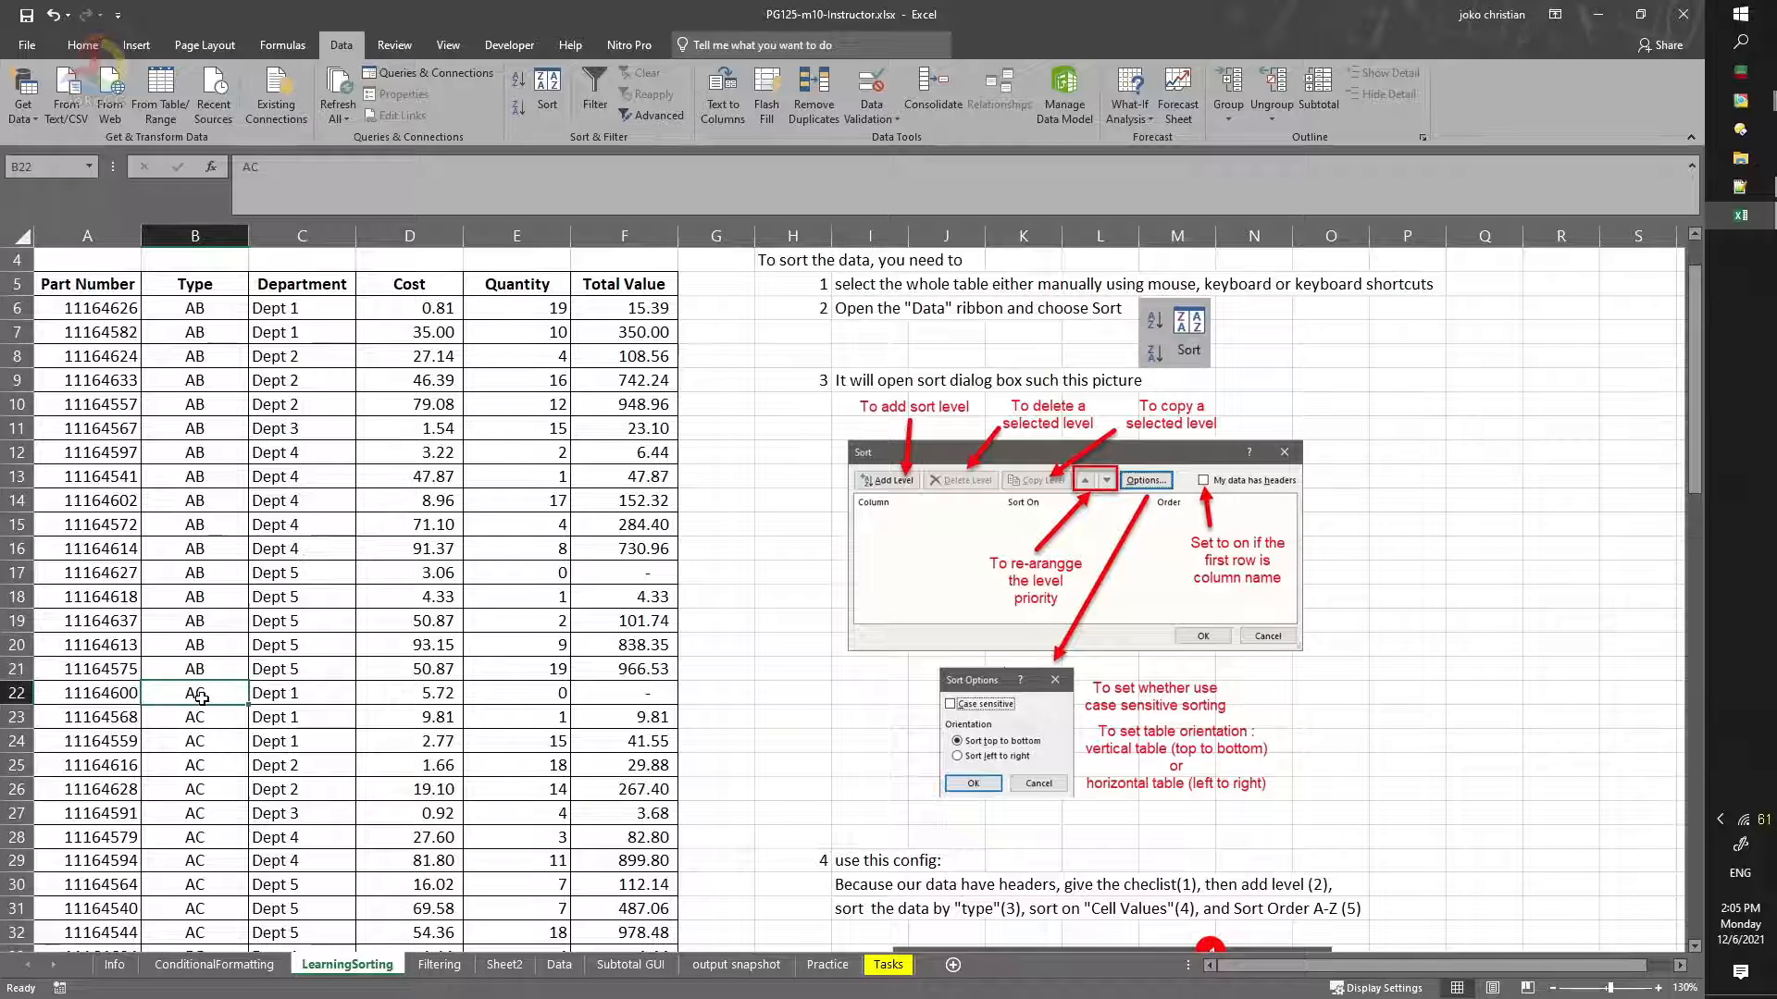
{"action": "left_click", "coordinate": [303, 704]}
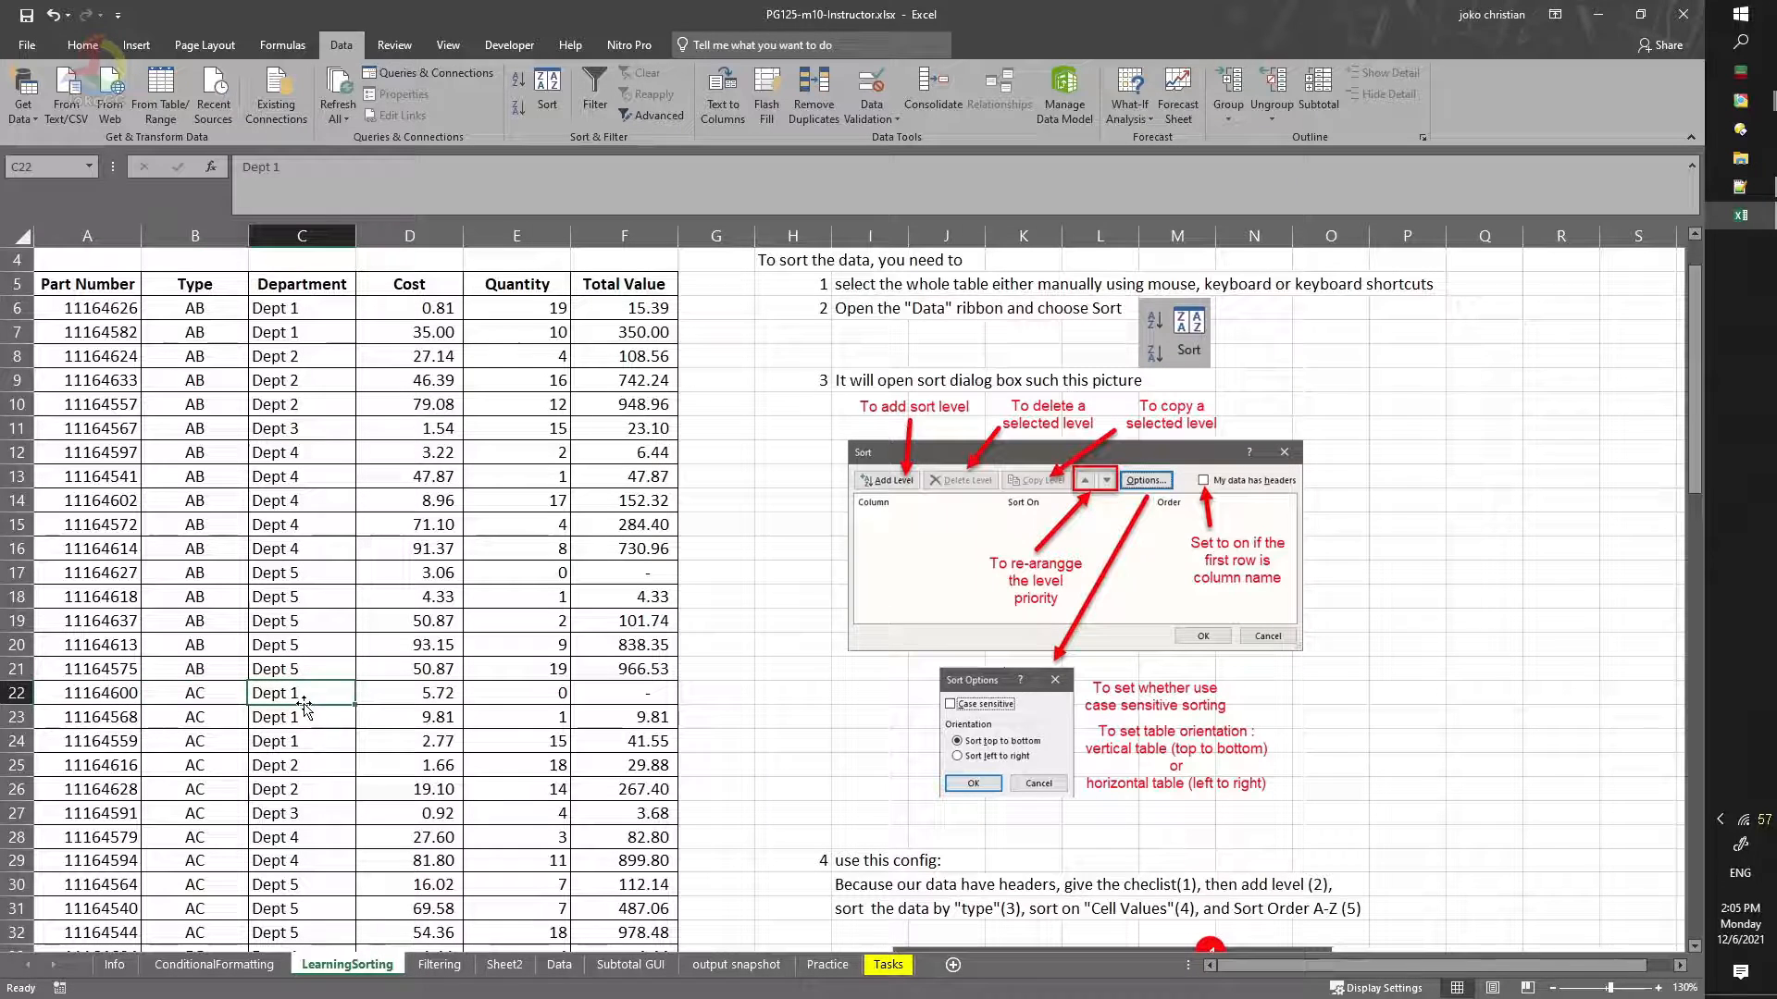
Step: Examine the Department order within the AC rows and at the start of the DB rows
{"action": "left_click", "coordinate": [307, 771]}
{"action": "scroll", "coordinate": [304, 811], "scroll_direction": "down", "scroll_amount": 3}
{"action": "left_click", "coordinate": [304, 811]}
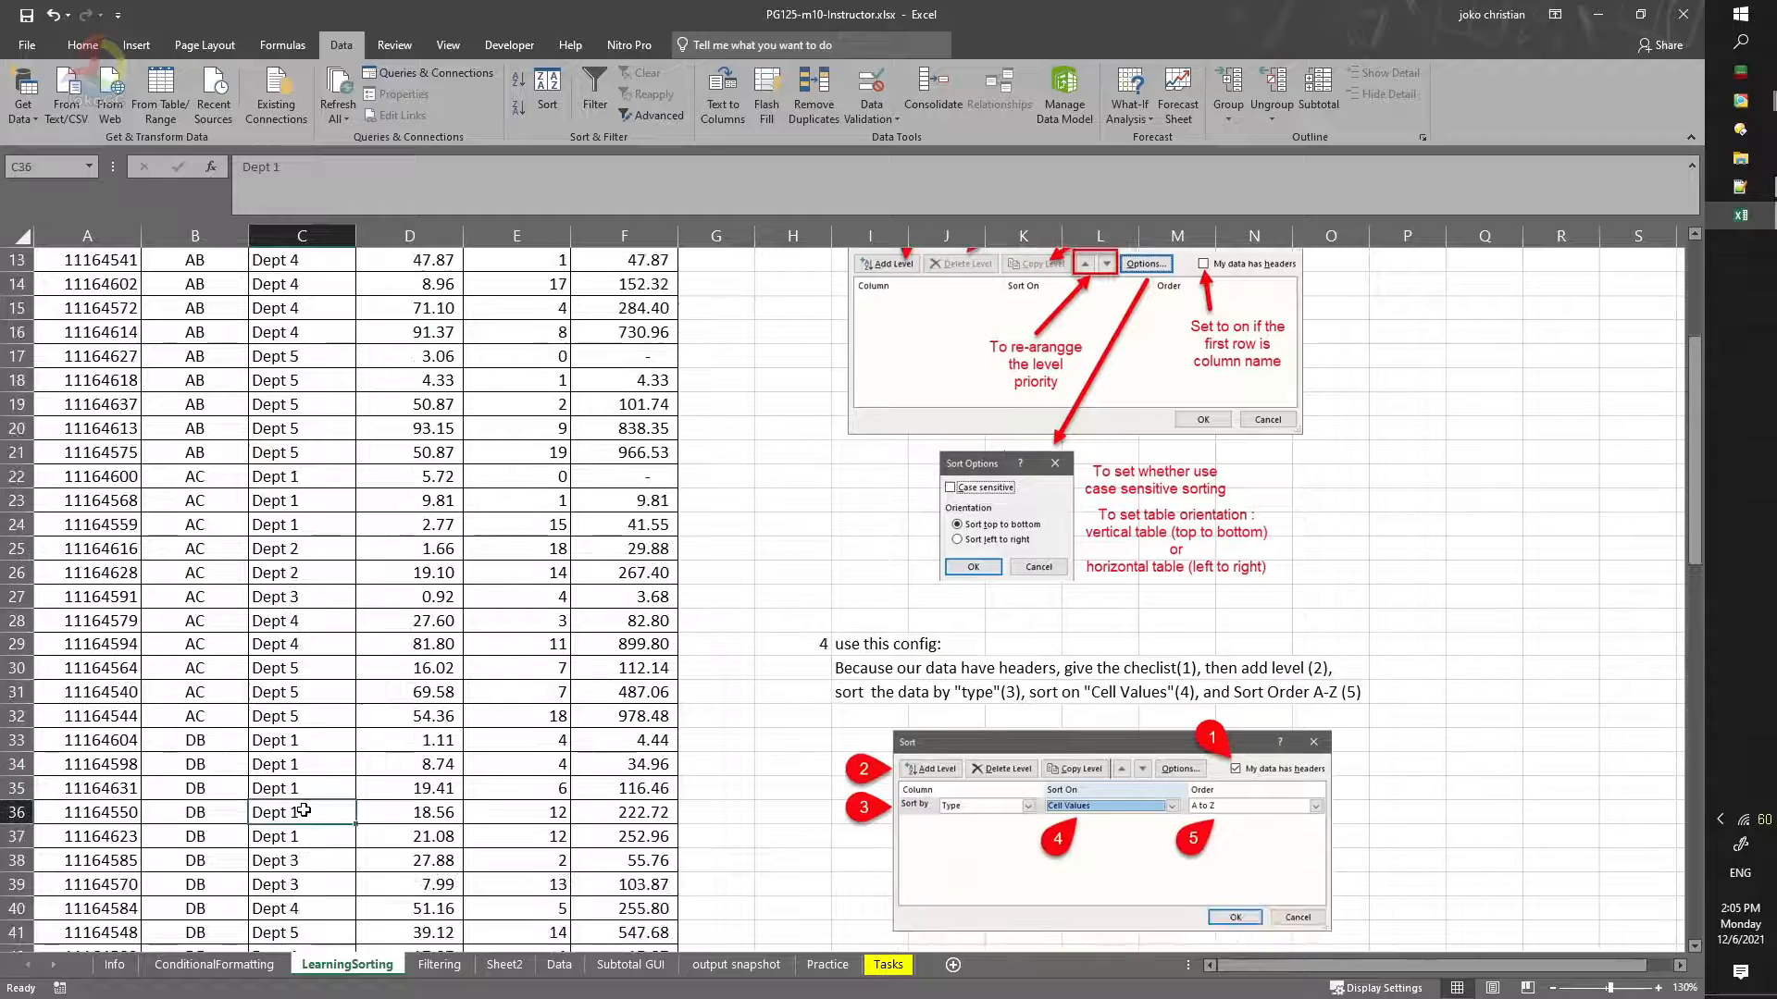
{"action": "scroll", "coordinate": [304, 811], "scroll_direction": "up", "scroll_amount": 4}
Step: Add a Quantity sort level for the whole table, on cell values in Largest to Smallest order
{"action": "left_click", "coordinate": [316, 542]}
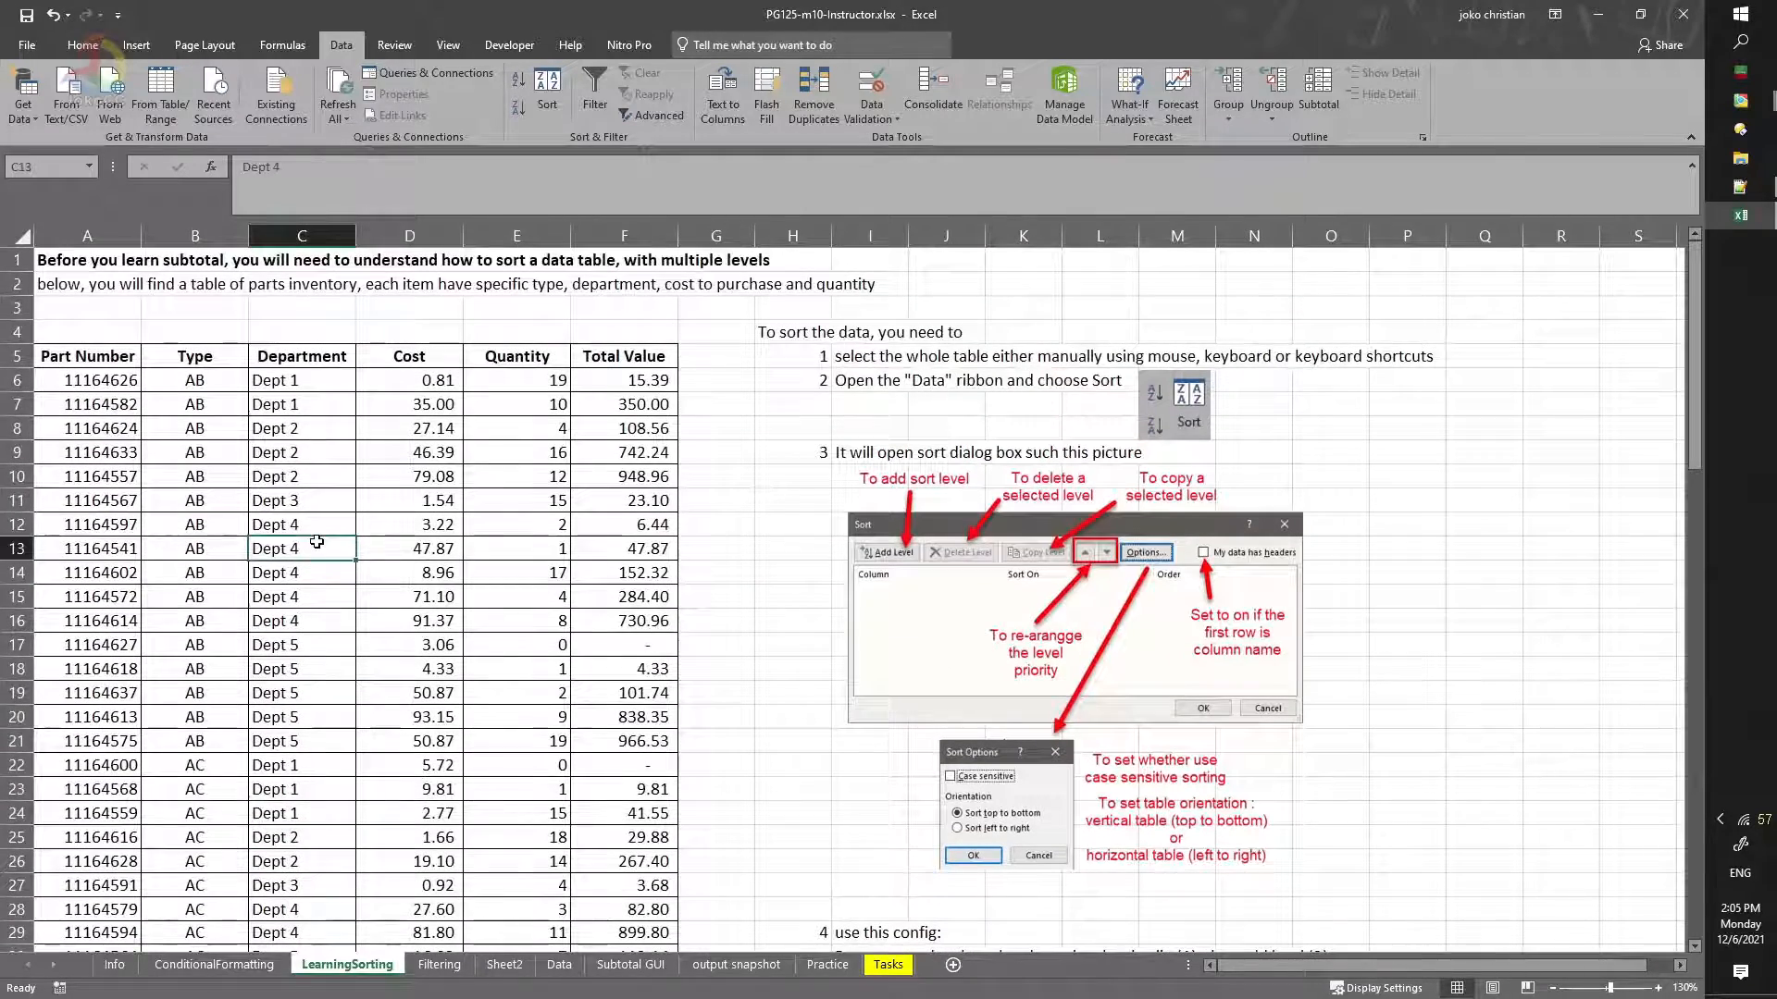
{"action": "key", "text": "ctrl+a"}
{"action": "left_click", "coordinate": [547, 92]}
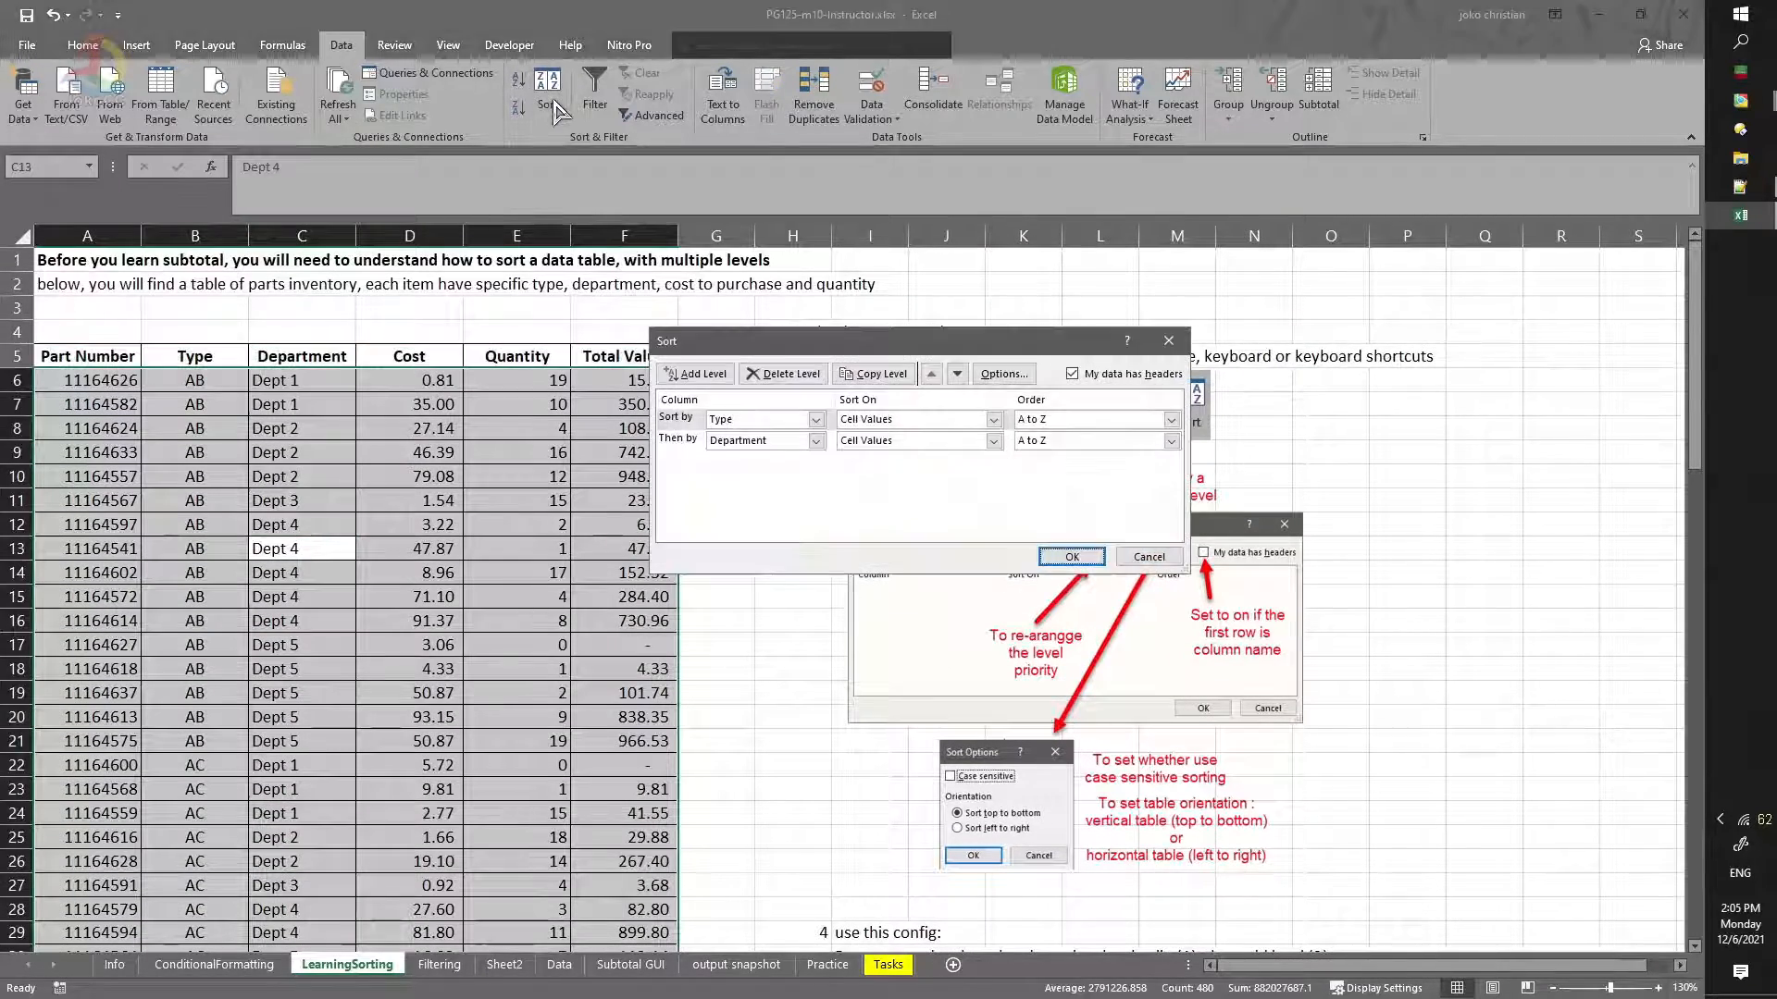
{"action": "left_click", "coordinate": [725, 379]}
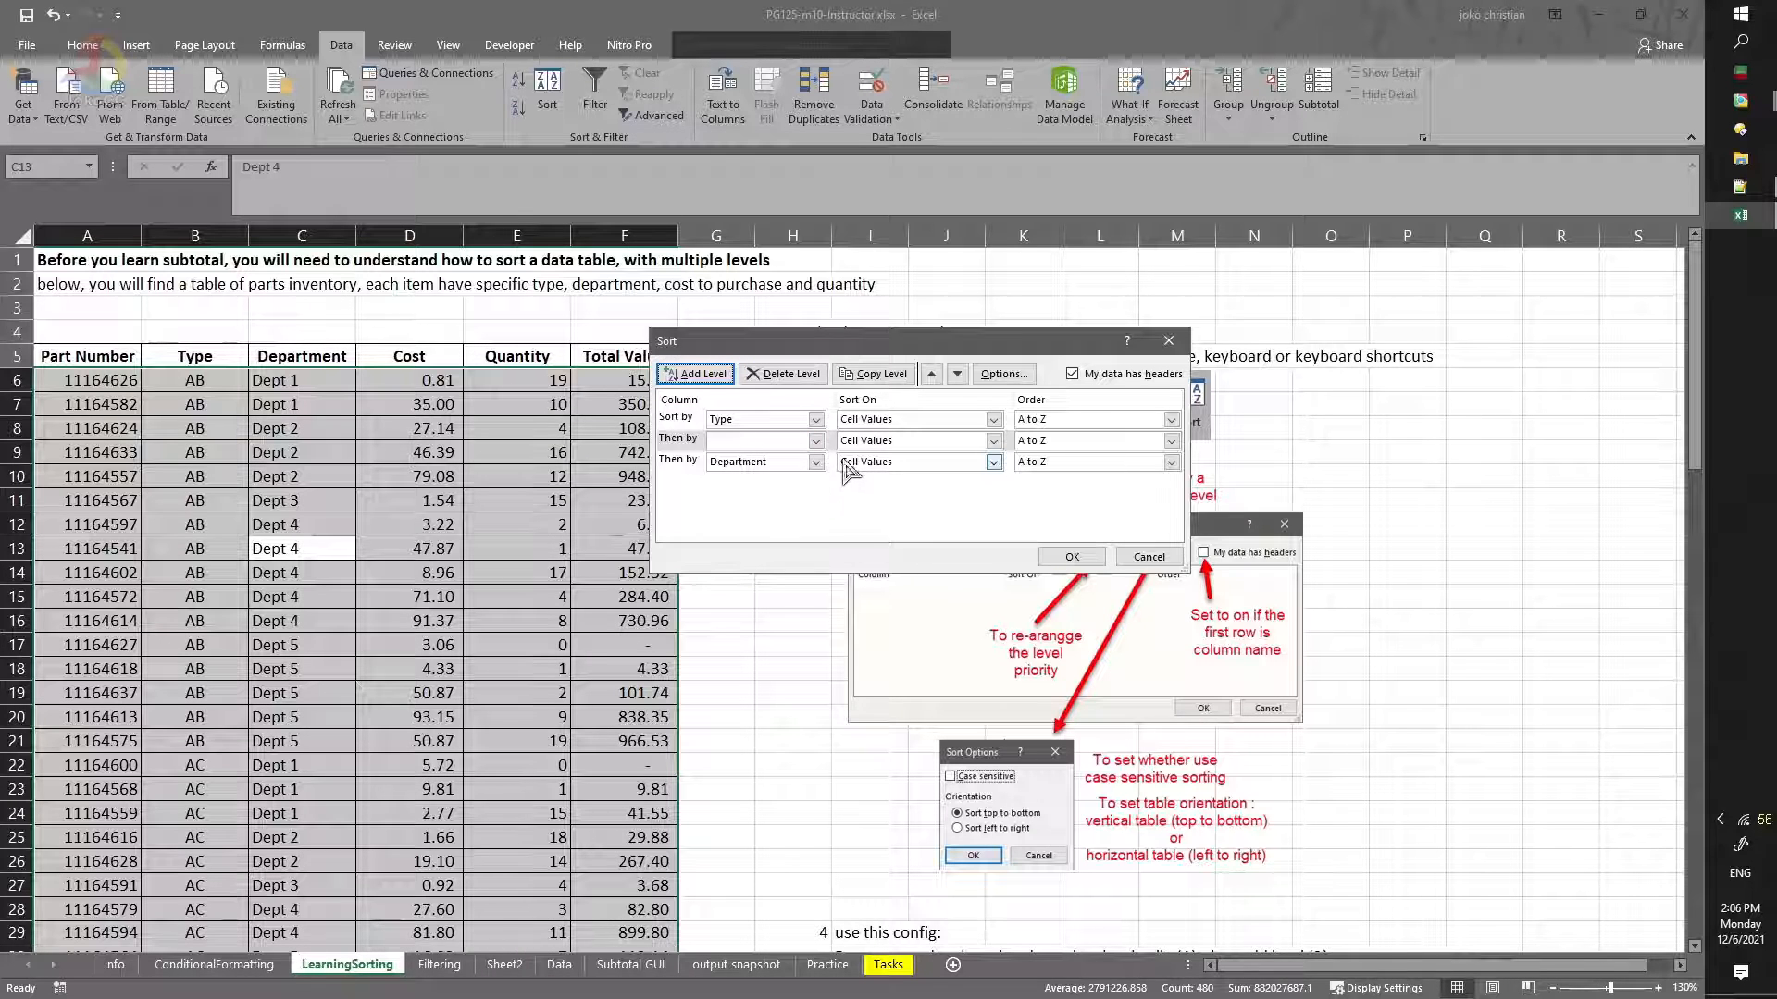
{"action": "left_click", "coordinate": [815, 441]}
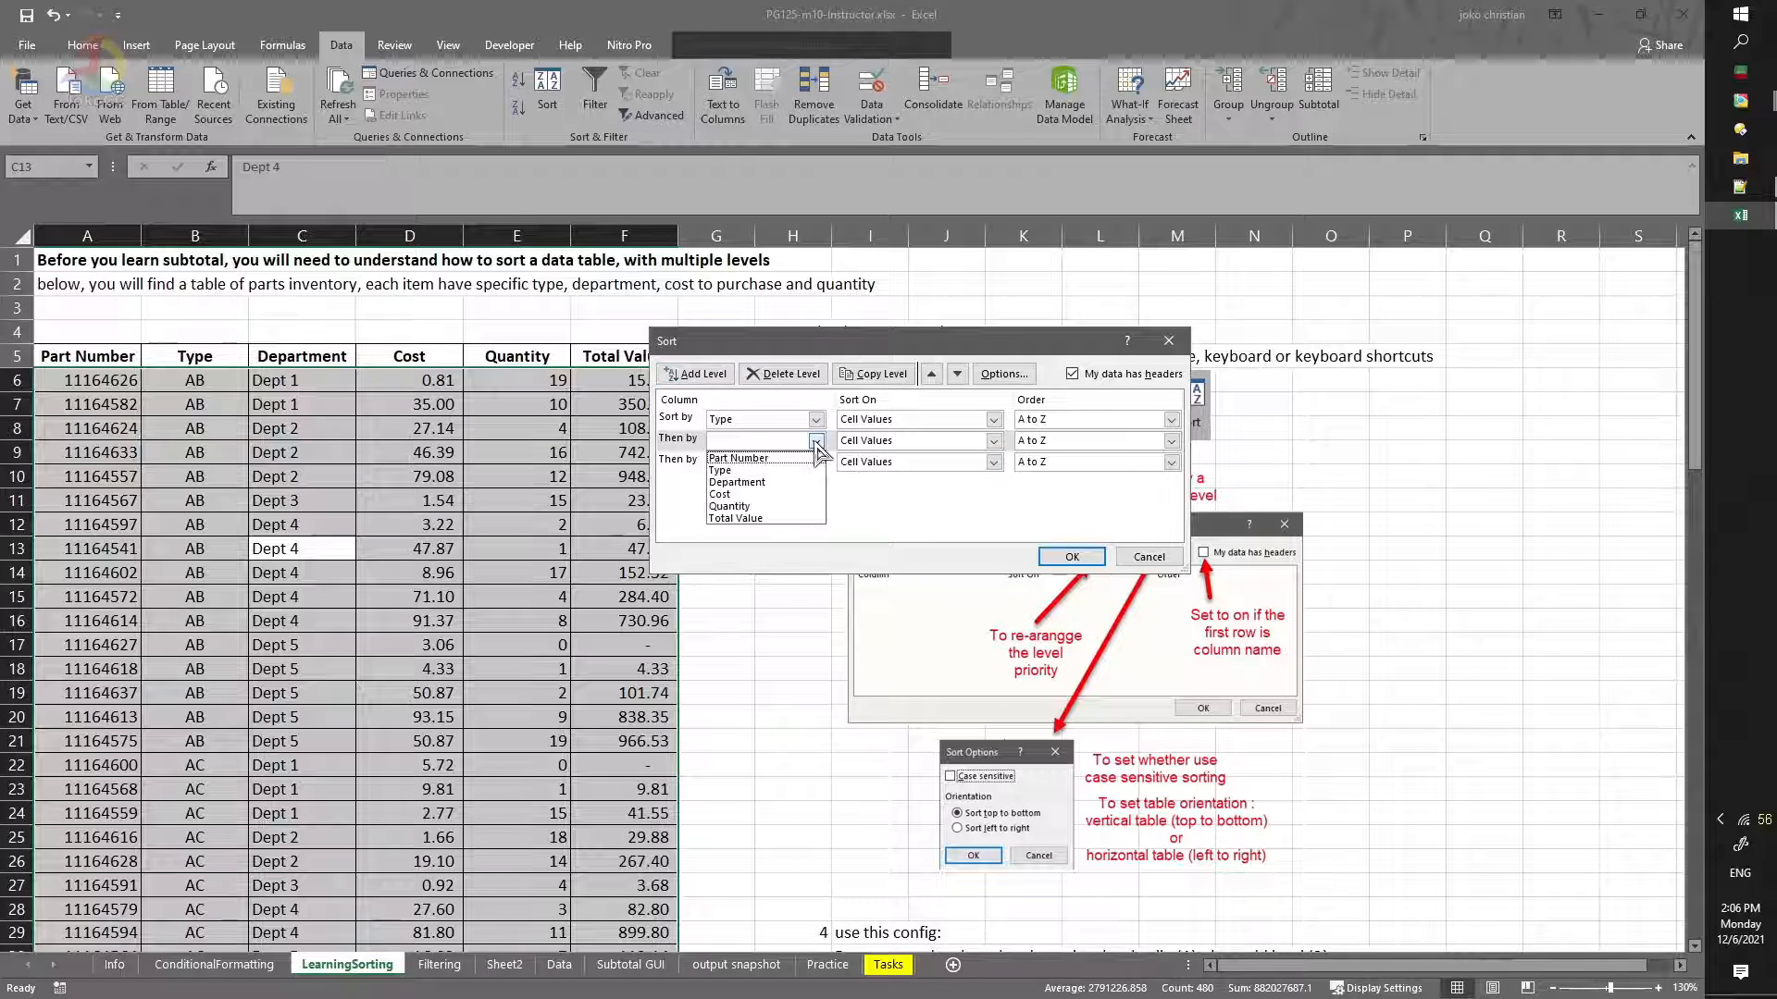
{"action": "left_click", "coordinate": [772, 506]}
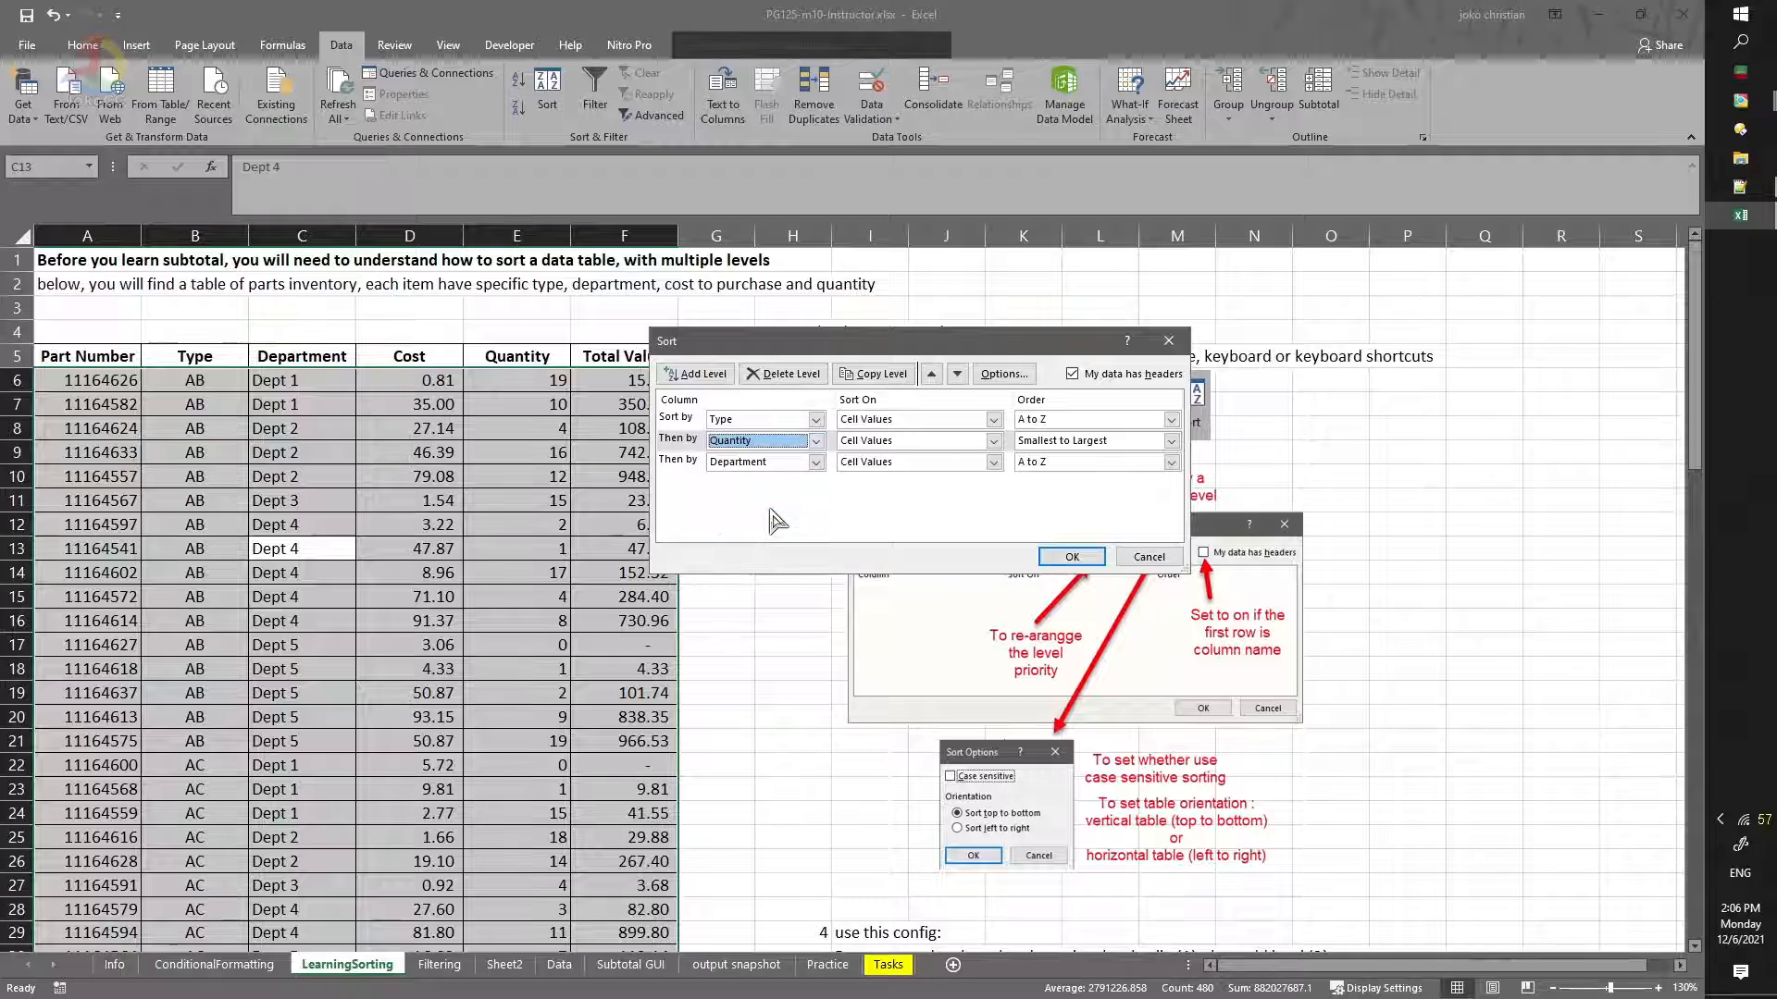
{"action": "left_click", "coordinate": [1062, 441]}
{"action": "left_click", "coordinate": [1074, 470]}
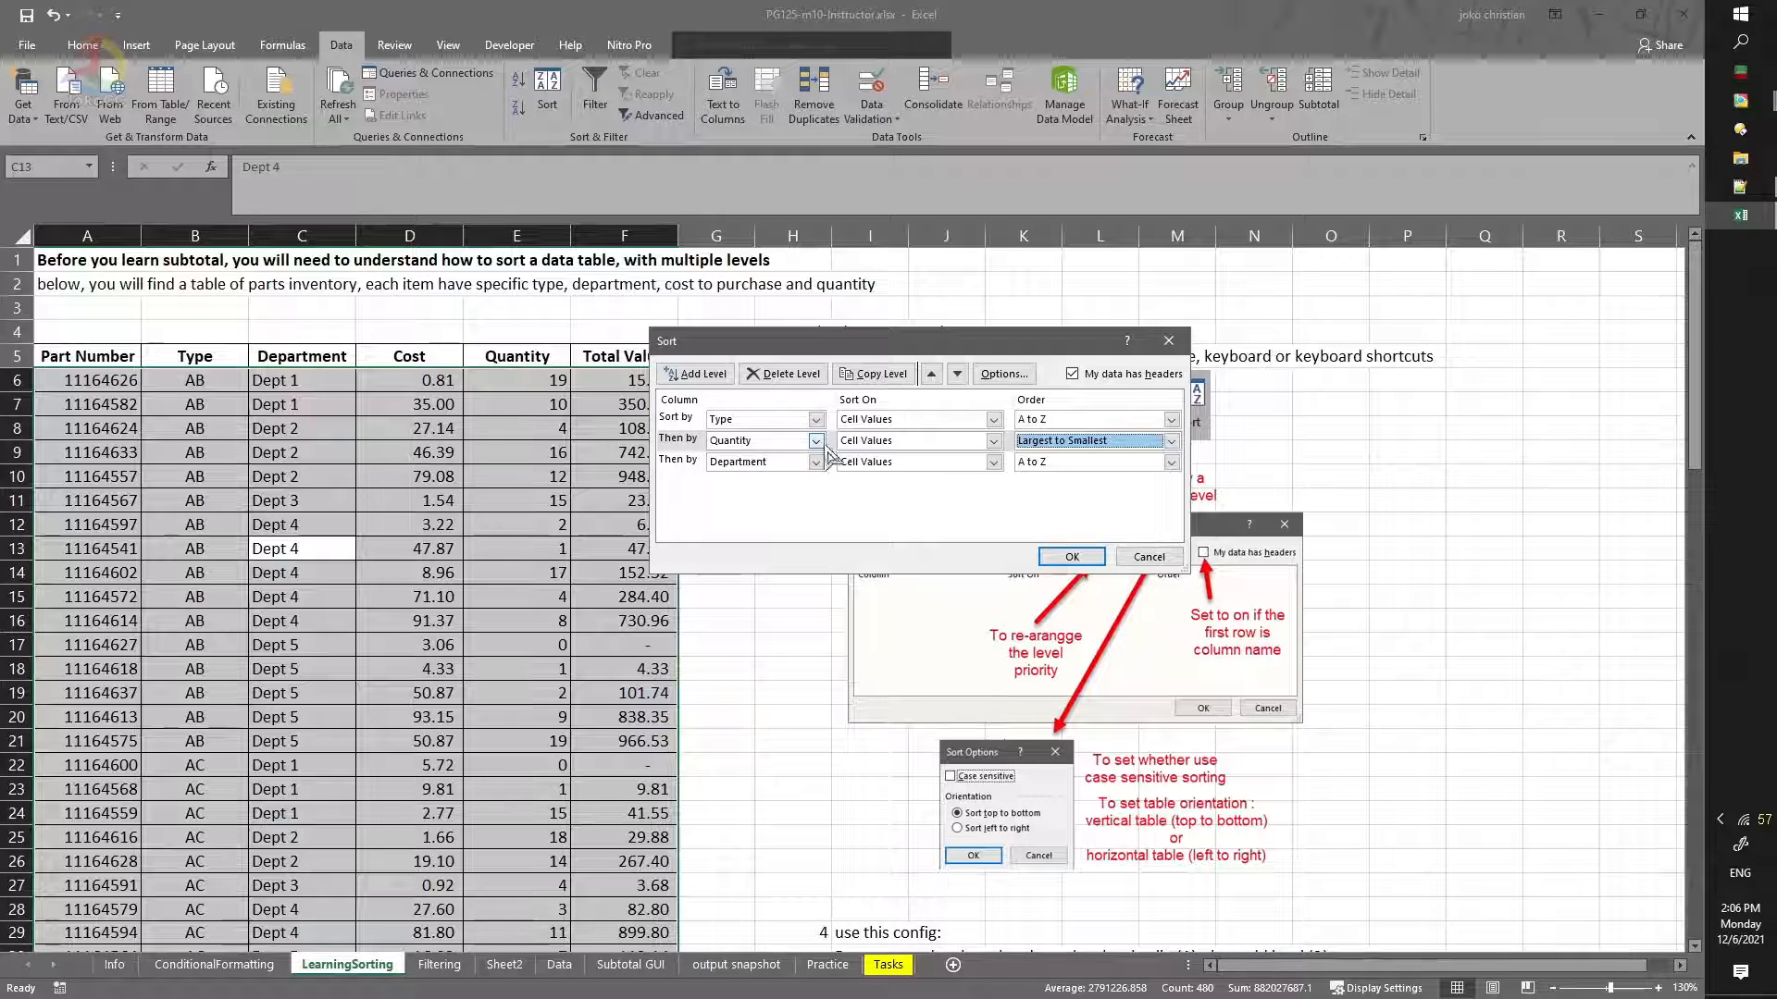
Step: Move the Quantity level below Department and apply the three-level sort
{"action": "left_click", "coordinate": [957, 374]}
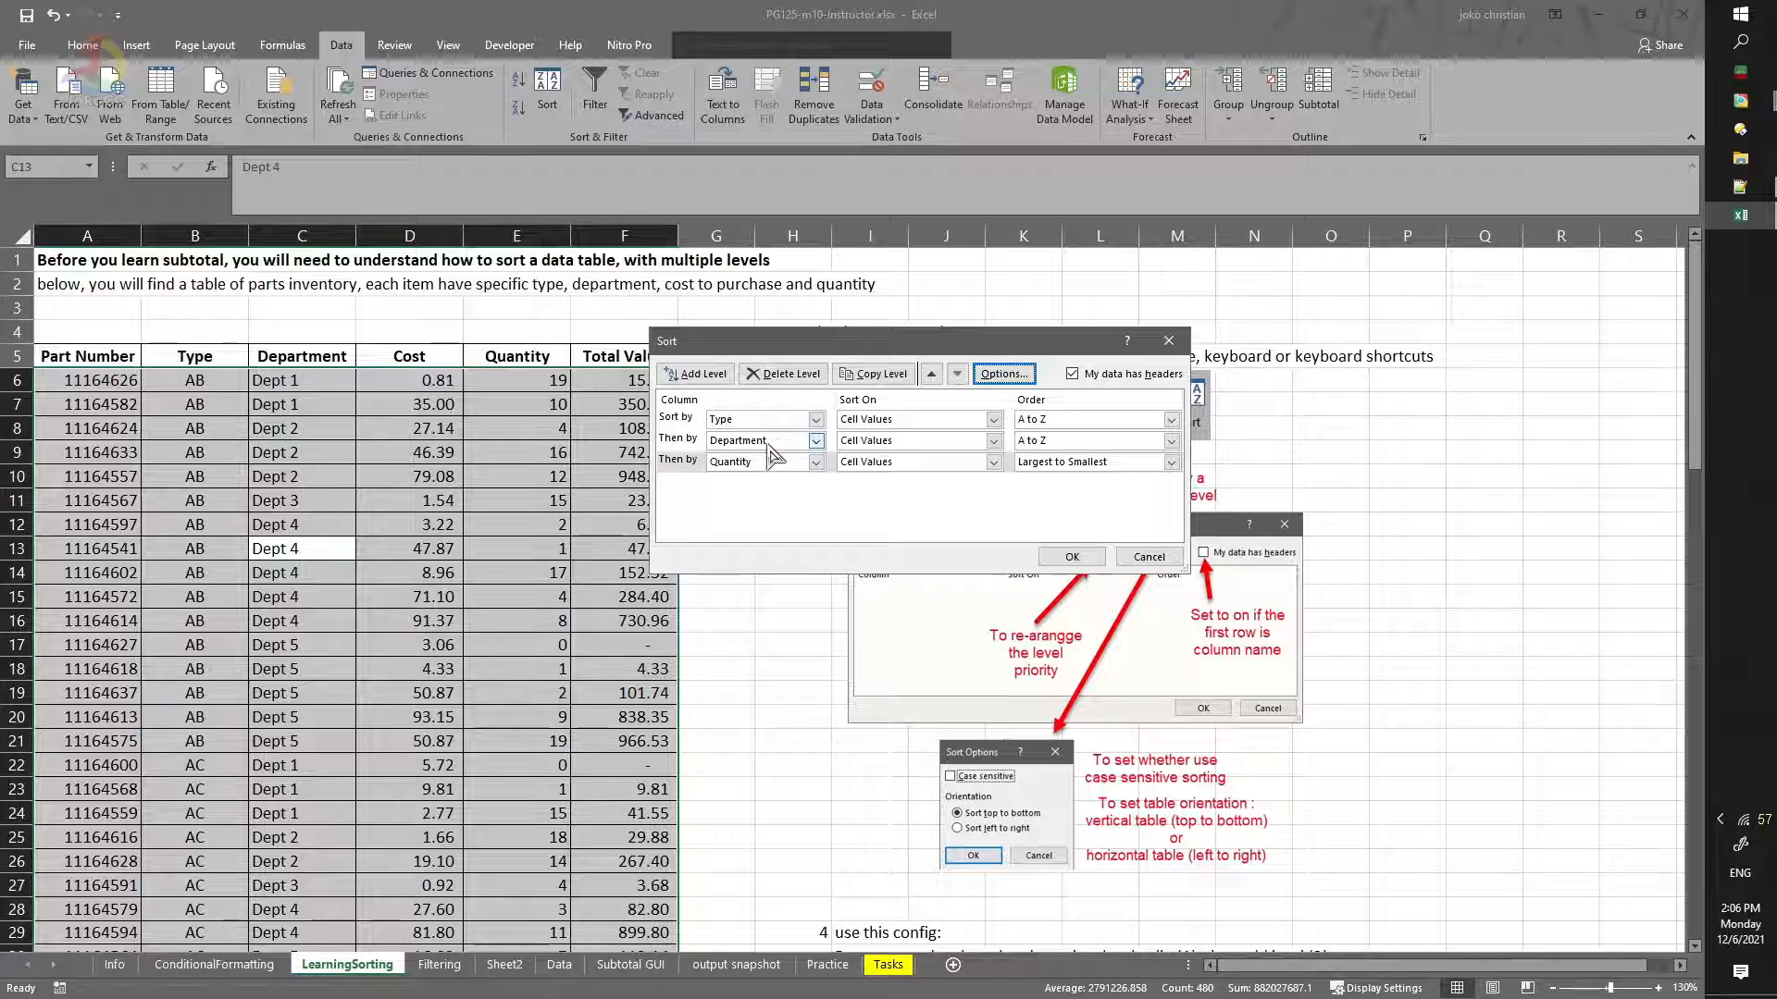
{"action": "key", "text": "ctrl"}
{"action": "key", "text": "ctrl"}
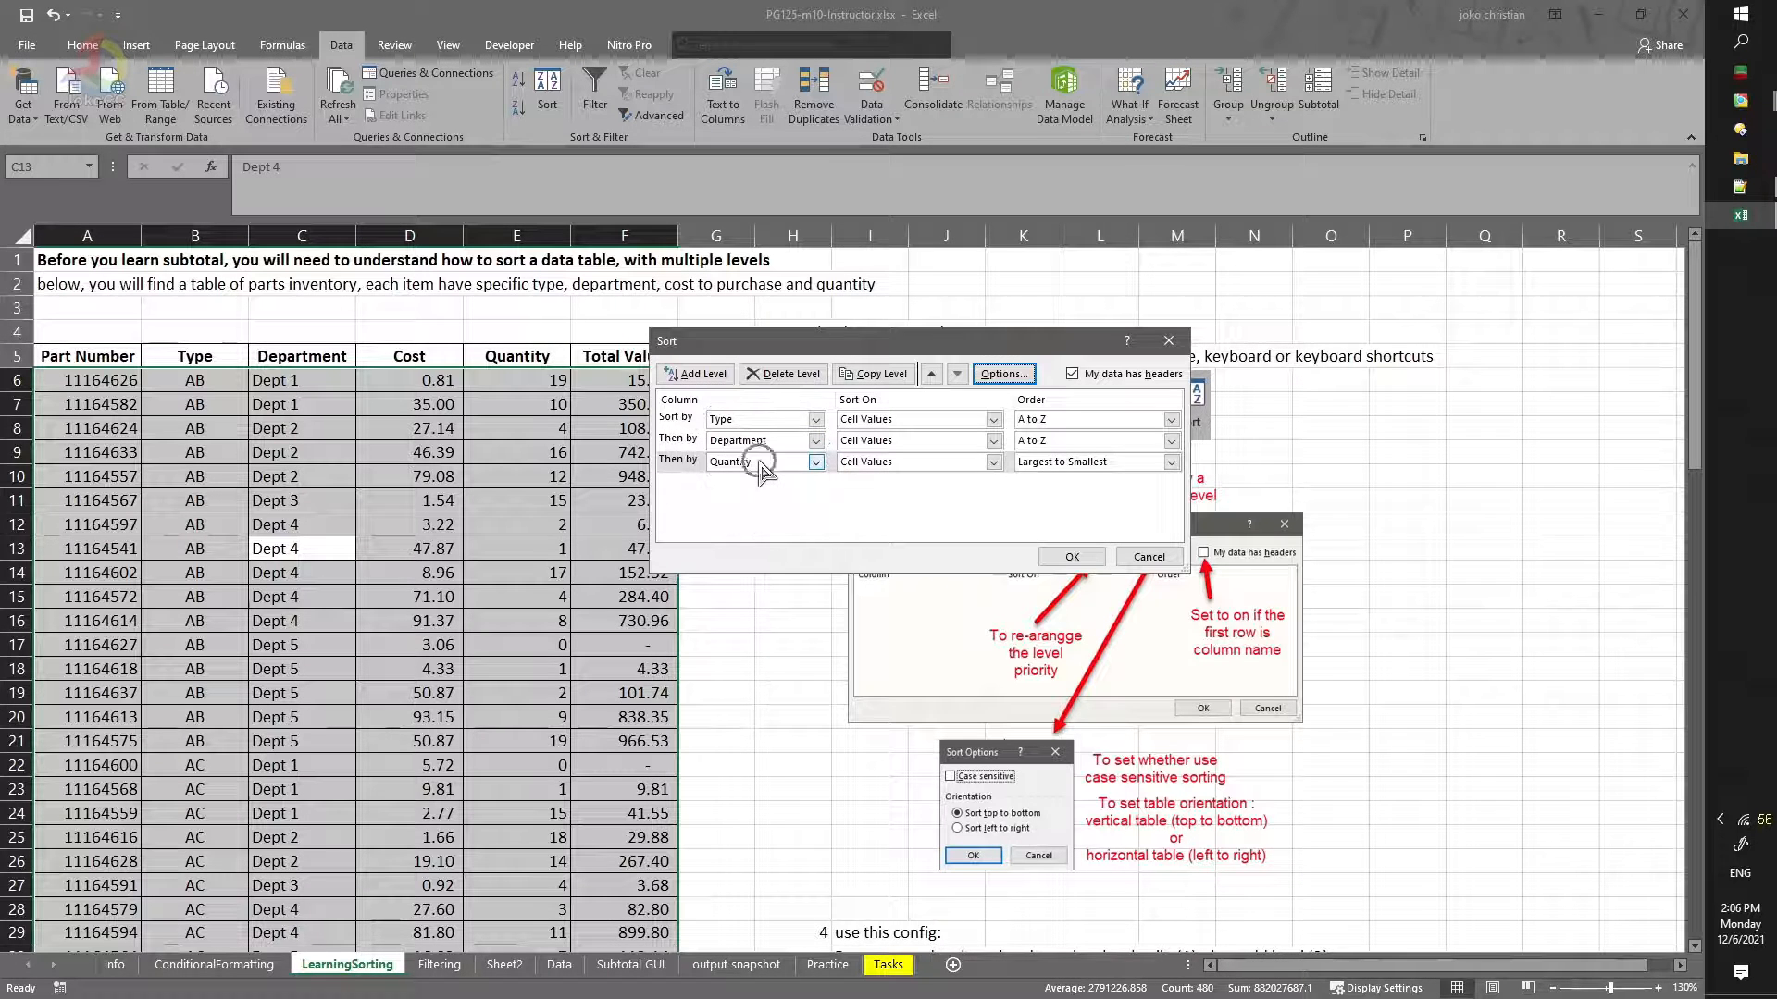
{"action": "left_click", "coordinate": [1077, 565]}
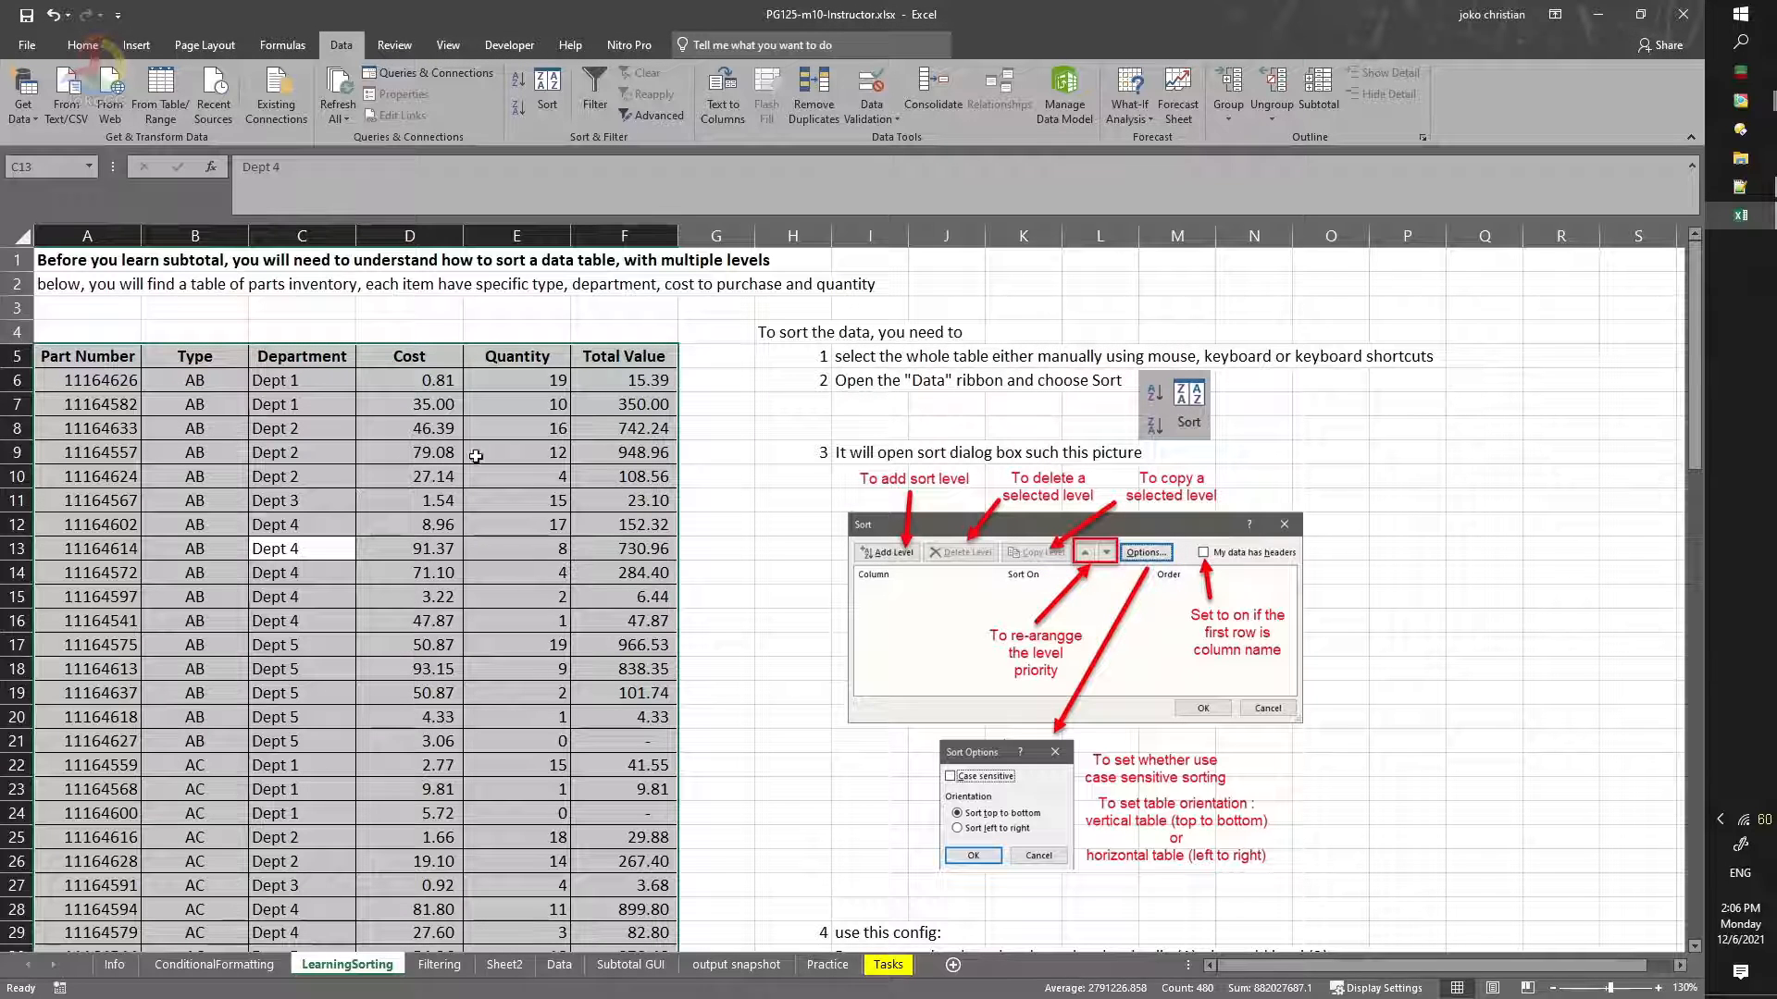
Step: Examine the Quantity order within Dept 1 and Dept 2 of the AB rows
{"action": "left_click", "coordinate": [302, 405]}
{"action": "left_click_drag", "start_coordinate": [205, 382], "coordinate": [196, 743]}
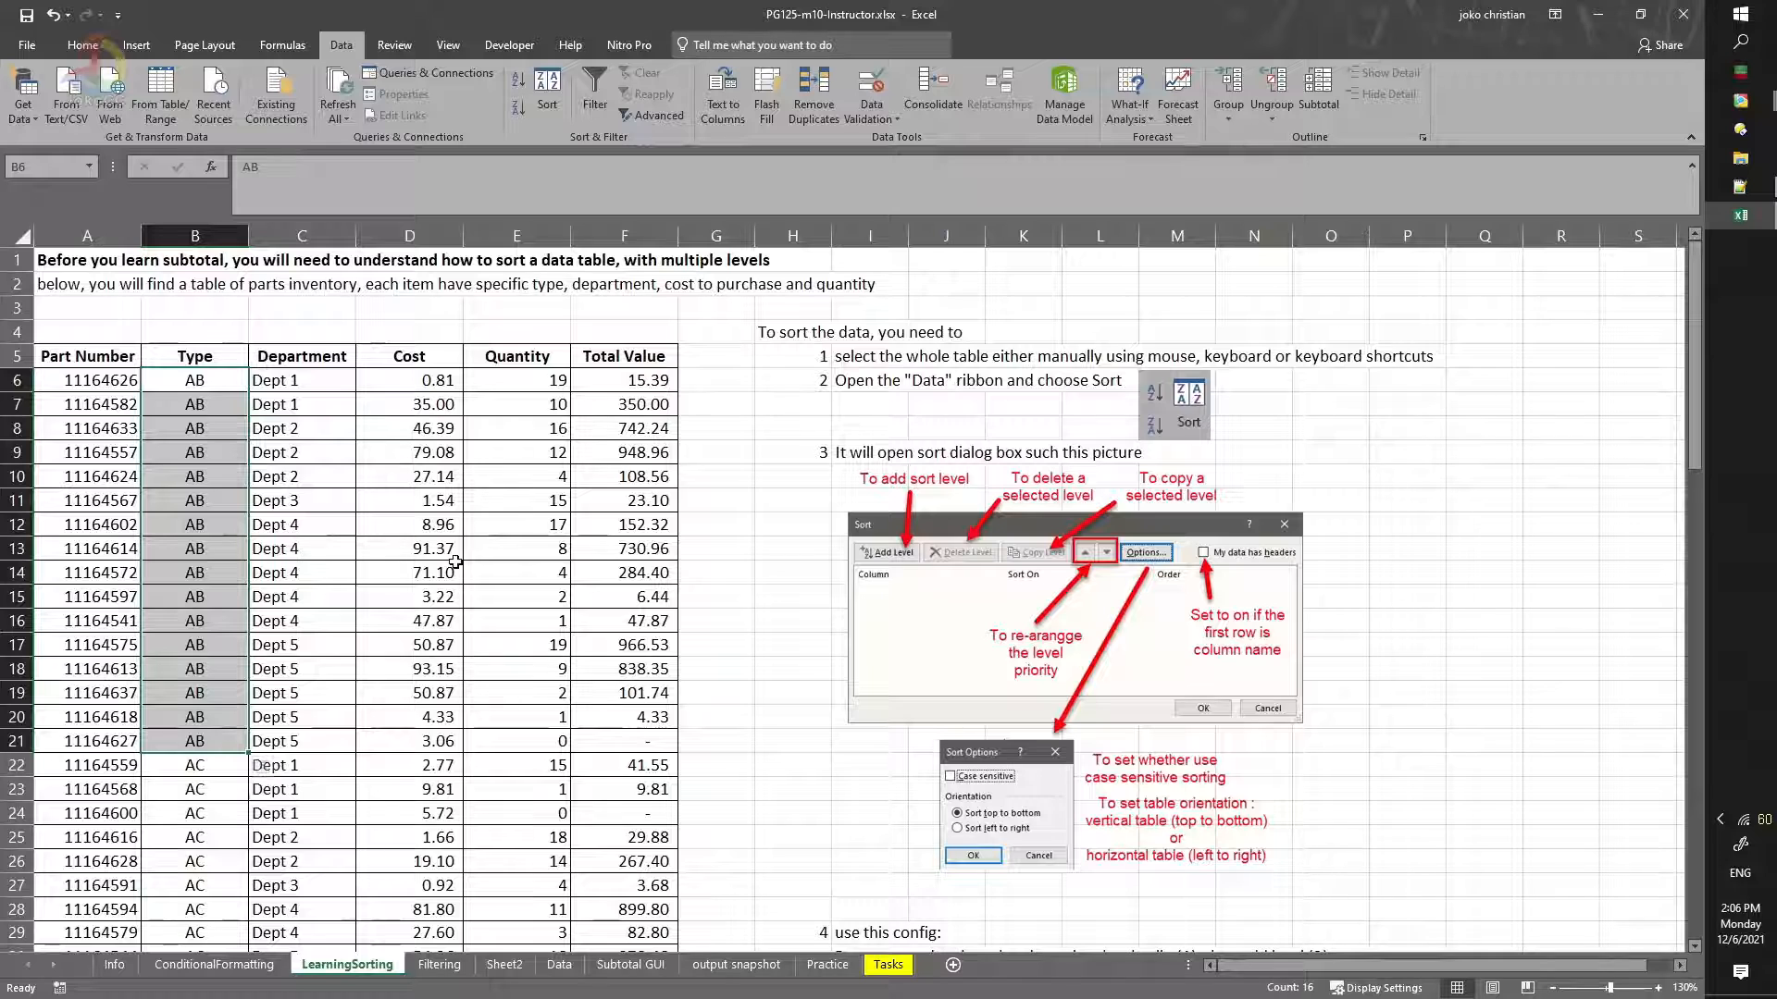
{"action": "left_click_drag", "start_coordinate": [329, 392], "coordinate": [321, 404]}
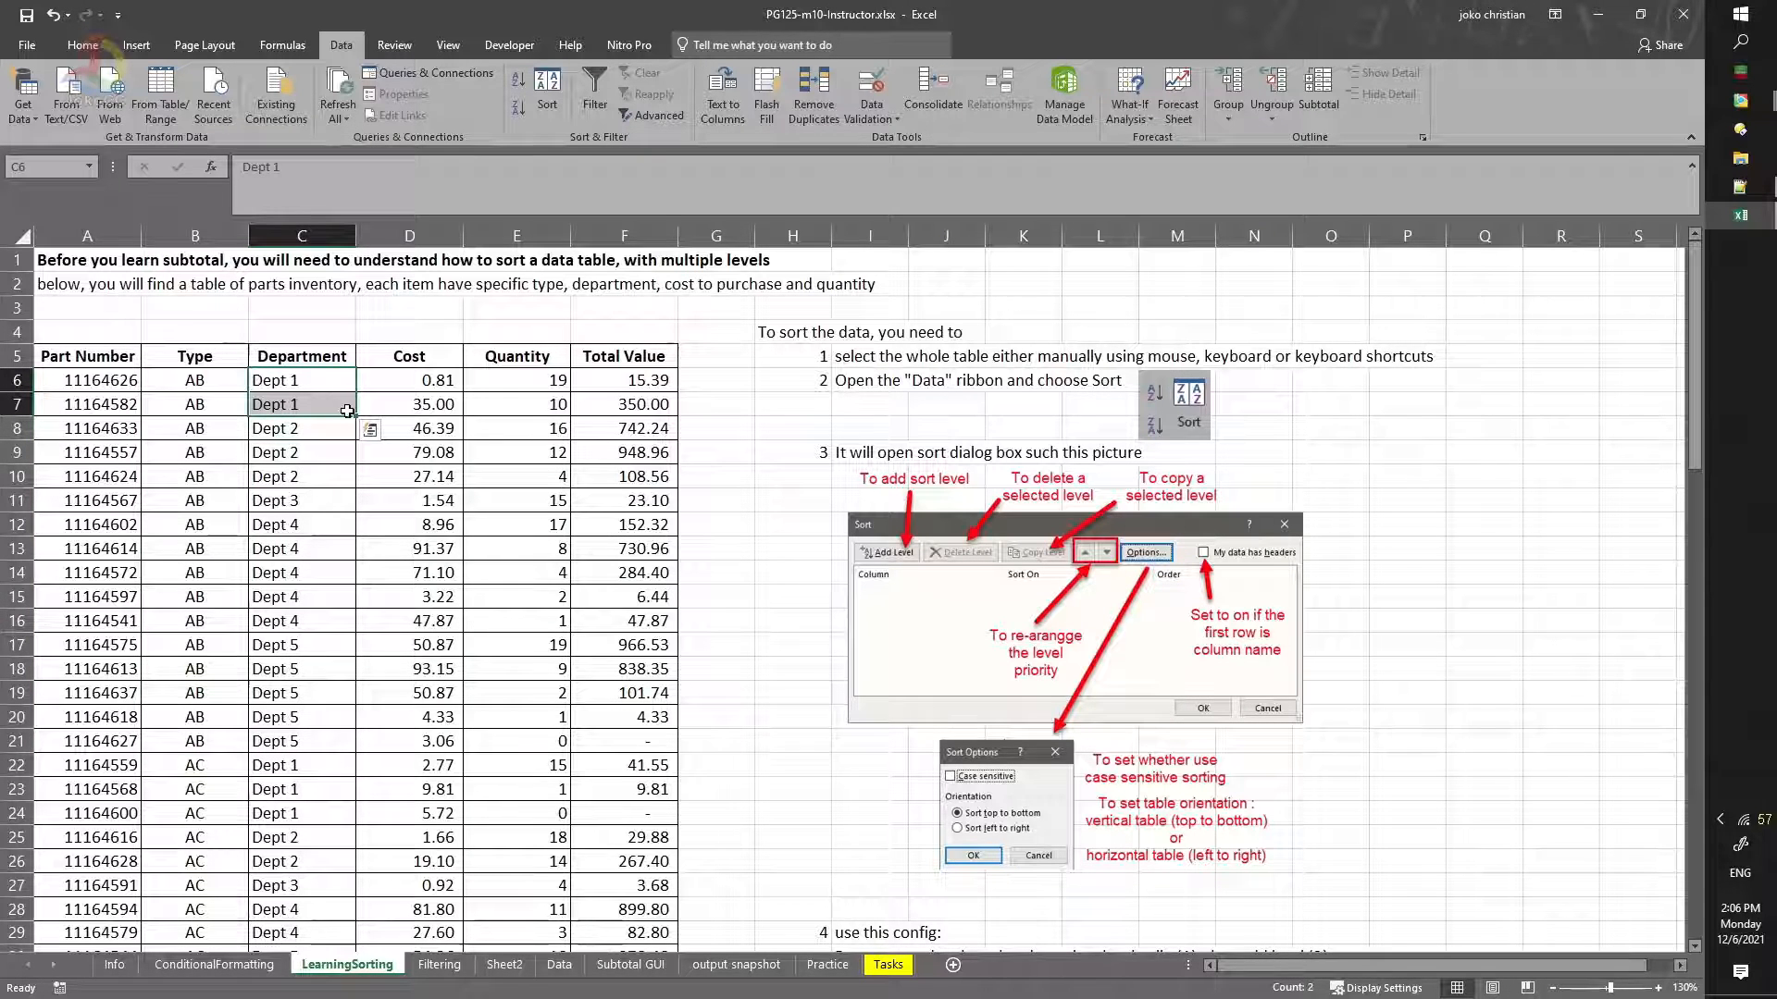
{"action": "left_click_drag", "start_coordinate": [563, 377], "coordinate": [564, 406]}
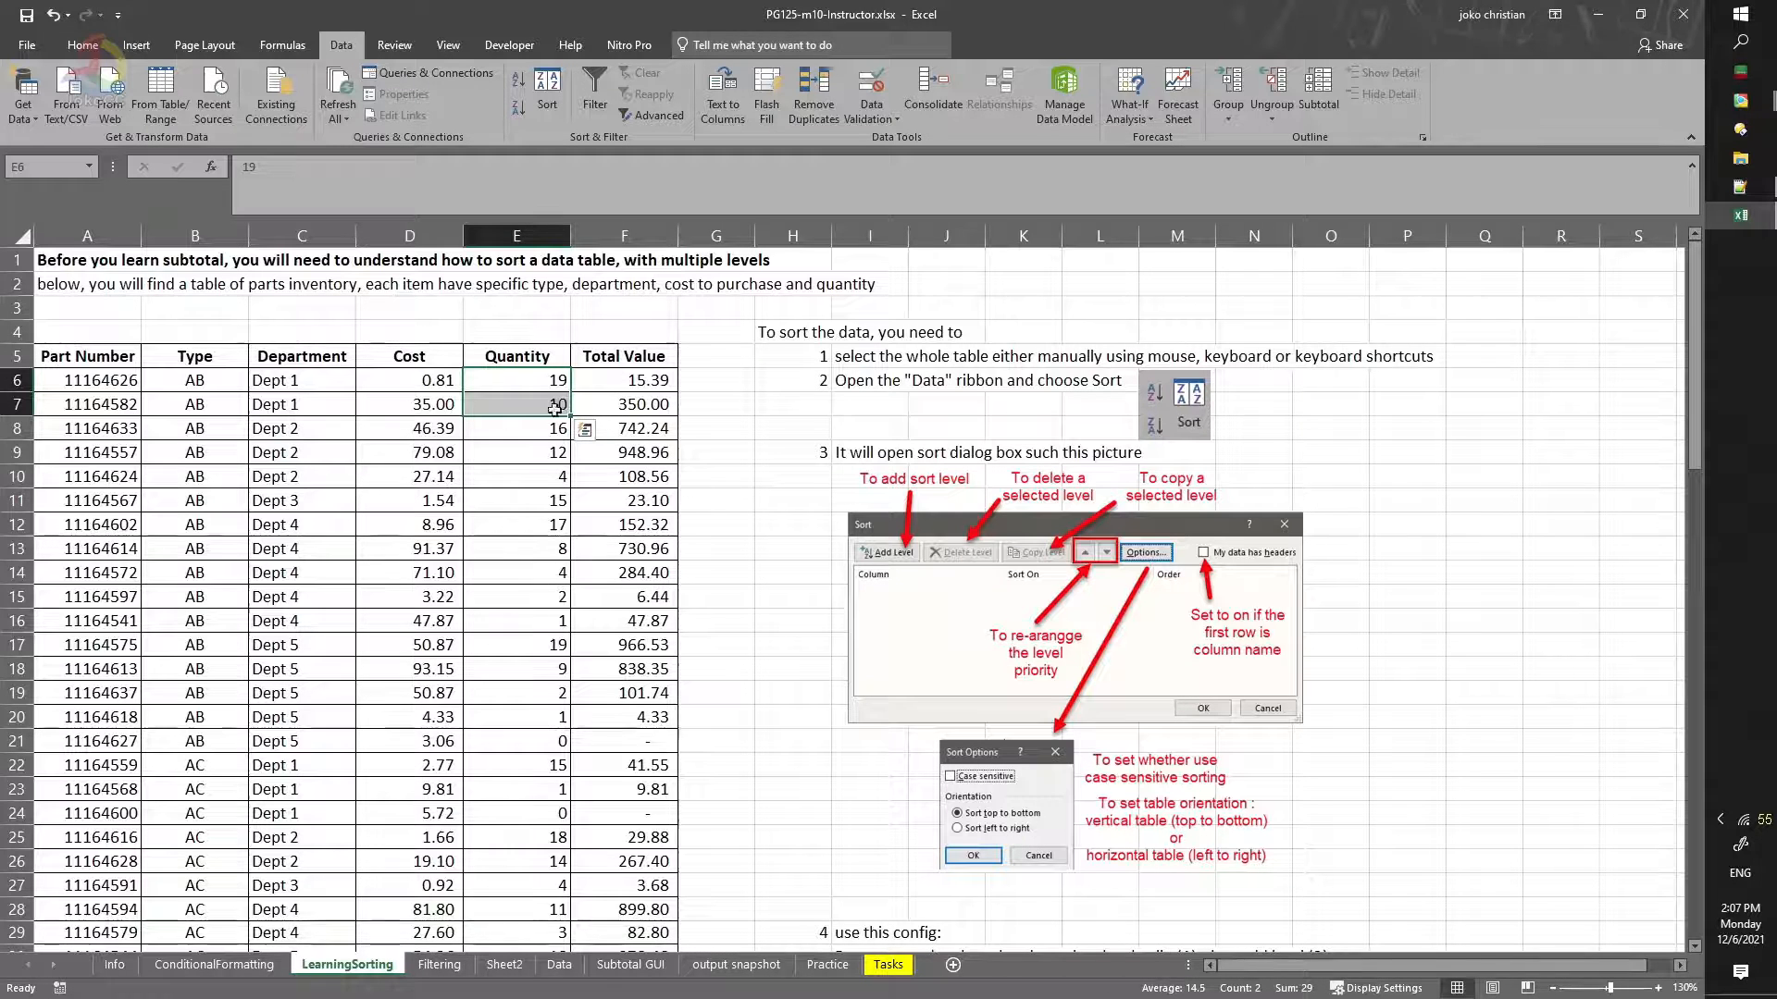
{"action": "left_click_drag", "start_coordinate": [306, 435], "coordinate": [304, 473]}
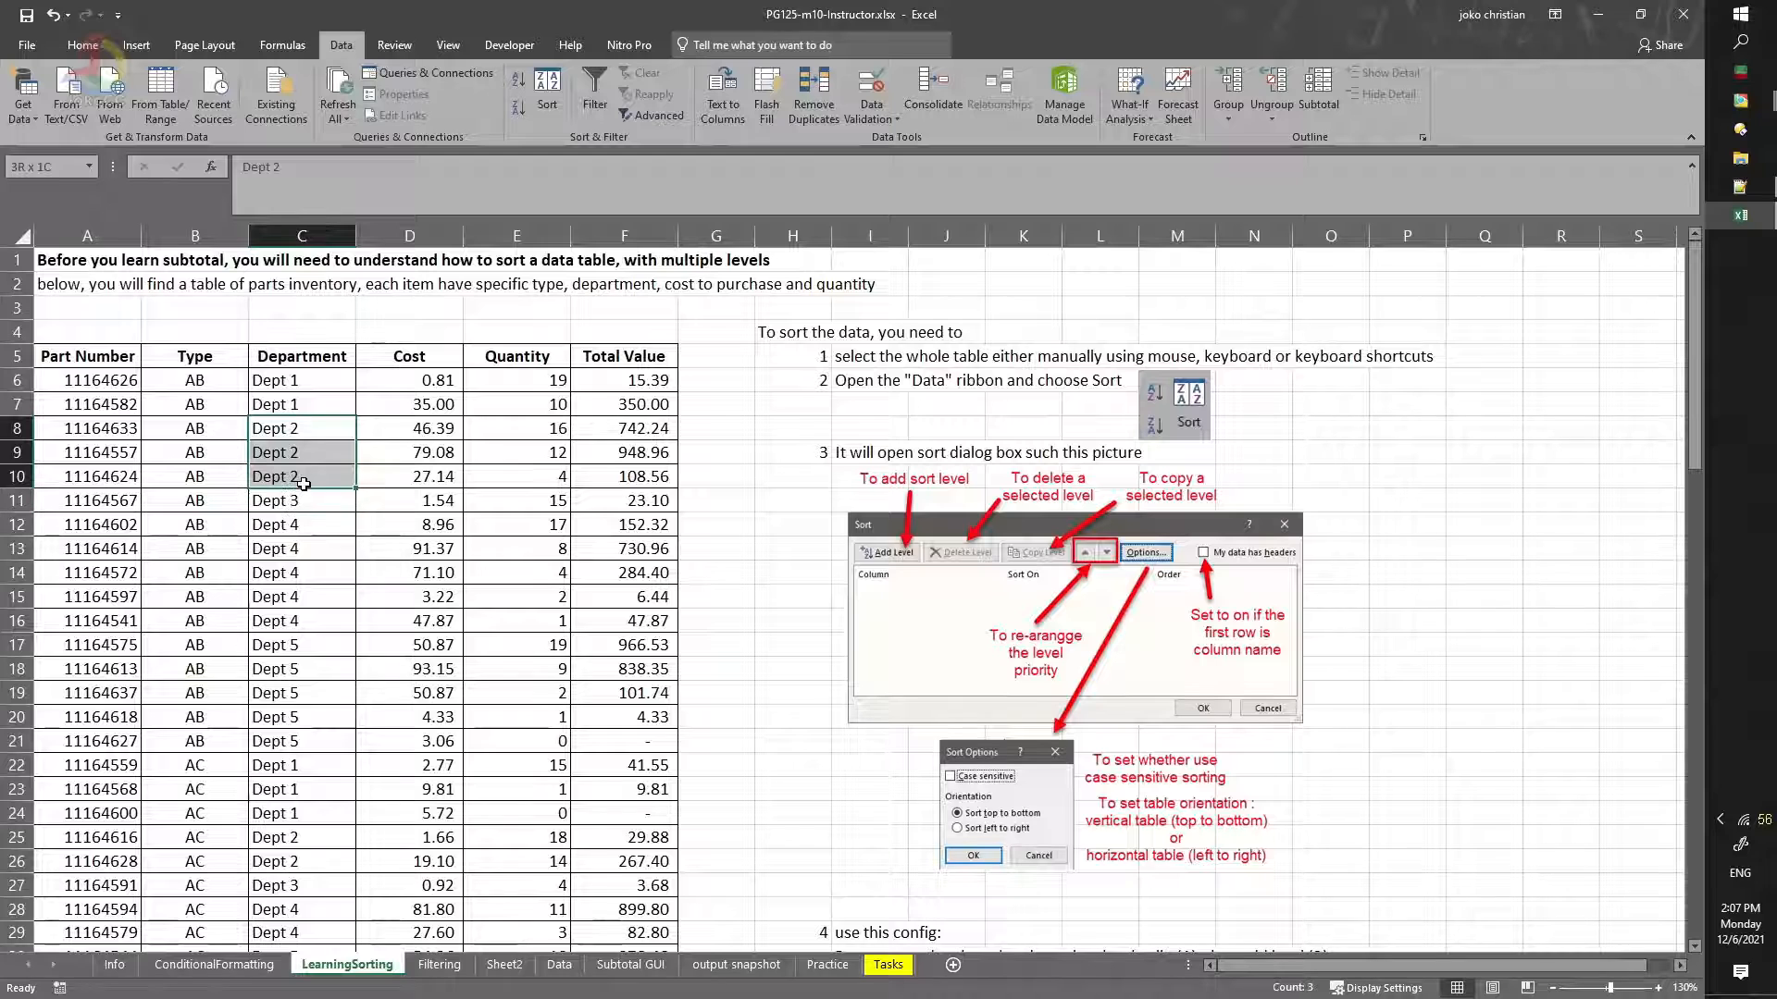
{"action": "left_click", "coordinate": [561, 431]}
{"action": "left_click", "coordinate": [566, 457]}
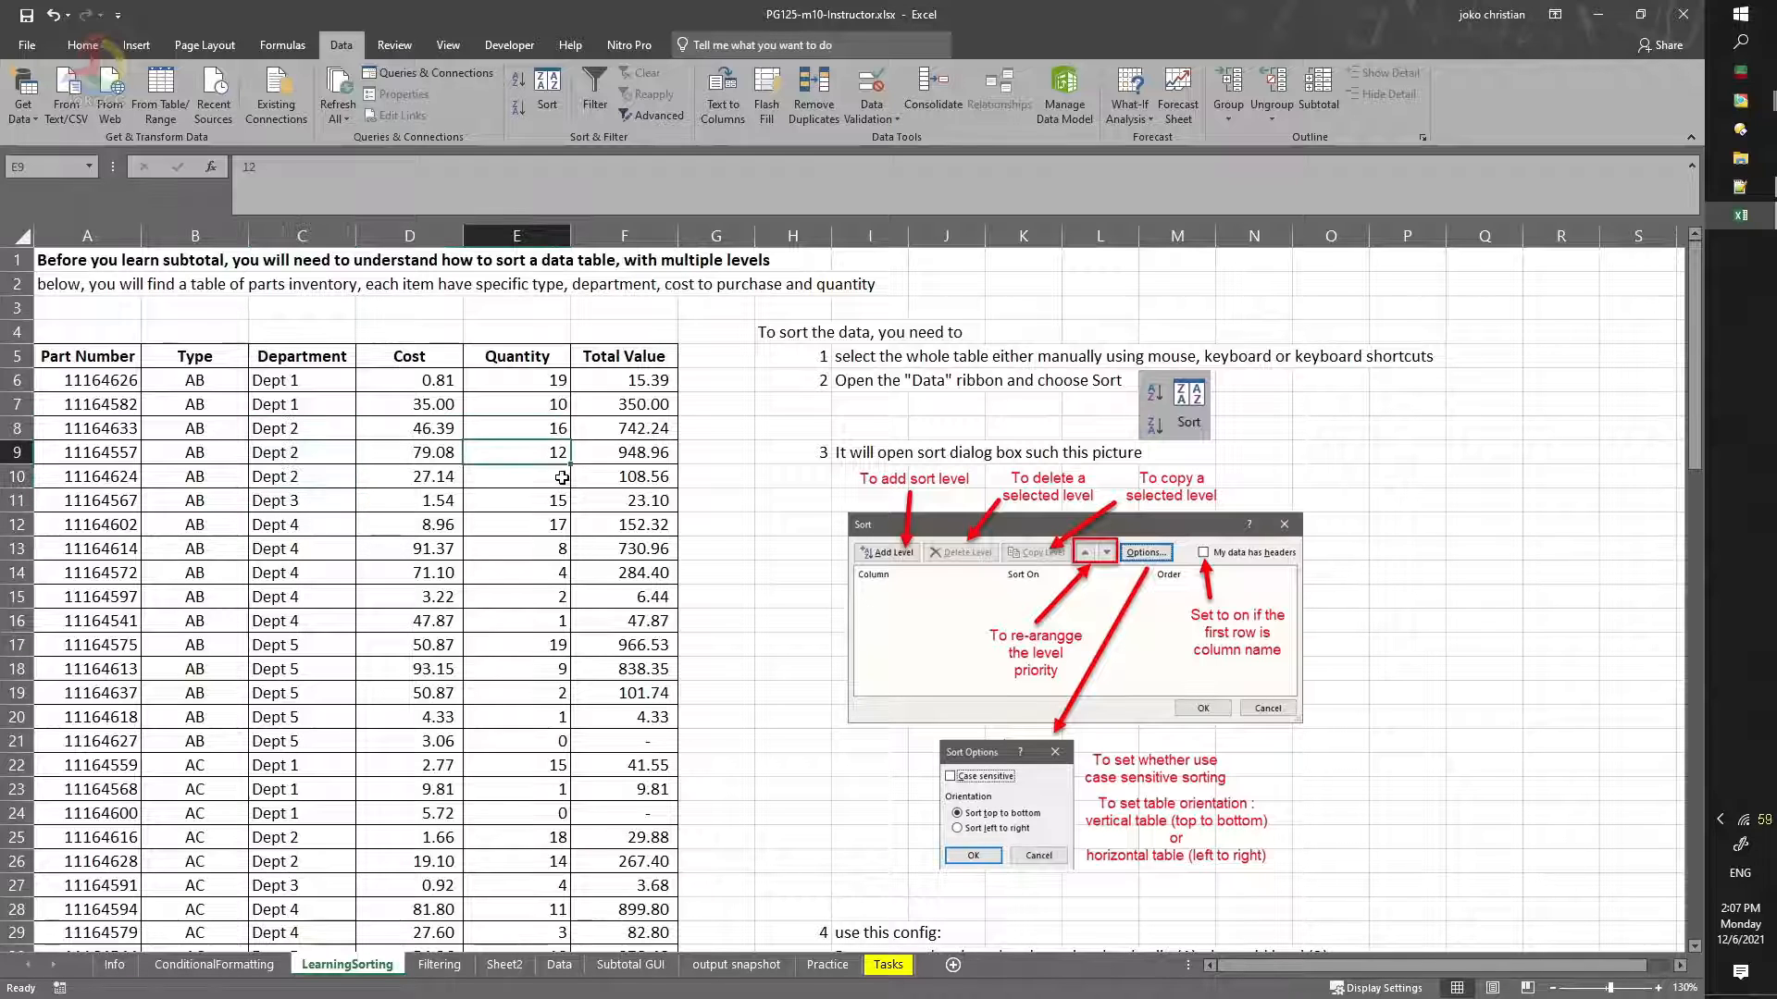
{"action": "left_click", "coordinate": [562, 479]}
Step: Examine the Quantity order within Dept 3 and Dept 4 of the AB rows
{"action": "mouse_move", "coordinate": [307, 501]}
{"action": "left_mouse_down"}
{"action": "mouse_move", "coordinate": [311, 520]}
{"action": "mouse_move", "coordinate": [328, 509]}
{"action": "left_mouse_up"}
{"action": "left_click", "coordinate": [564, 506]}
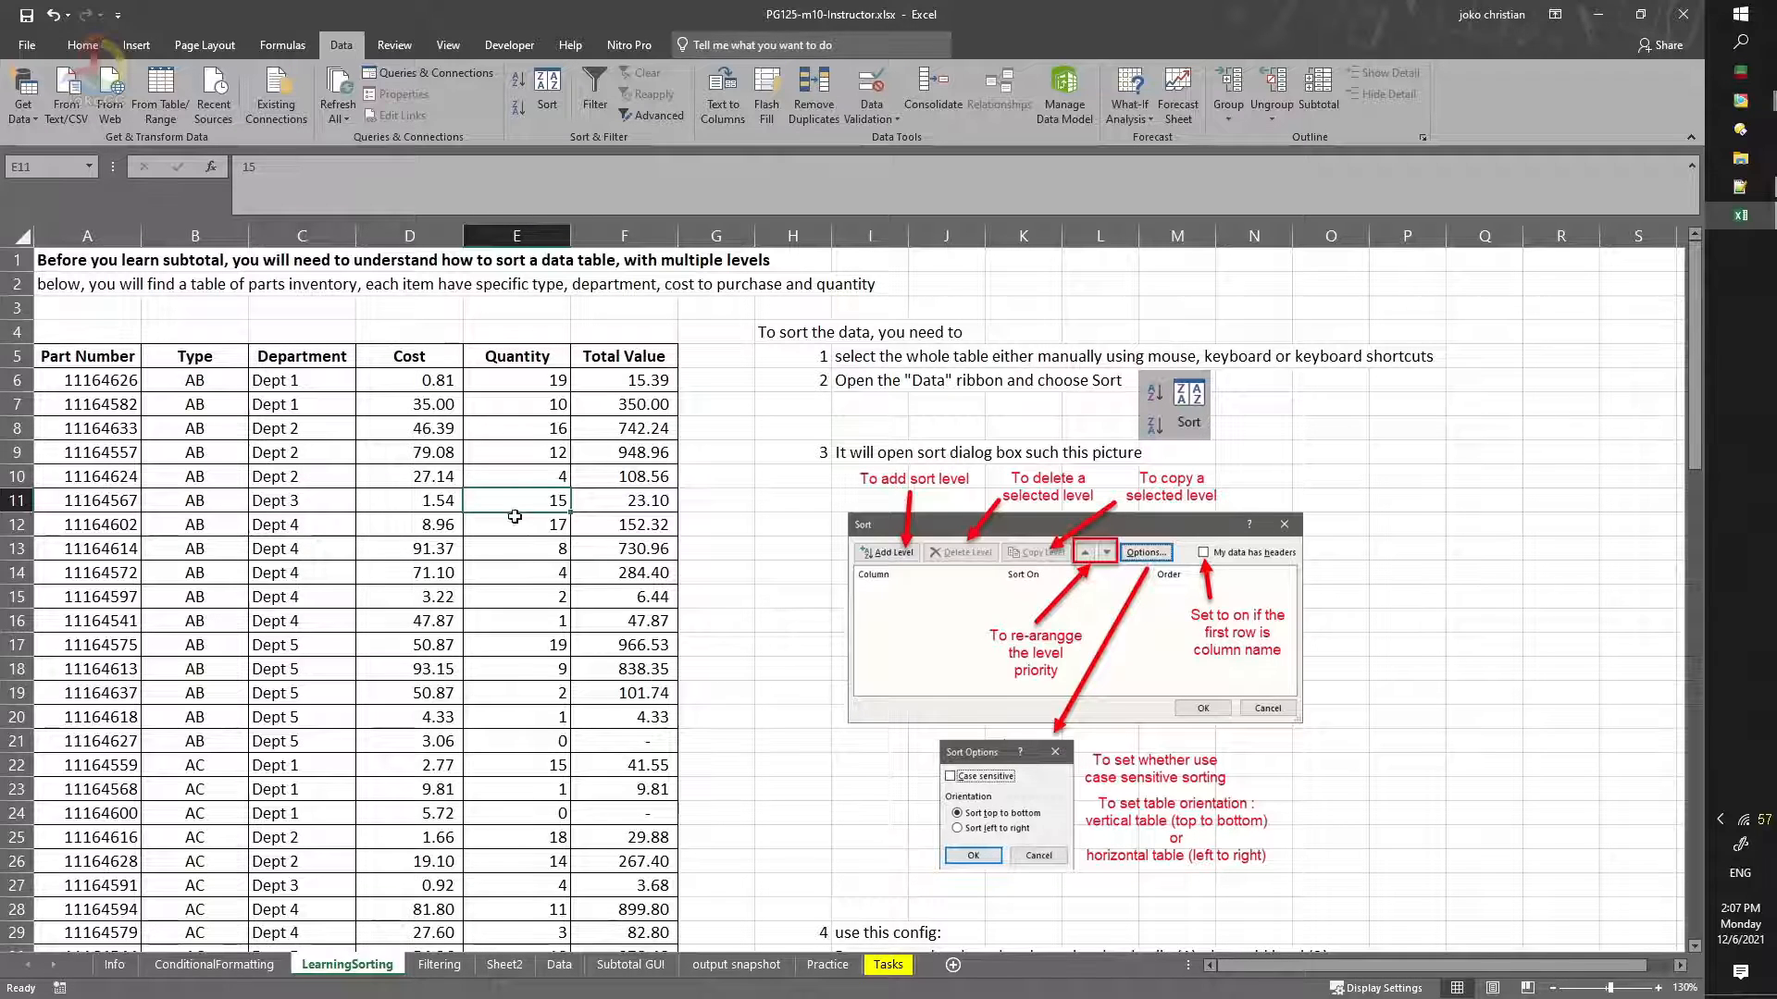
{"action": "left_click_drag", "start_coordinate": [309, 531], "coordinate": [307, 620]}
{"action": "left_click_drag", "start_coordinate": [561, 529], "coordinate": [561, 618]}
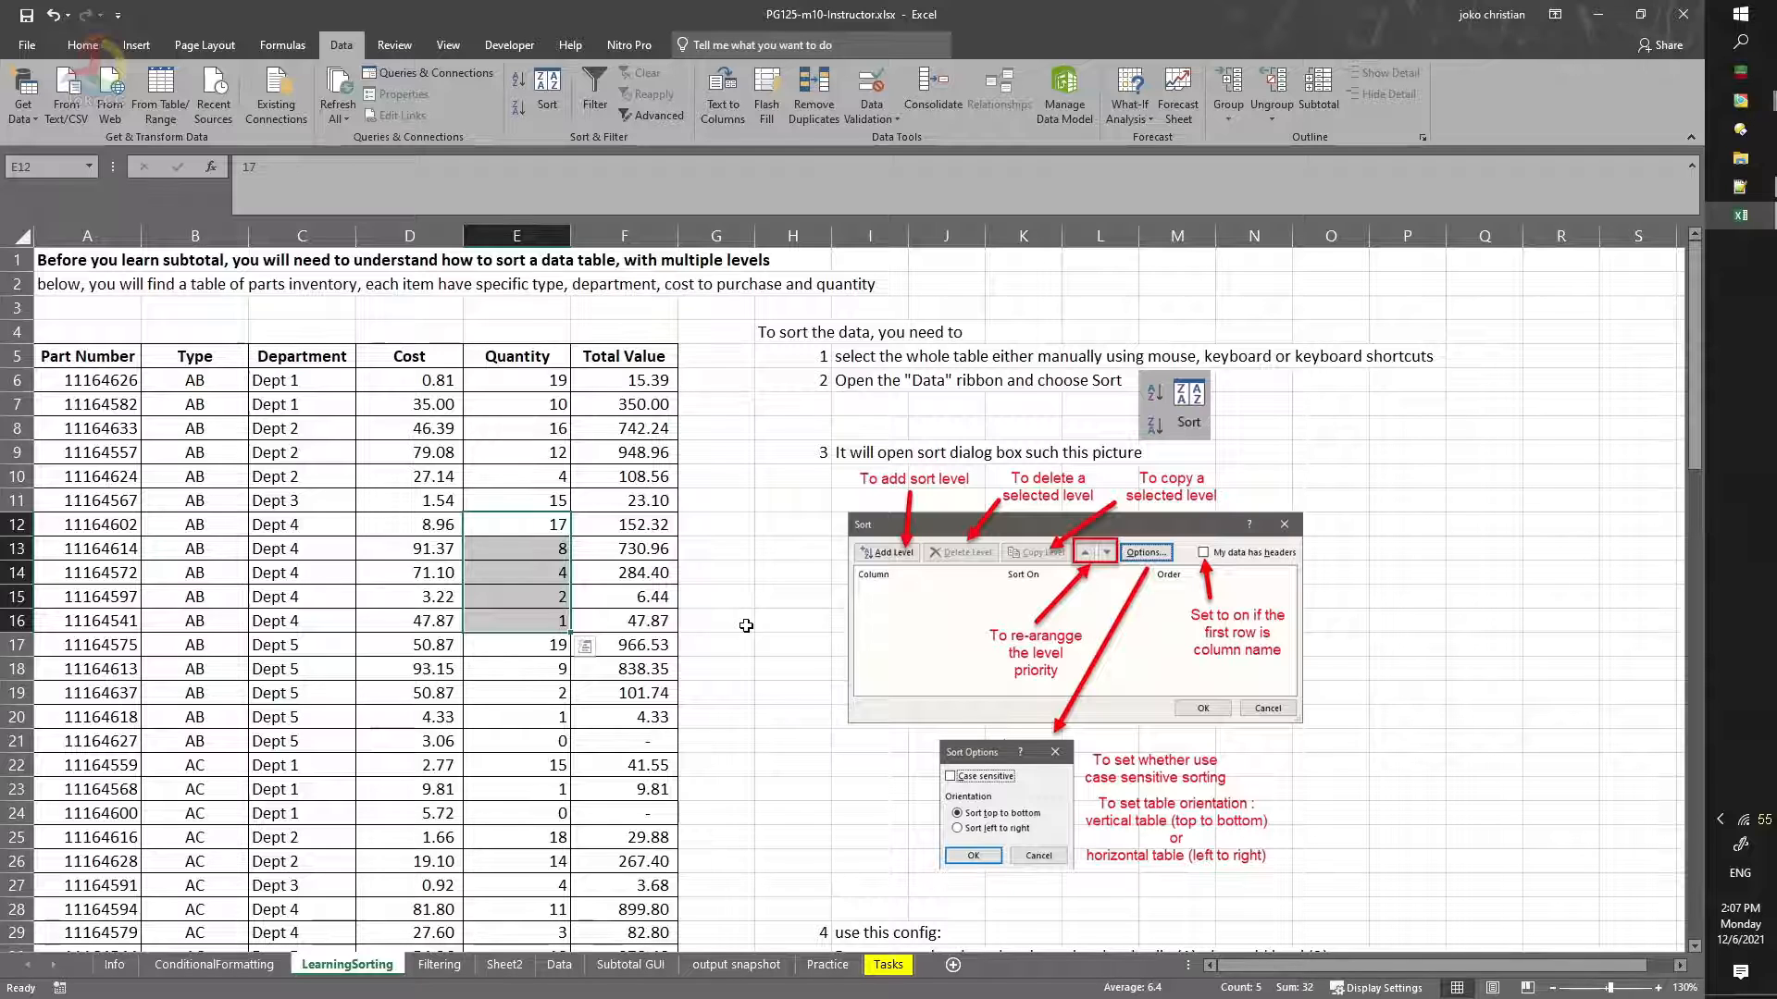
{"action": "left_click", "coordinate": [292, 508]}
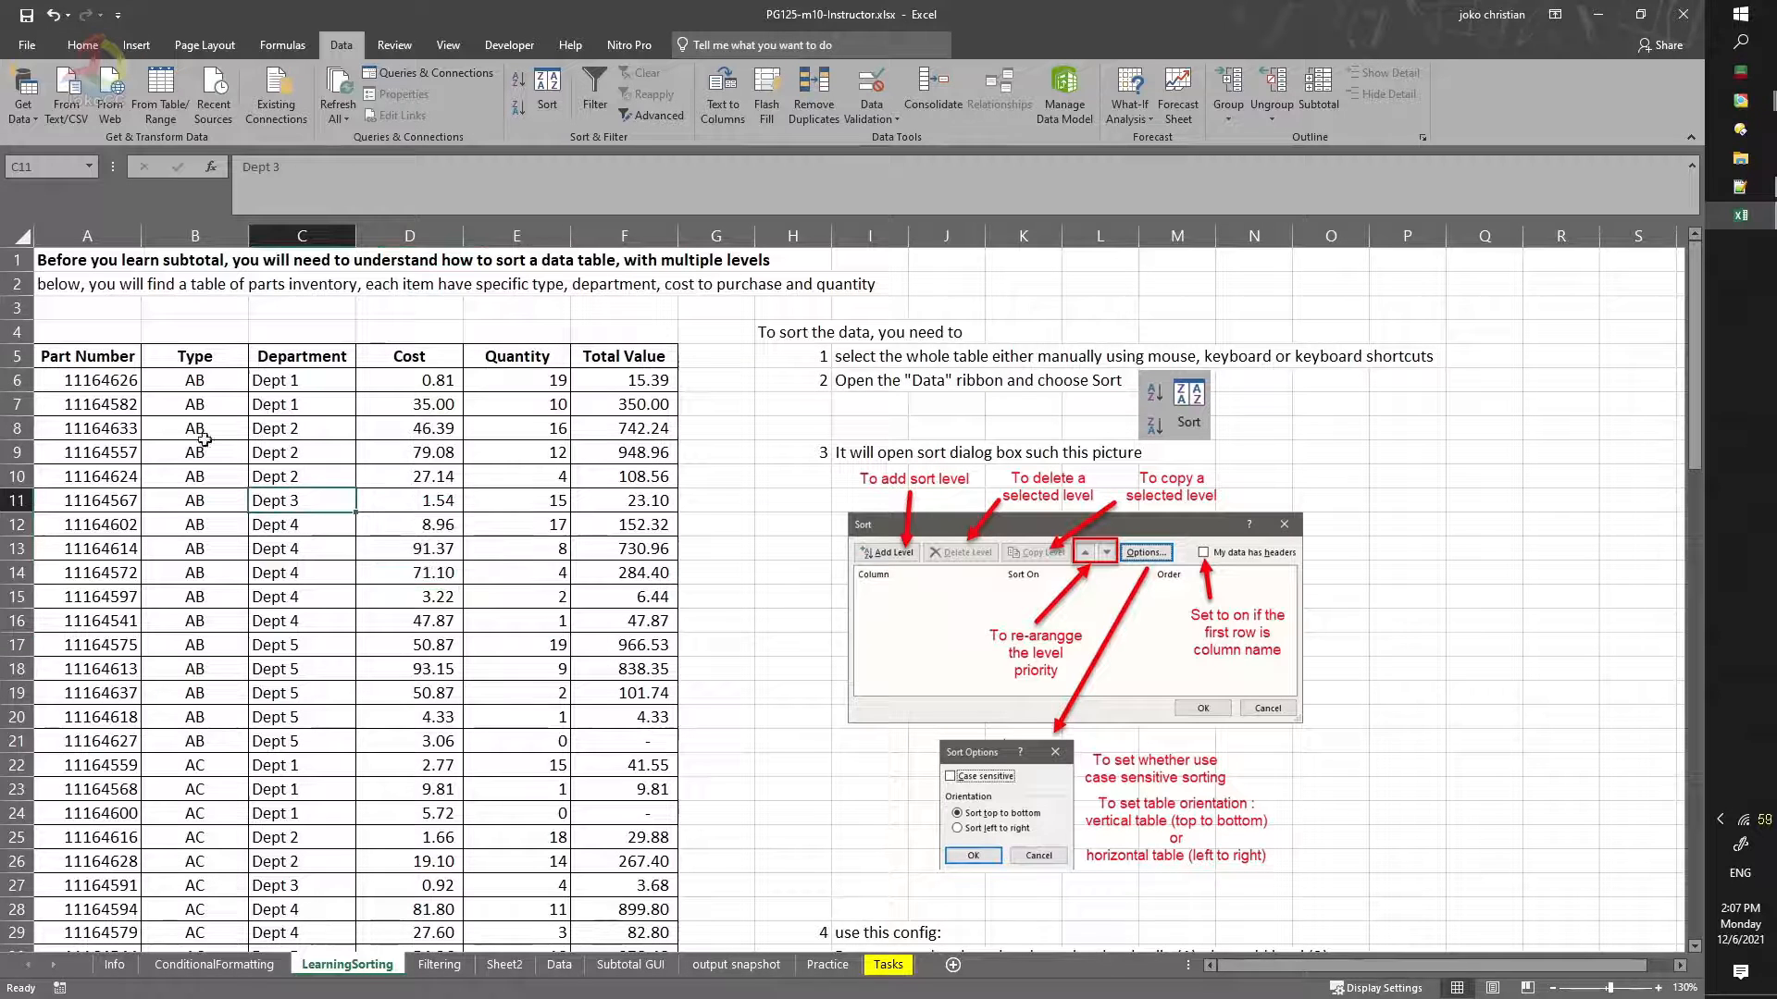
Step: Highlight all values greater than 50 in the table's Cost column with Light Red Fill using a conditional formatting rule
{"action": "scroll", "coordinate": [475, 508], "scroll_direction": "down", "scroll_amount": 1}
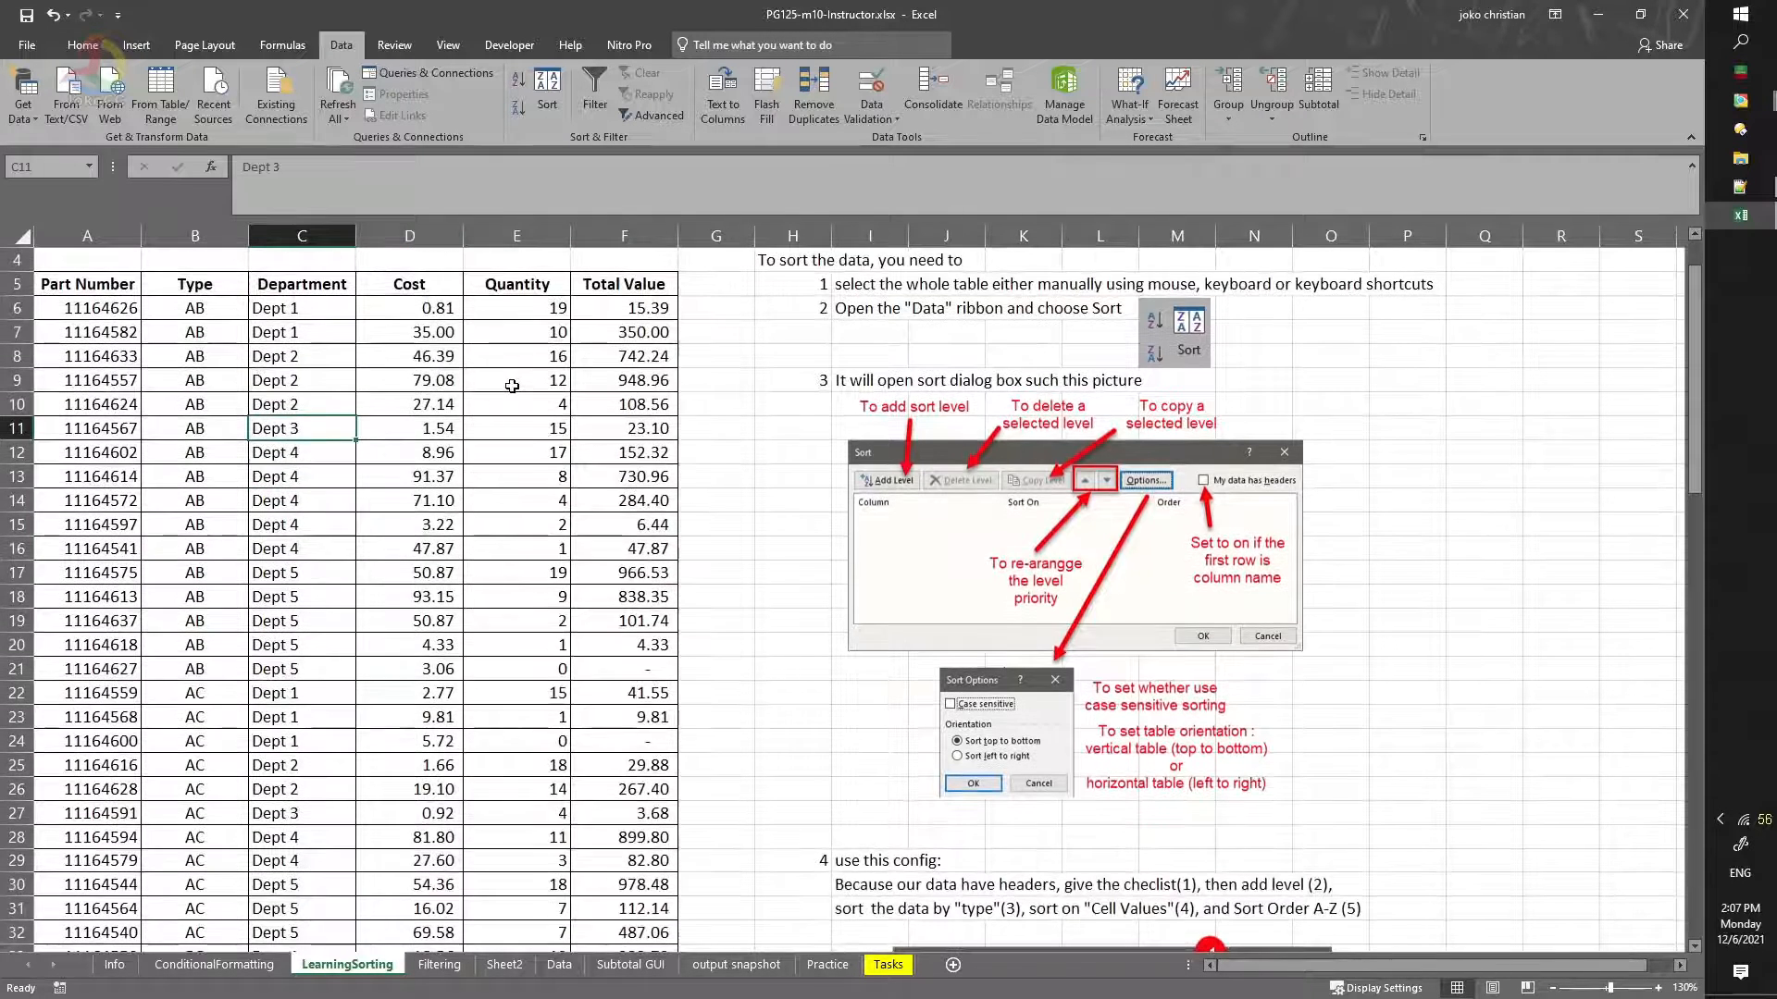
{"action": "left_click", "coordinate": [421, 315]}
{"action": "scroll", "coordinate": [421, 364], "scroll_direction": "down", "scroll_amount": 20}
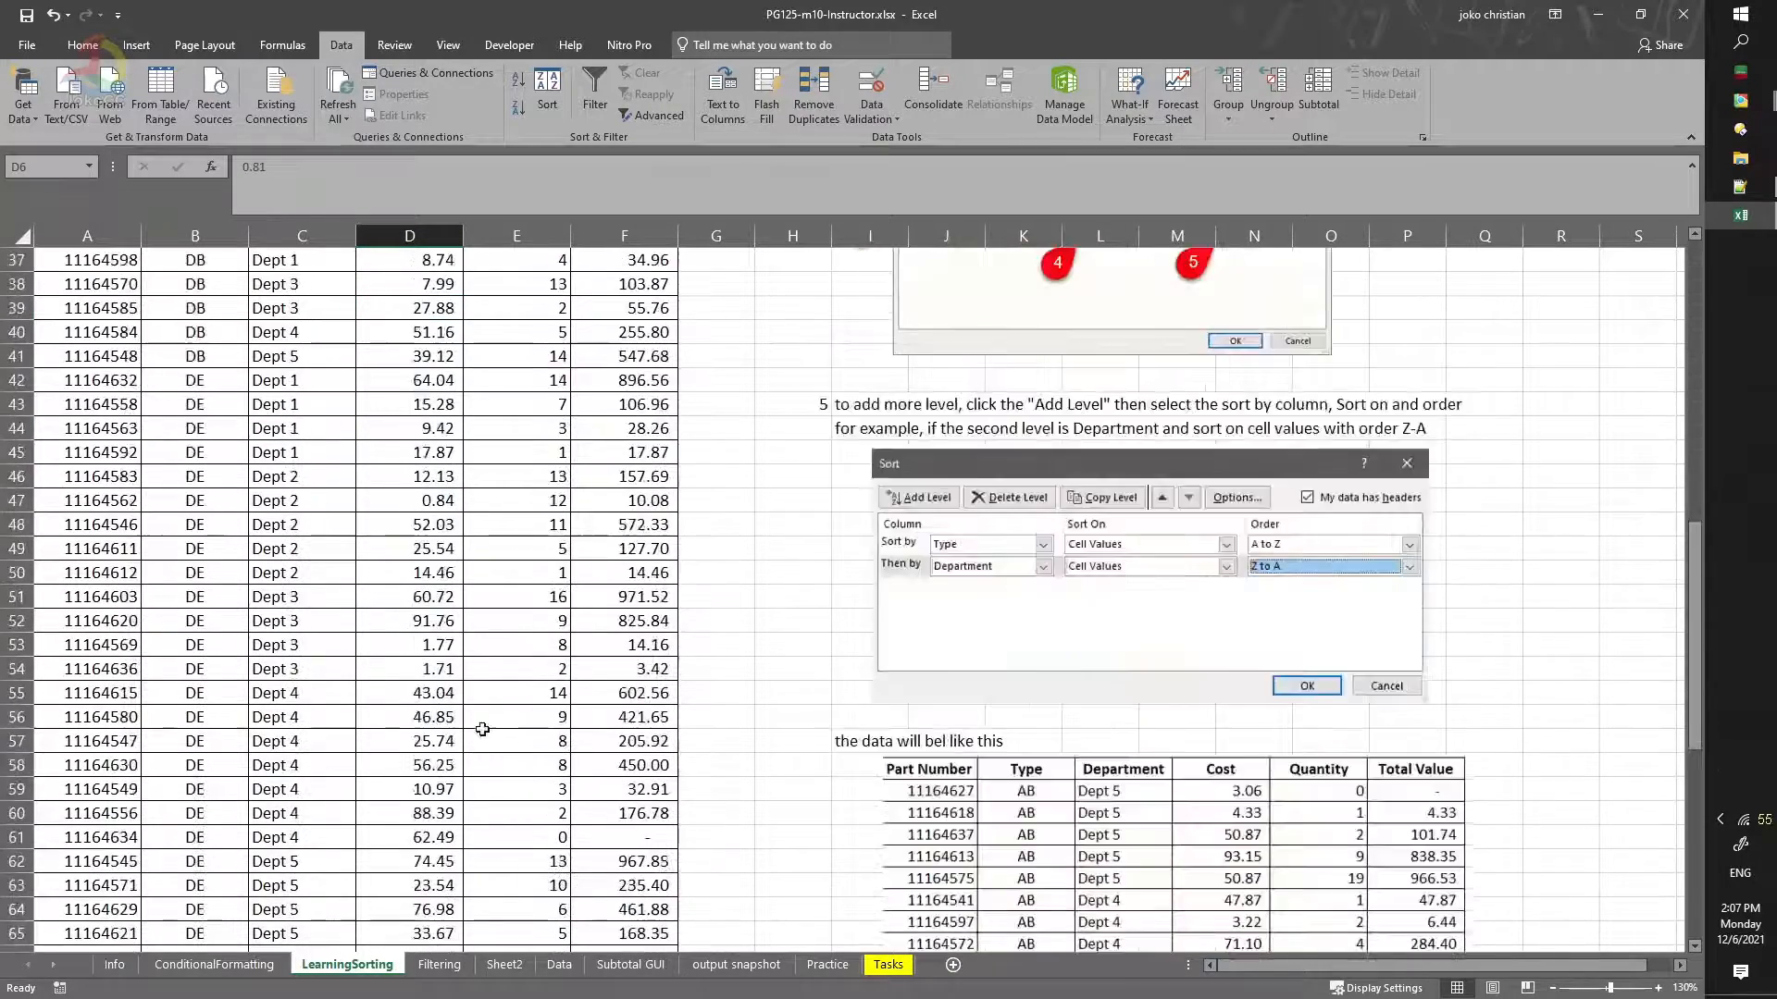
{"action": "left_click", "coordinate": [432, 617], "text": "shift"}
{"action": "scroll", "coordinate": [432, 617], "scroll_direction": "up", "scroll_amount": 13}
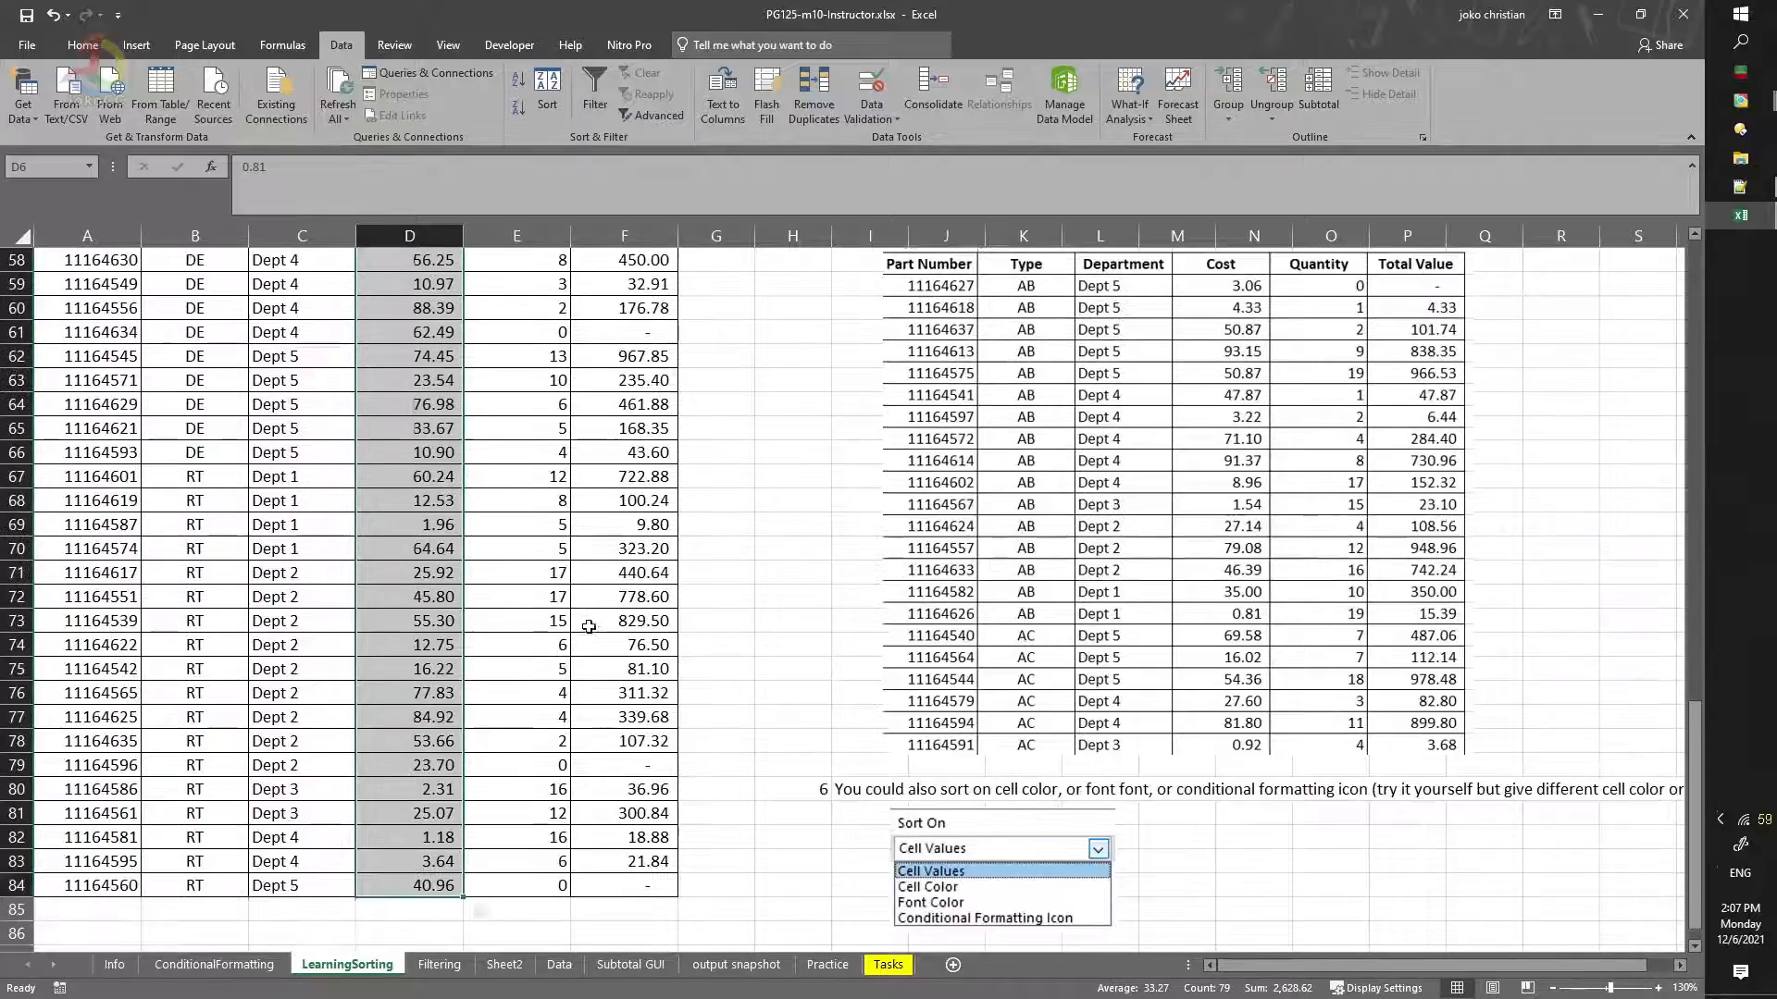
{"action": "left_click", "coordinate": [82, 44]}
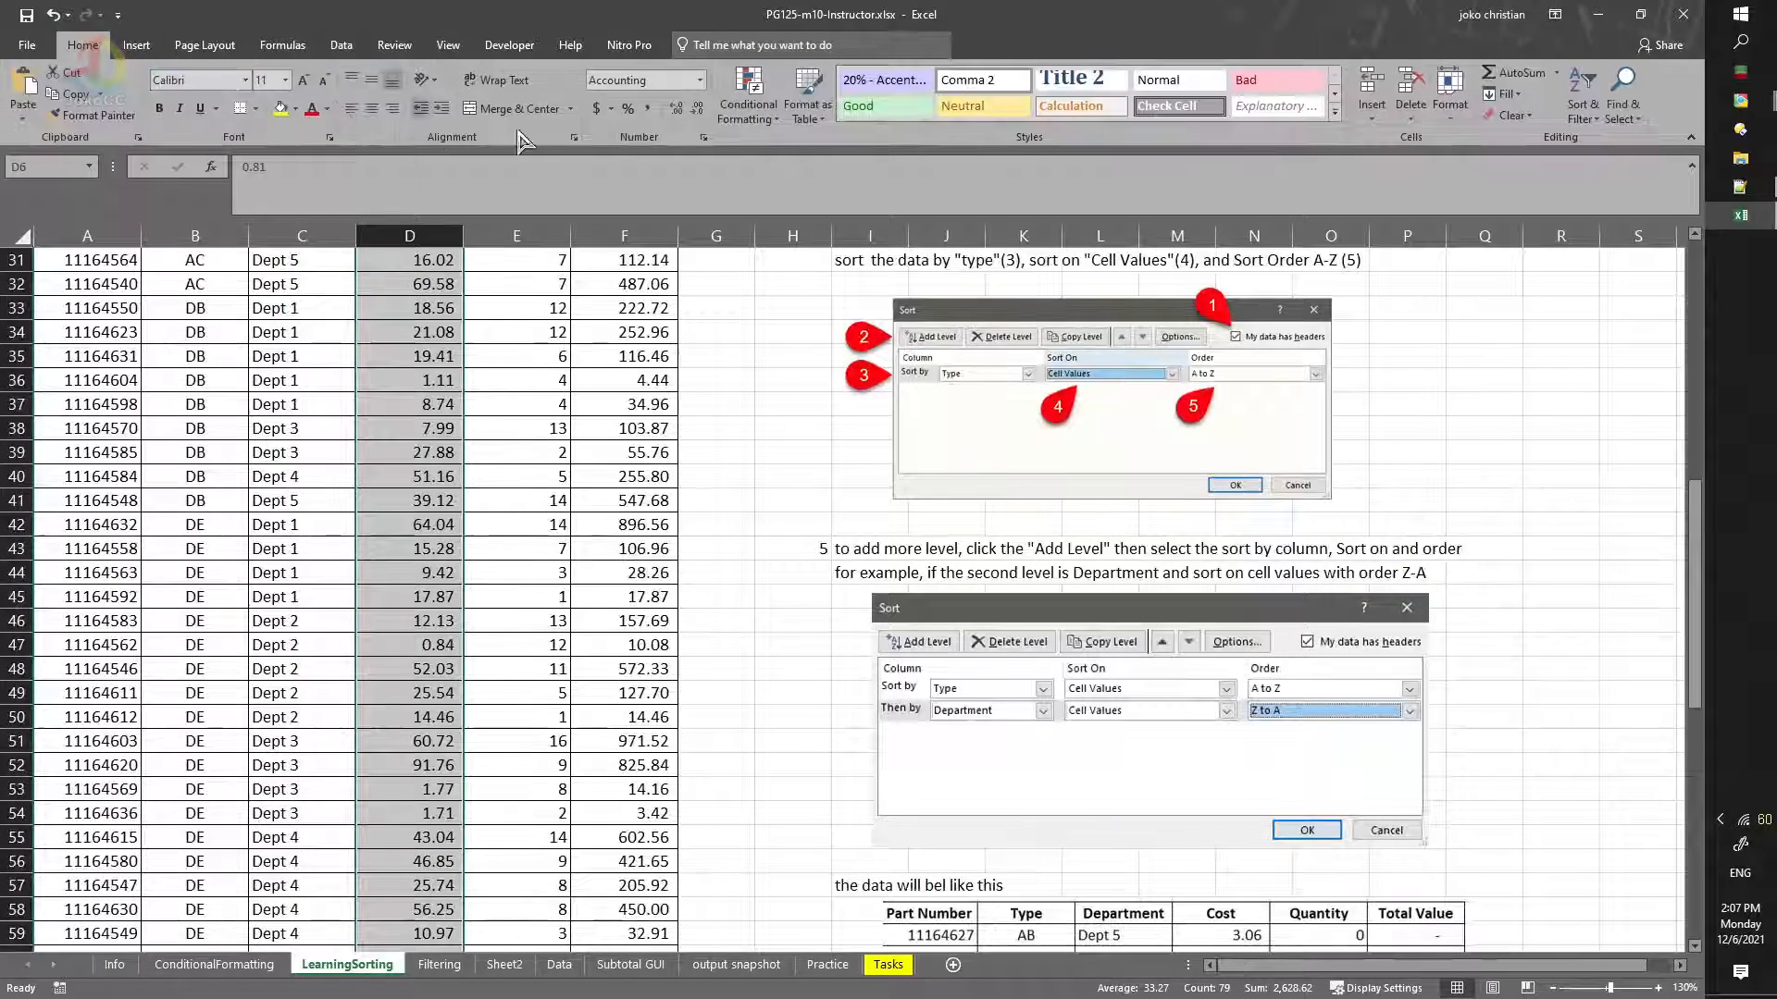
{"action": "left_click", "coordinate": [757, 121]}
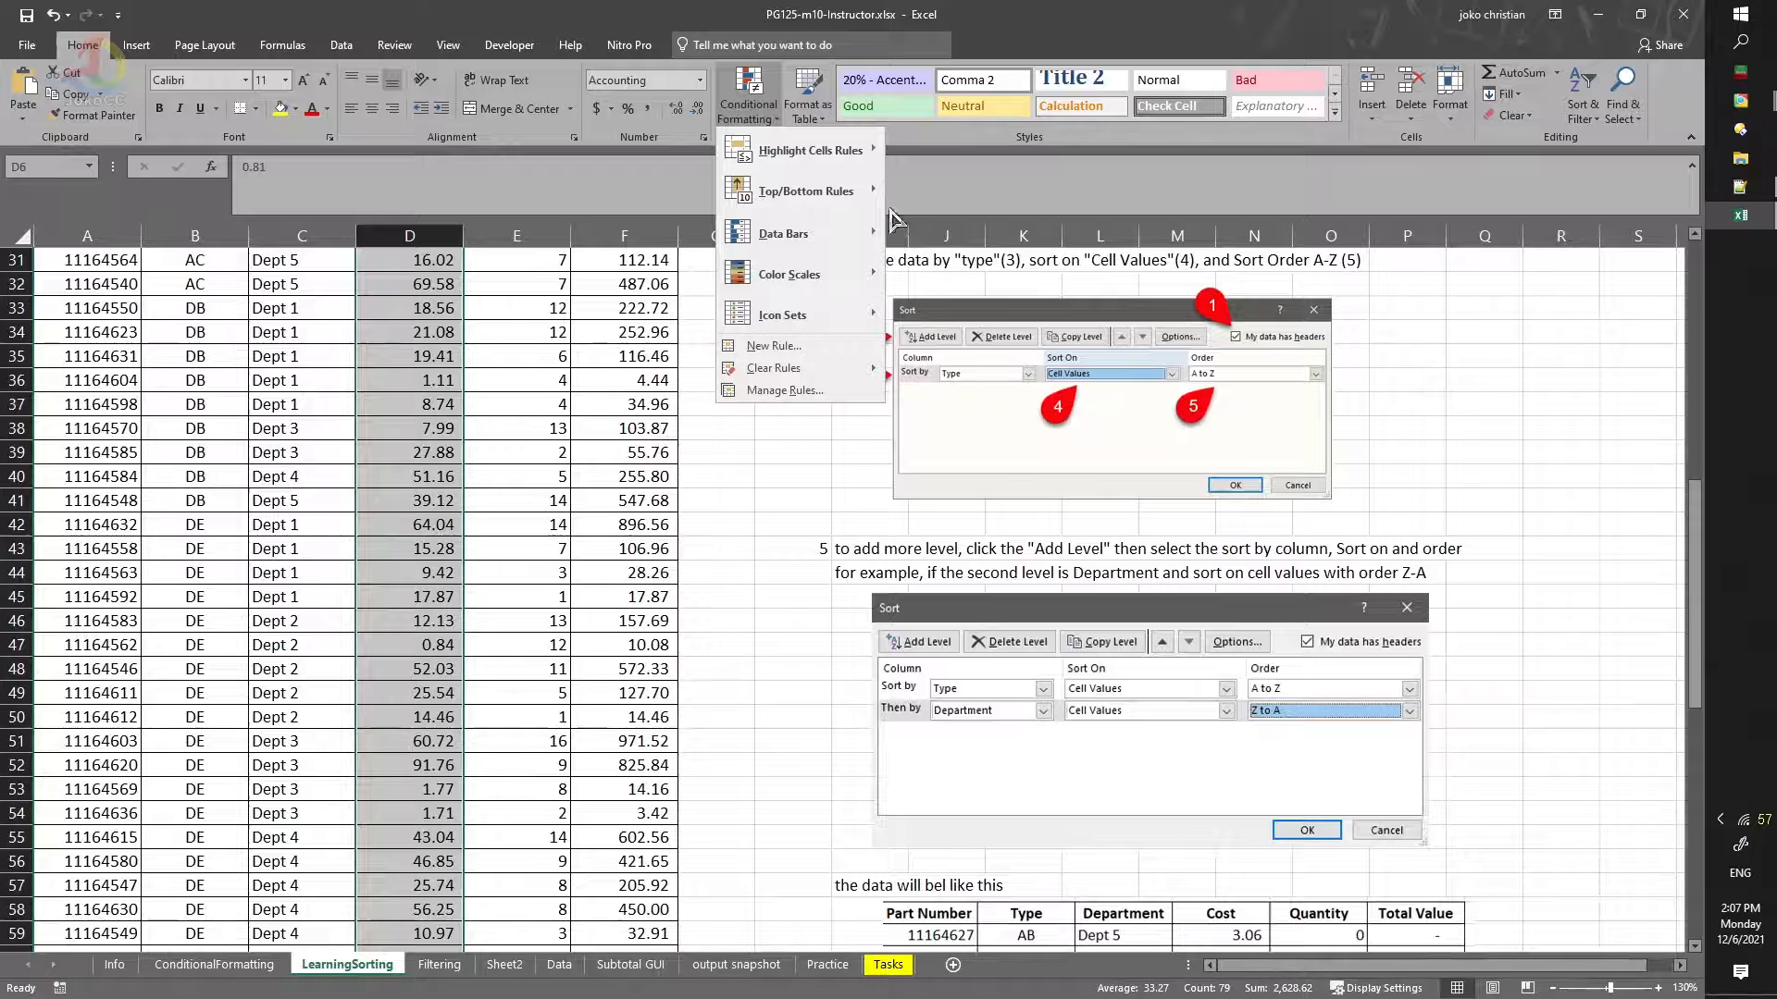
{"action": "mouse_move", "coordinate": [885, 161]}
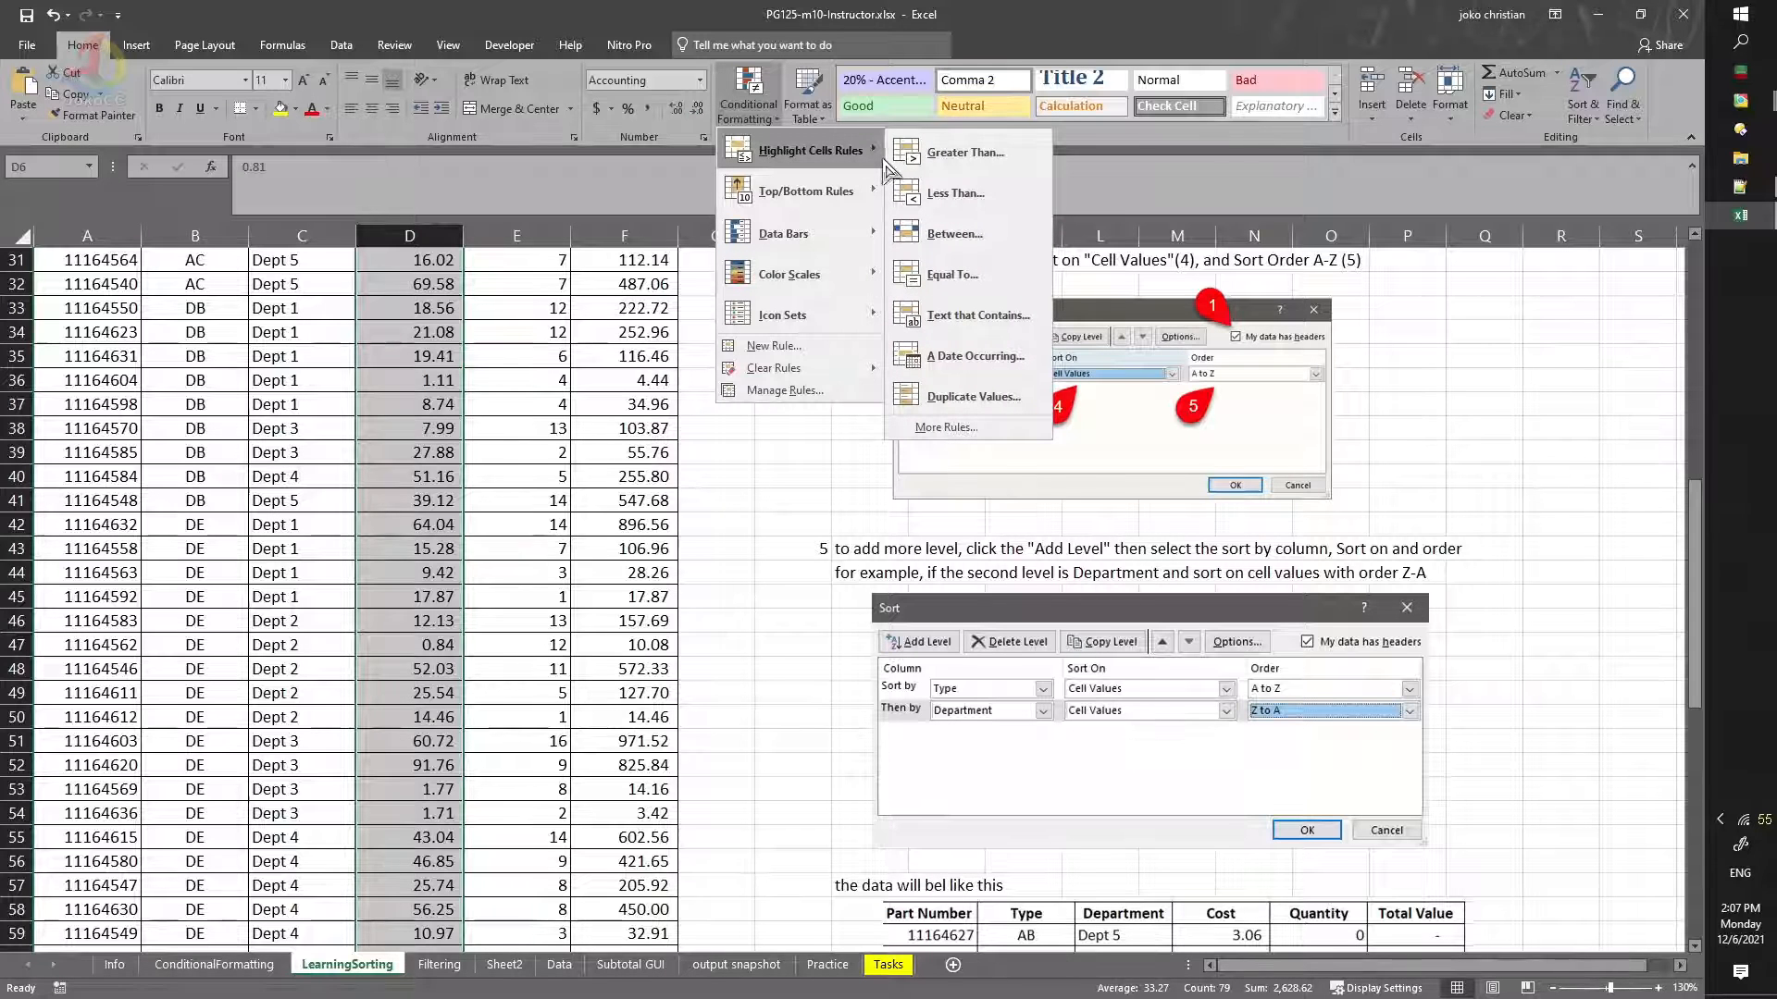
{"action": "left_click", "coordinate": [972, 160]}
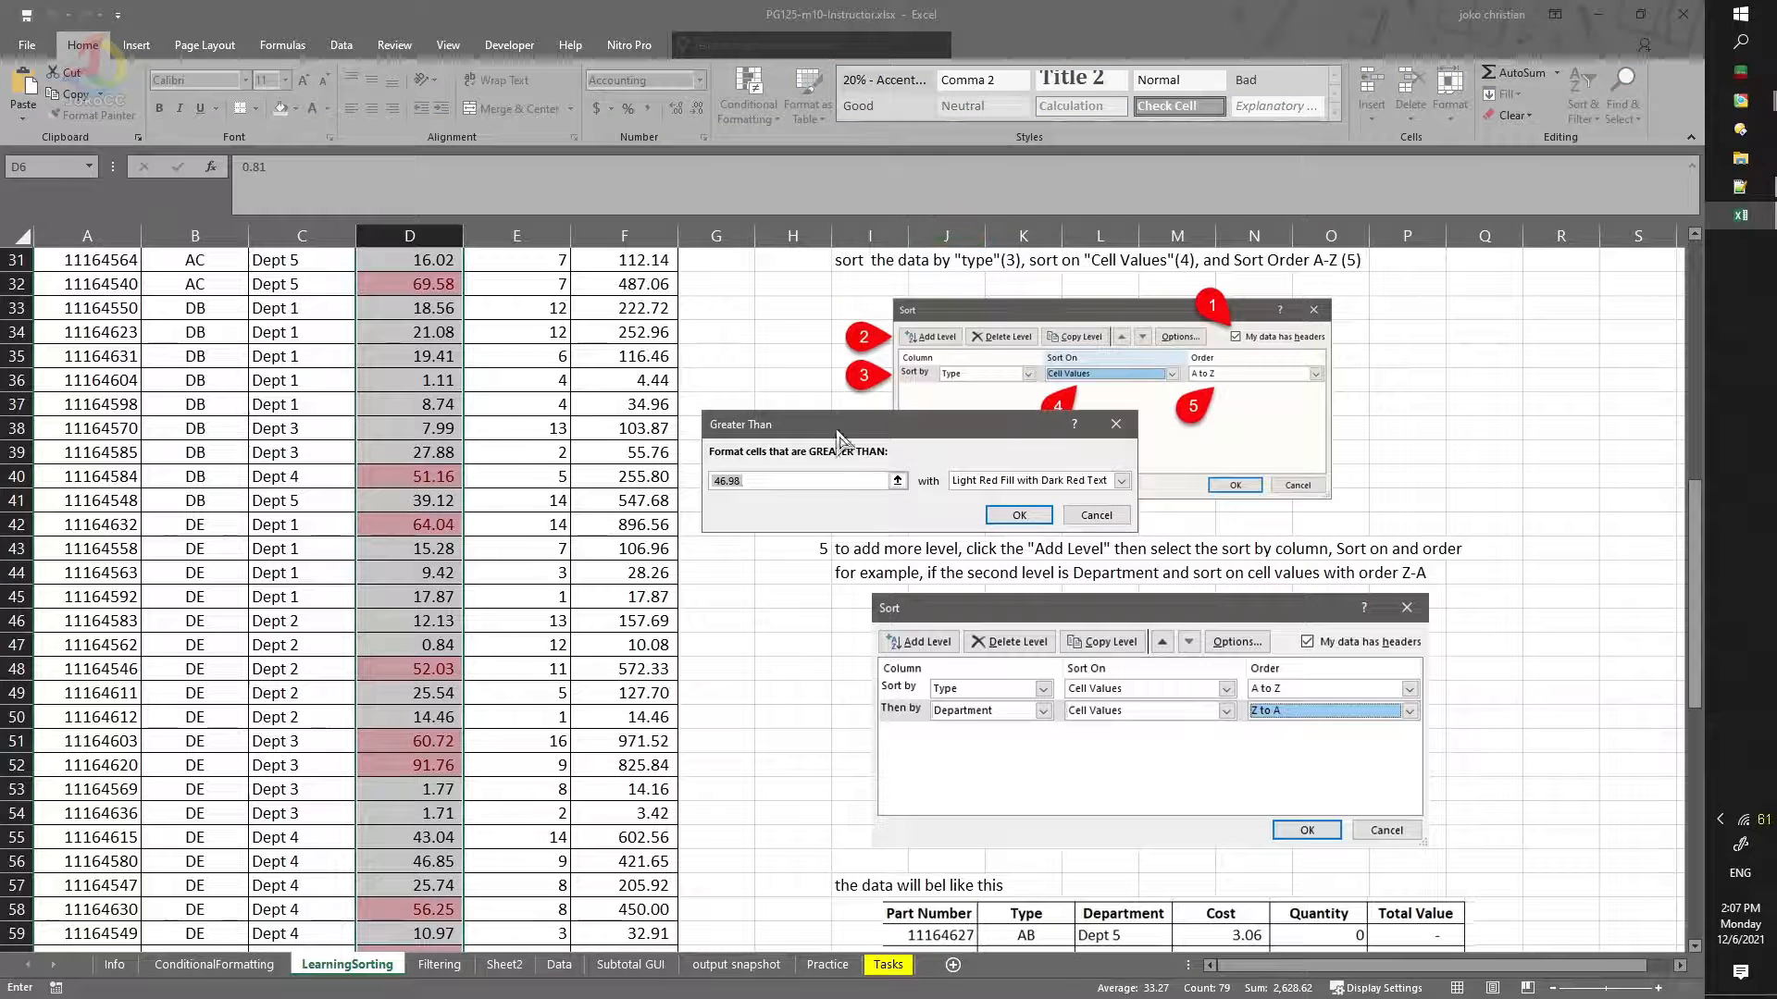
{"action": "left_click", "coordinate": [897, 481]}
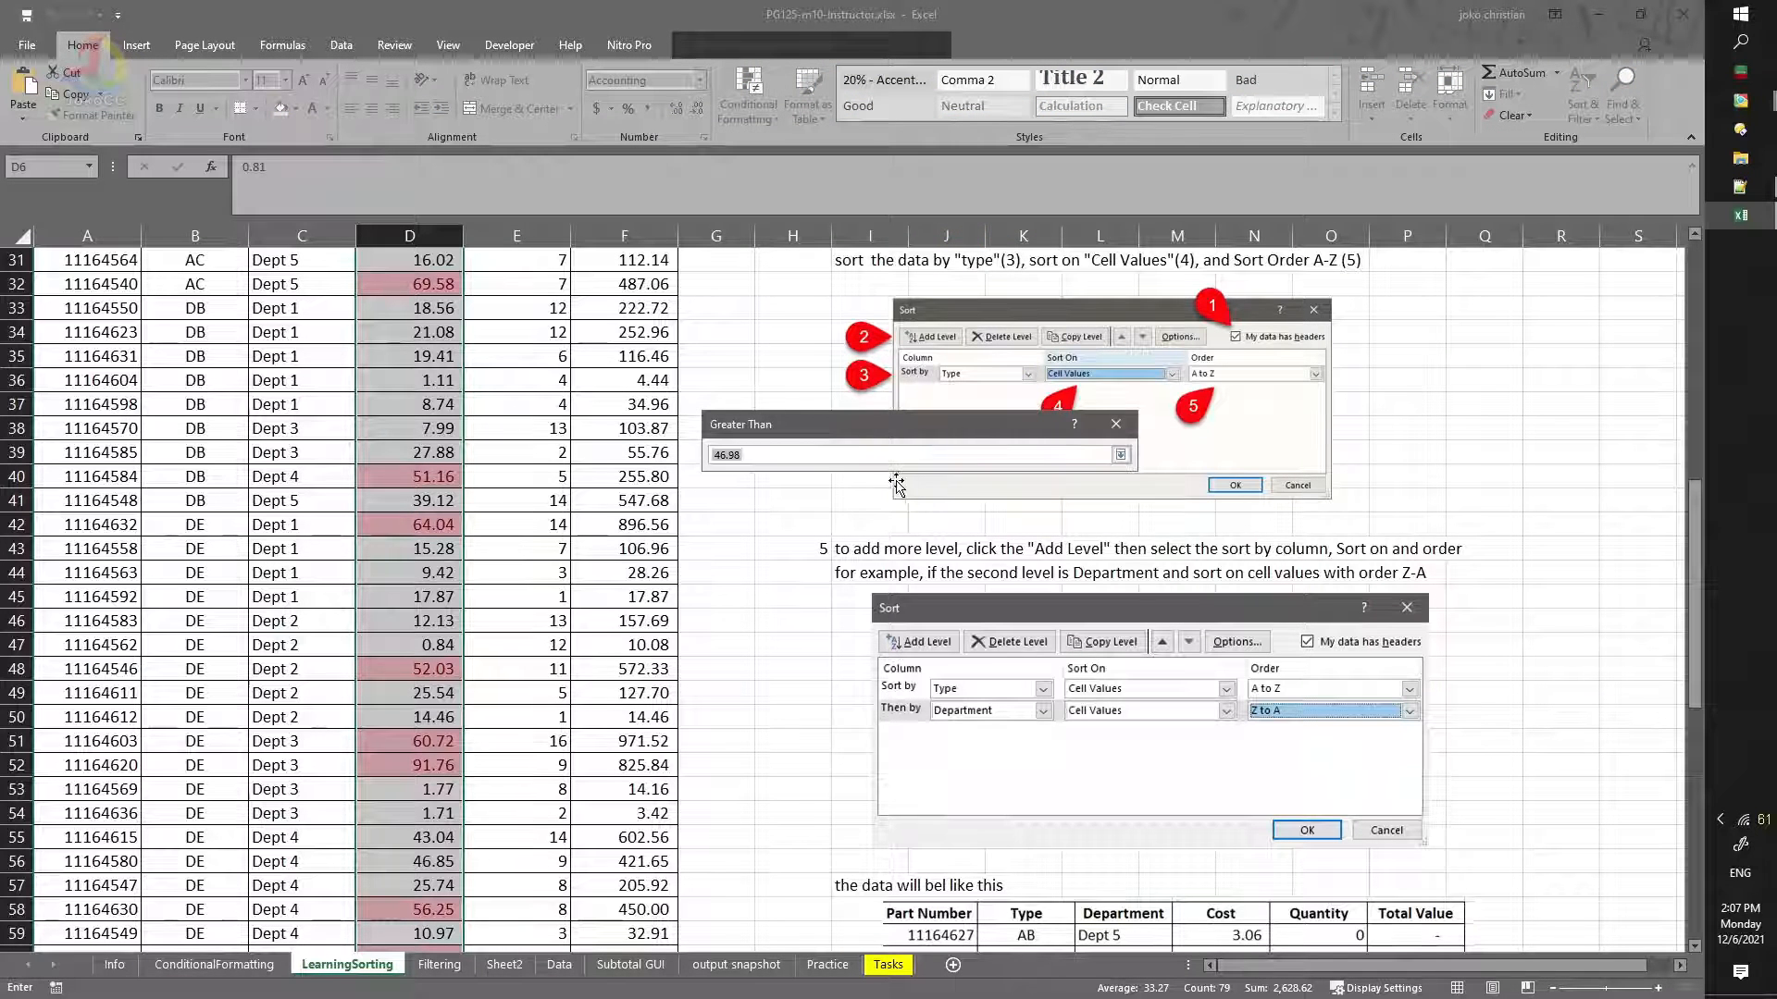
{"action": "left_click", "coordinate": [1120, 454]}
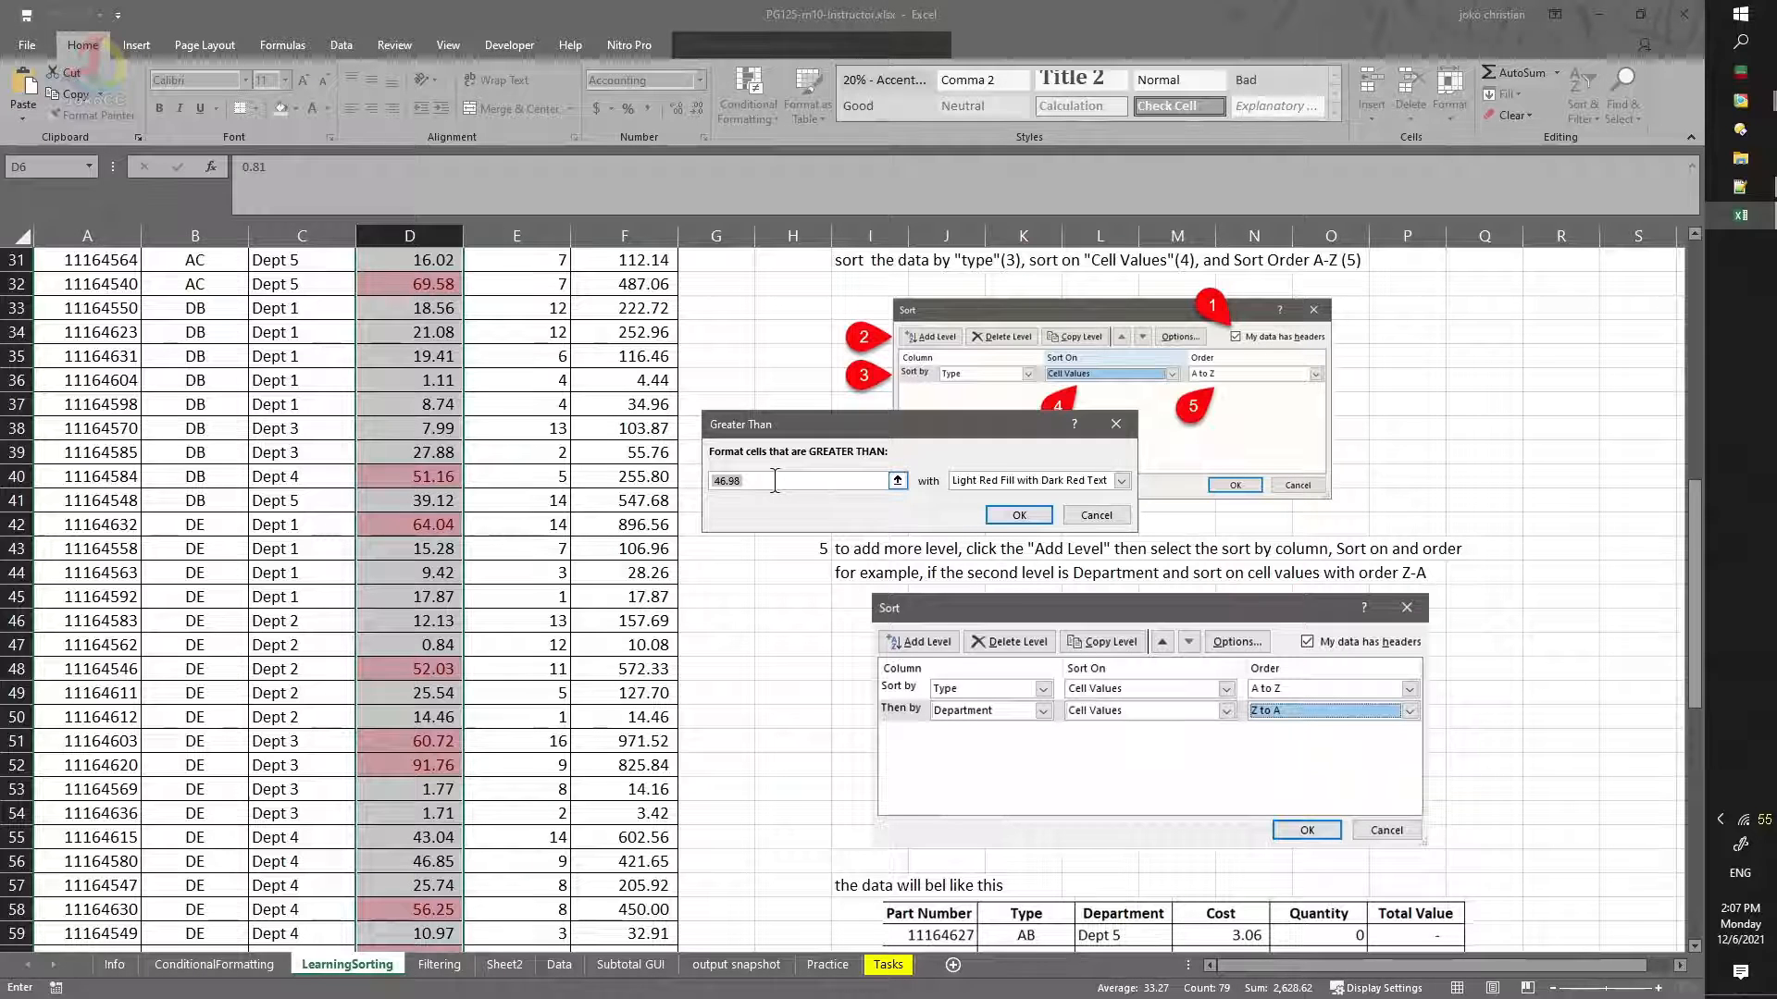
{"action": "type", "text": "50"}
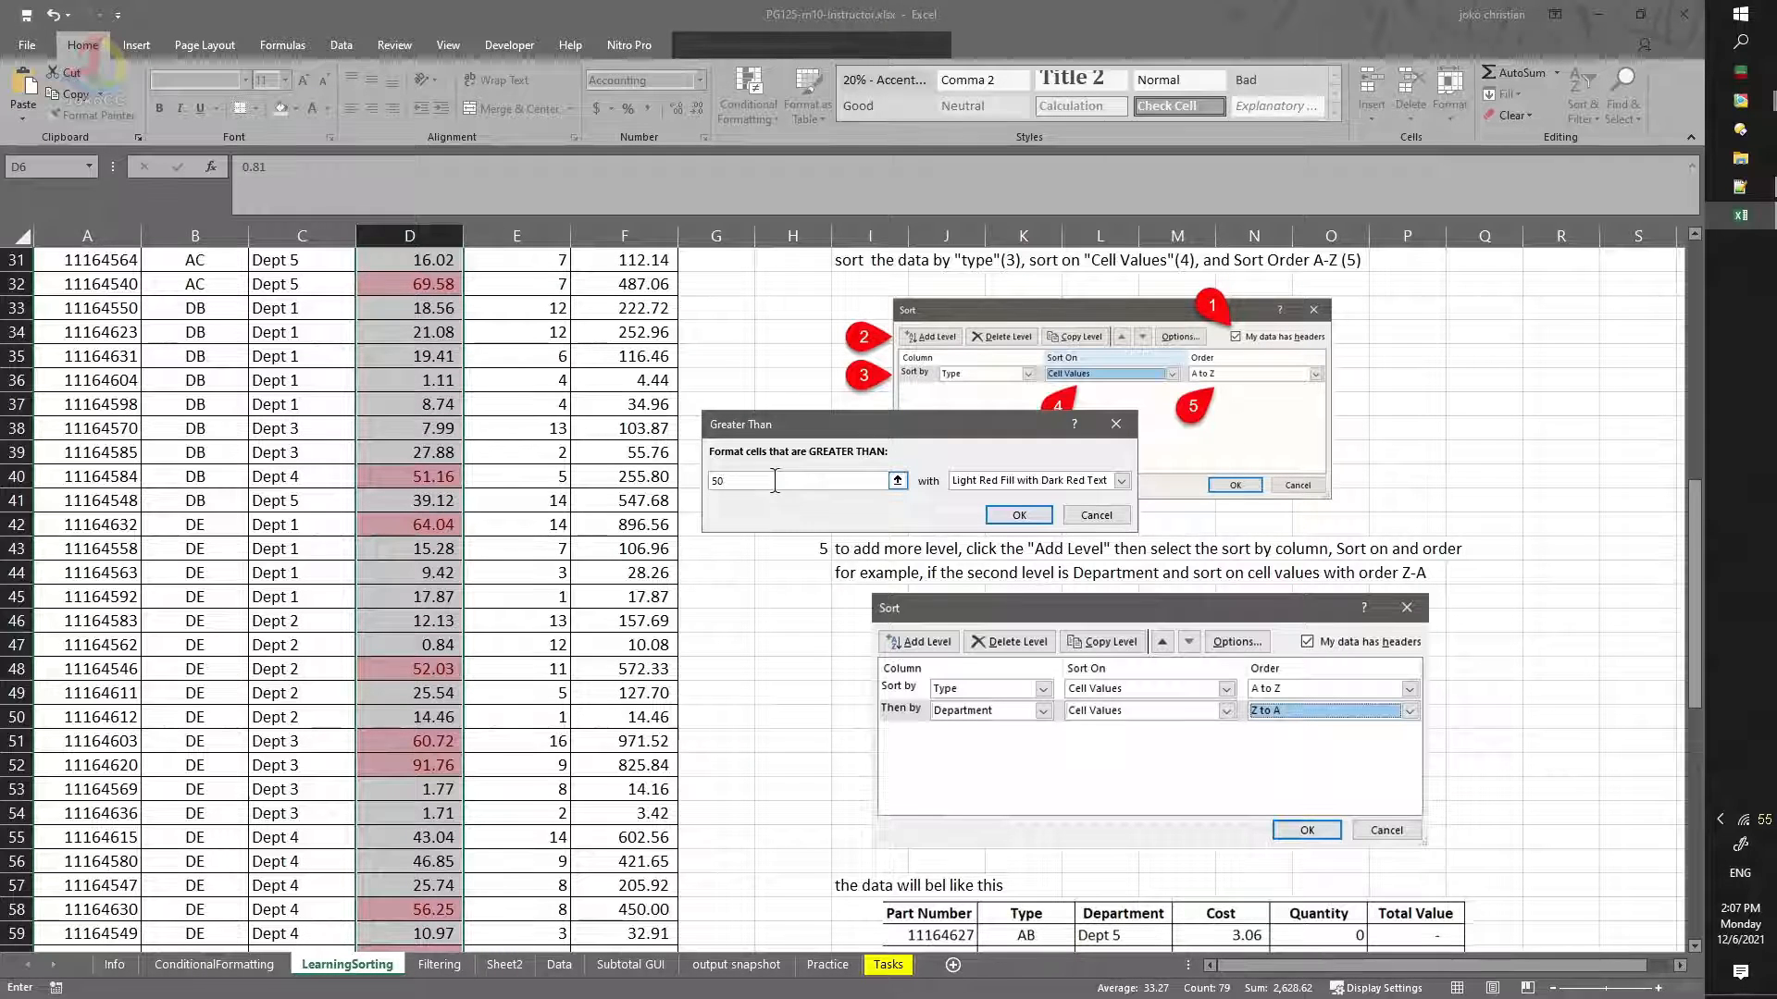
{"action": "left_click", "coordinate": [1120, 480]}
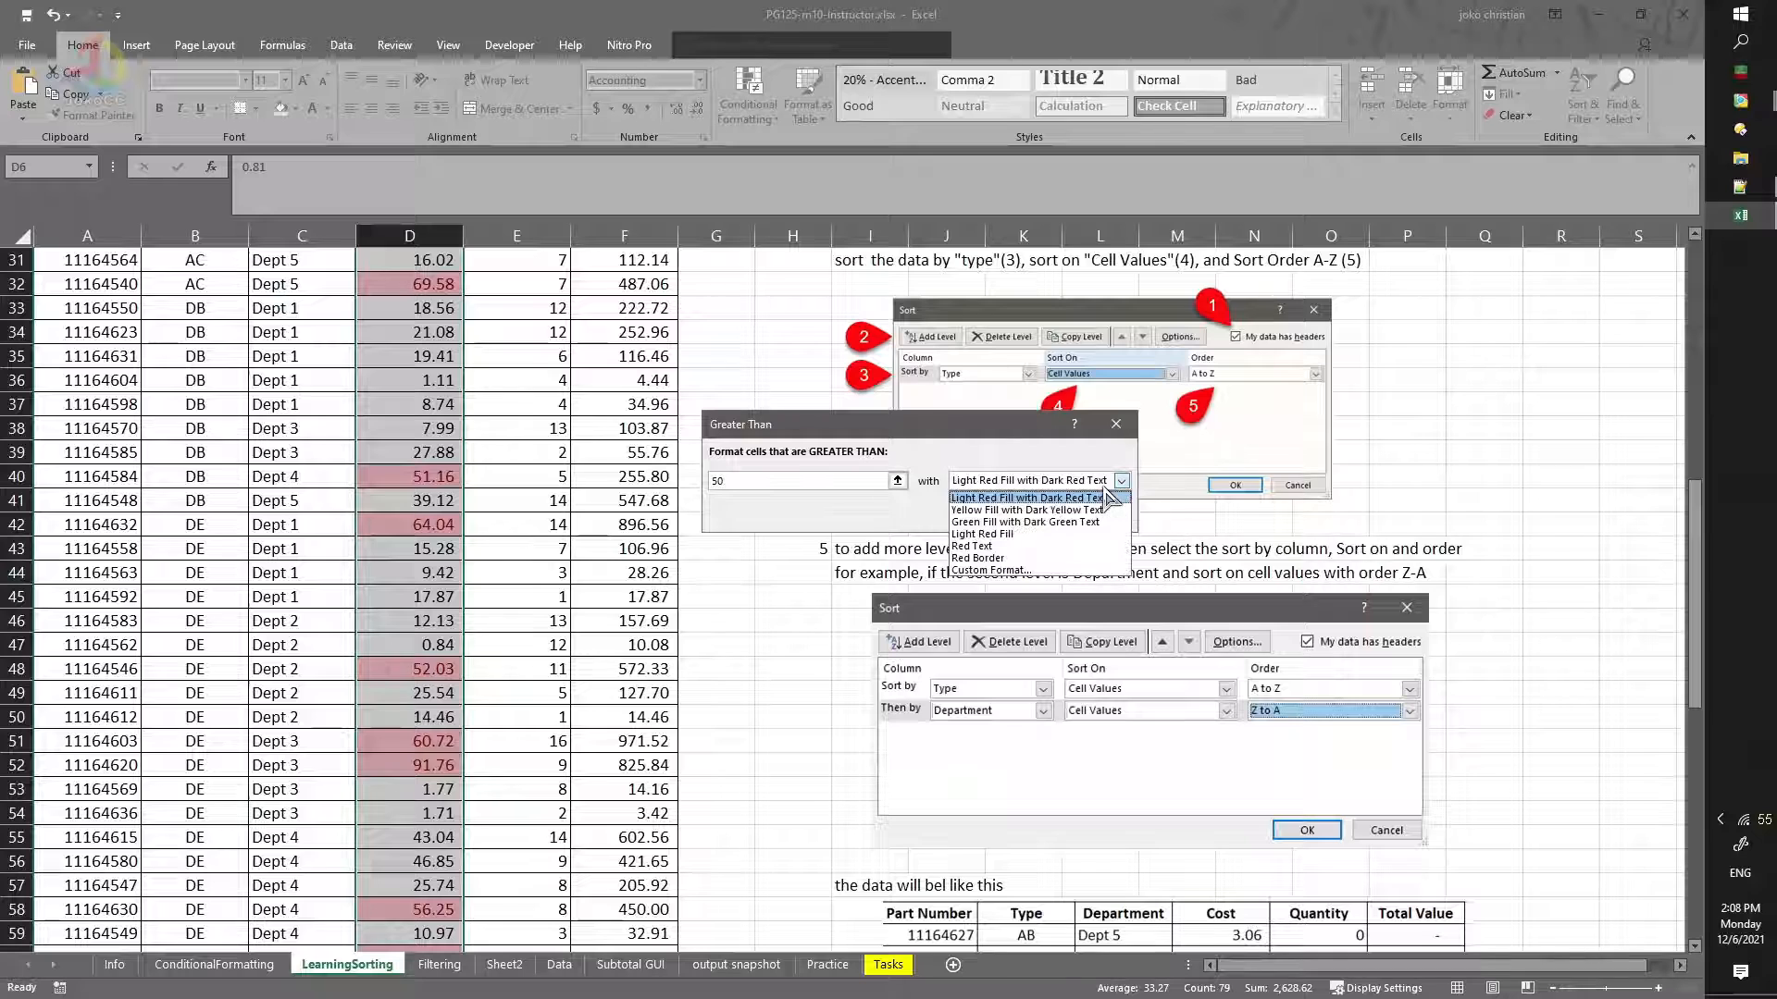
{"action": "left_click", "coordinate": [1015, 537]}
{"action": "left_click", "coordinate": [1022, 517]}
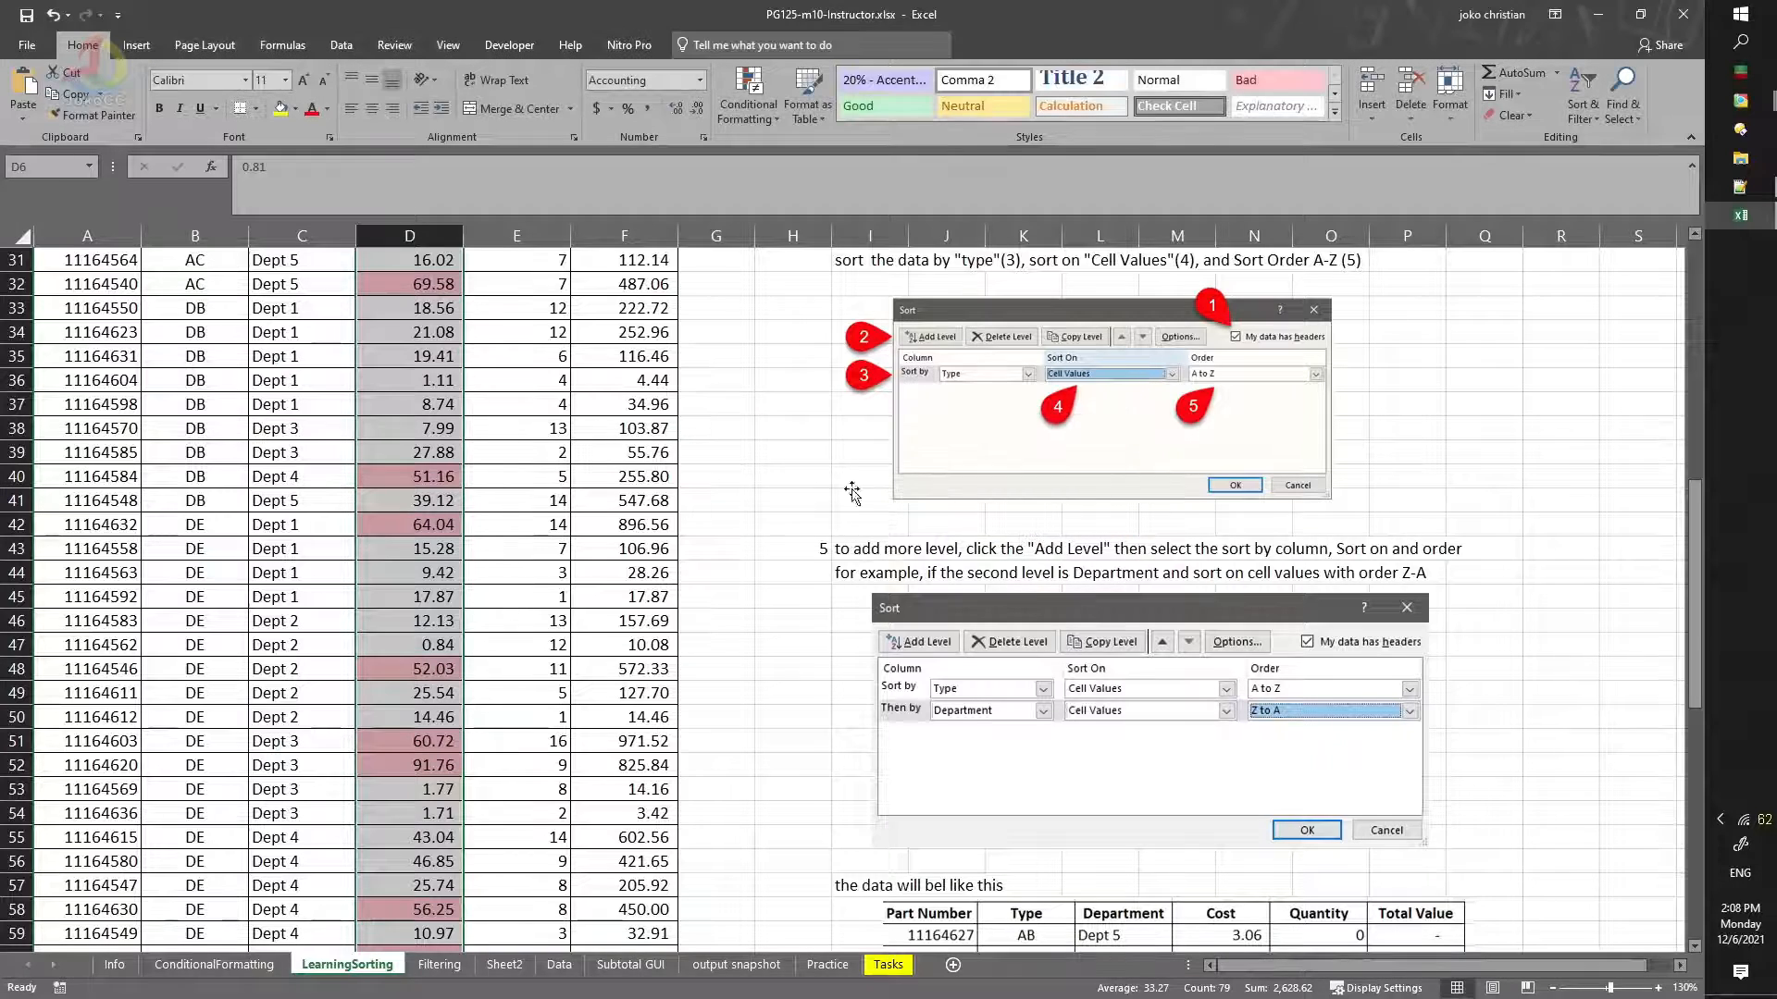
Step: Bring up the sort settings for the whole parts inventory table and remove the Type level
{"action": "scroll", "coordinate": [634, 533], "scroll_direction": "up", "scroll_amount": 10}
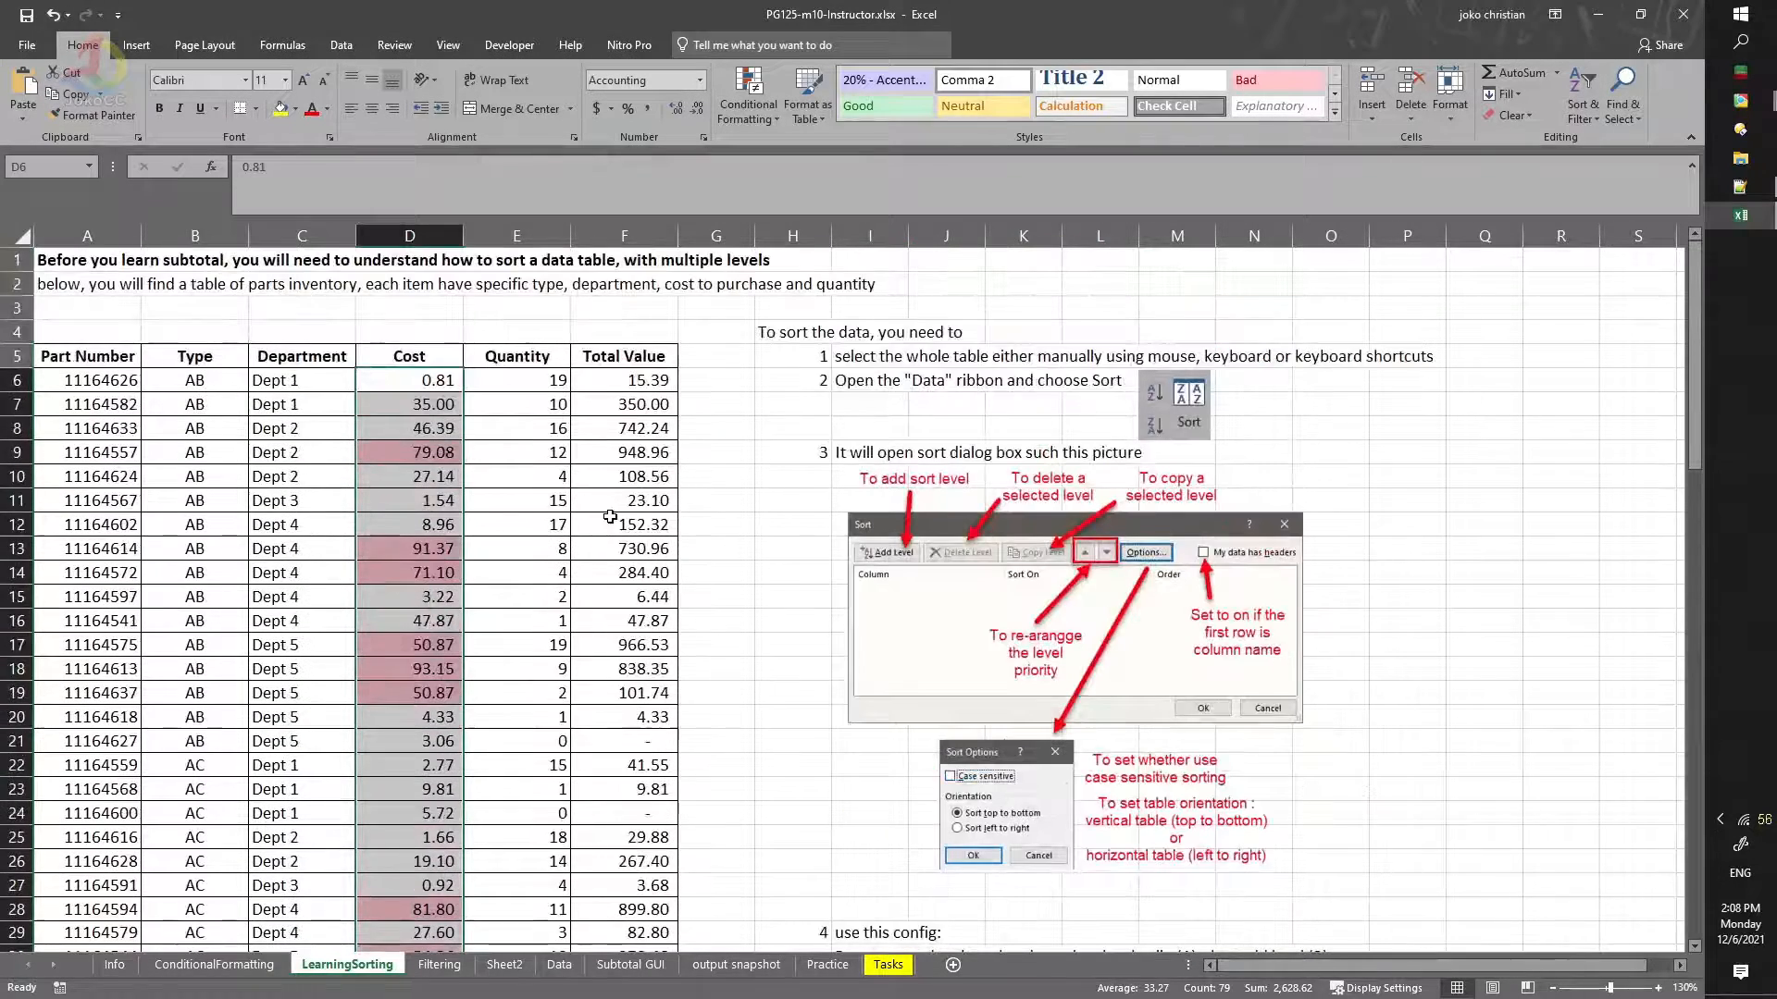
{"action": "left_click", "coordinate": [633, 522]}
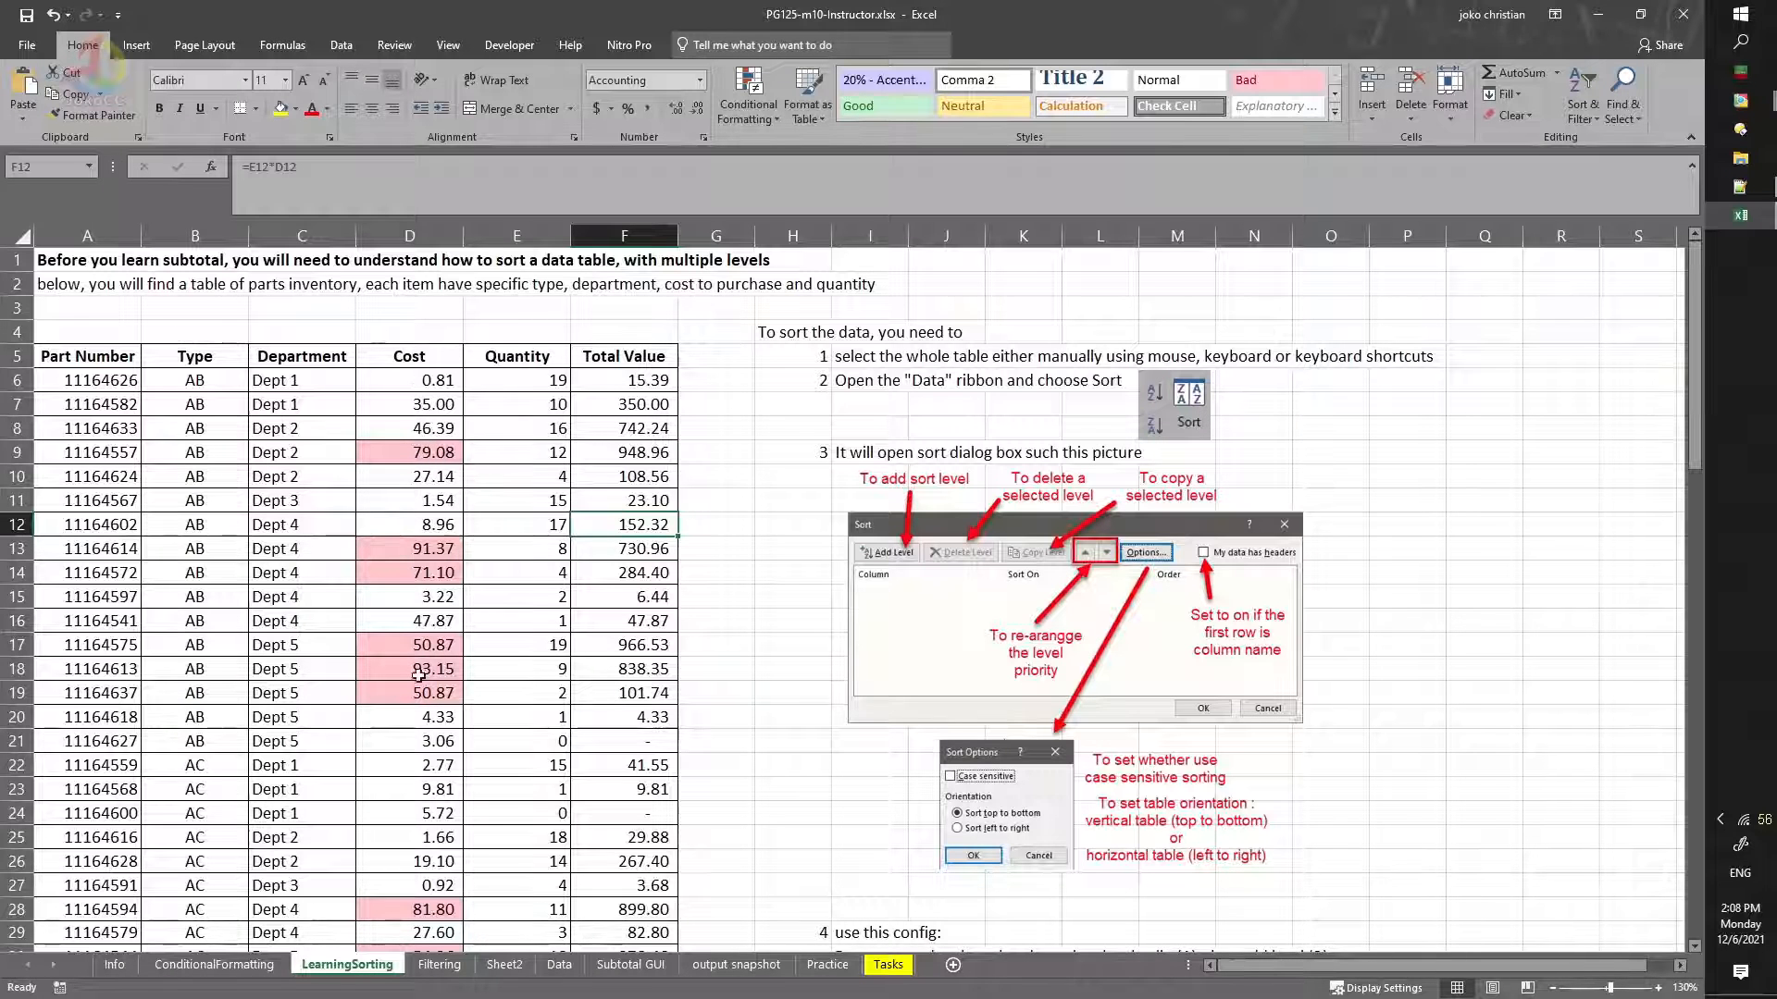
{"action": "left_click", "coordinate": [290, 441]}
{"action": "key", "text": "ctrl+a"}
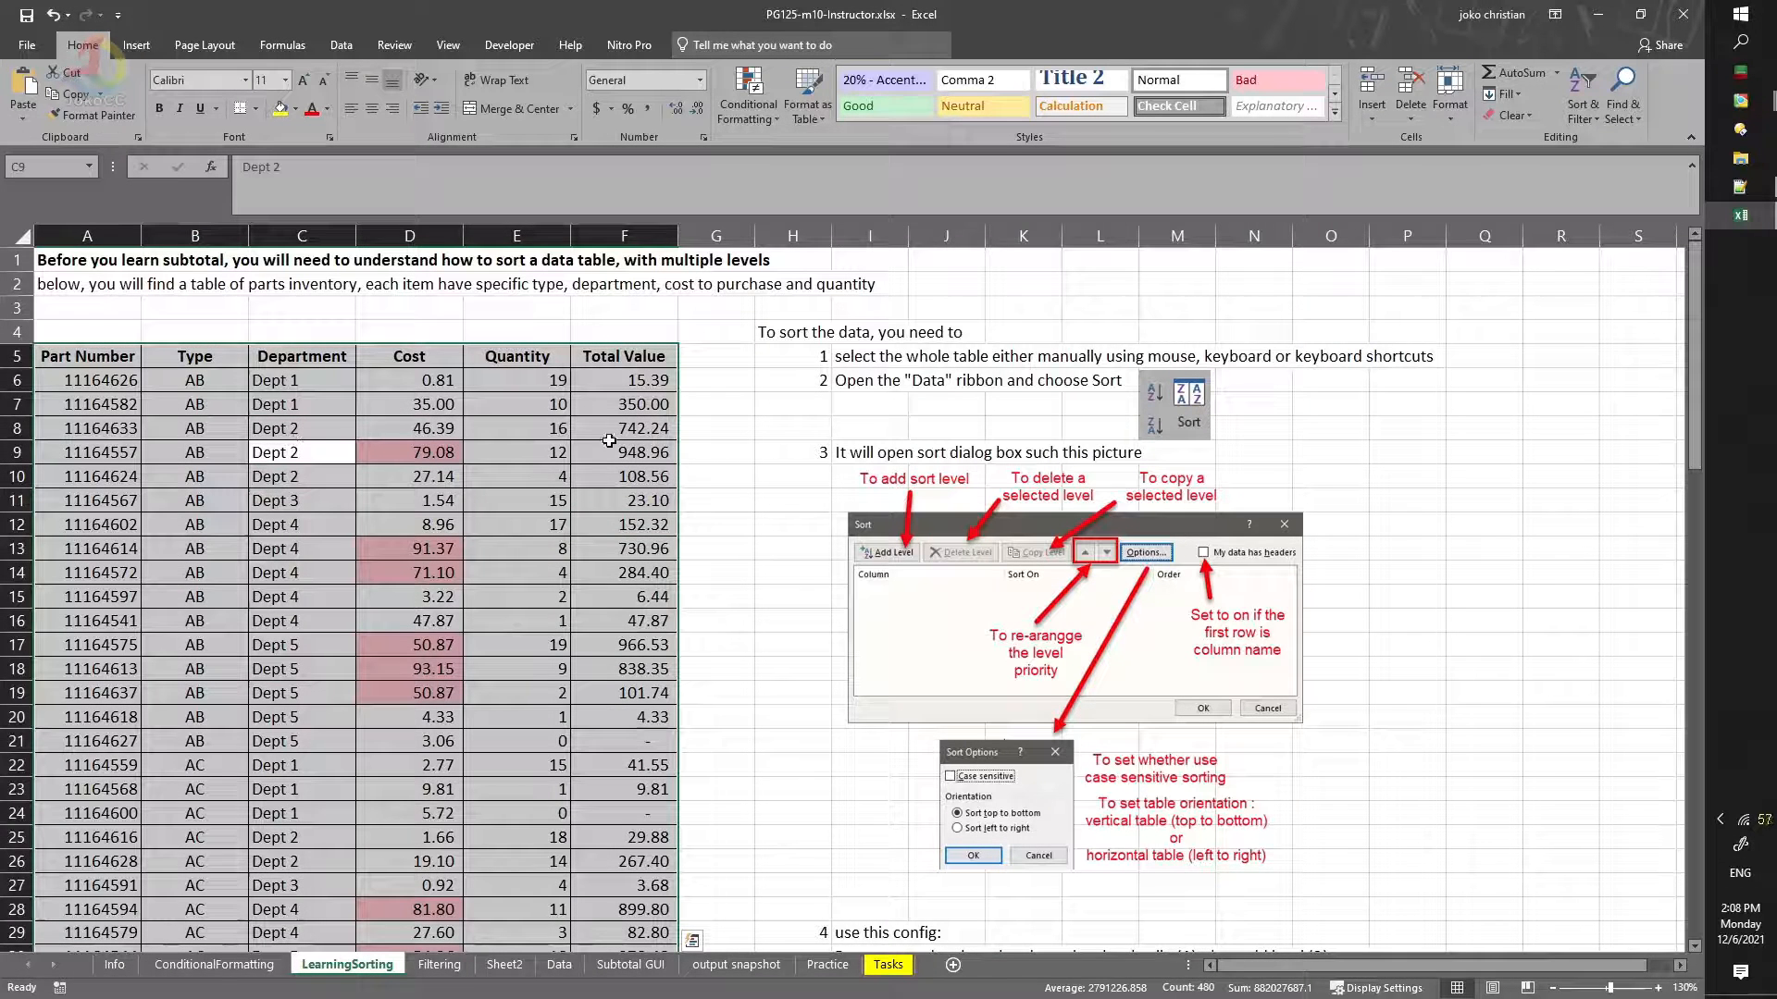
{"action": "left_click", "coordinate": [342, 47]}
{"action": "left_click", "coordinate": [547, 93]}
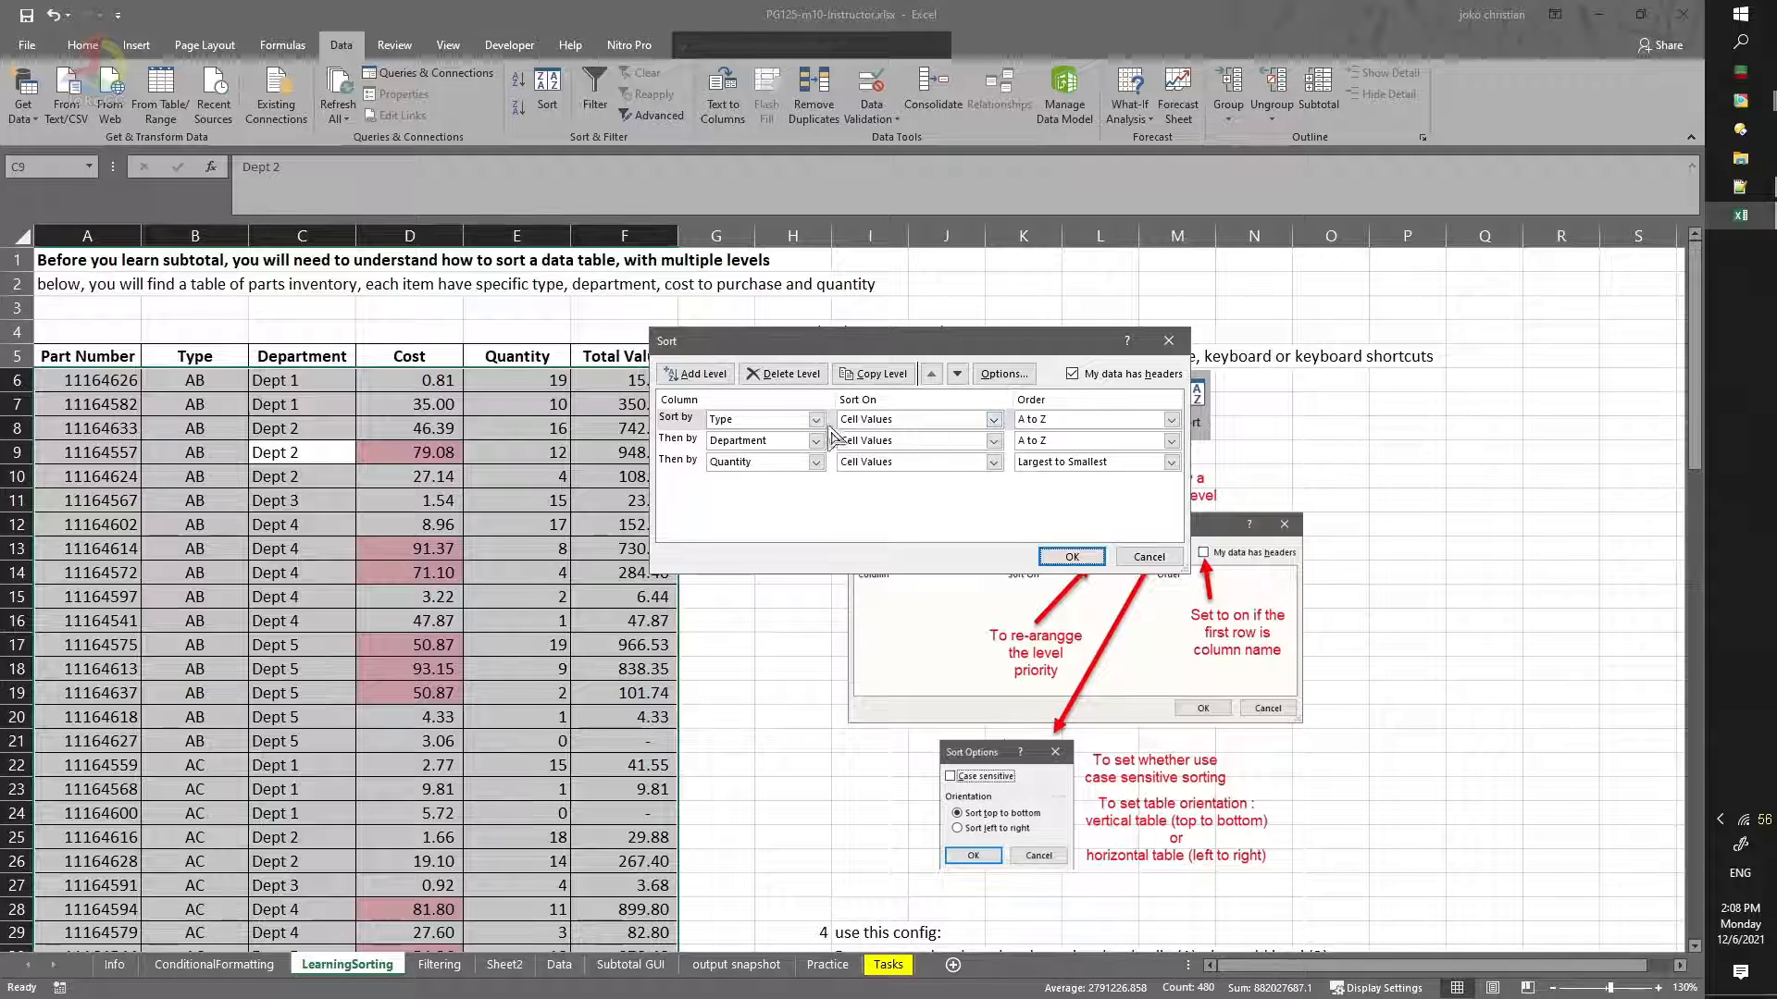
{"action": "left_click", "coordinate": [681, 422]}
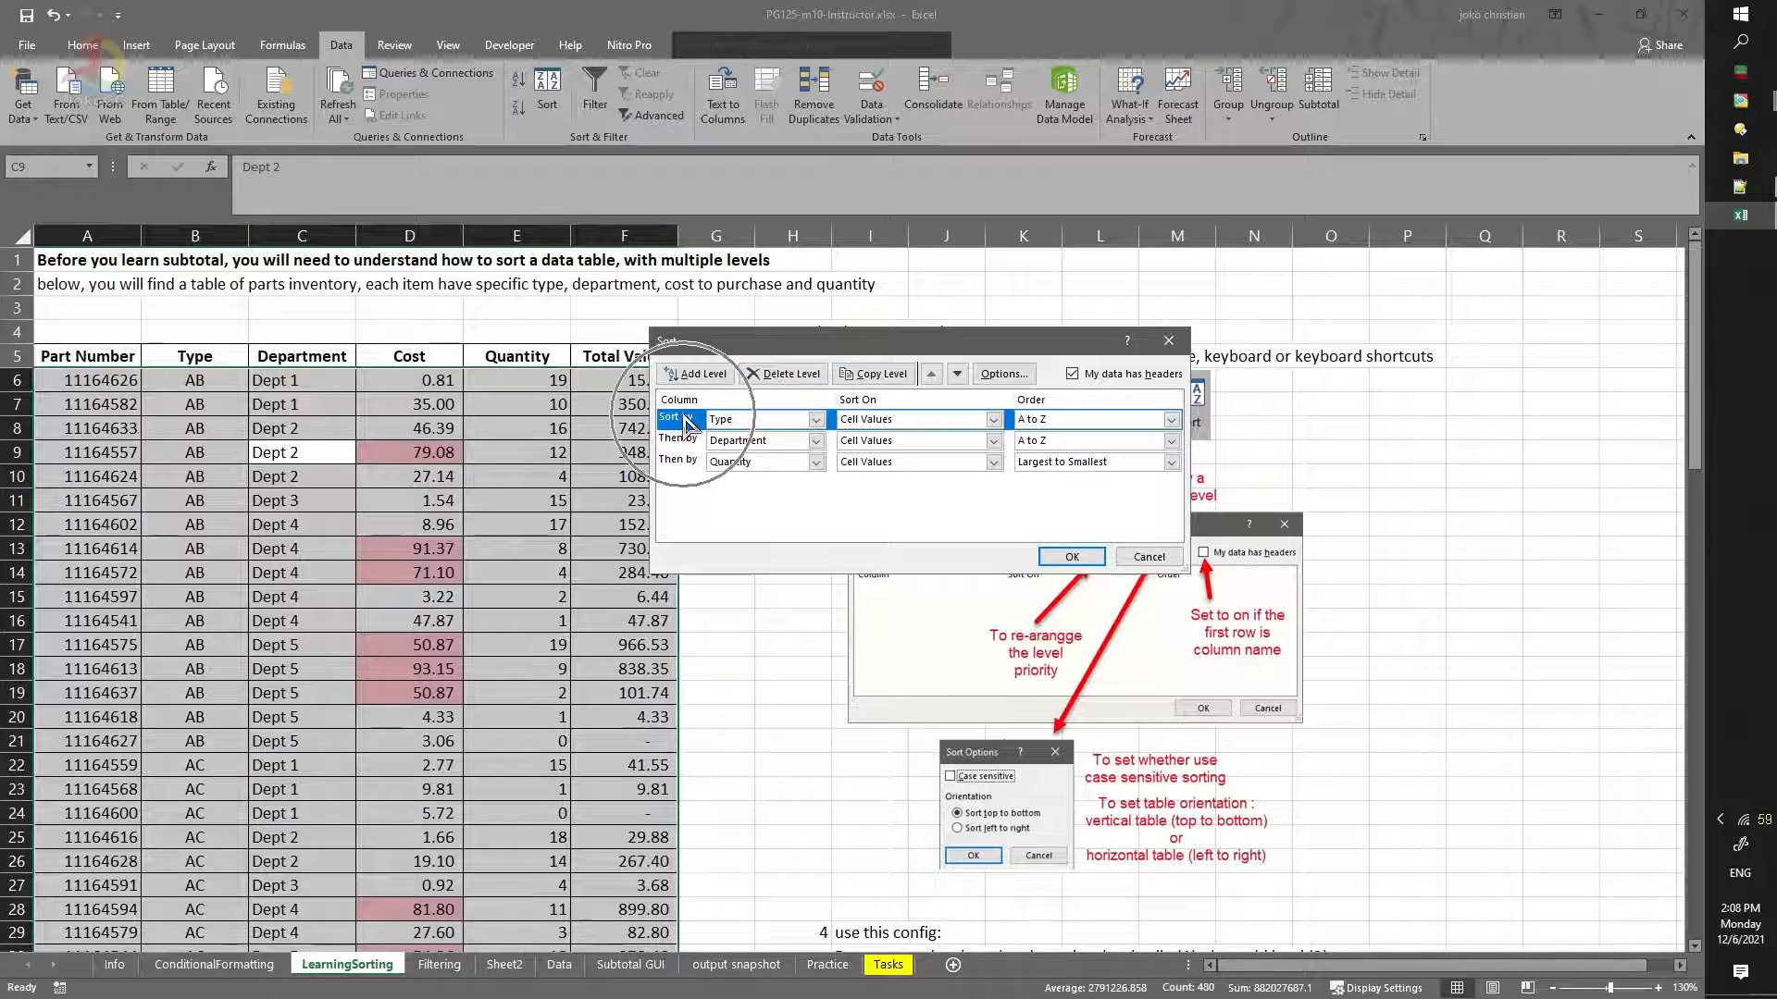
{"action": "left_click", "coordinate": [796, 375]}
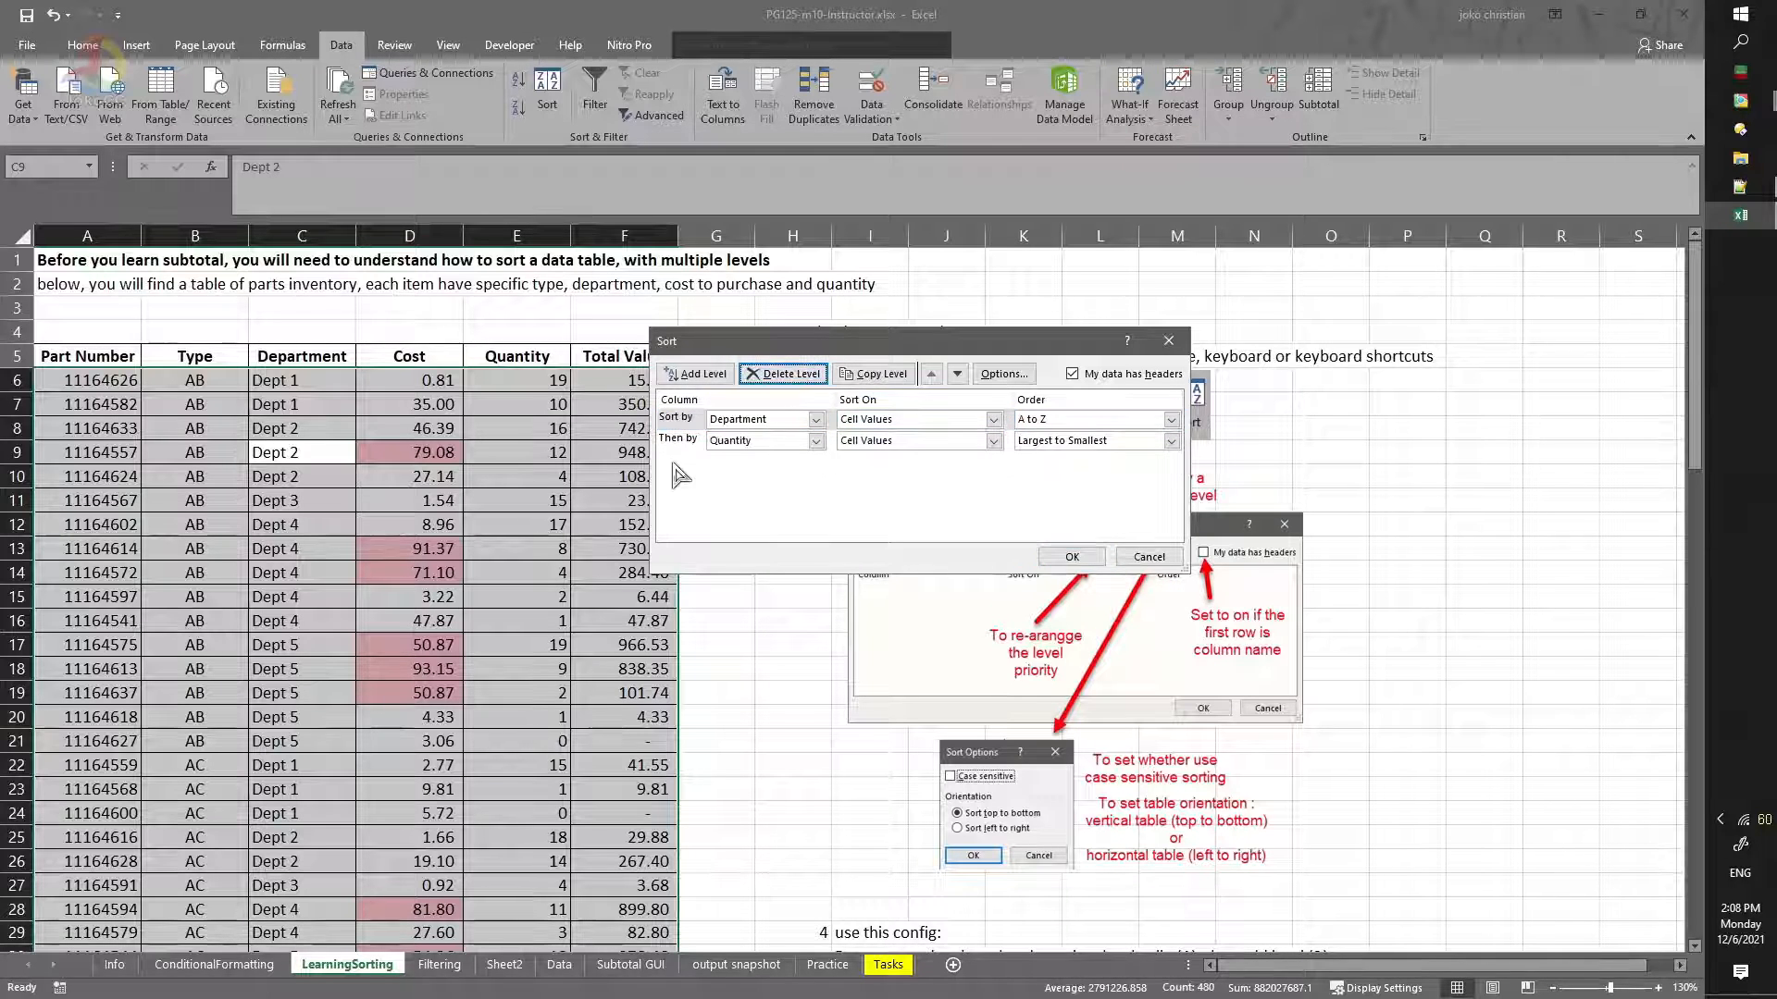
Step: Change the Quantity sort level to the Cost column and have it sort on Cell Color
{"action": "left_click", "coordinate": [696, 444]}
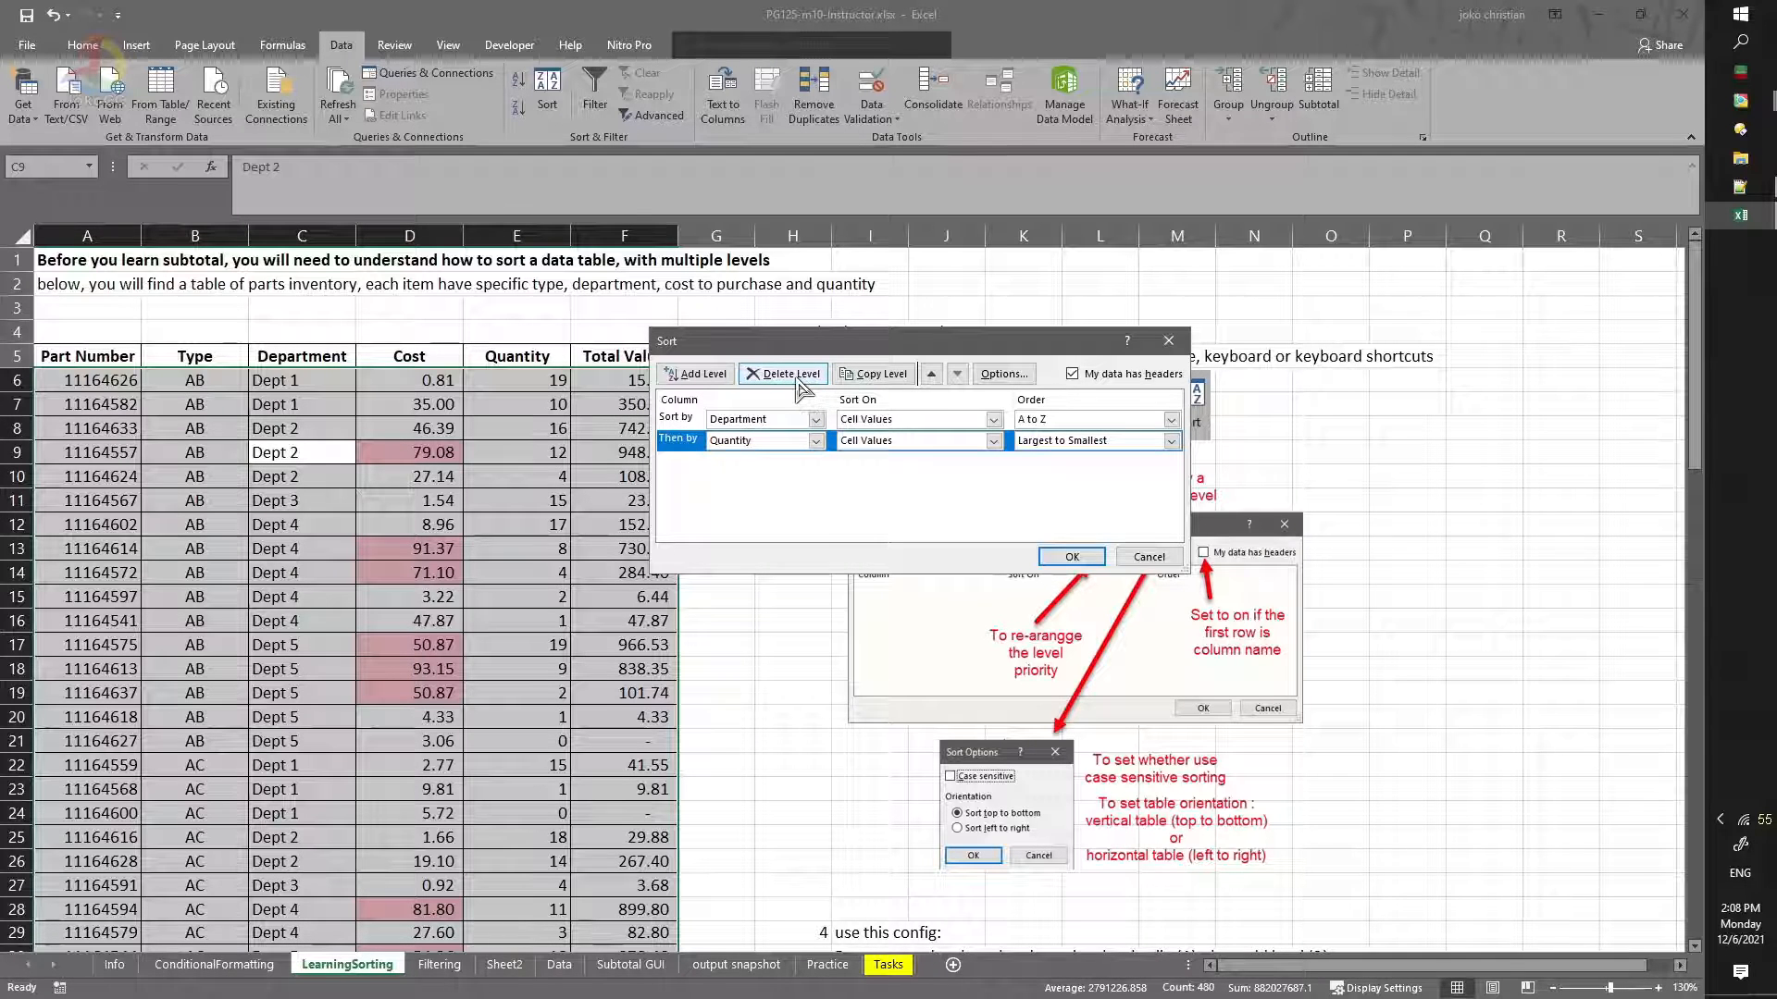
{"action": "left_click", "coordinate": [816, 441]}
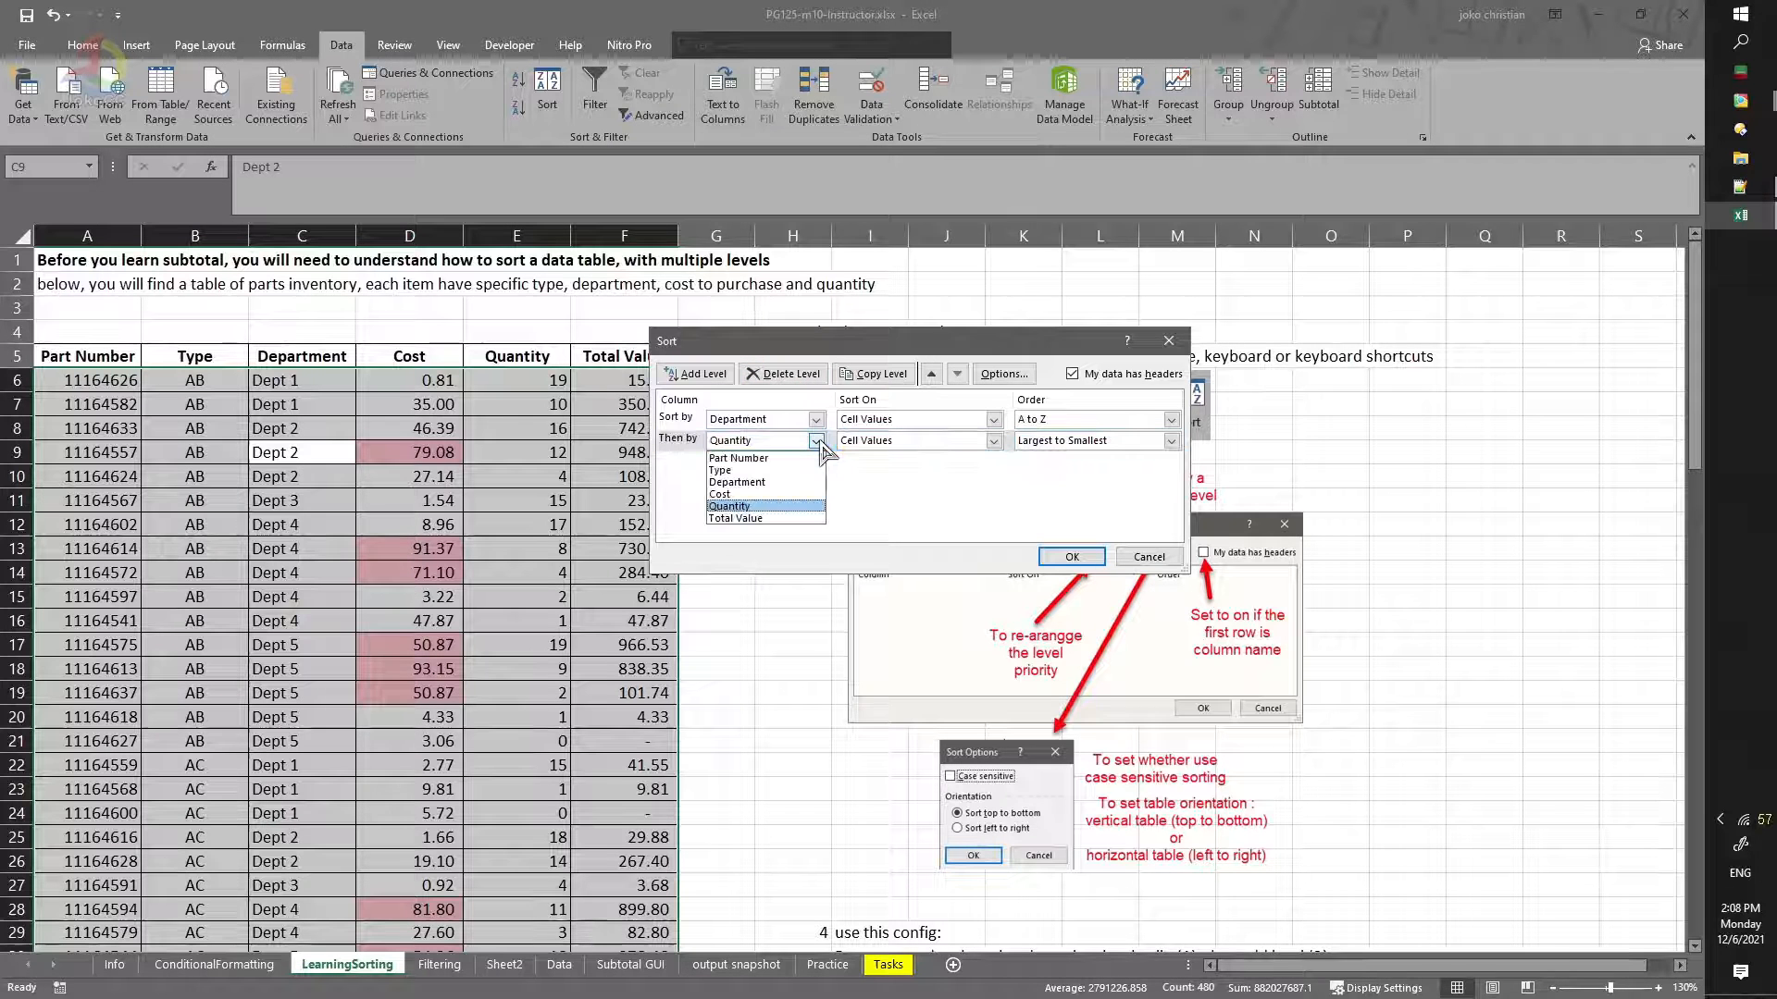
{"action": "left_click", "coordinate": [765, 494]}
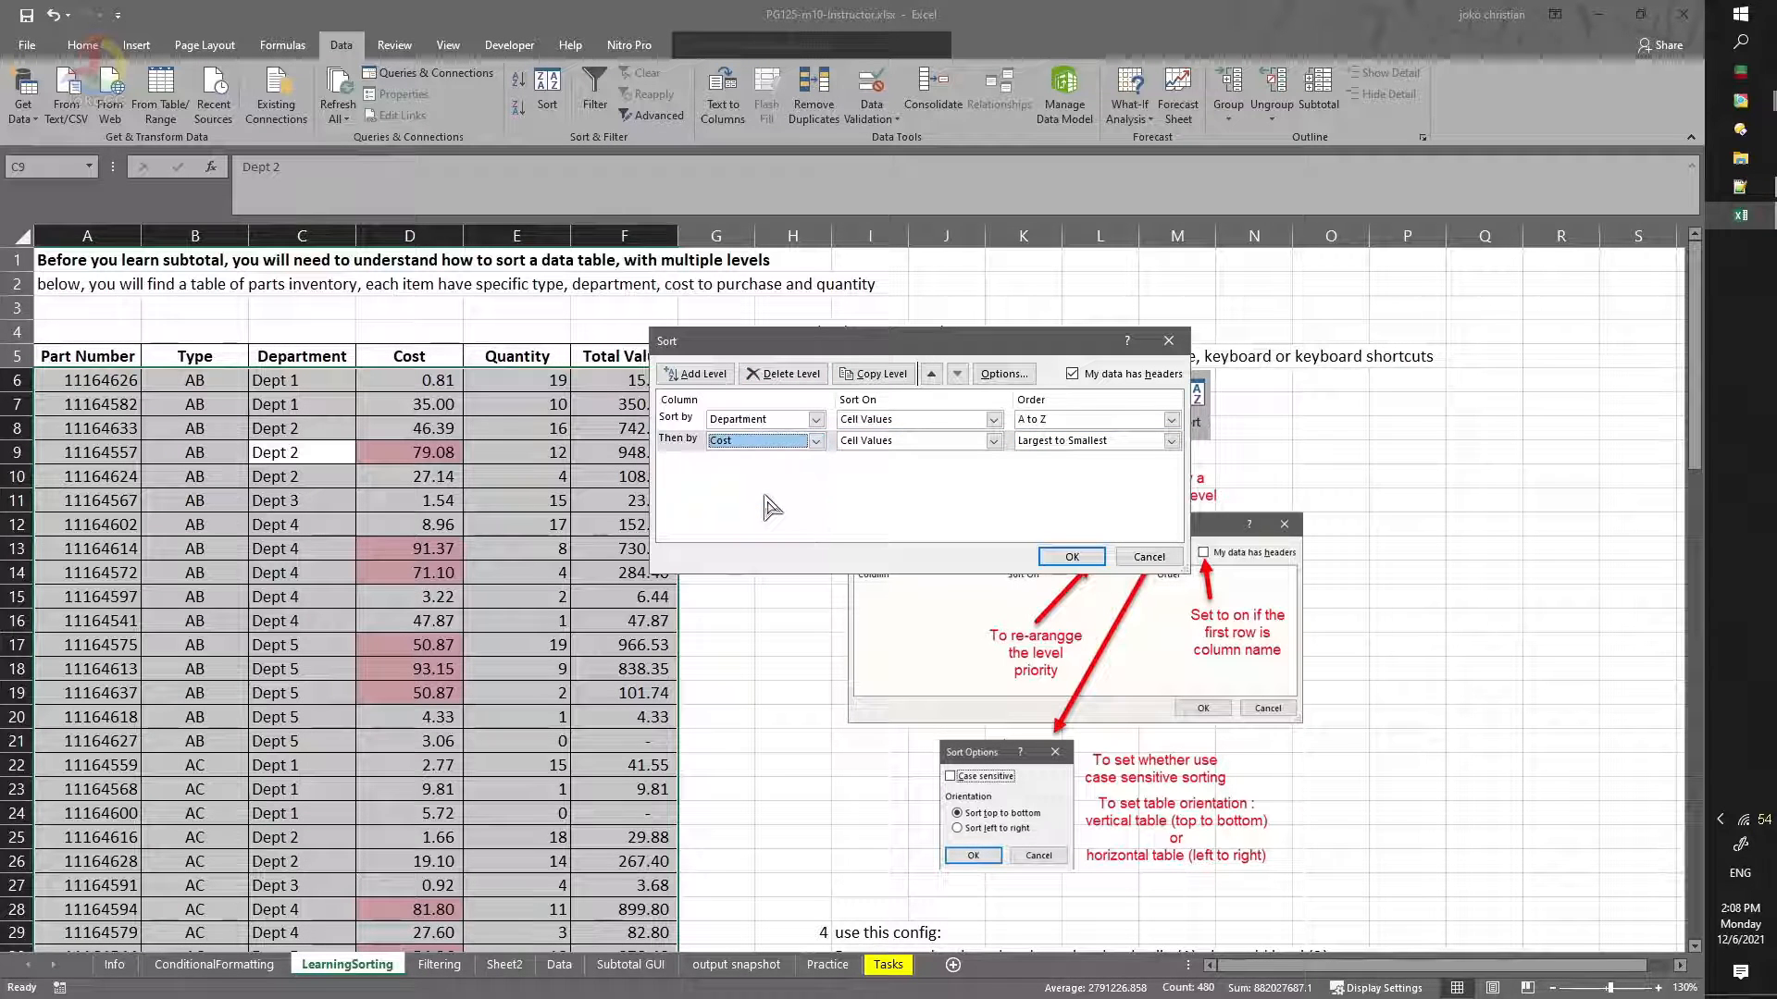
{"action": "left_click", "coordinate": [964, 448]}
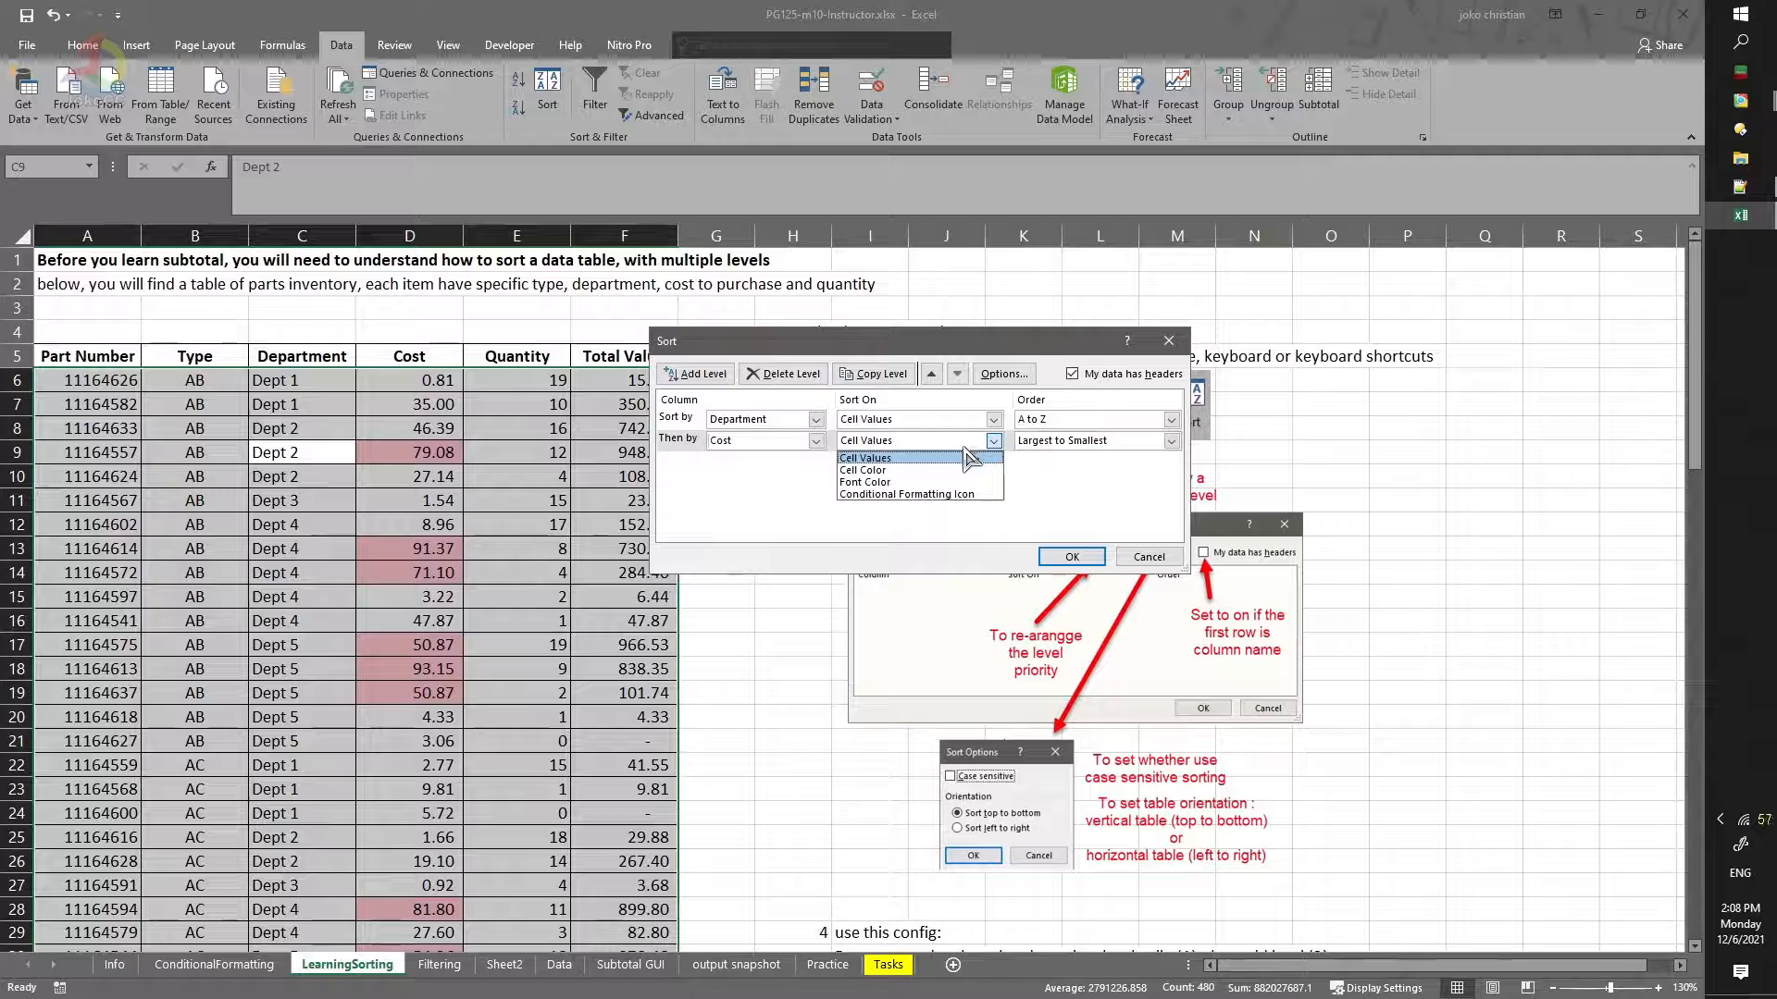
{"action": "left_click", "coordinate": [921, 471]}
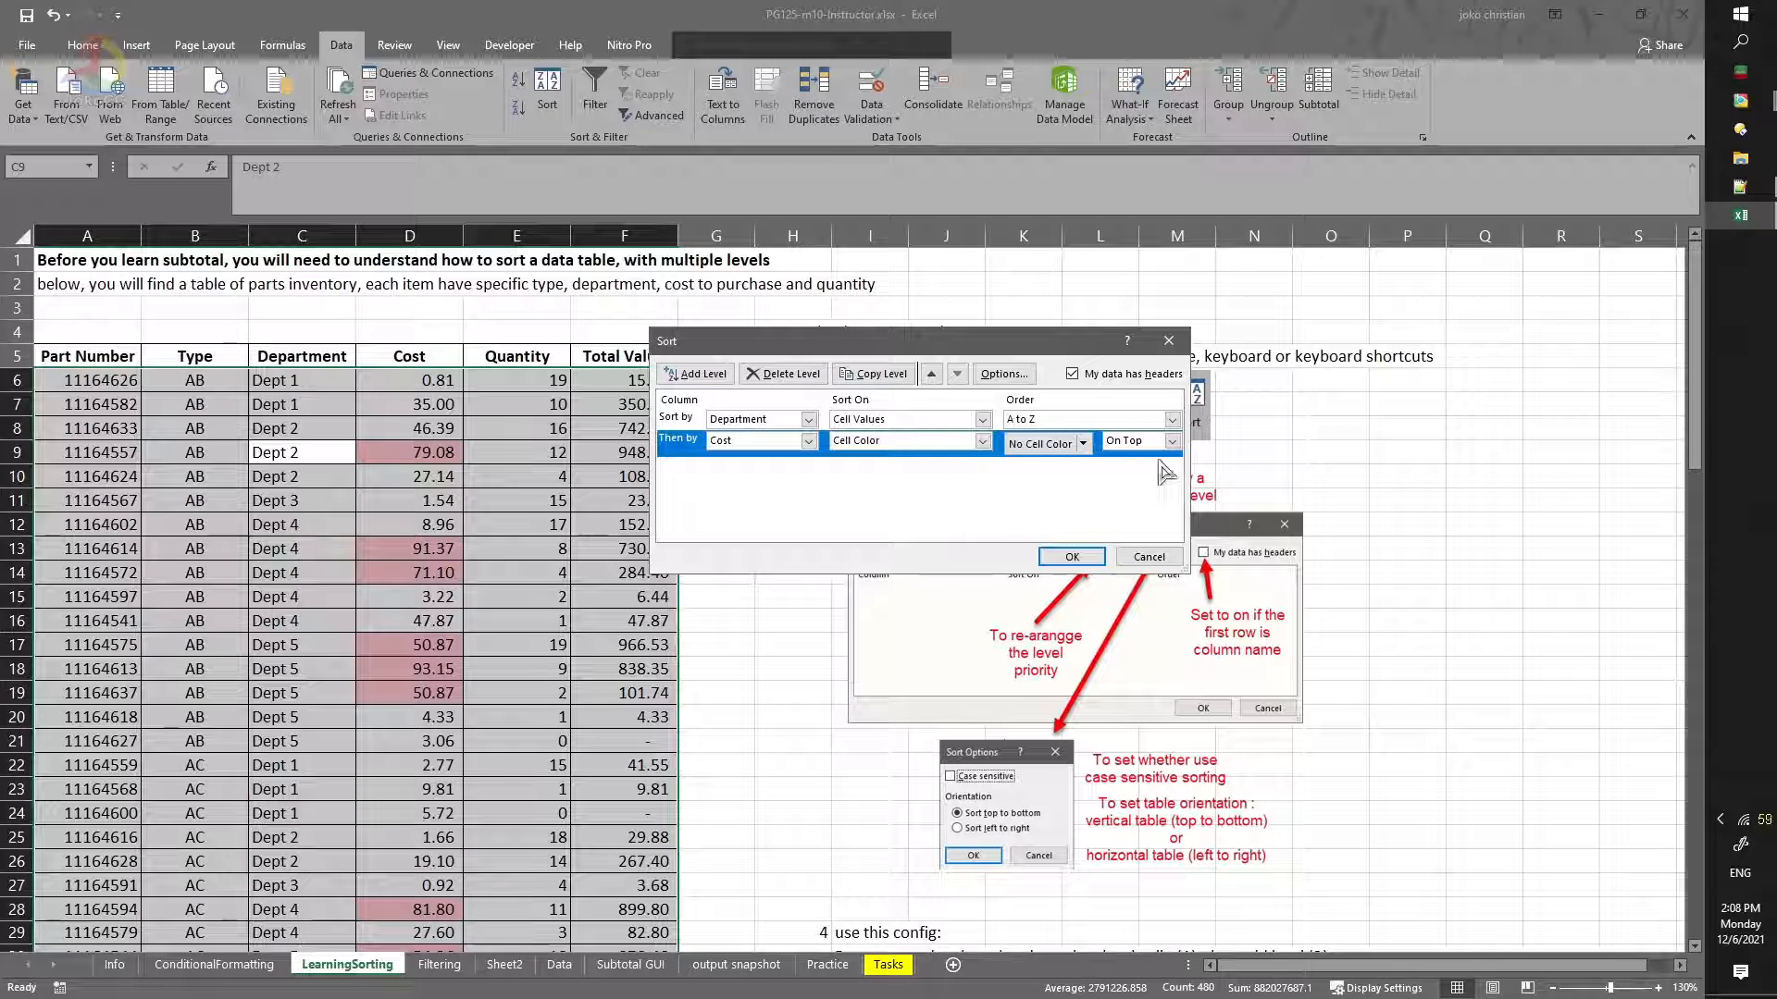
Step: Set the Cost level's order to the light red cell color On Top and apply the two-level sort
{"action": "left_click", "coordinate": [1085, 446]}
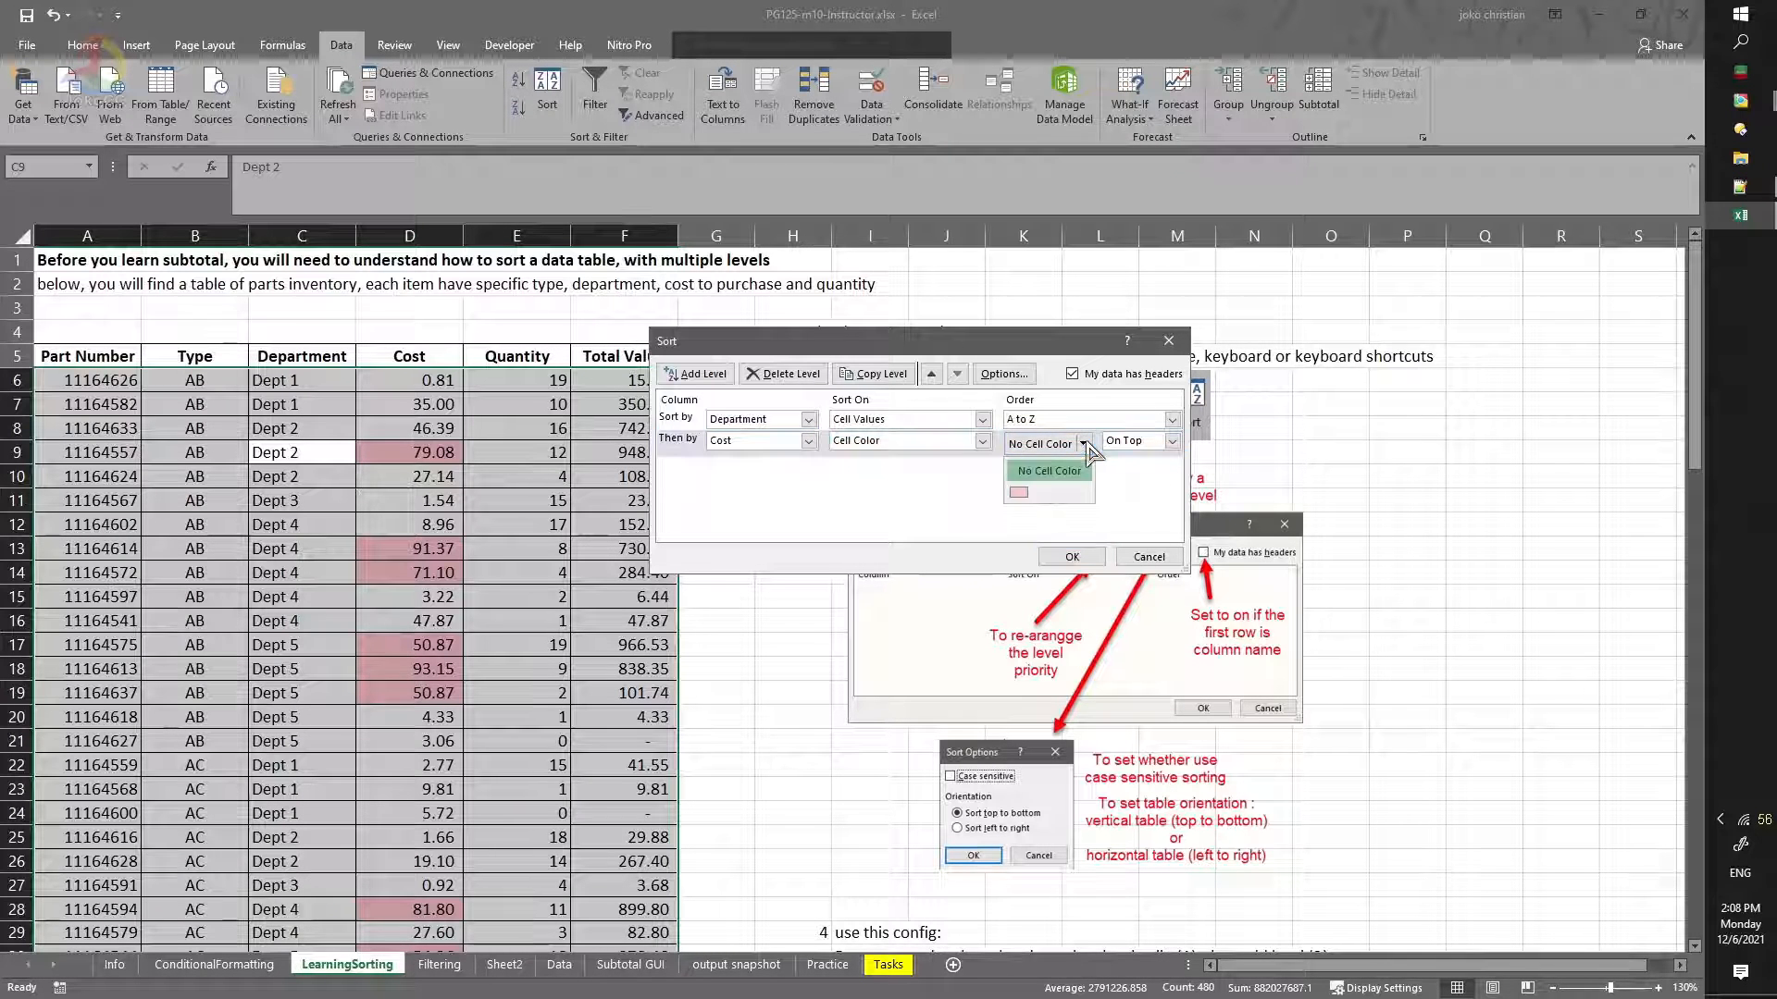
{"action": "left_click", "coordinate": [1025, 491]}
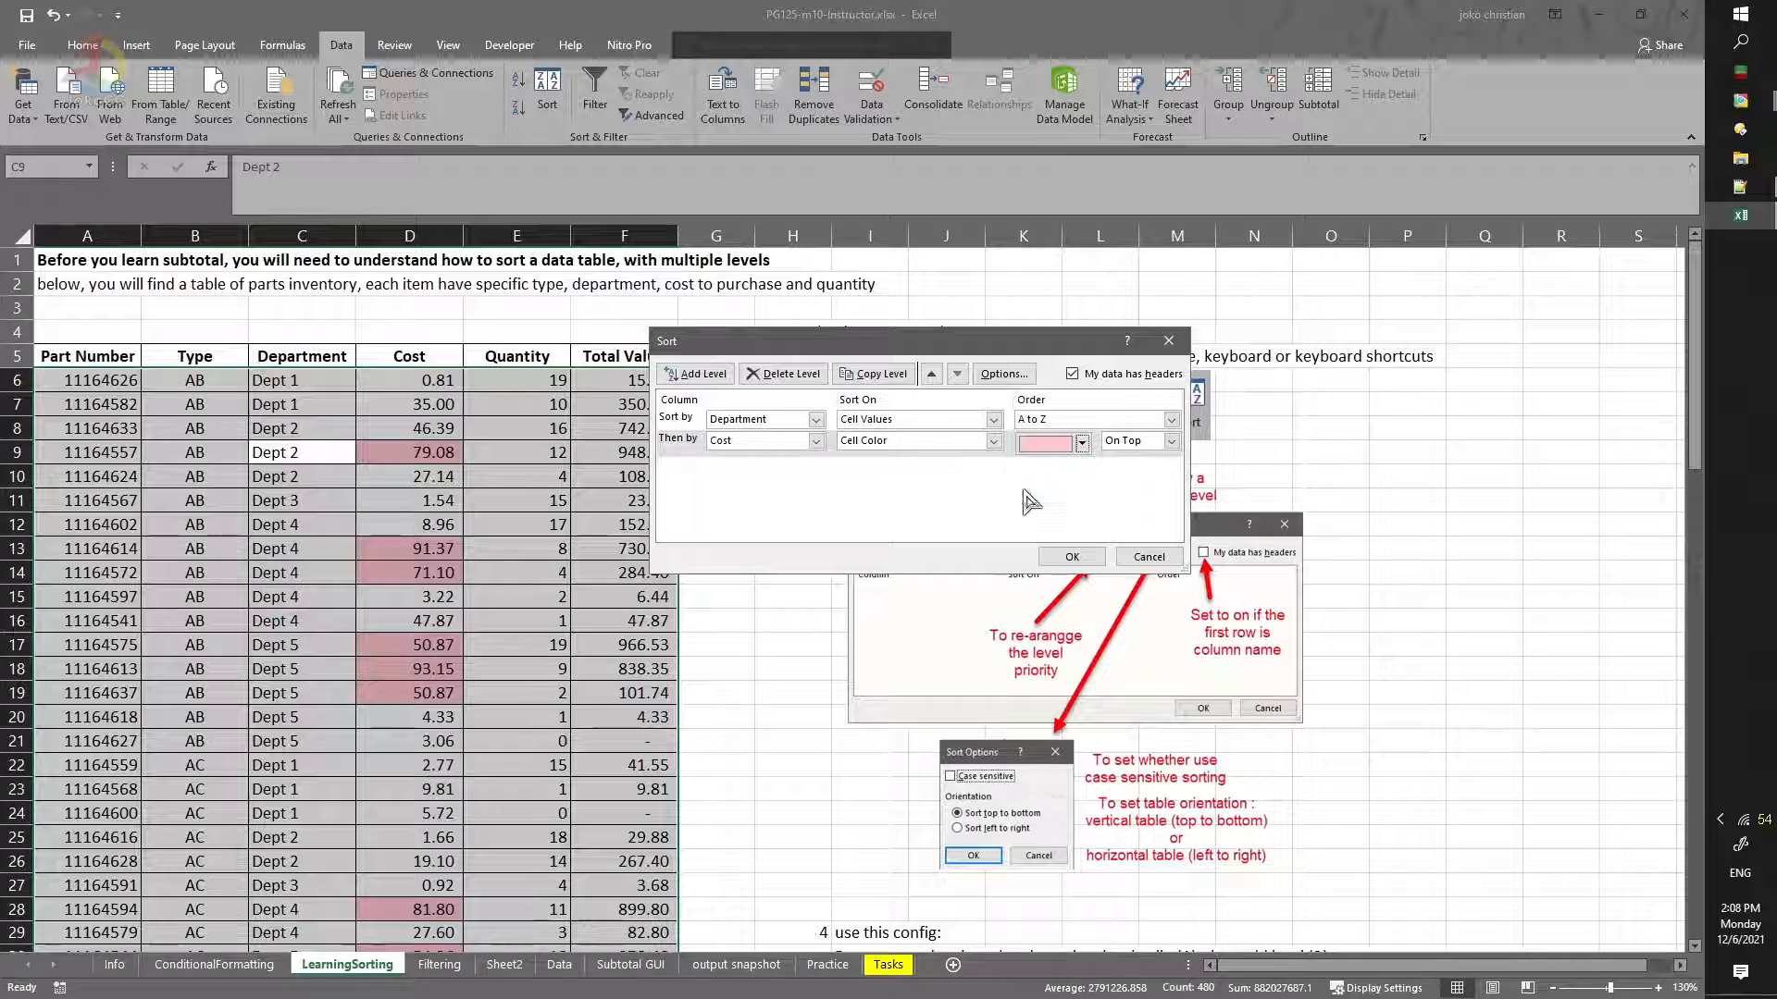
{"action": "left_click", "coordinate": [1138, 444]}
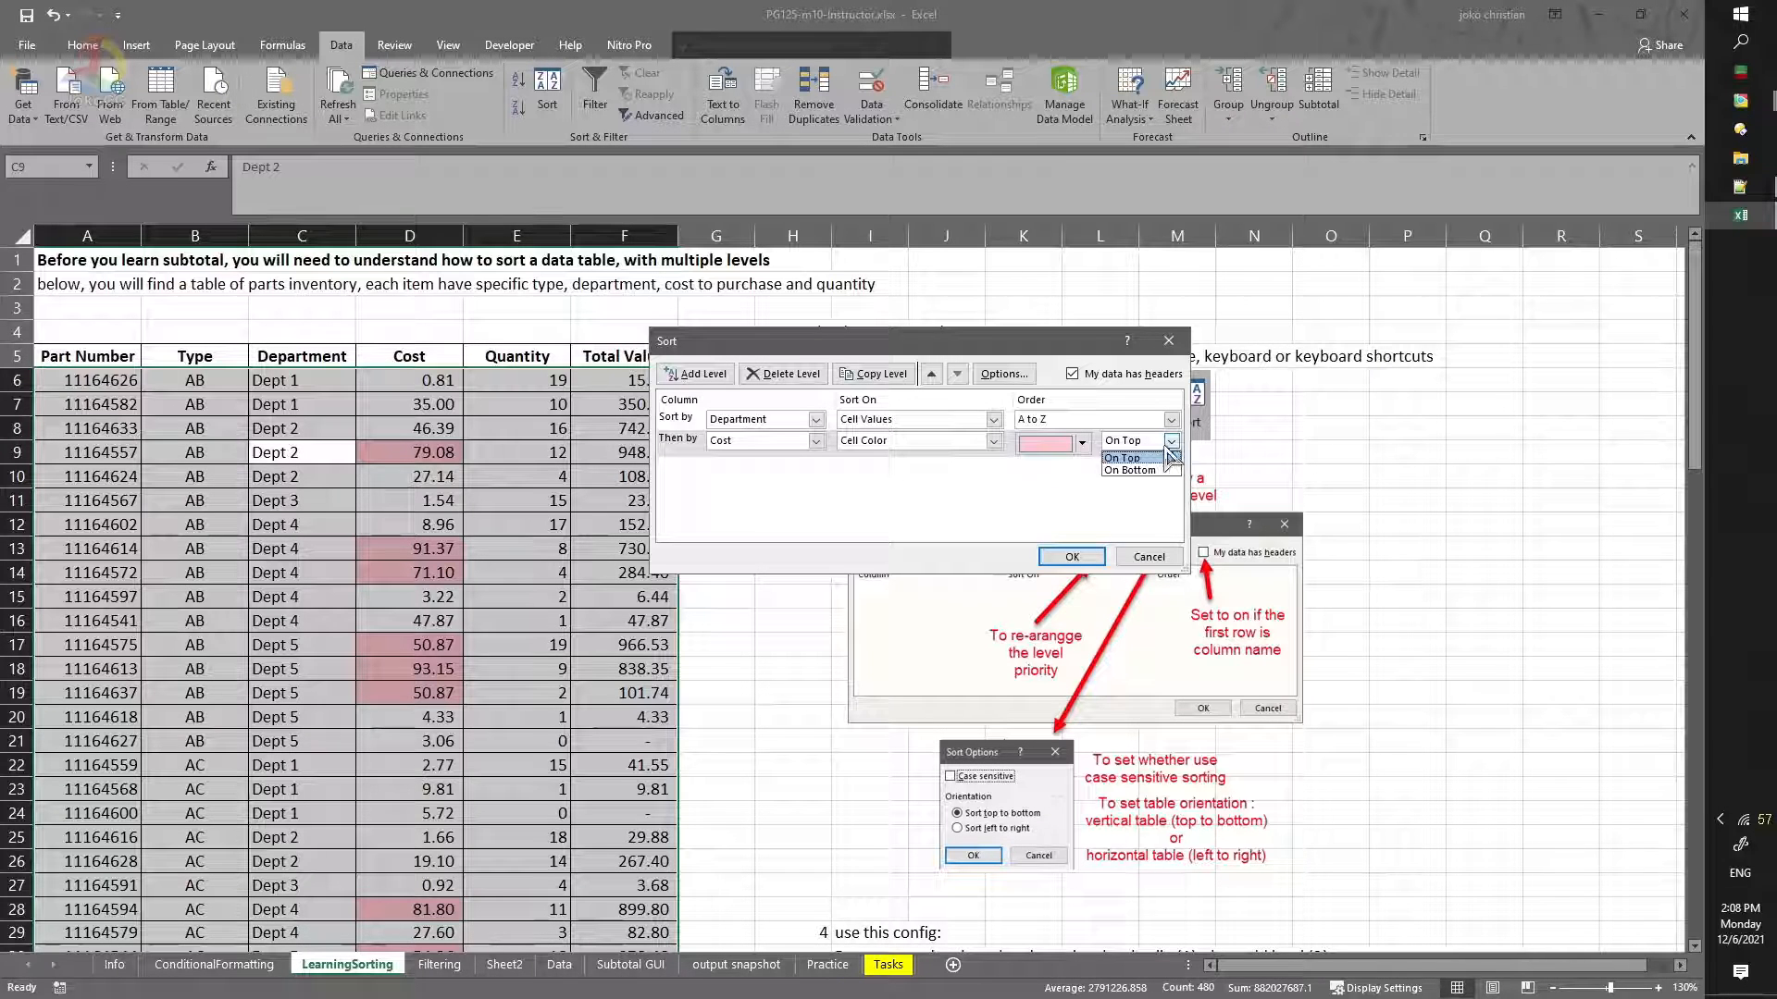
{"action": "left_click", "coordinate": [1131, 459]}
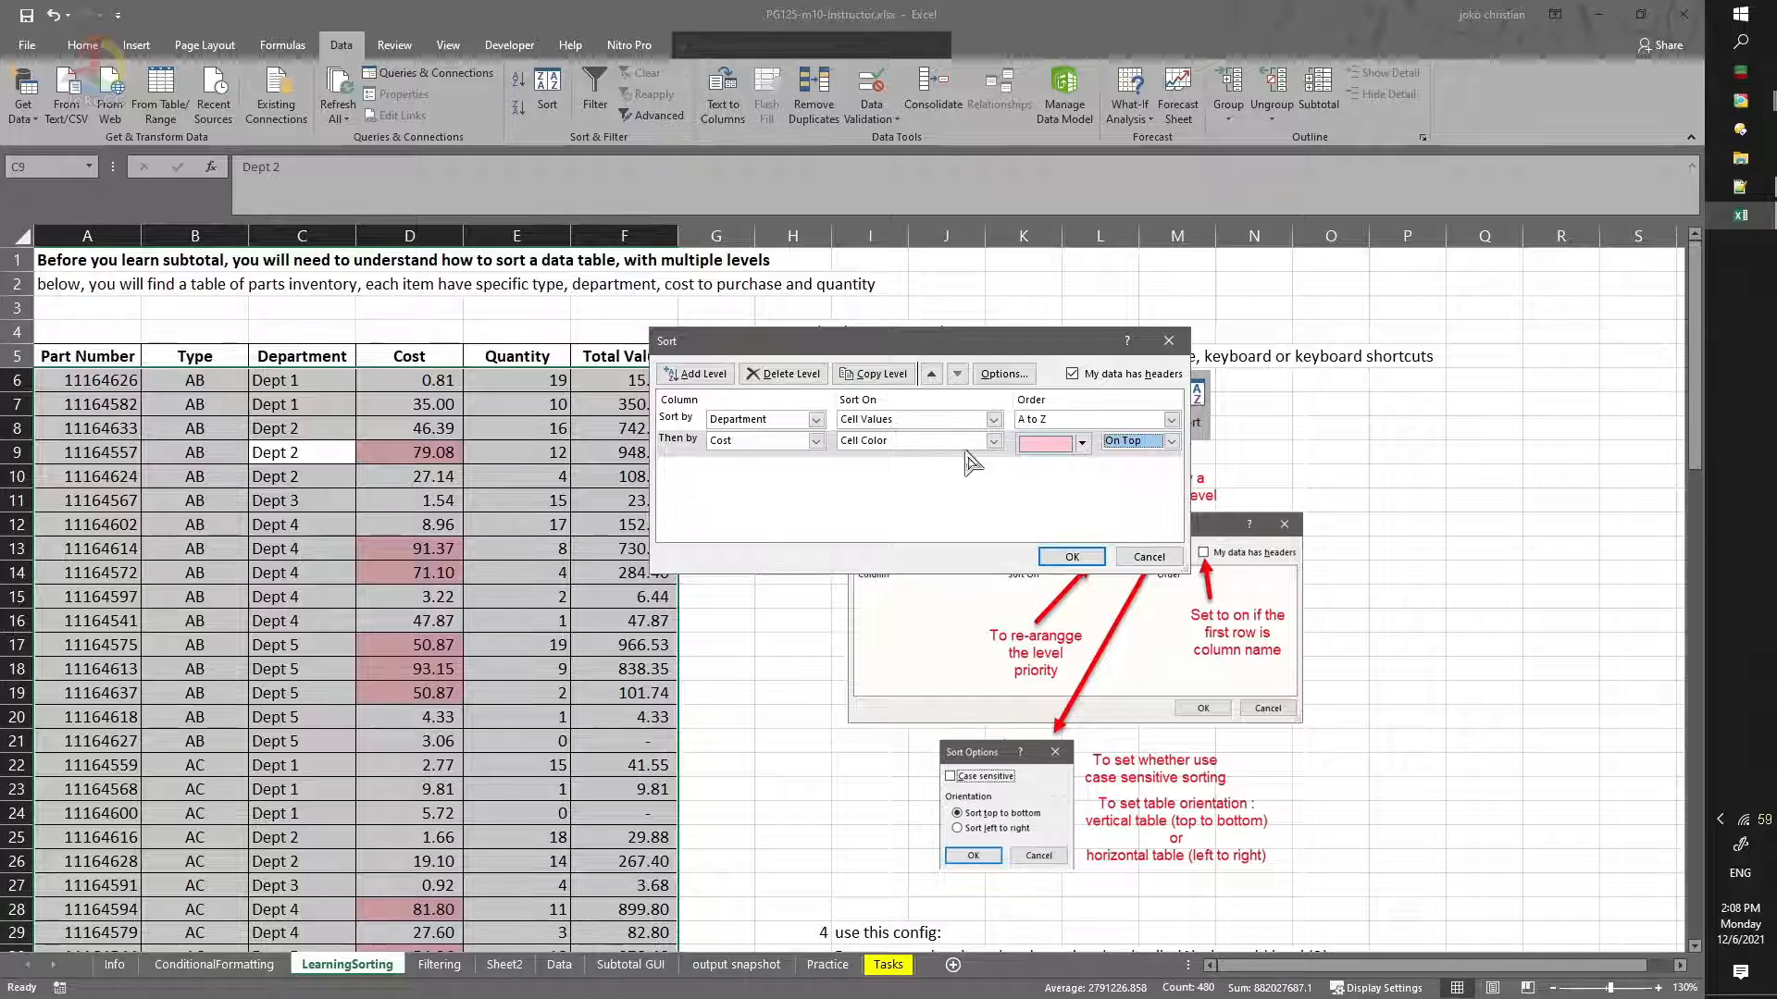
{"action": "left_click", "coordinate": [1071, 556]}
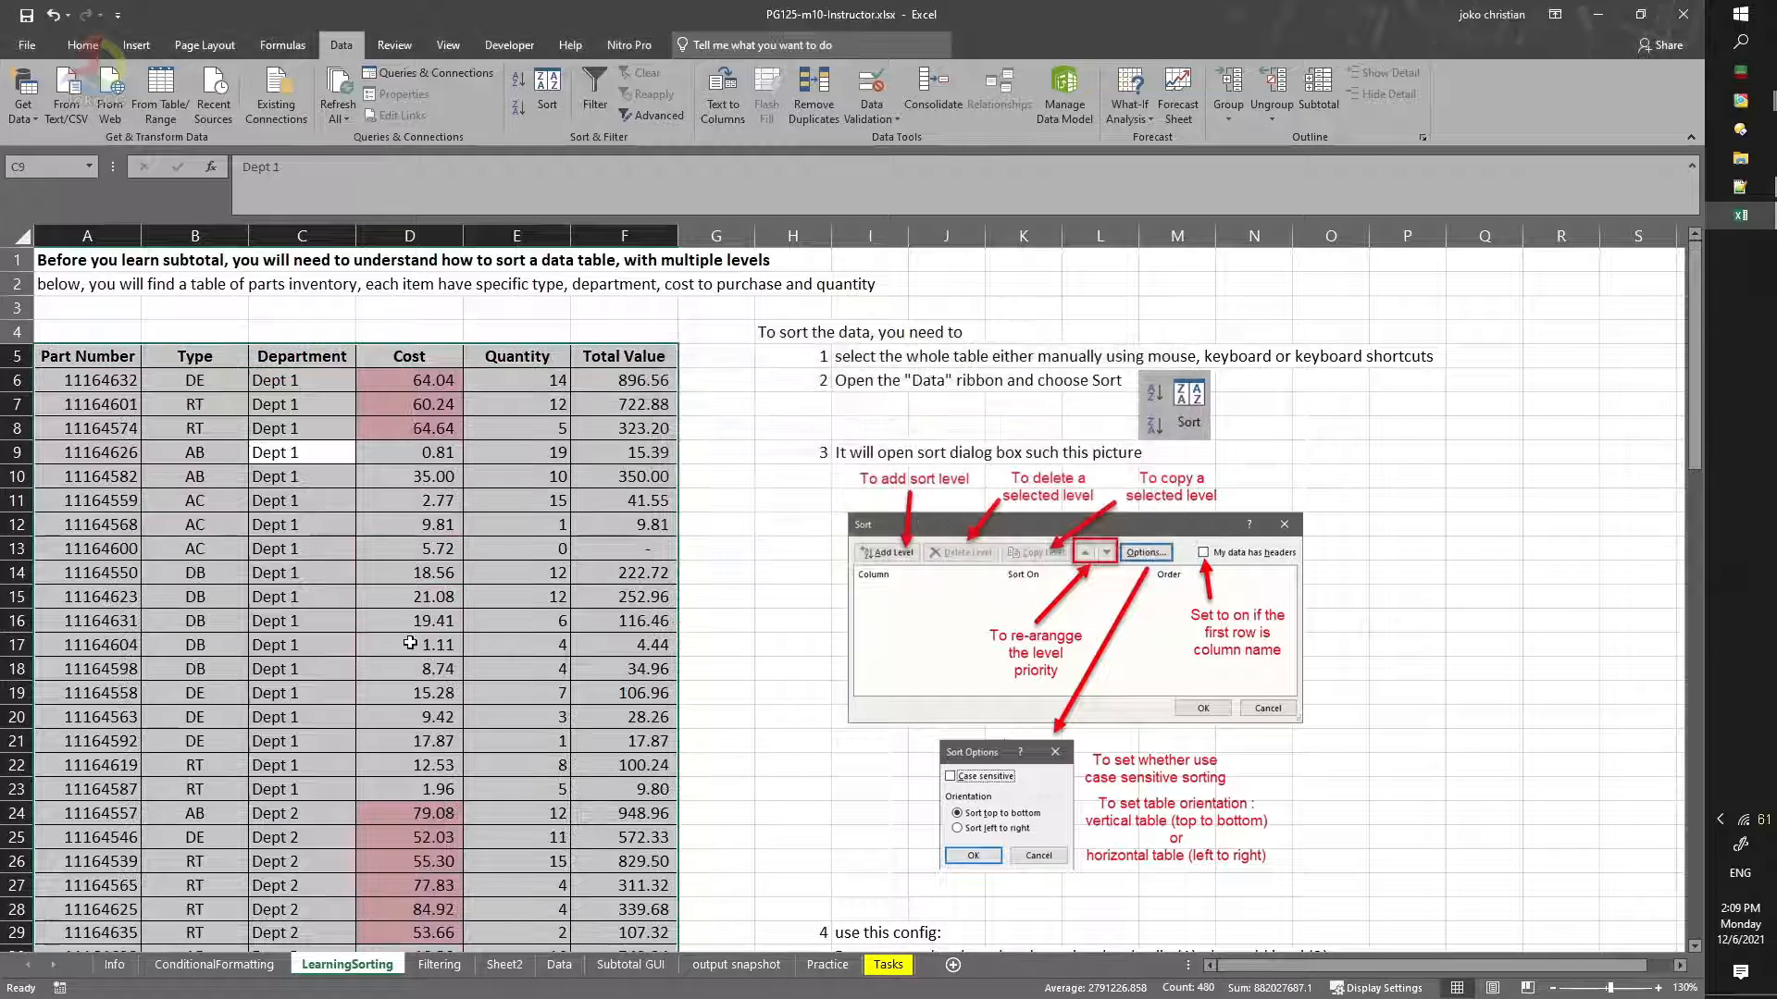
Step: Examine the Dept 1 rows and the position of their highlighted Cost cells
{"action": "left_click", "coordinate": [552, 565]}
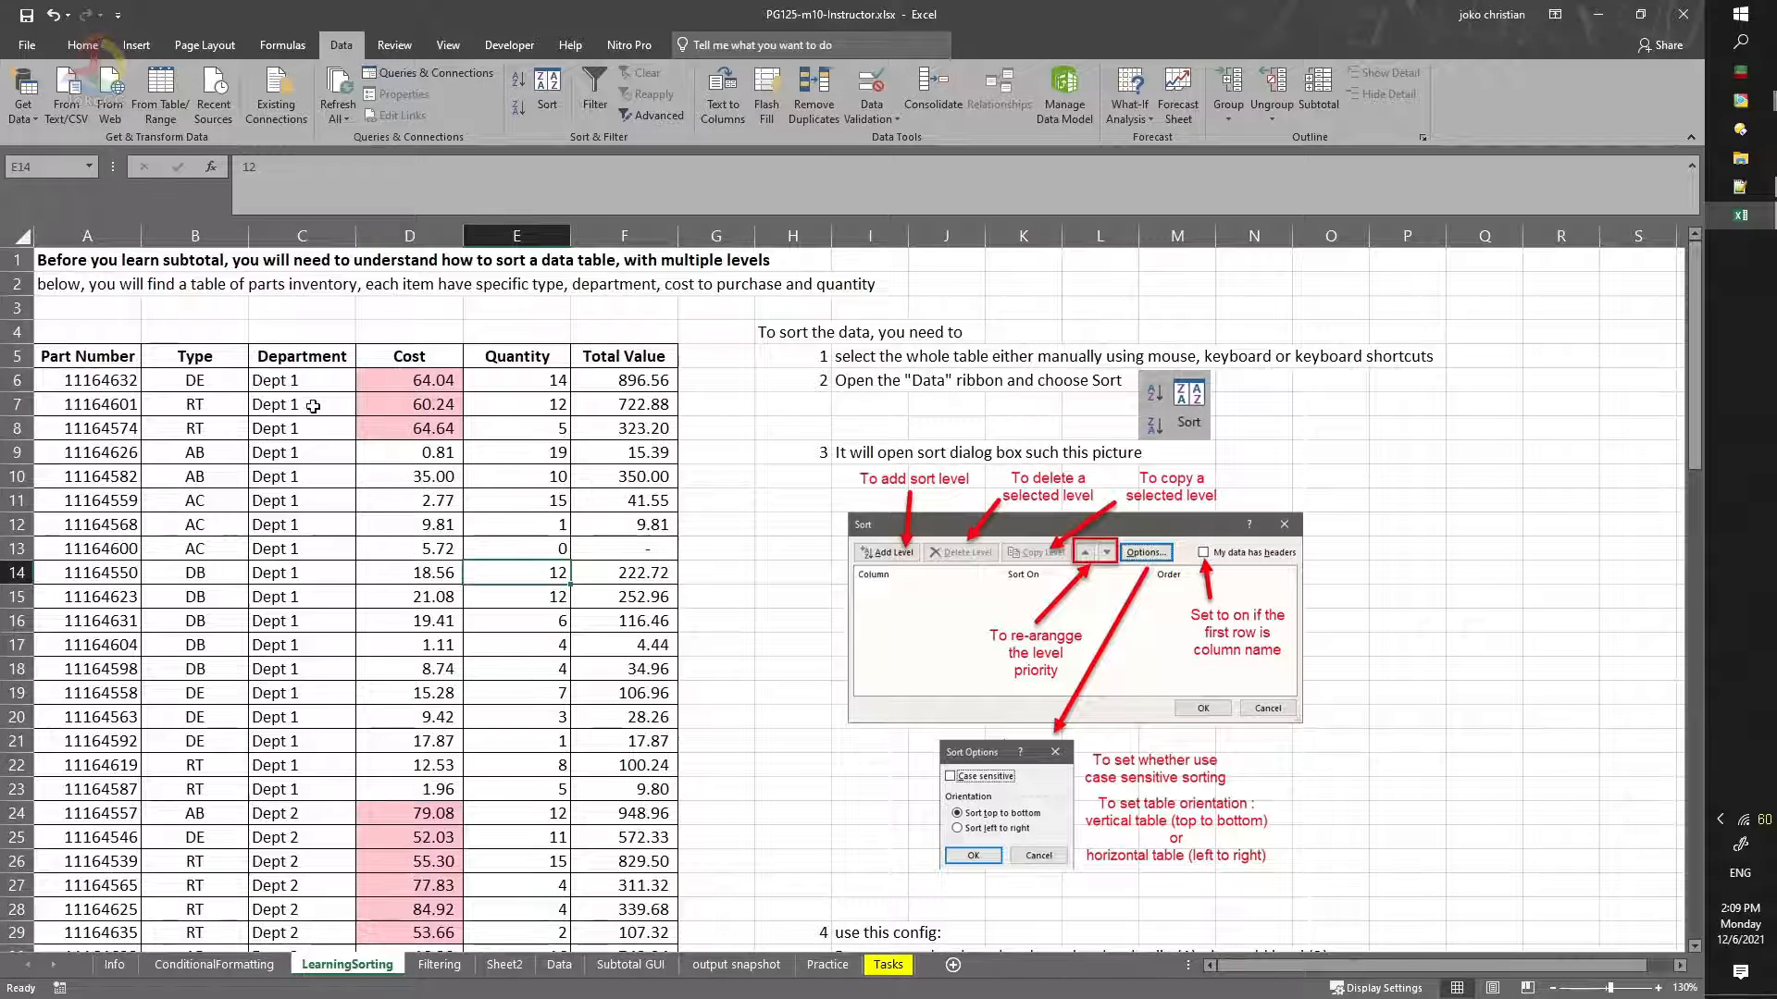
{"action": "left_click_drag", "start_coordinate": [311, 386], "coordinate": [656, 777]}
{"action": "left_click", "coordinate": [481, 522]}
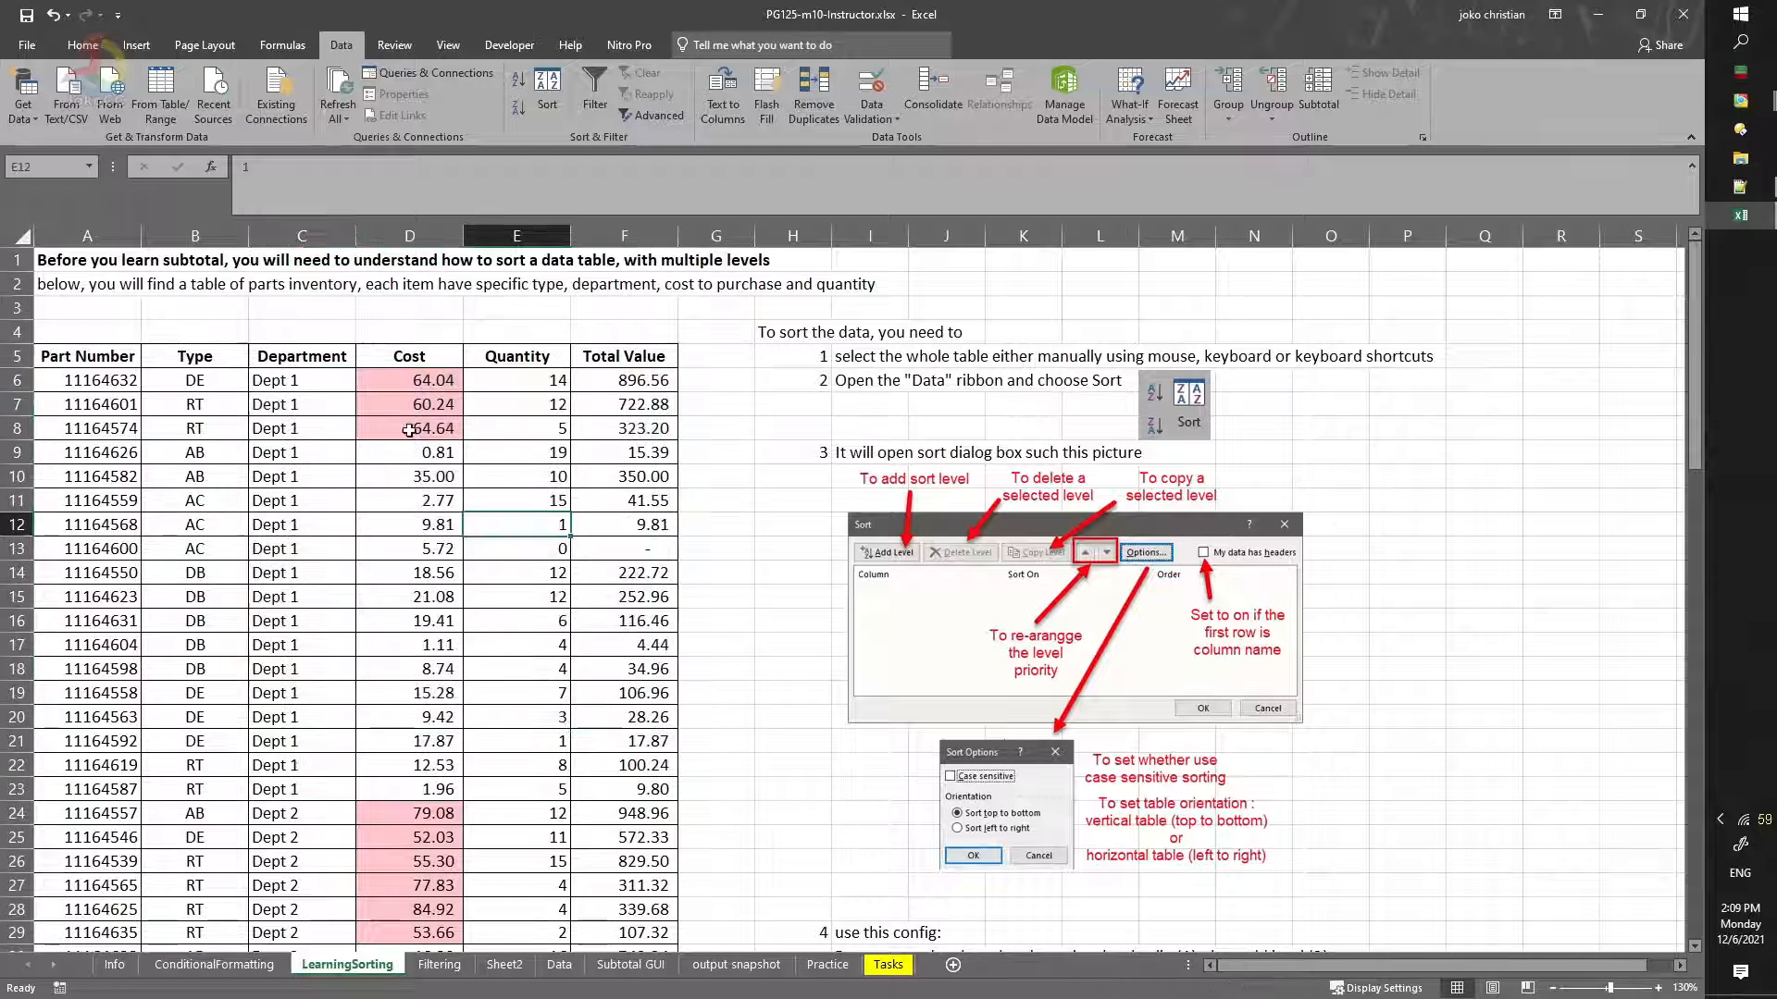
{"action": "left_click_drag", "start_coordinate": [431, 382], "coordinate": [425, 417]}
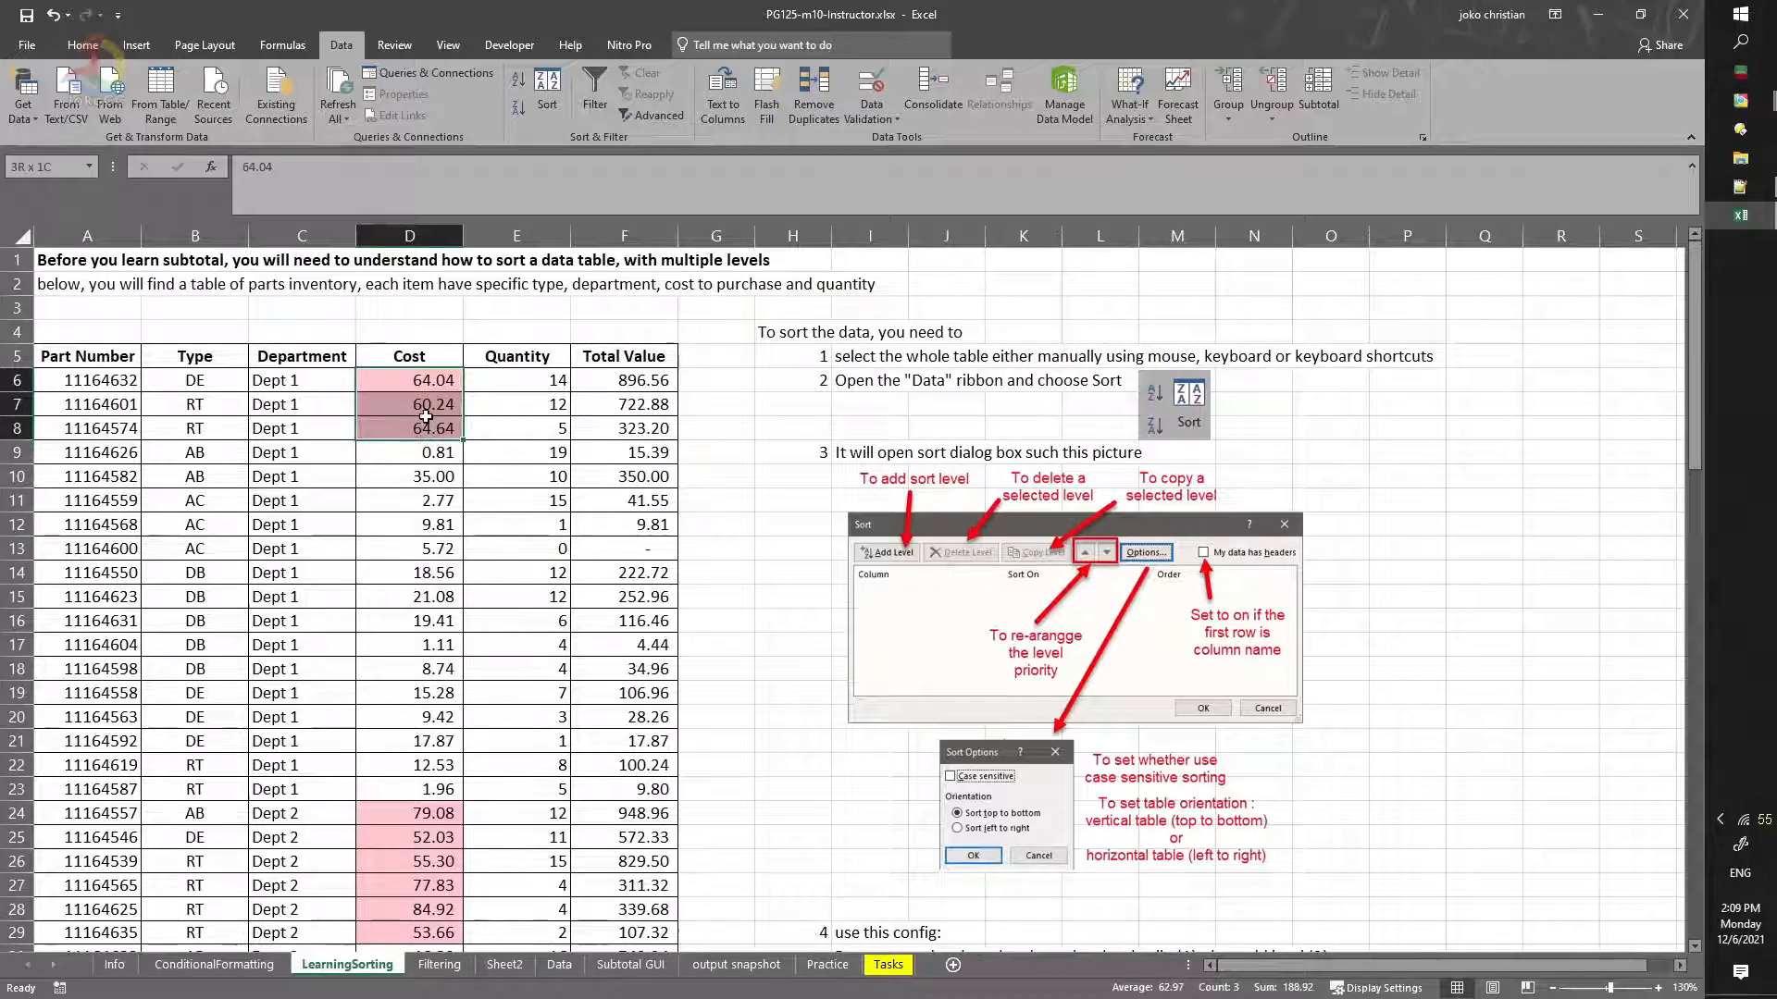